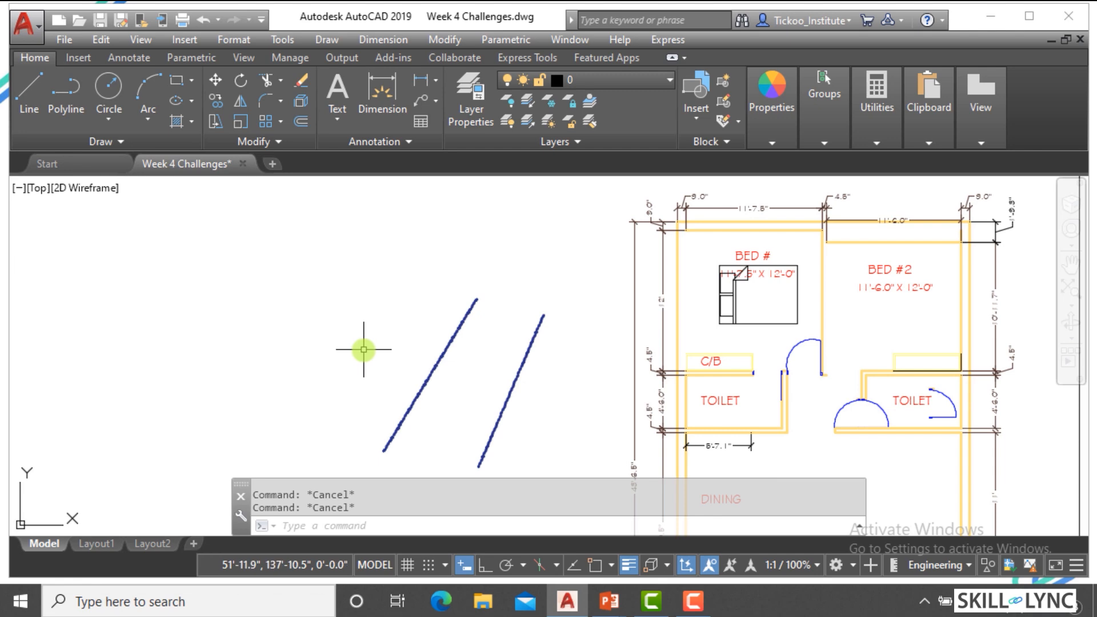
pyautogui.click(529, 375)
pyautogui.click(497, 368)
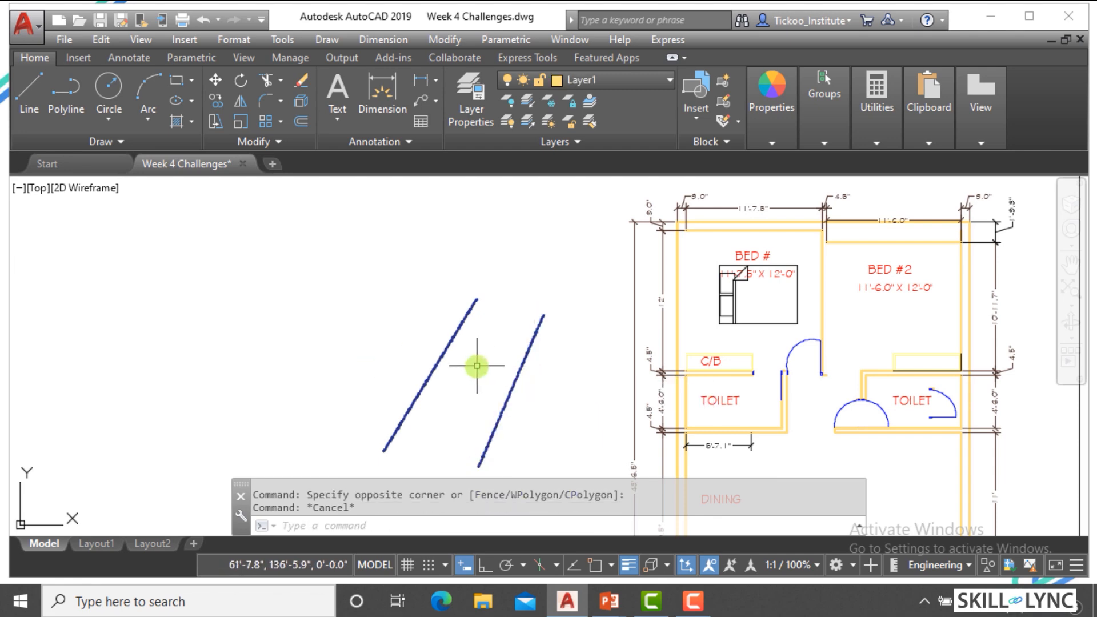
pyautogui.press('Escape')
# Step: Draw two connected lines forming an open L shape in the empty area far left of the floor plan
pyautogui.write('l')
pyautogui.press('Return')
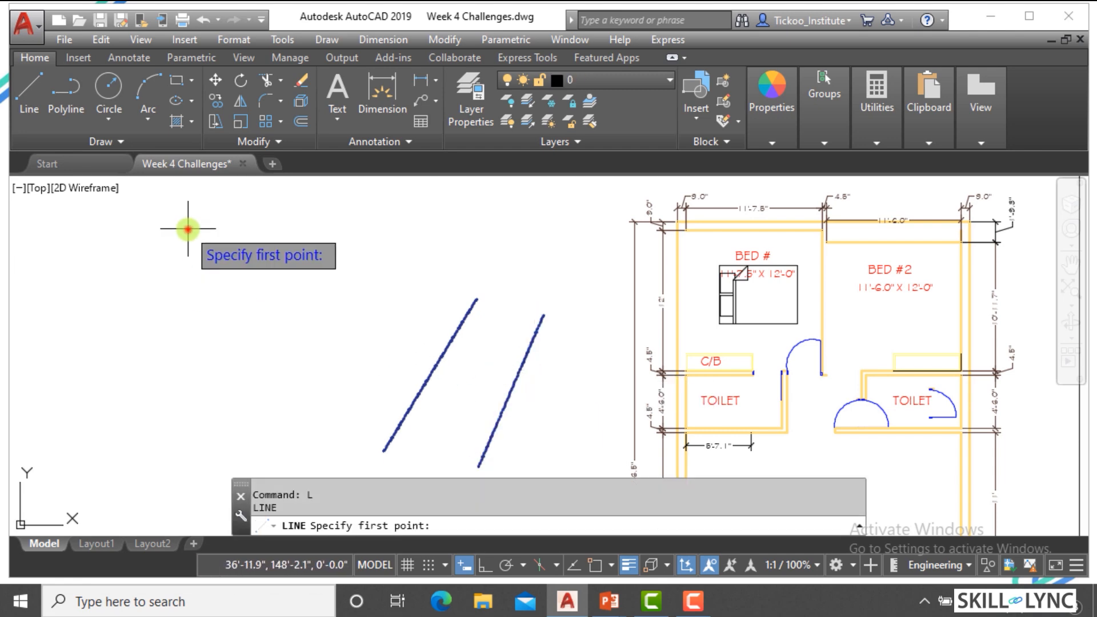
pyautogui.click(188, 229)
pyautogui.click(173, 363)
pyautogui.click(264, 342)
pyautogui.press('Escape')
# Step: Draw a second open L shape from two connected lines, between the first shape and the dashed blue lines
pyautogui.press('Return')
pyautogui.click(337, 234)
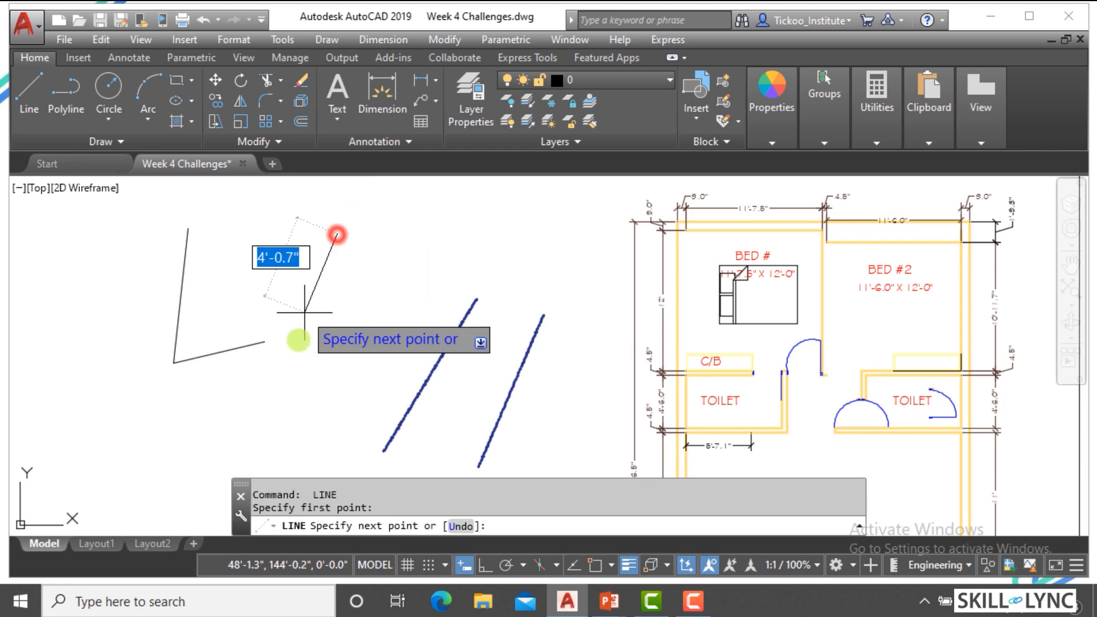
pyautogui.click(321, 344)
pyautogui.click(404, 313)
pyautogui.press('Escape')
pyautogui.press('Escape')
# Step: Set the colour of both lines in the first L shape to the dark blue 16,86,137
pyautogui.click(281, 367)
pyautogui.click(139, 240)
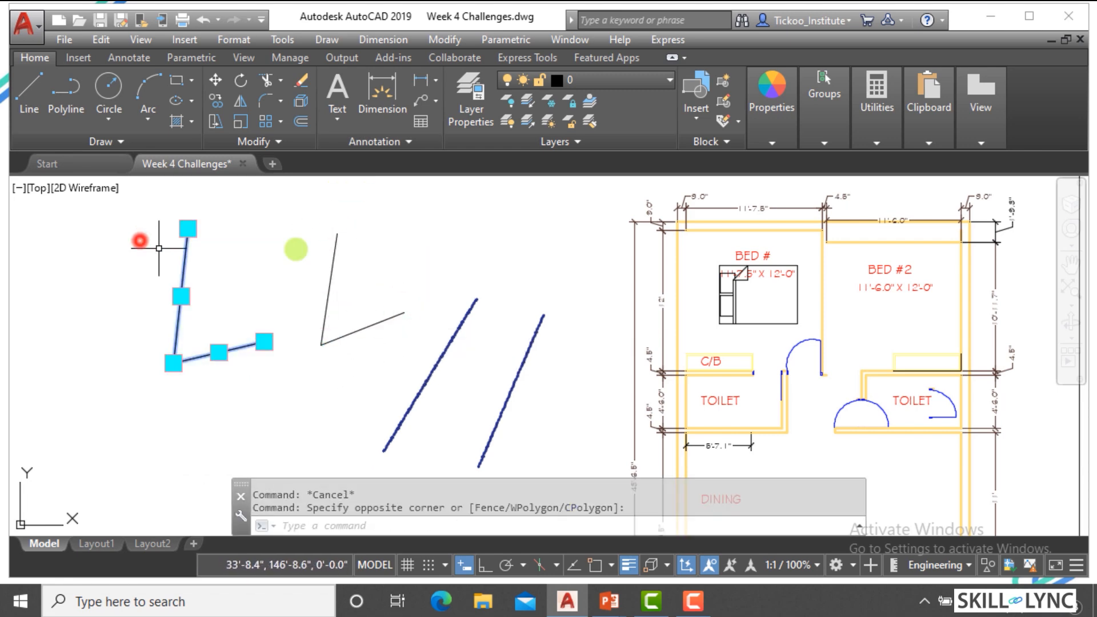
pyautogui.click(766, 137)
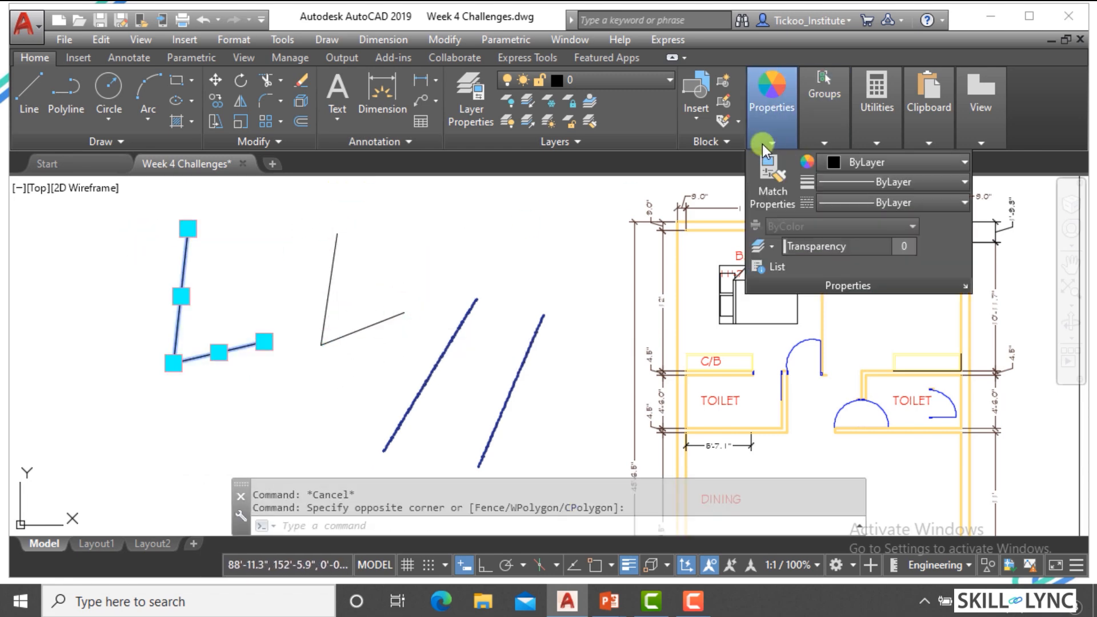
pyautogui.click(889, 166)
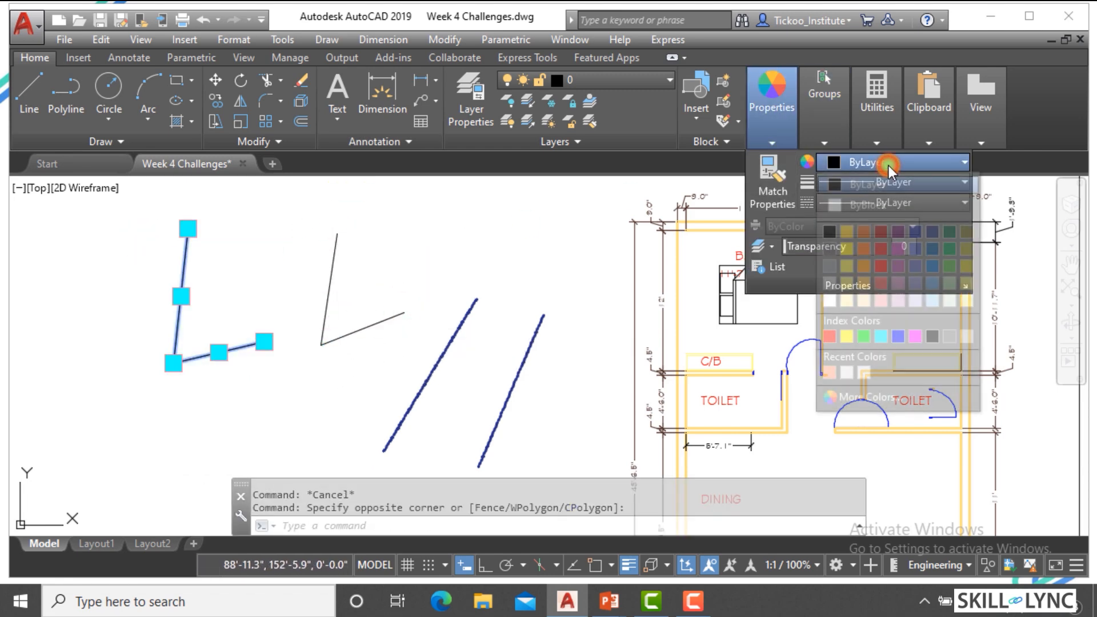
pyautogui.click(931, 250)
pyautogui.press('Escape')
# Step: Set the colour of both lines in the second L shape to the red 237,31,36
pyautogui.click(364, 363)
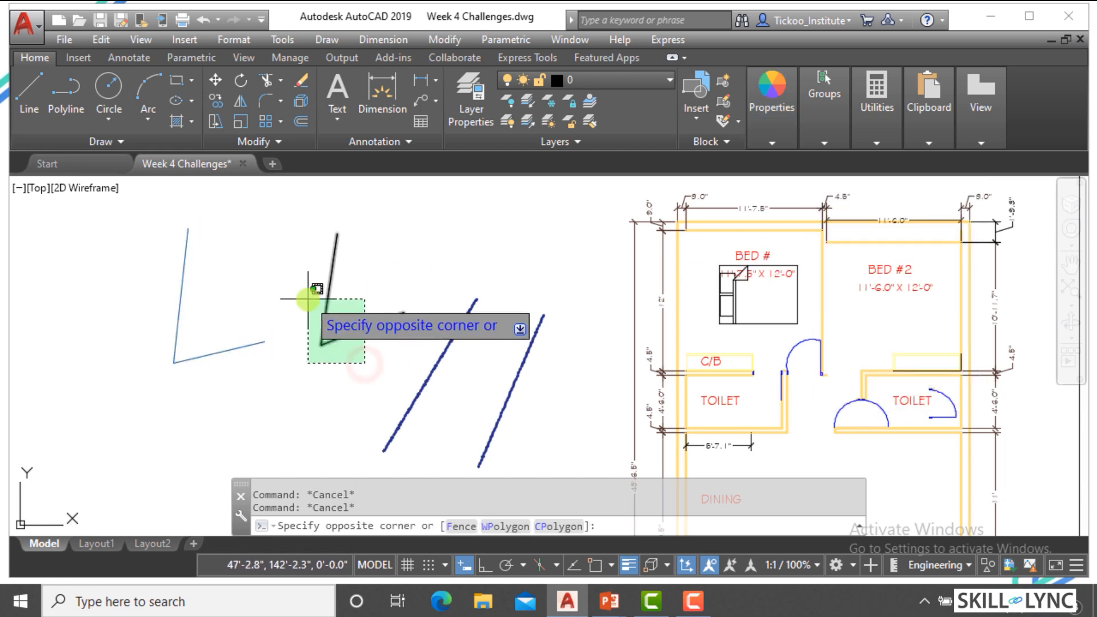
pyautogui.click(308, 298)
pyautogui.click(771, 137)
pyautogui.click(870, 165)
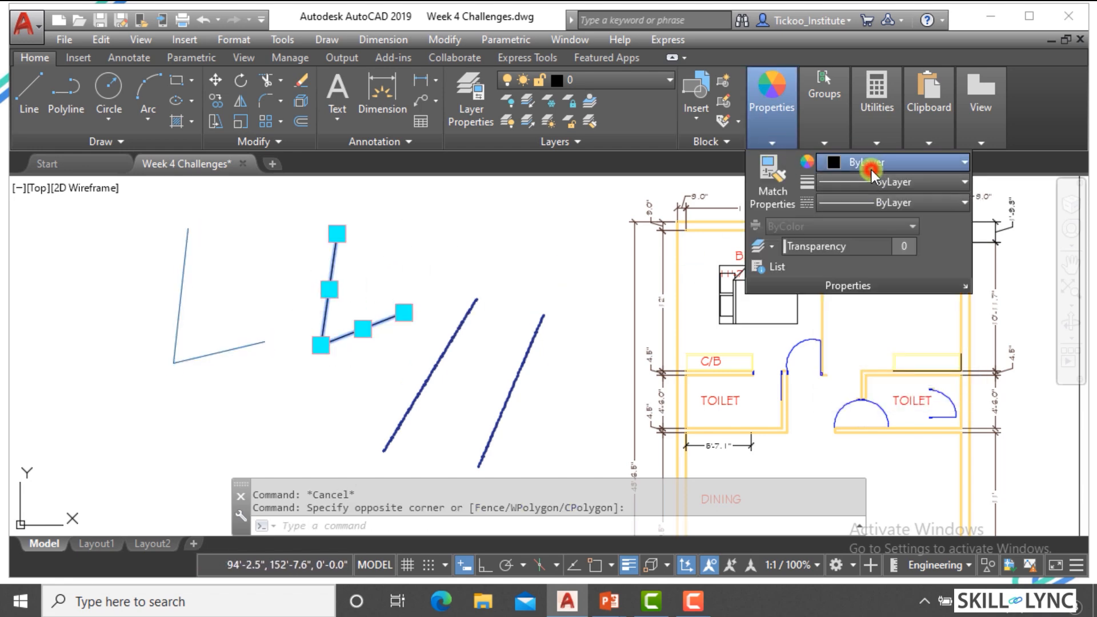
pyautogui.click(879, 263)
pyautogui.press('Escape')
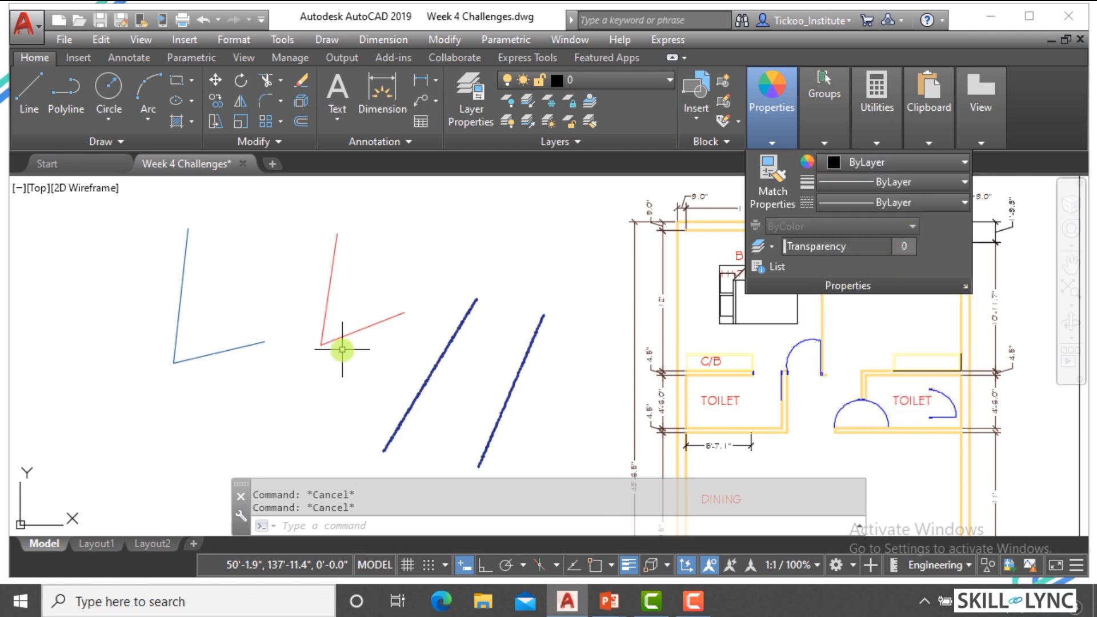
# Step: Set the lineweight of the two red lines to 0.50 mm
pyautogui.click(374, 360)
pyautogui.click(314, 272)
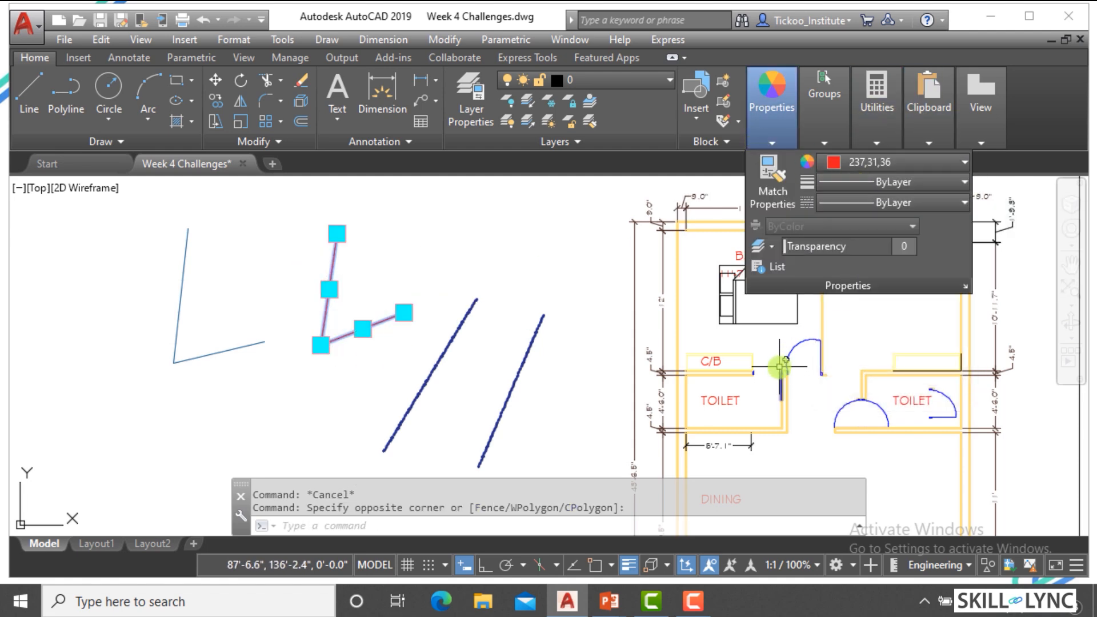
pyautogui.click(776, 130)
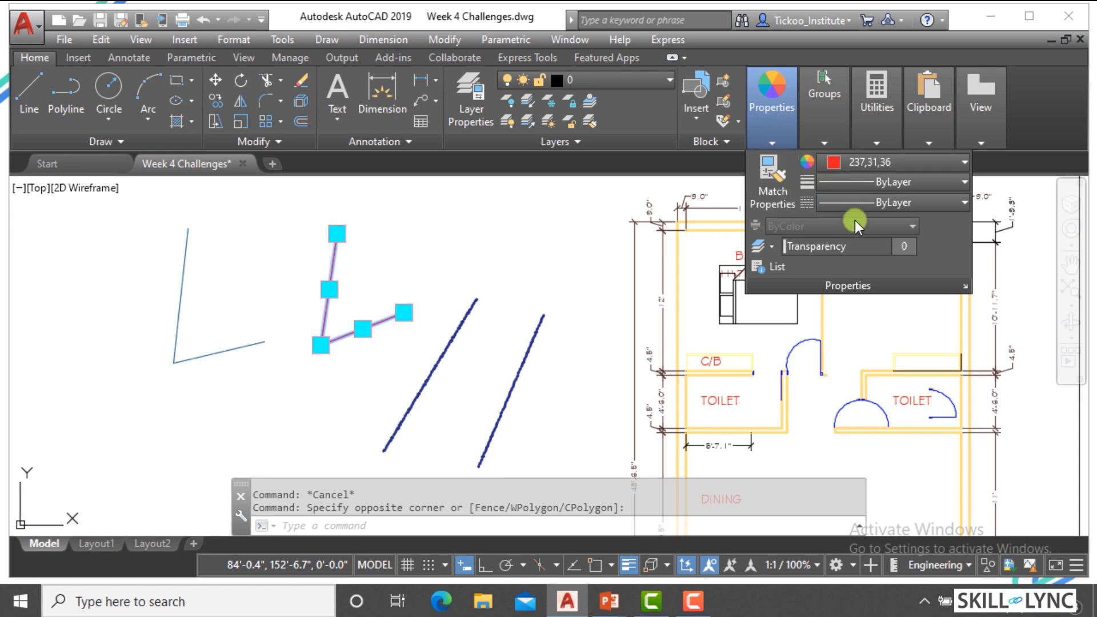
pyautogui.click(851, 182)
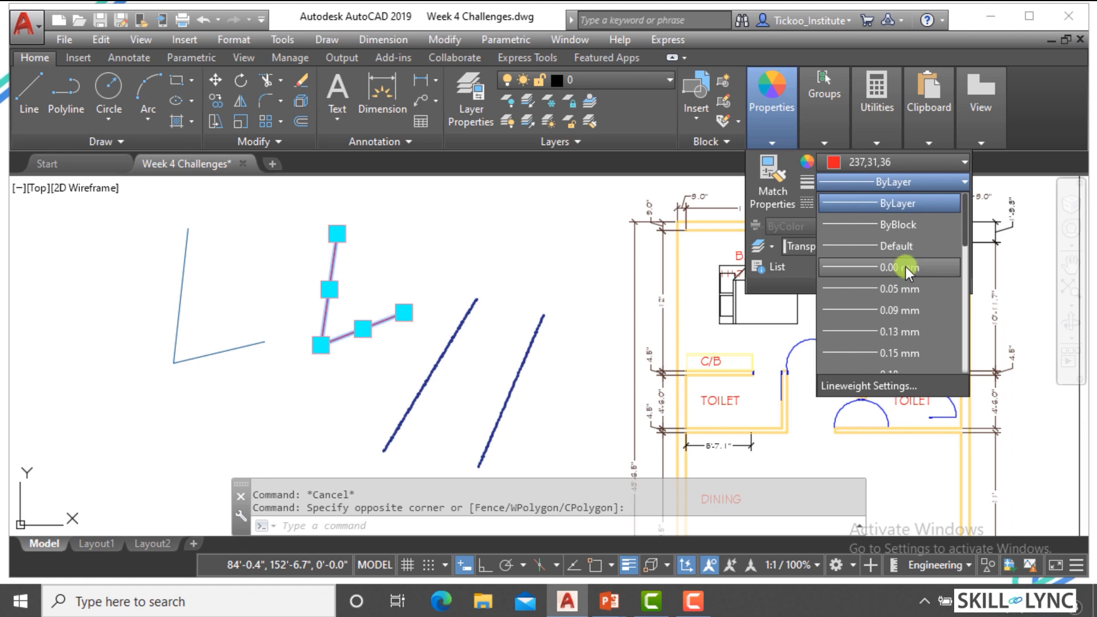
pyautogui.scroll(-3, 906, 323)
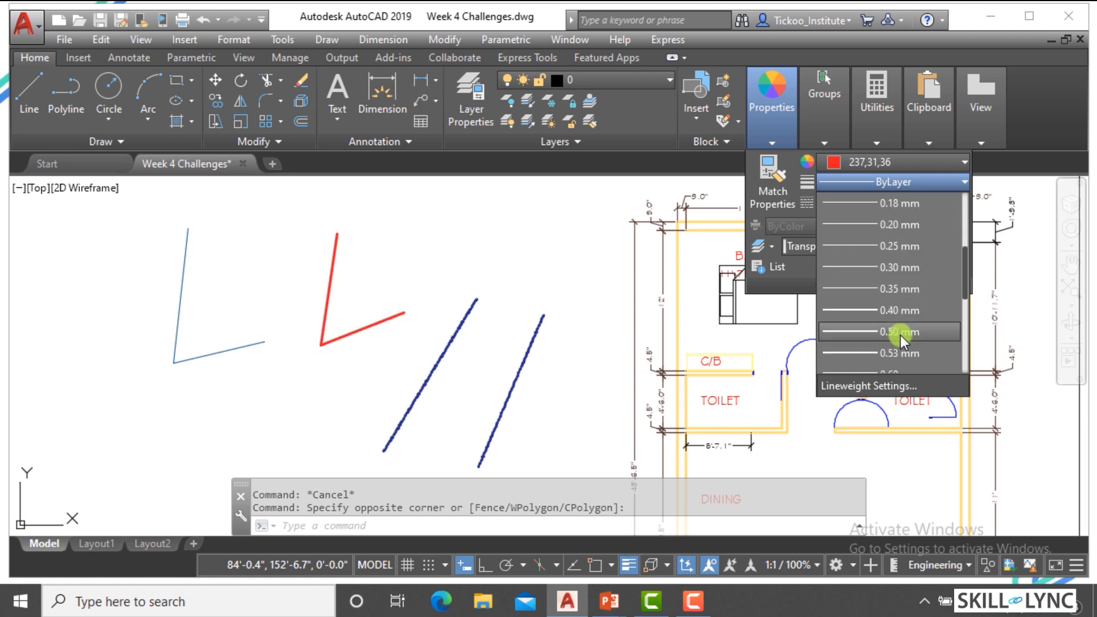
pyautogui.click(901, 335)
pyautogui.press('Escape')
# Step: Increase the lineweight display scale slightly in the Lineweight Settings so that thick lines are drawn heavier
pyautogui.scroll(2, 329, 331)
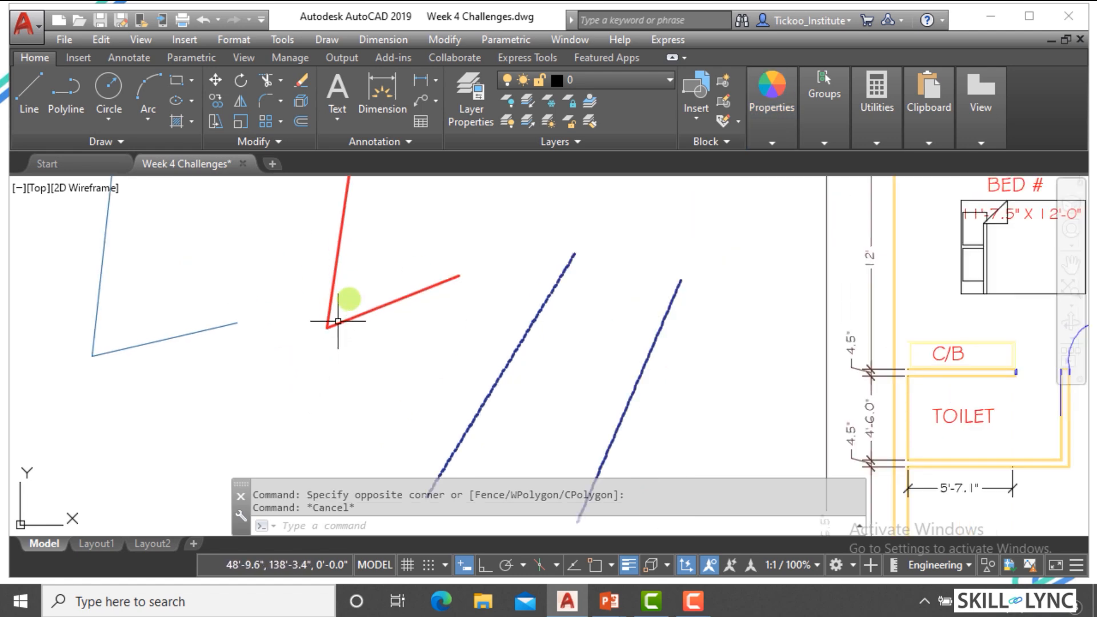
pyautogui.scroll(2, 337, 321)
pyautogui.write('LW')
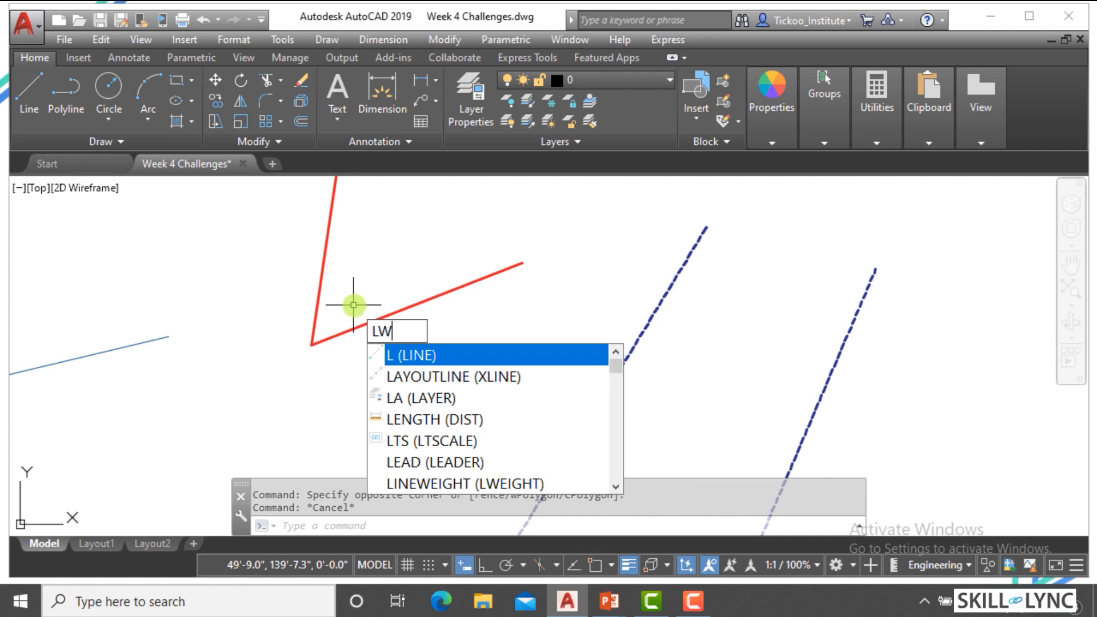
pyautogui.press('Return')
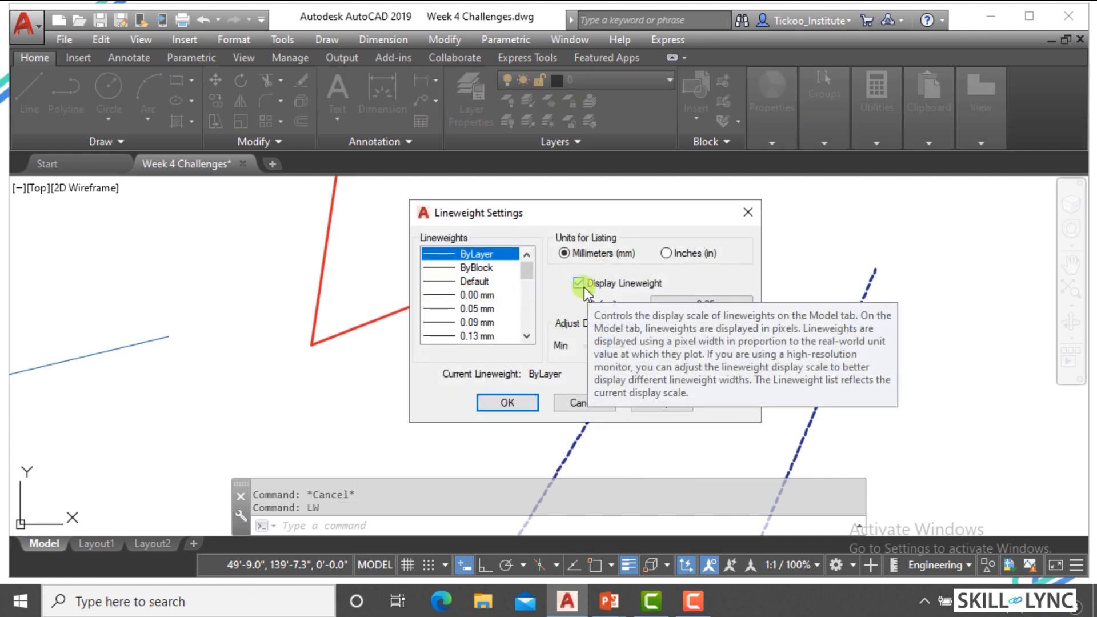
pyautogui.moveTo(612, 346); pyautogui.dragTo(623, 347)
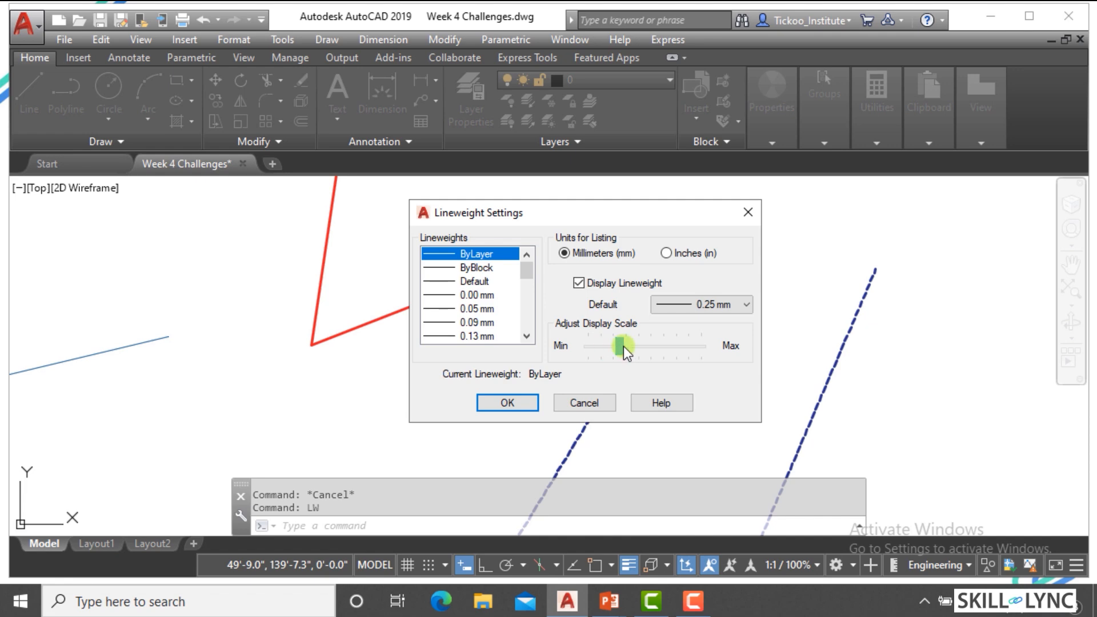
pyautogui.click(507, 403)
pyautogui.press('Escape')
pyautogui.scroll(-4, 531, 274)
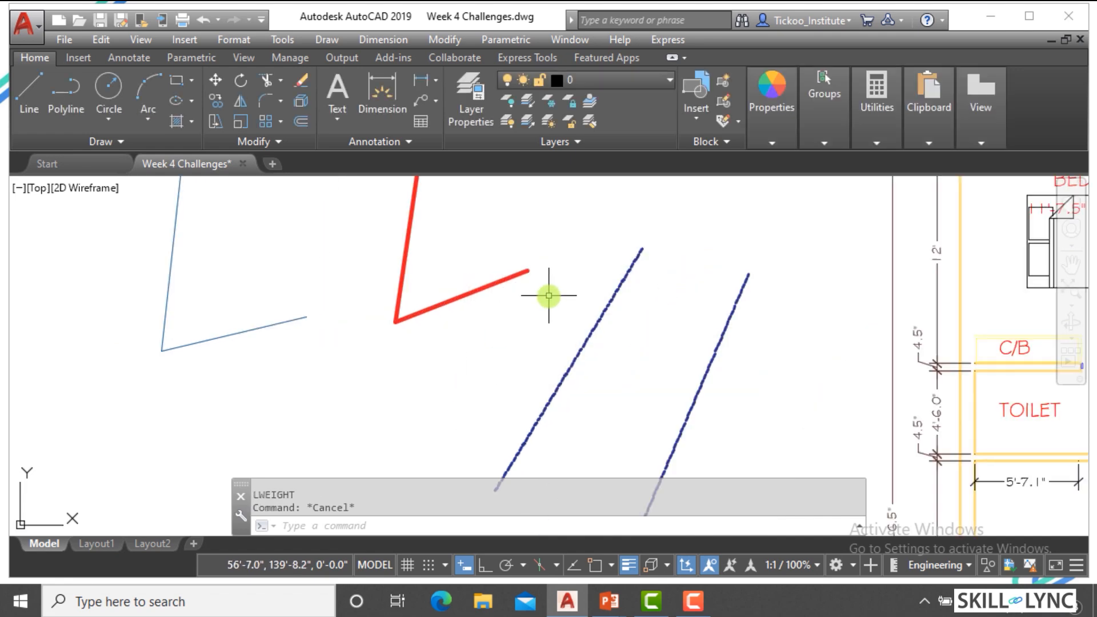
pyautogui.press('Escape')
pyautogui.scroll(2, 529, 258)
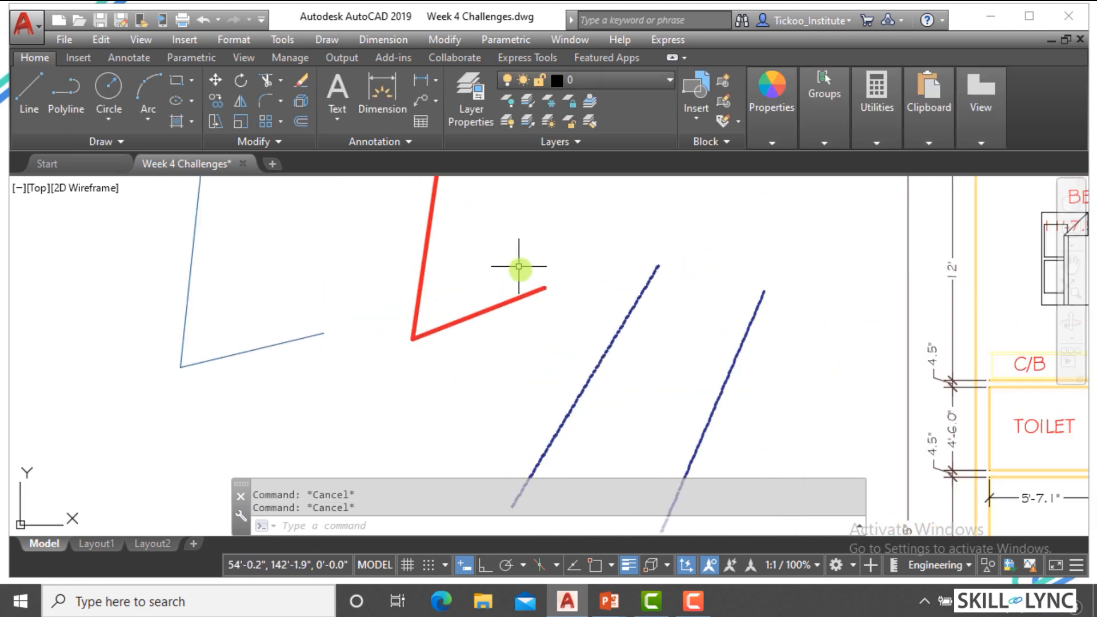
# Step: Examine the colour, lineweight and linetype assigned to the red L-shaped lines
pyautogui.click(522, 325)
pyautogui.click(393, 276)
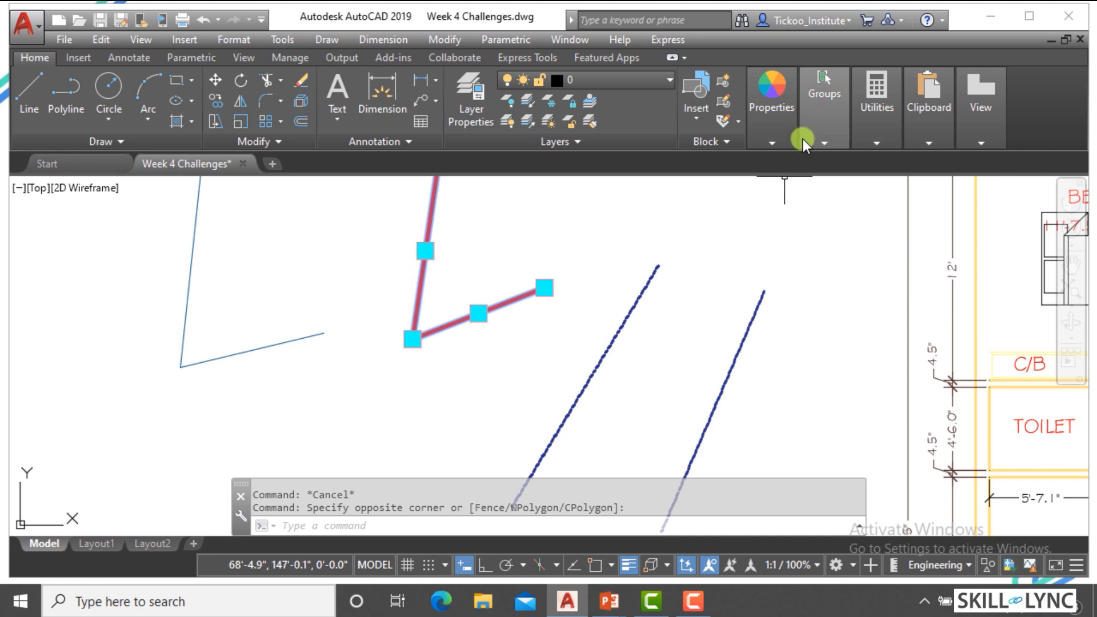
pyautogui.click(775, 142)
pyautogui.click(830, 160)
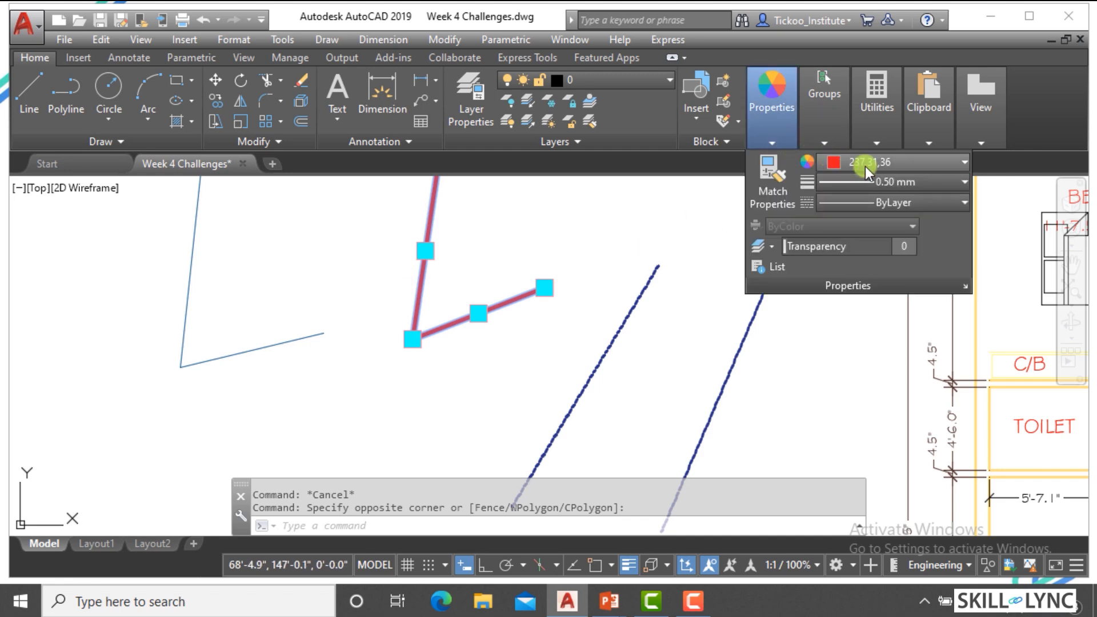
pyautogui.press('Escape')
pyautogui.press('Escape')
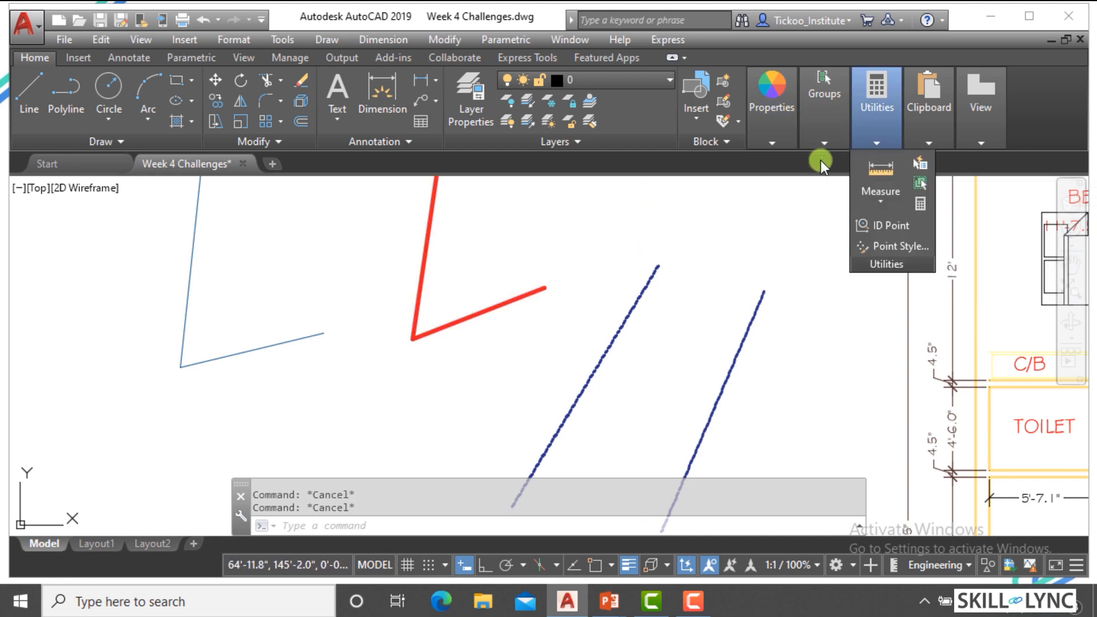
pyautogui.click(576, 350)
pyautogui.click(363, 256)
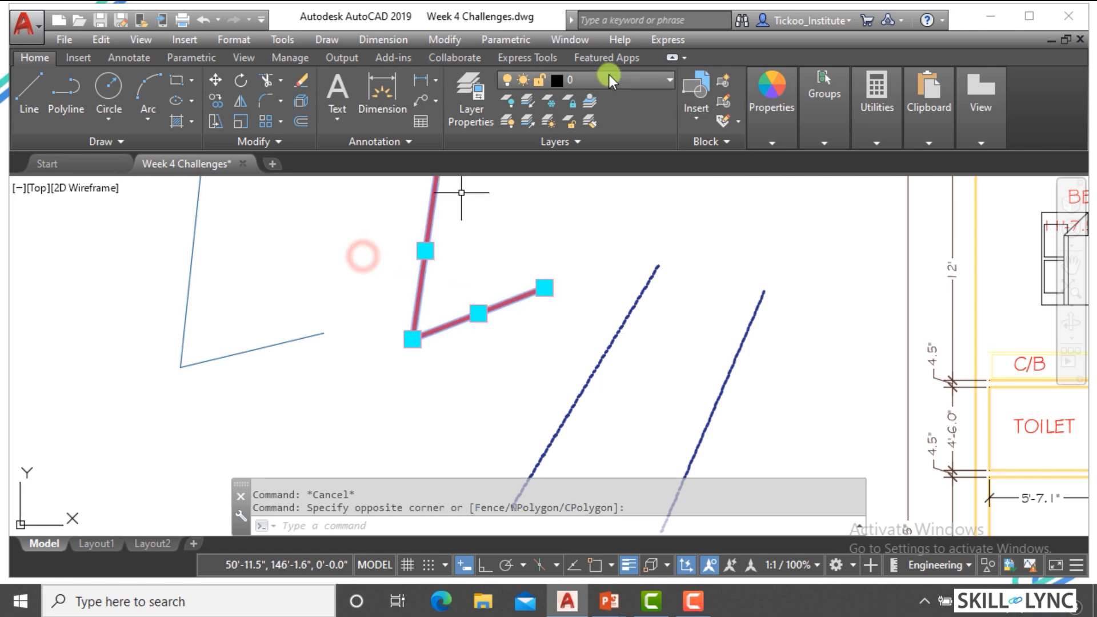
pyautogui.moveTo(752, 142)
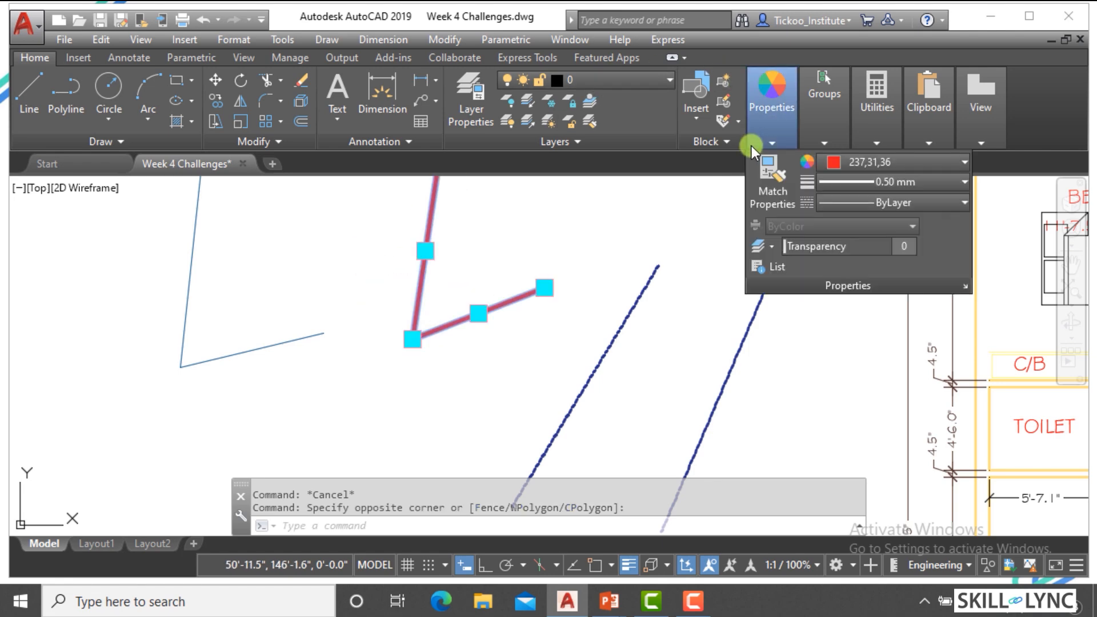
pyautogui.click(584, 102)
# Step: Check the colour, lineweight and linetype of the blue L-shaped lines for comparison with the red ones
pyautogui.click(271, 383)
pyautogui.click(143, 285)
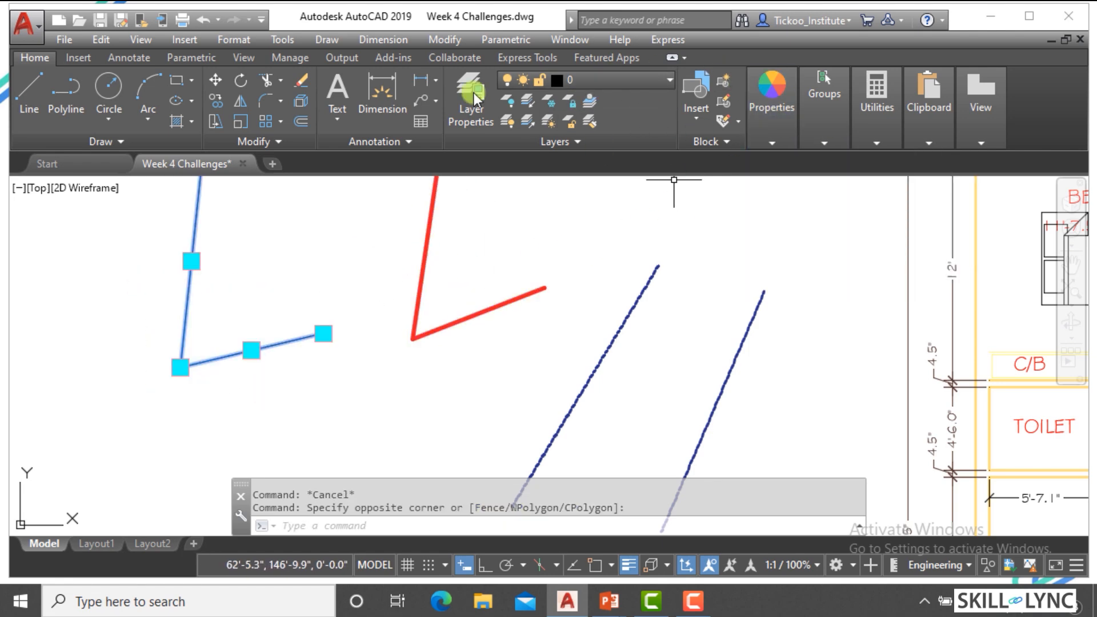
pyautogui.moveTo(752, 139)
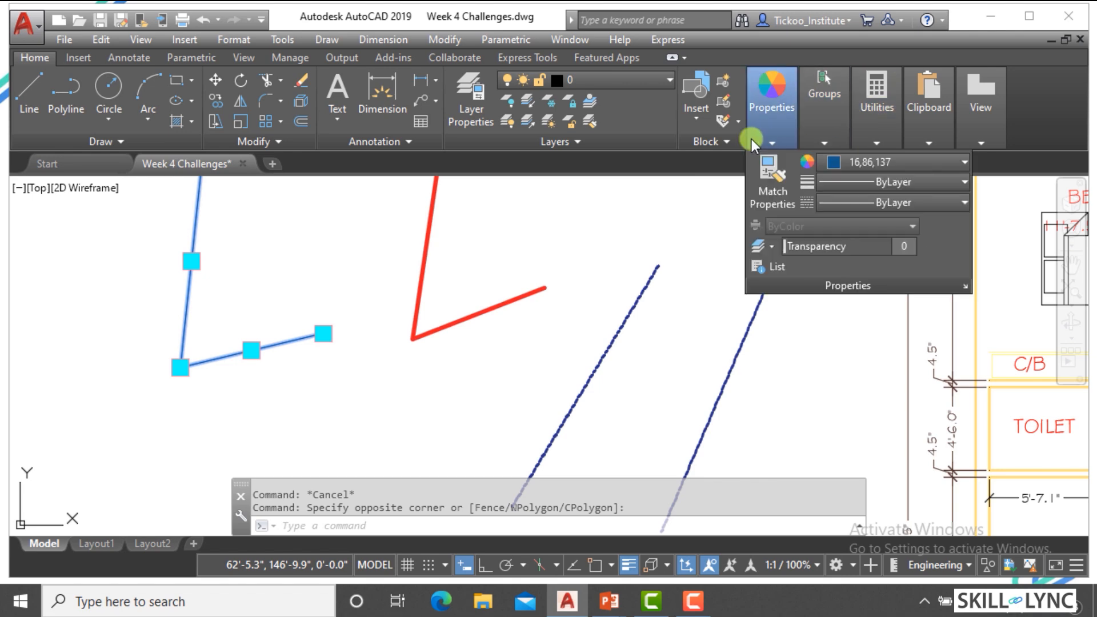
pyautogui.press('Escape')
pyautogui.press('Escape')
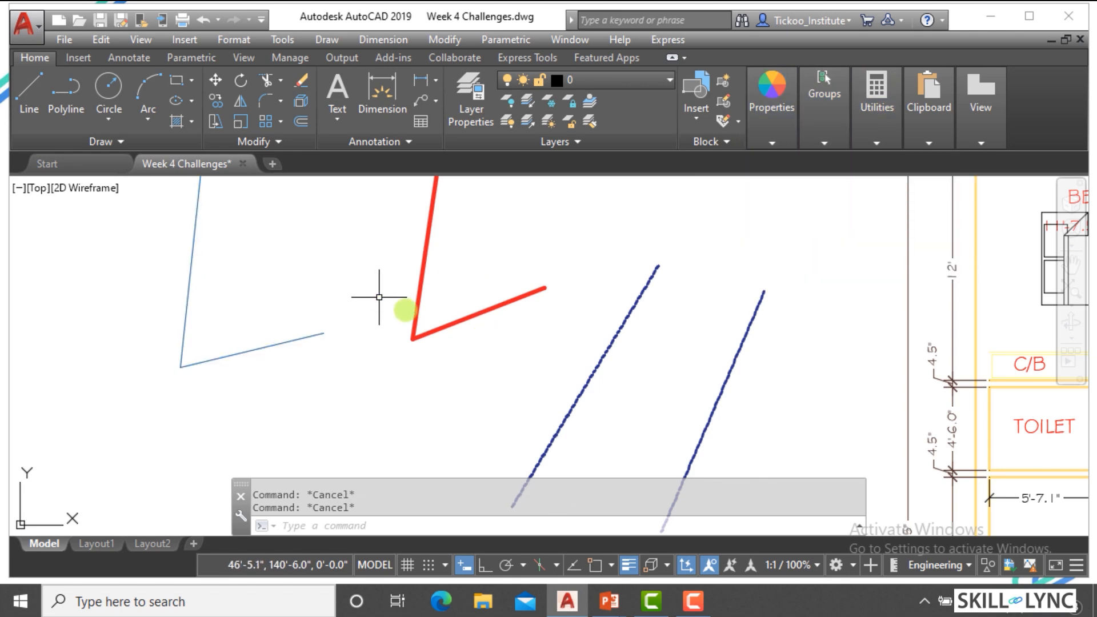
# Step: Copy the properties of the red lines onto the two blue L-shaped lines with Match Properties
pyautogui.write('M')
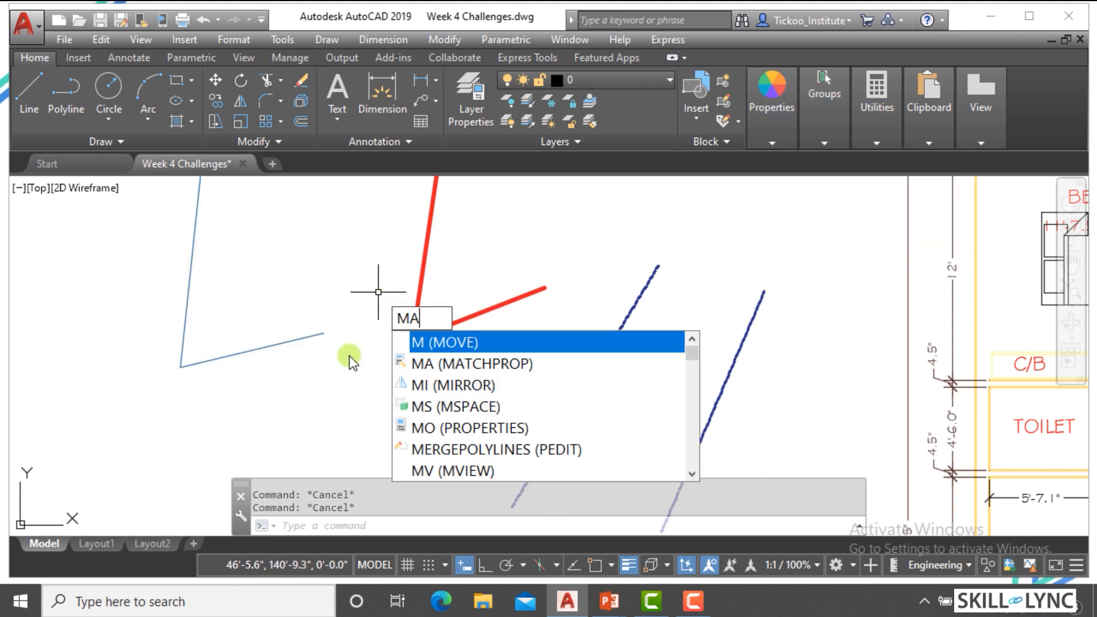
pyautogui.write('A')
pyautogui.press('Return')
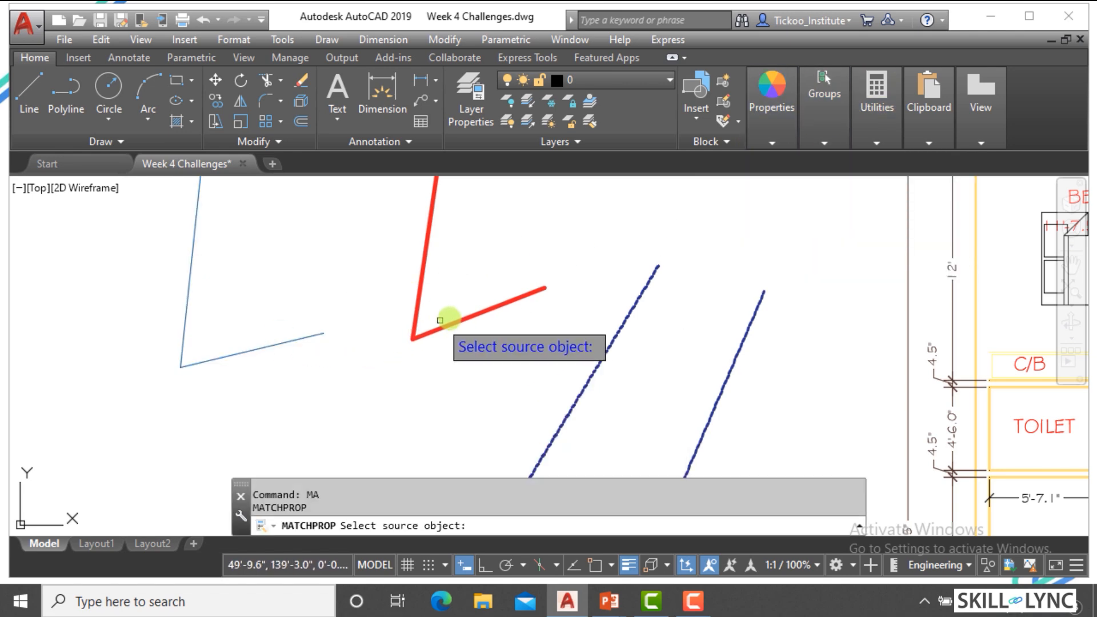
pyautogui.click(470, 320)
pyautogui.click(306, 353)
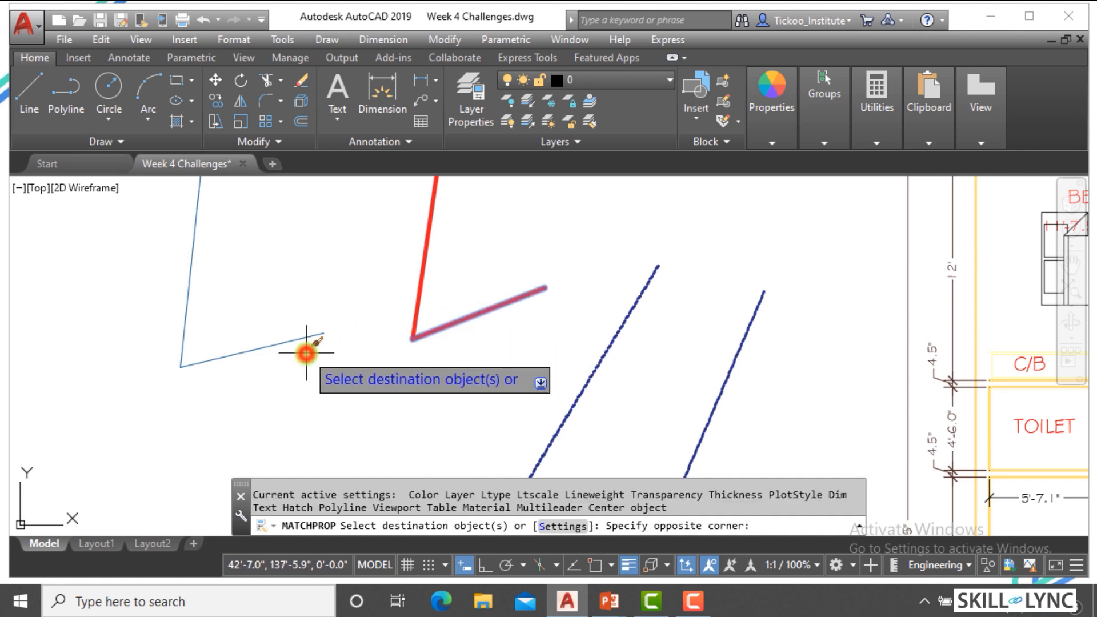
pyautogui.click(137, 286)
pyautogui.press('Escape')
pyautogui.press('Escape')
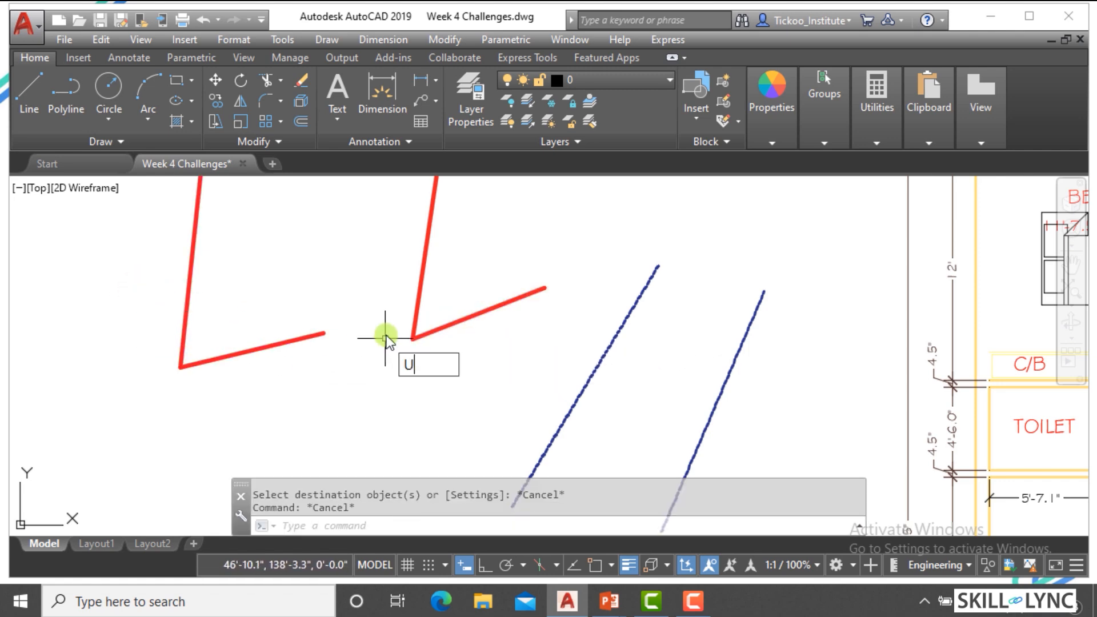
# Step: Undo the property match on the first L shape
pyautogui.write('U')
pyautogui.press('Return')
pyautogui.press('Escape')
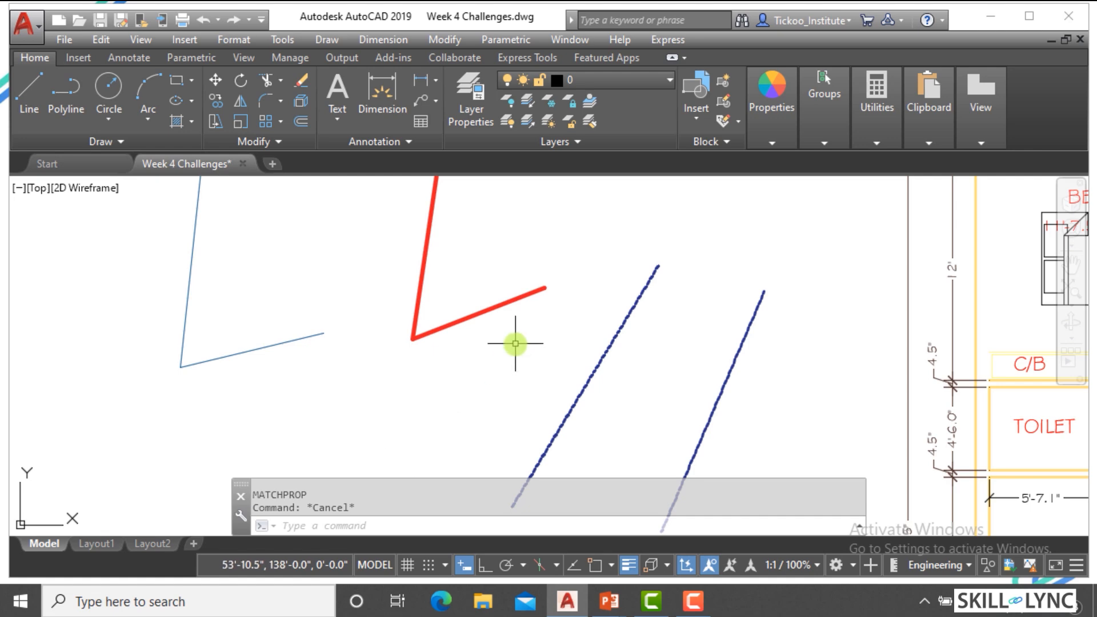
# Step: Copy the properties of the red L shape's lower line onto both thin blue lines of the neighbouring L with Match Properties
pyautogui.click(484, 342)
pyautogui.click(404, 282)
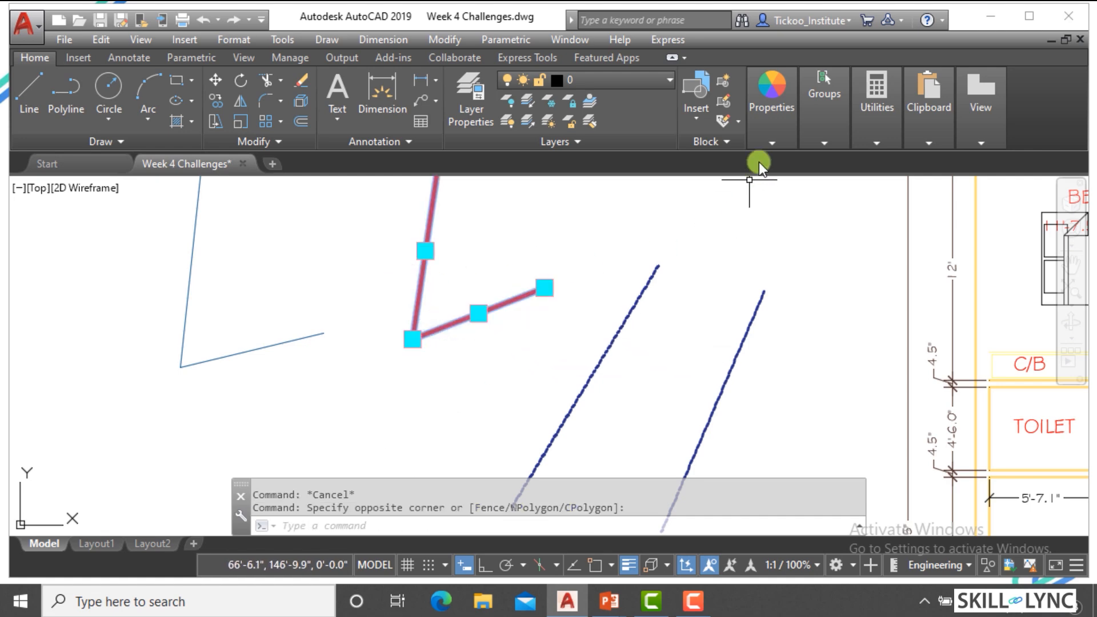
pyautogui.click(774, 143)
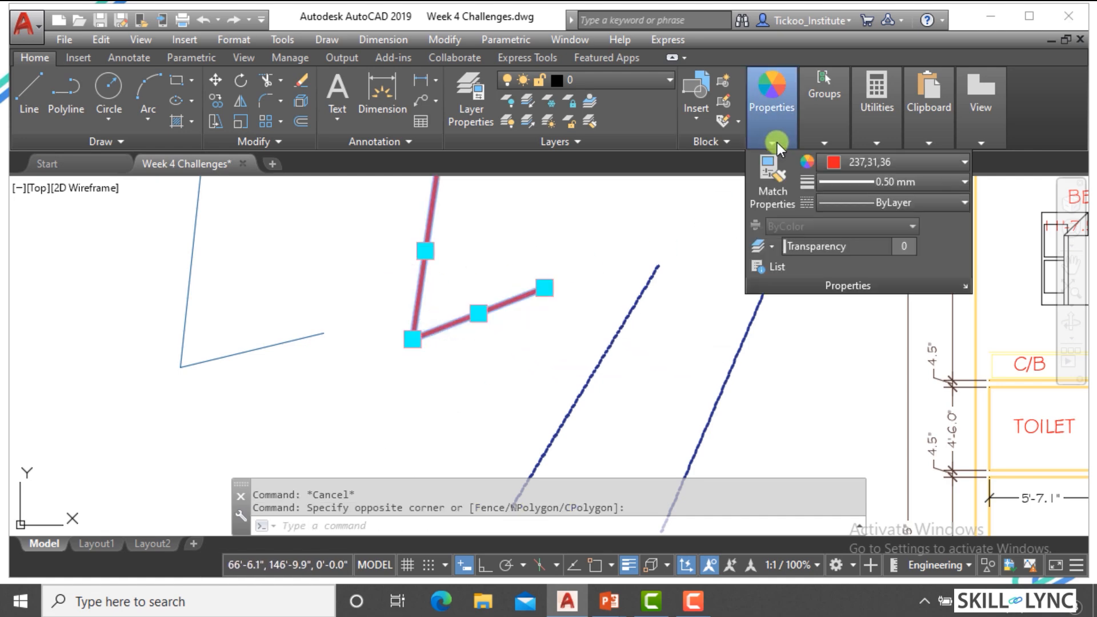
pyautogui.click(780, 177)
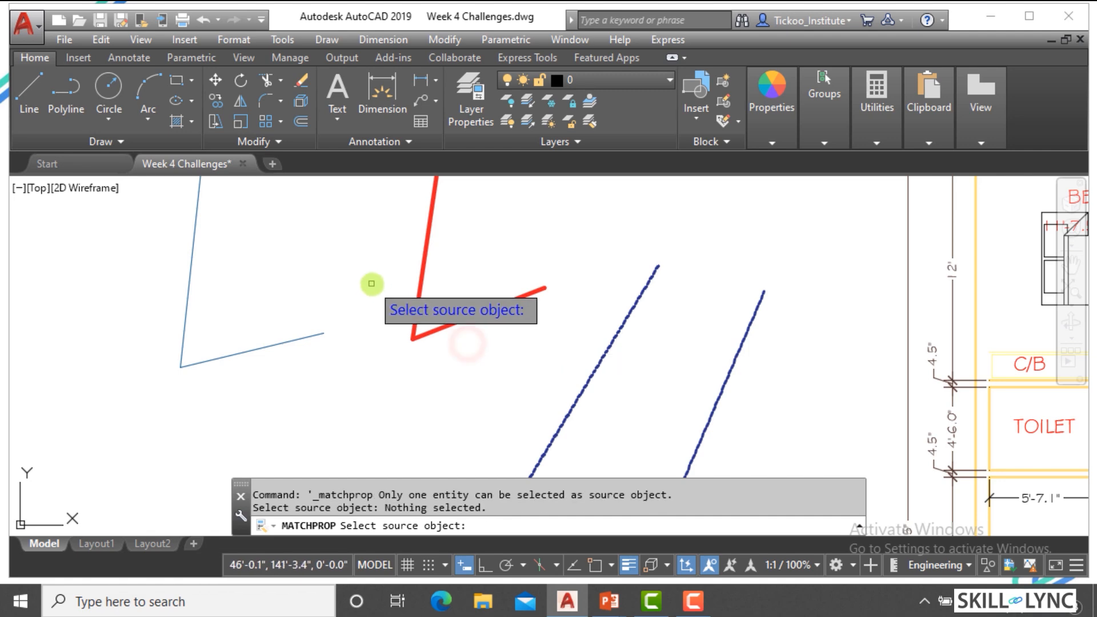
pyautogui.click(448, 325)
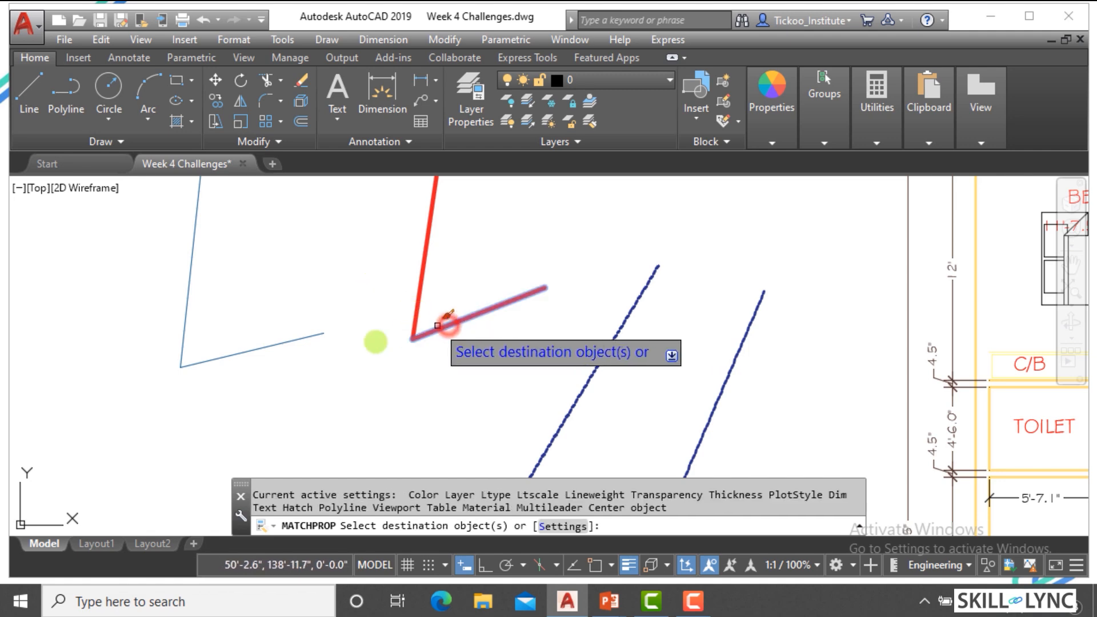
pyautogui.click(251, 392)
pyautogui.click(118, 289)
pyautogui.press('Escape')
pyautogui.press('Escape')
pyautogui.press('Escape')
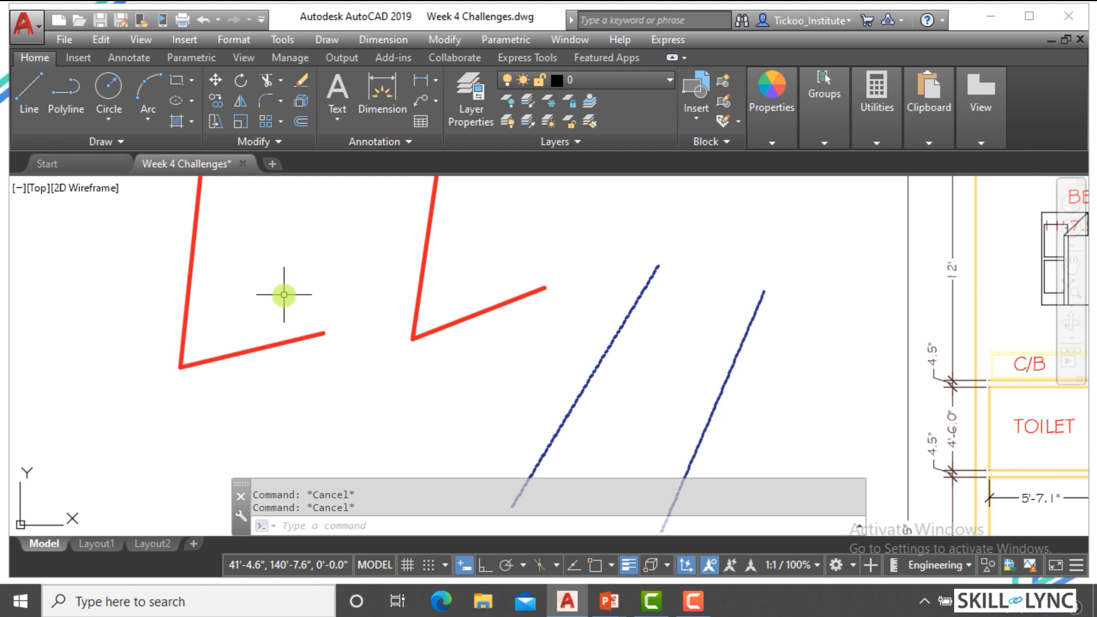
# Step: Change the colour of the TOILET label below C/B in the floor plan to blue 41,49,137
pyautogui.scroll(-4, 355, 330)
pyautogui.scroll(2, 594, 320)
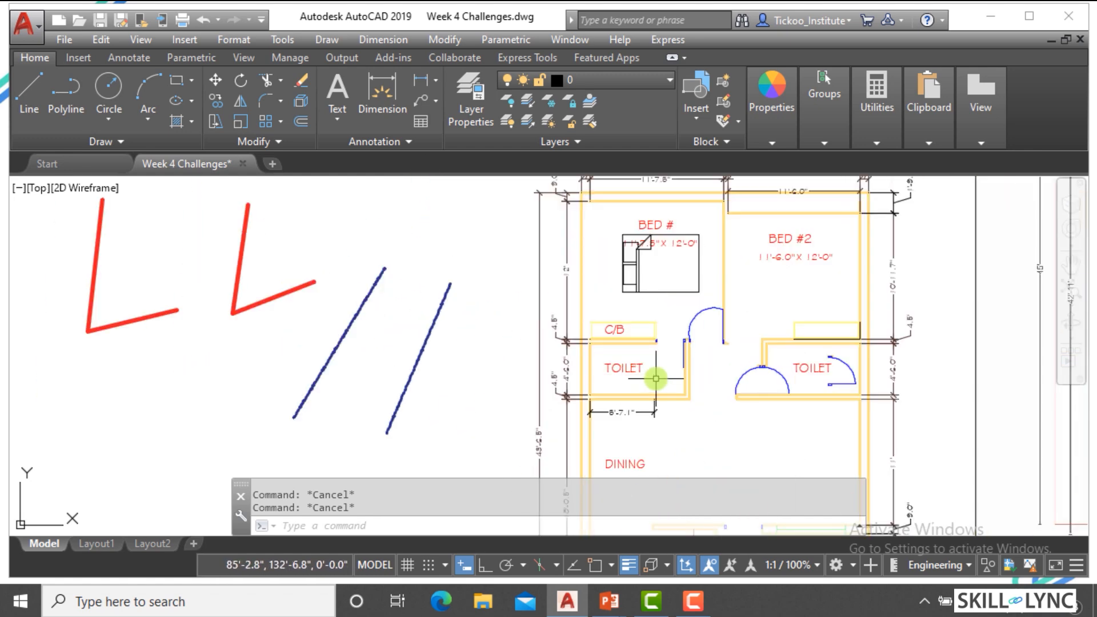
pyautogui.scroll(3, 656, 378)
pyautogui.scroll(-2, 580, 343)
pyautogui.scroll(4, 514, 348)
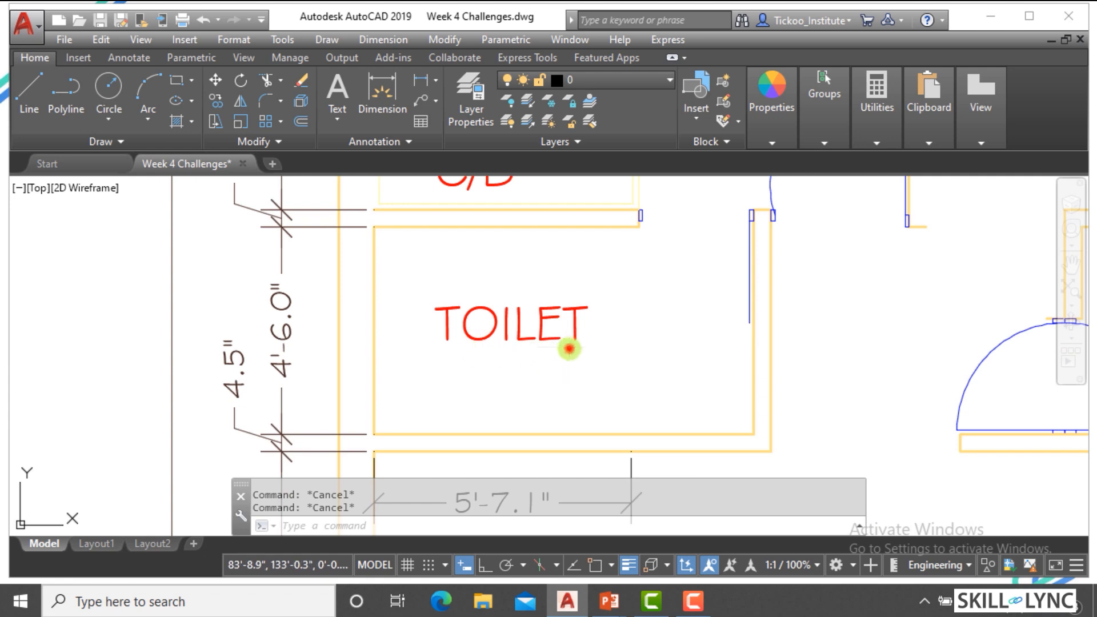
pyautogui.moveTo(569, 348); pyautogui.dragTo(486, 298)
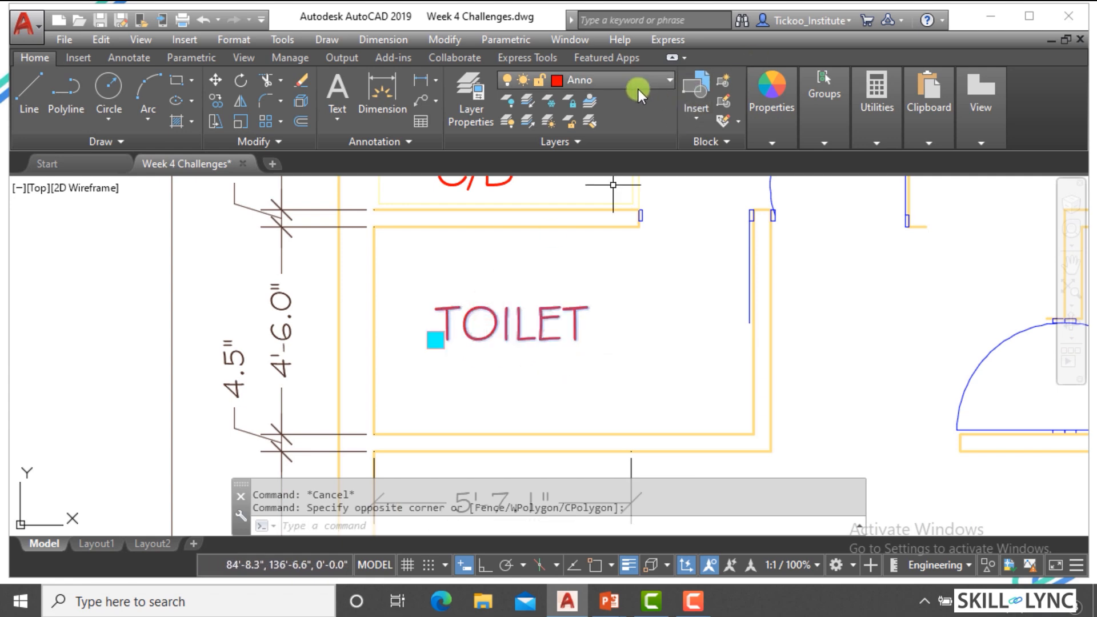
pyautogui.click(765, 129)
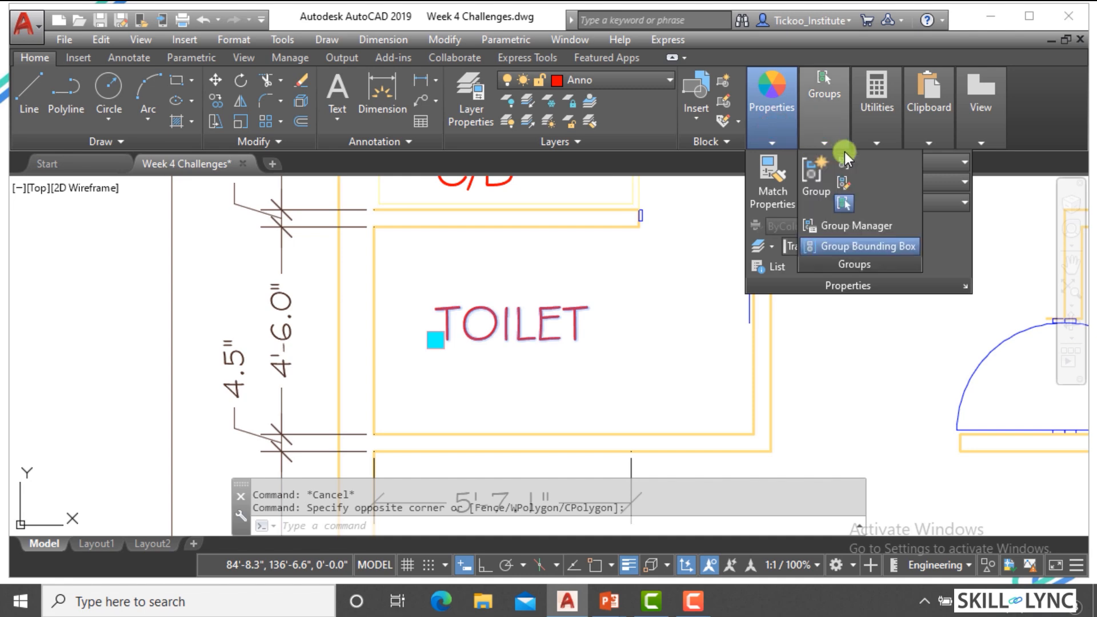
pyautogui.click(862, 163)
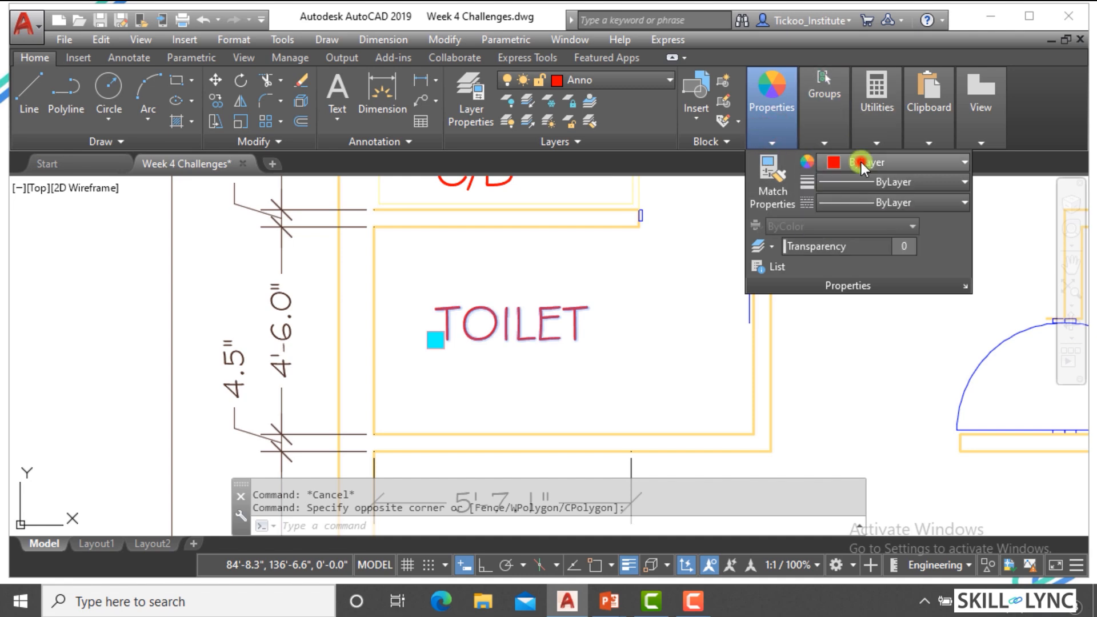
pyautogui.click(918, 233)
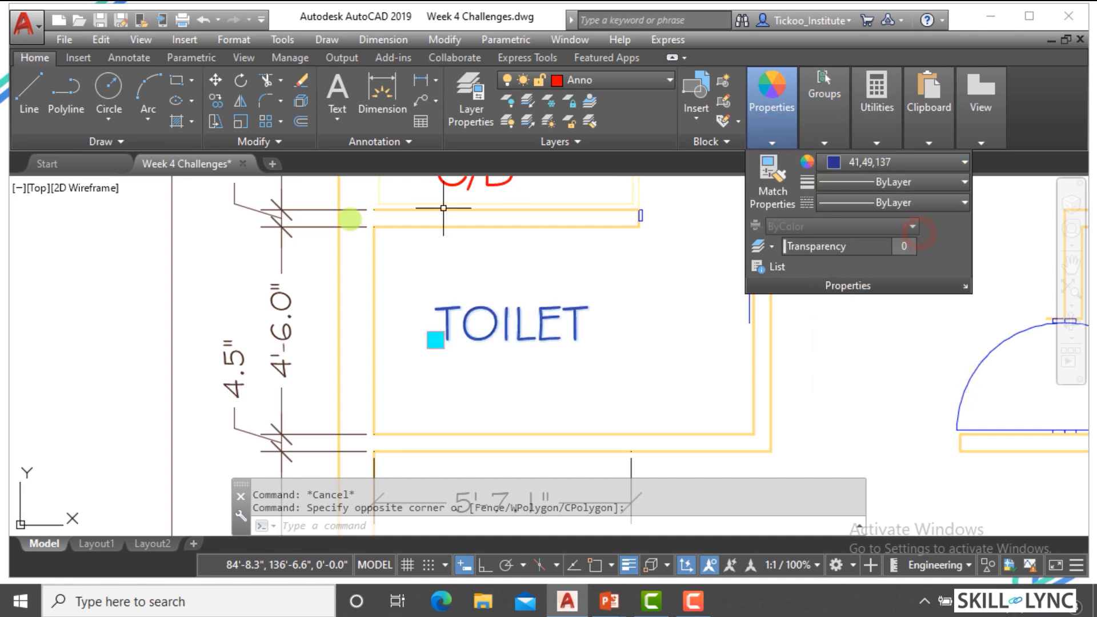
pyautogui.scroll(-2, 487, 326)
pyautogui.press('Escape')
pyautogui.press('Escape')
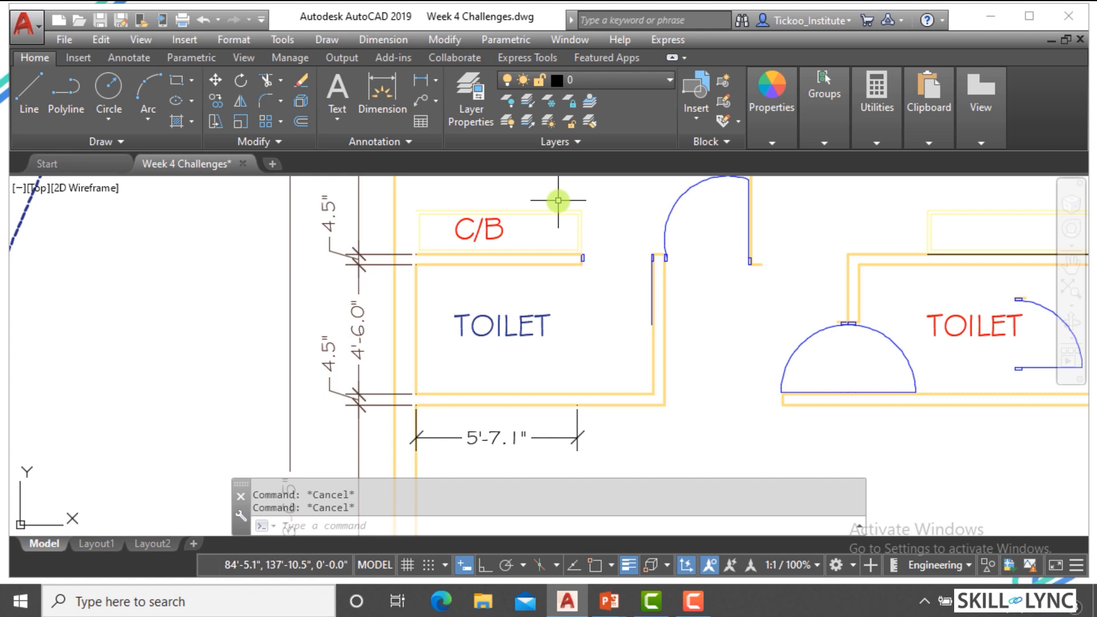
# Step: Copy the properties of the blue TOILET label onto the C/B label above it with Match Properties
pyautogui.write('MA')
pyautogui.press('Return')
pyautogui.click(548, 329)
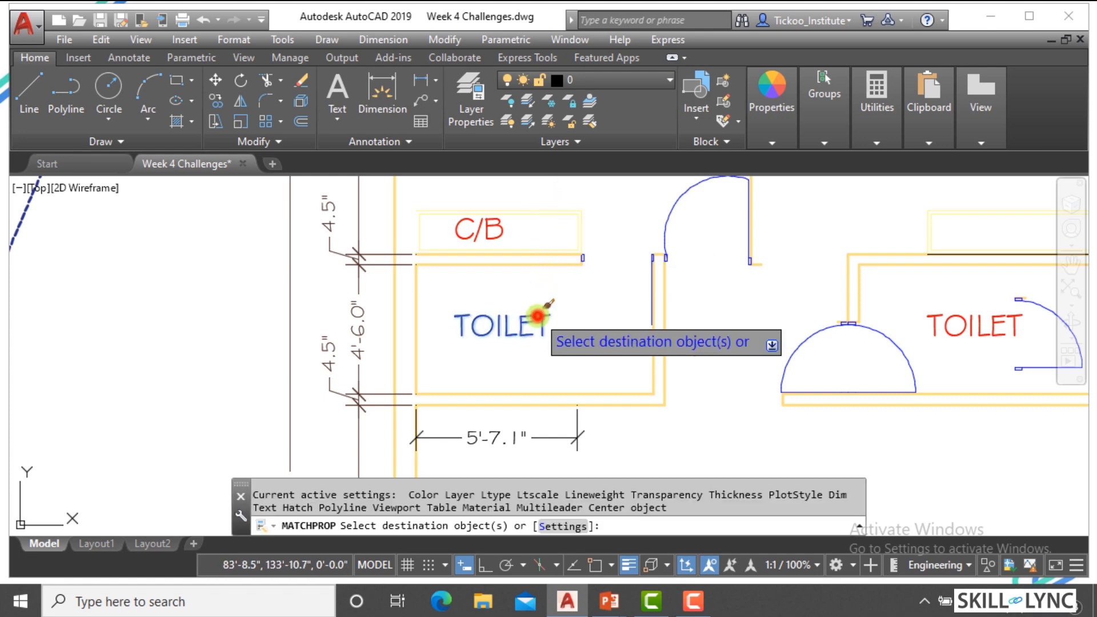
pyautogui.click(480, 232)
pyautogui.press('Escape')
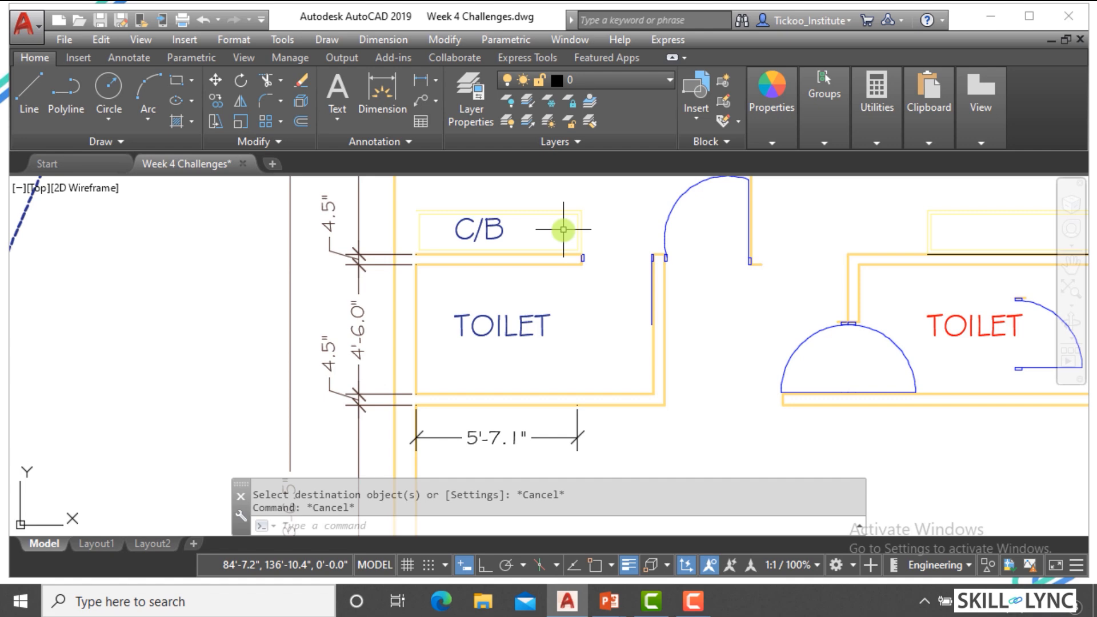
# Step: Undo the property match on the C/B label
pyautogui.write('u')
pyautogui.press('Return')
# Step: Change the colour of both lines of the L shape nearest the dashed lines to dark blue 34,52,110
pyautogui.scroll(-4, 543, 343)
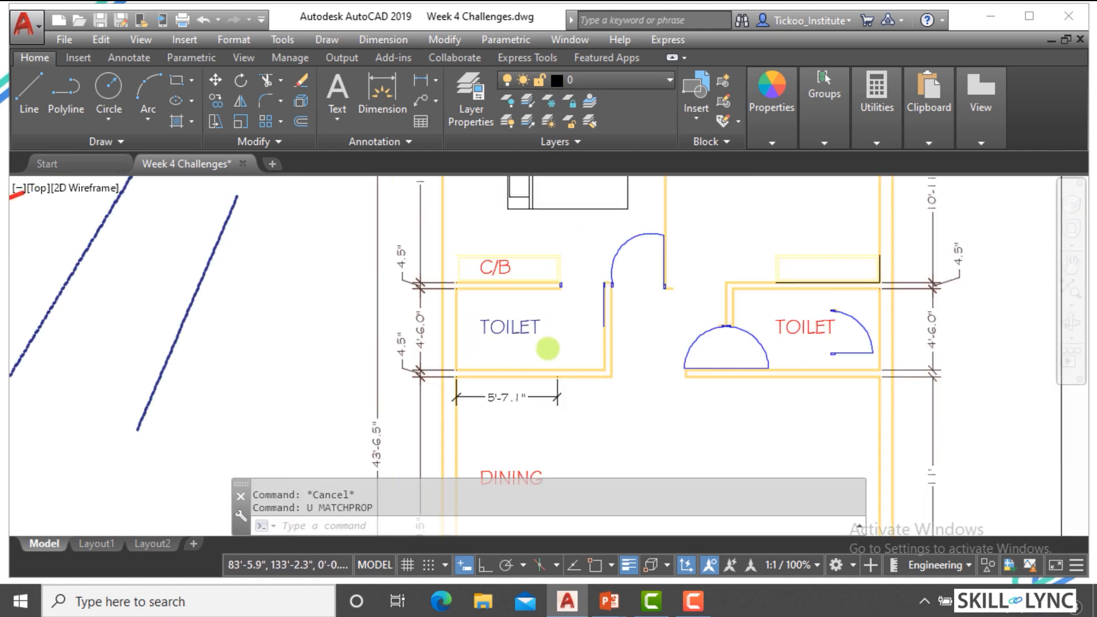
pyautogui.scroll(-2, 366, 337)
pyautogui.scroll(4, 308, 325)
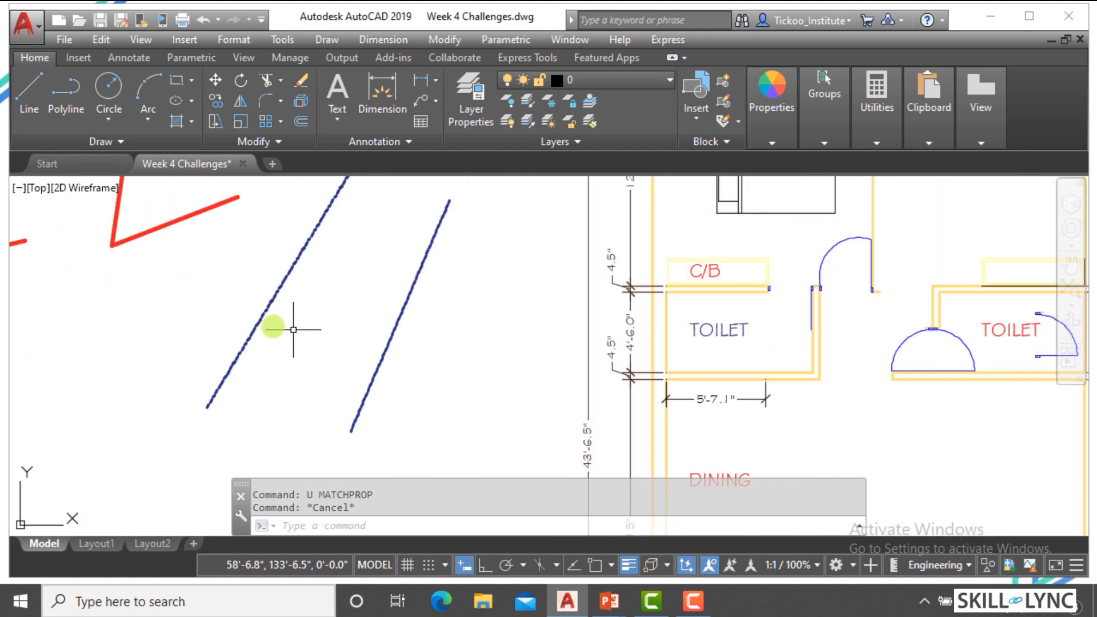
pyautogui.scroll(-4, 257, 315)
pyautogui.click(291, 314)
pyautogui.click(255, 240)
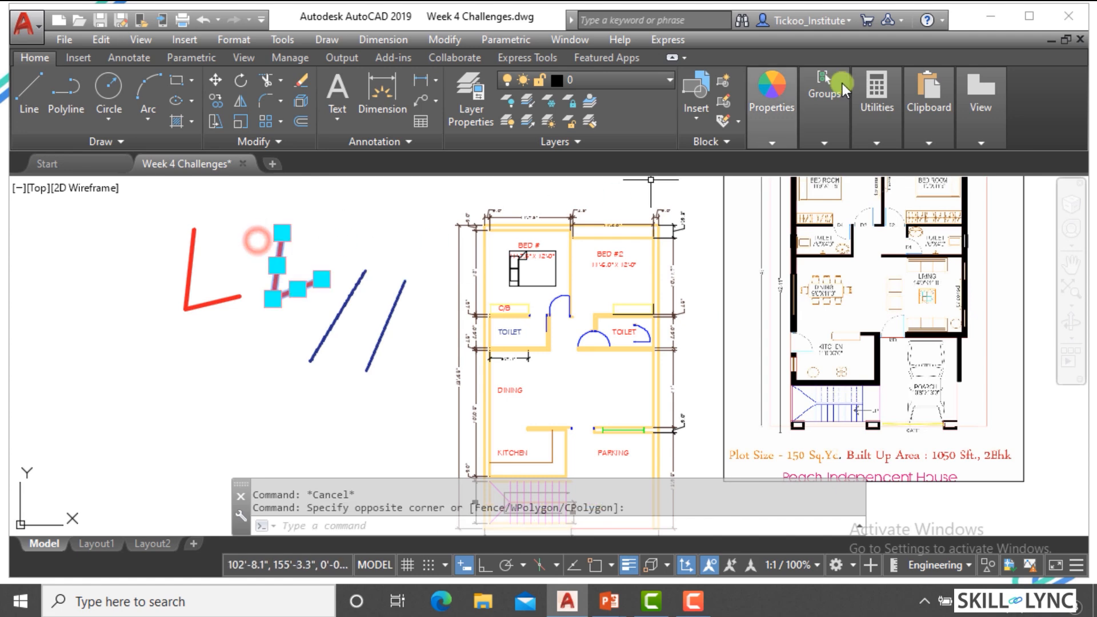
pyautogui.click(764, 131)
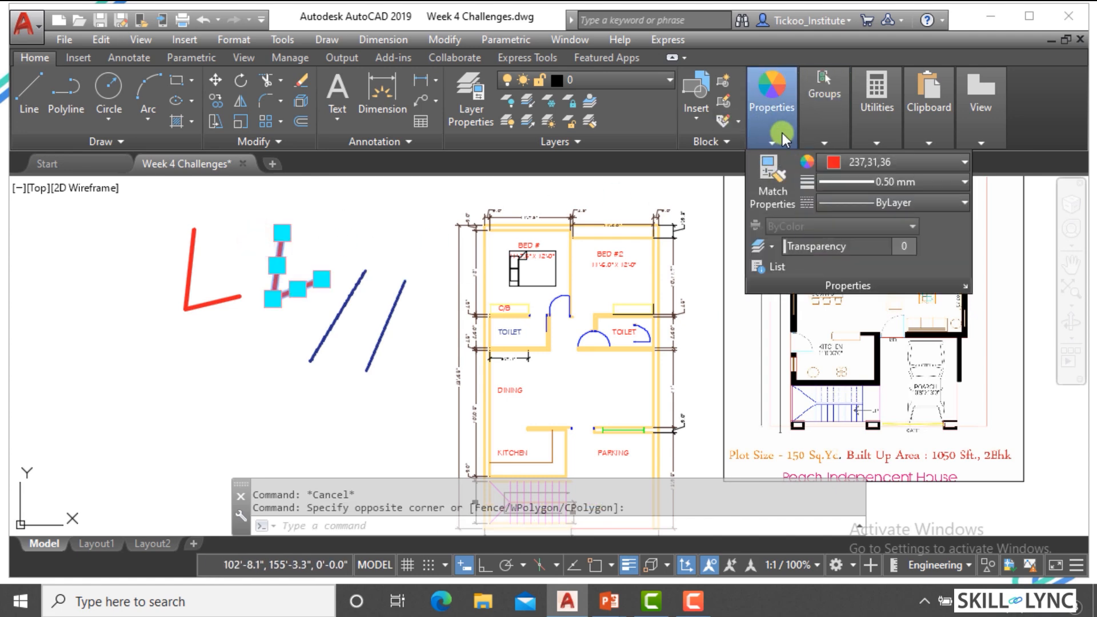
pyautogui.click(884, 162)
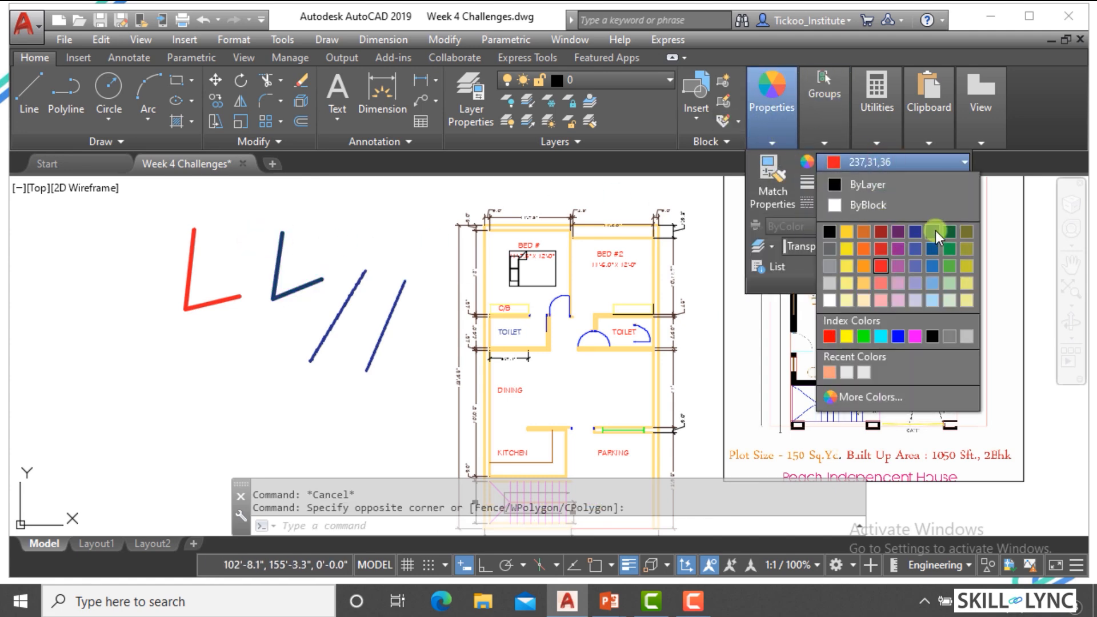
pyautogui.click(935, 230)
pyautogui.press('Escape')
pyautogui.press('Escape')
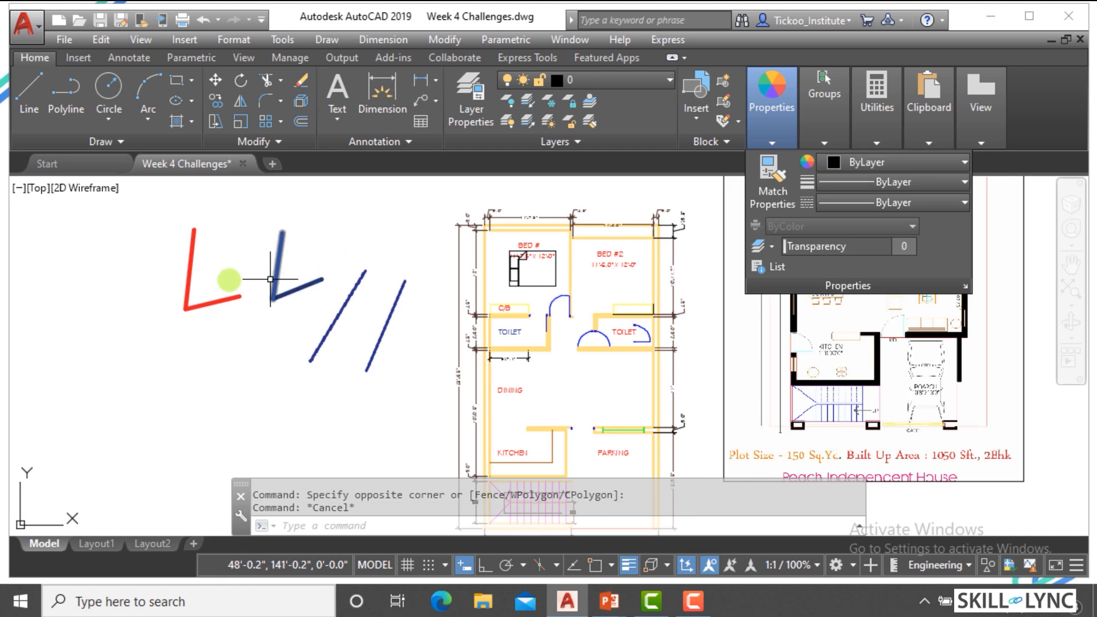
# Step: With the dark blue L's steep line as Match Properties source, exclude layer, linetype, linetype scale, lineweight, transparency and thickness, keeping colour, and leave the command
pyautogui.scroll(3, 218, 251)
pyautogui.scroll(2, 300, 235)
pyautogui.click(339, 295)
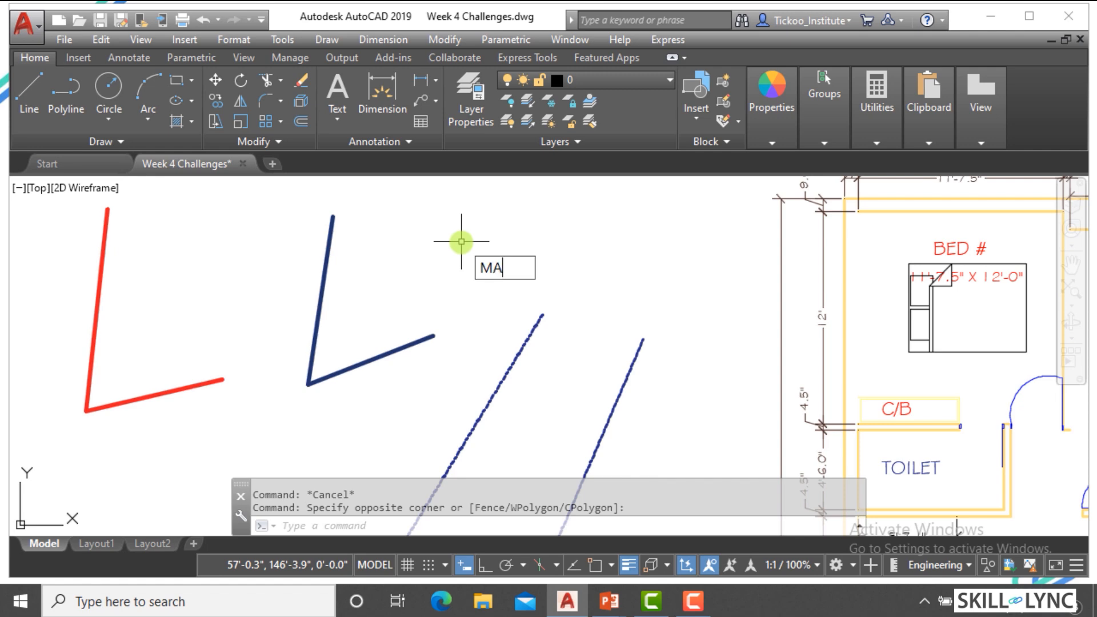
pyautogui.press('Return')
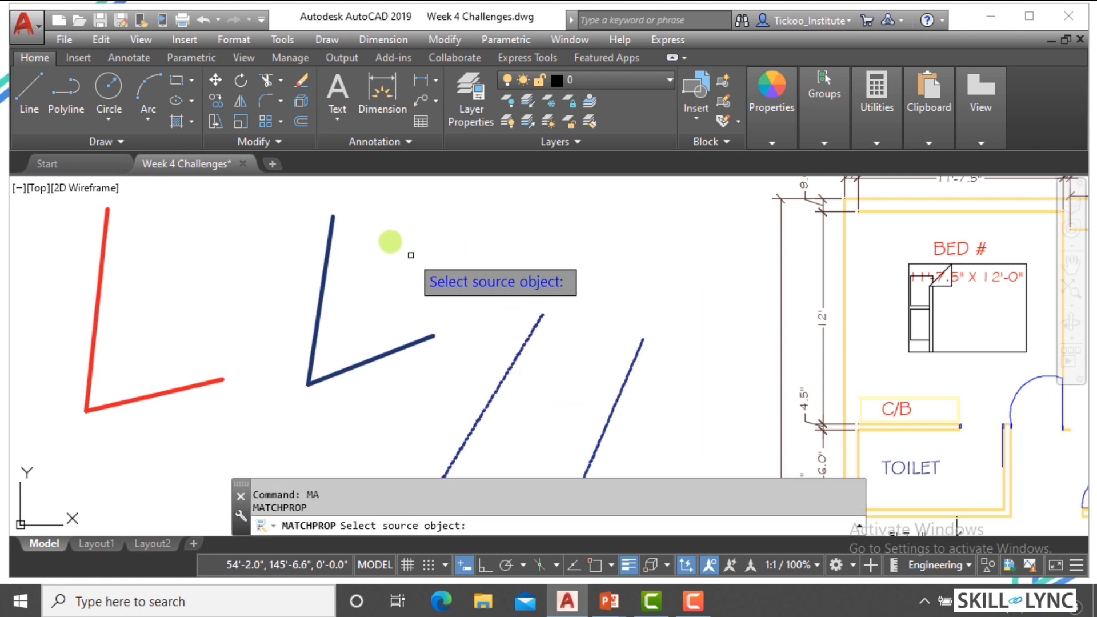
pyautogui.click(321, 303)
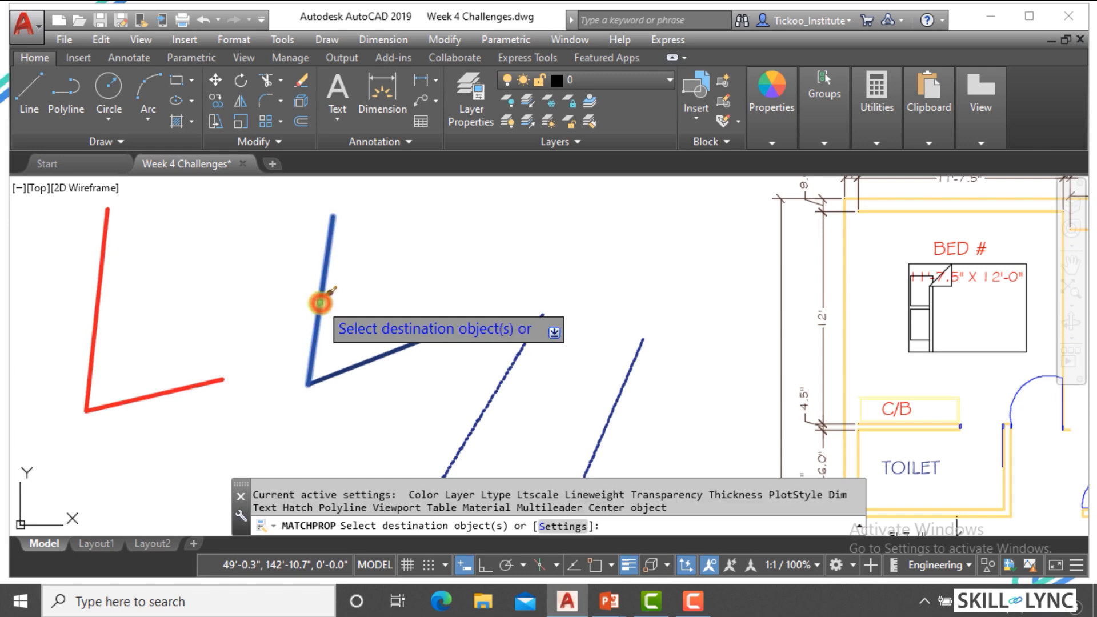
pyautogui.click(566, 526)
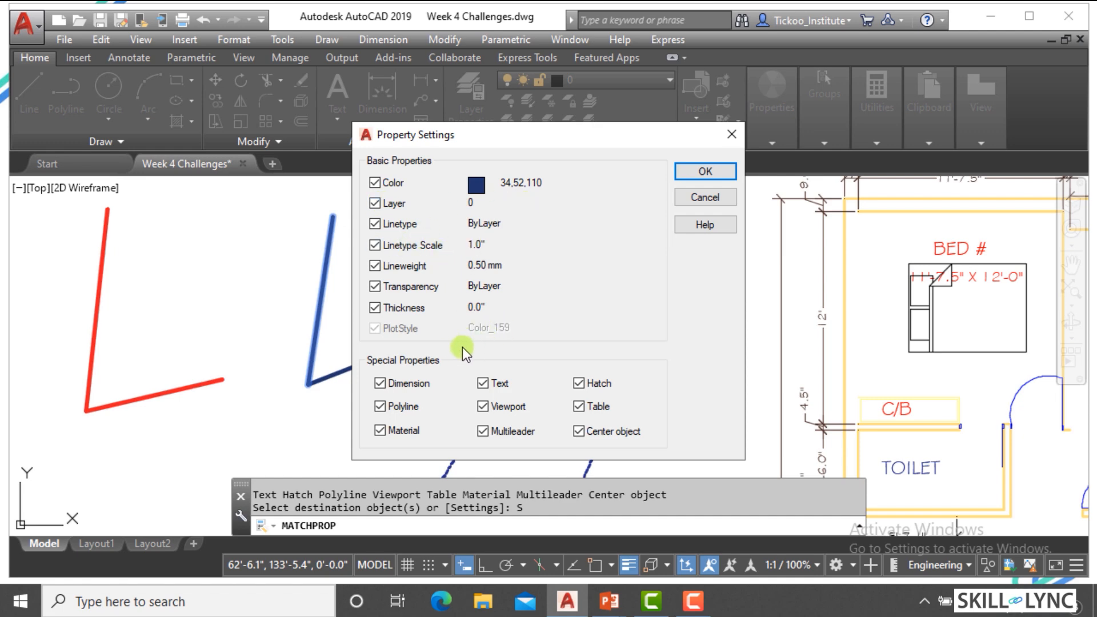
pyautogui.click(375, 224)
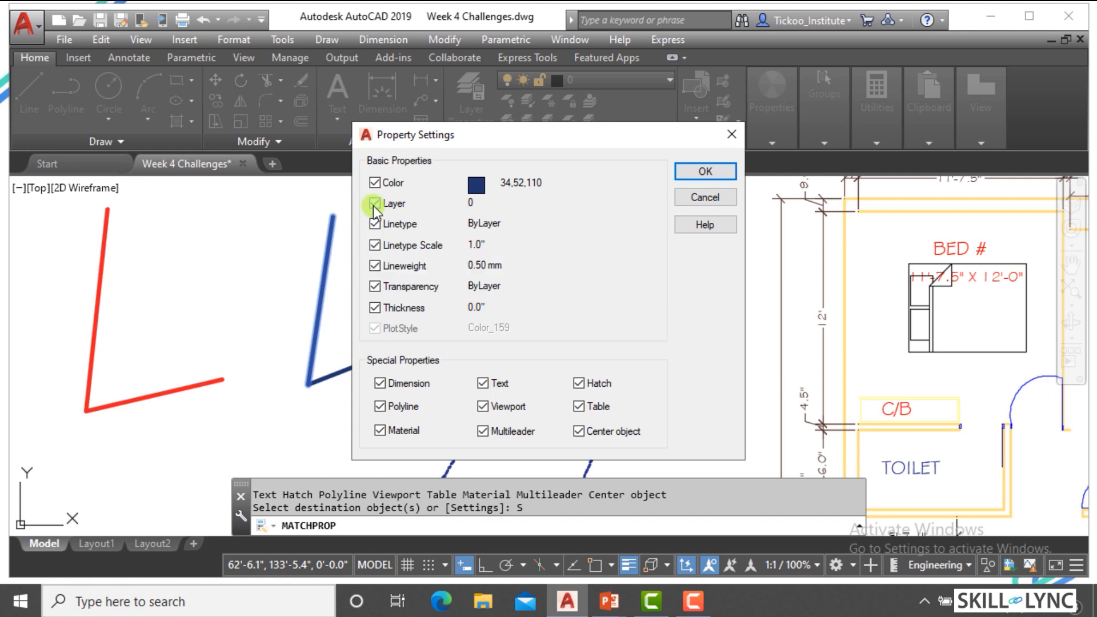
pyautogui.click(375, 203)
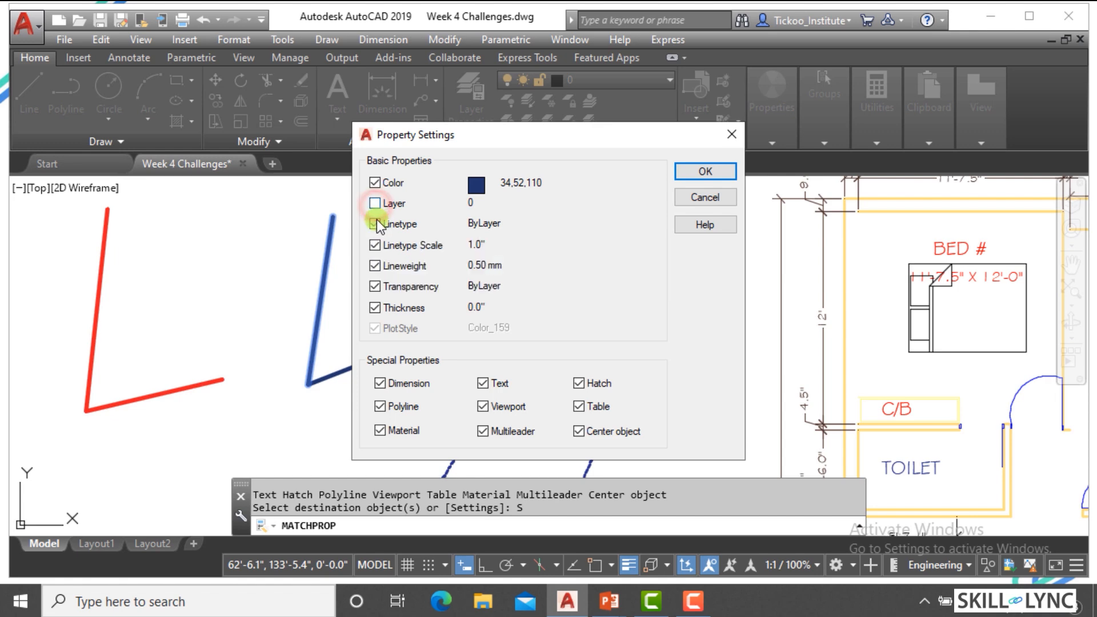
pyautogui.click(374, 267)
pyautogui.click(375, 286)
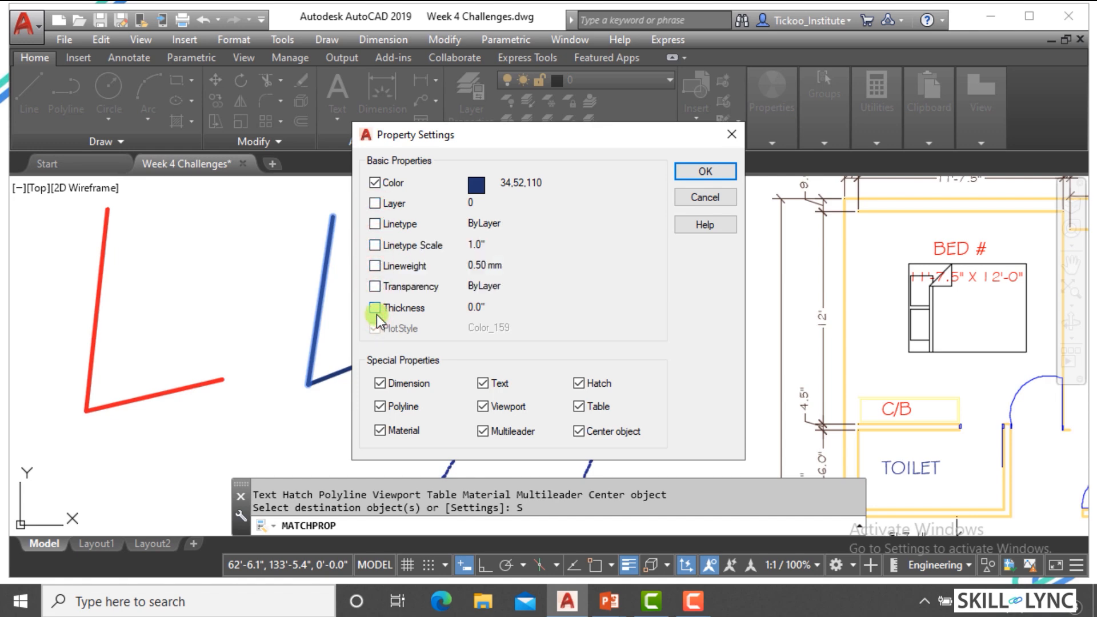
pyautogui.click(375, 312)
pyautogui.click(721, 179)
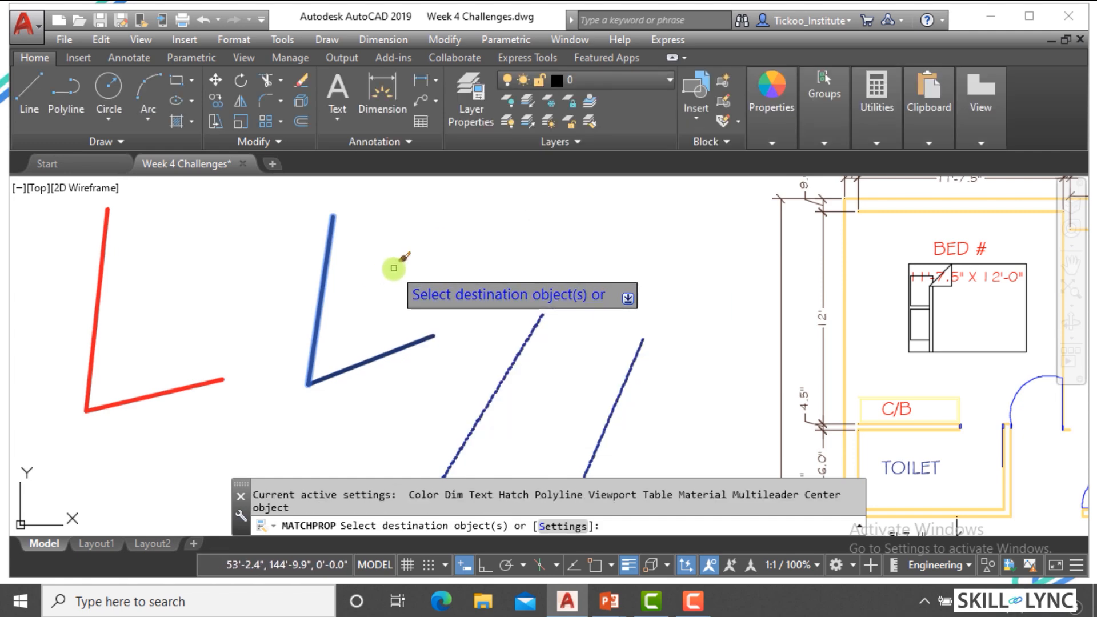
pyautogui.press('Escape')
pyautogui.press('Escape')
pyautogui.press('Escape')
pyautogui.click(363, 280)
pyautogui.press('Escape')
pyautogui.press('Escape')
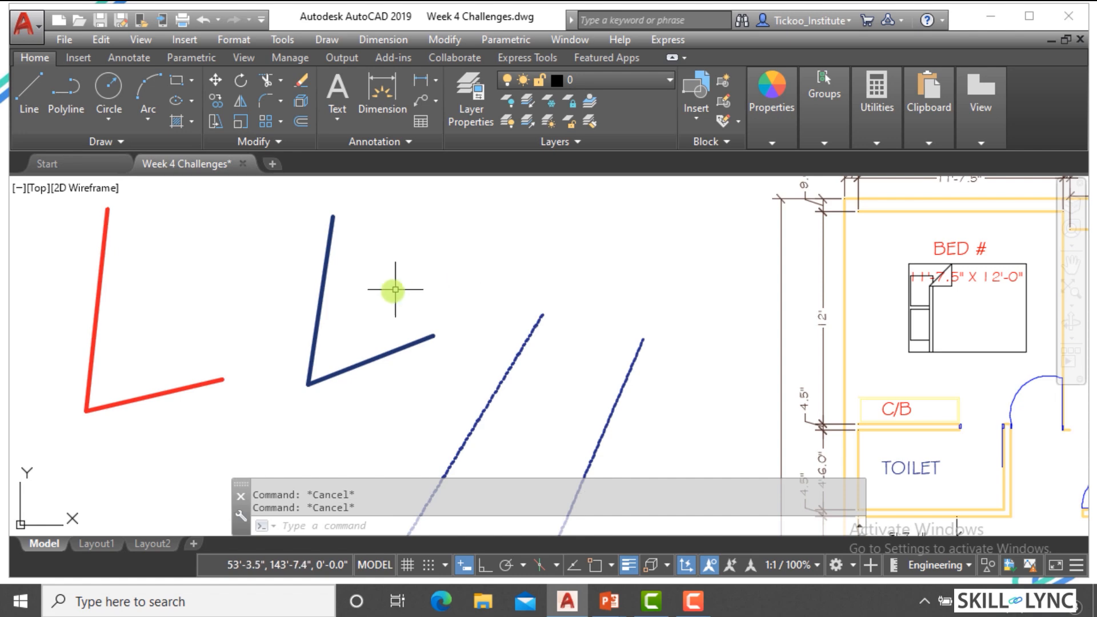
# Step: Set the linetype of the dark blue L shape's steep line to HIDDEN
pyautogui.click(395, 289)
pyautogui.click(273, 252)
pyautogui.click(808, 112)
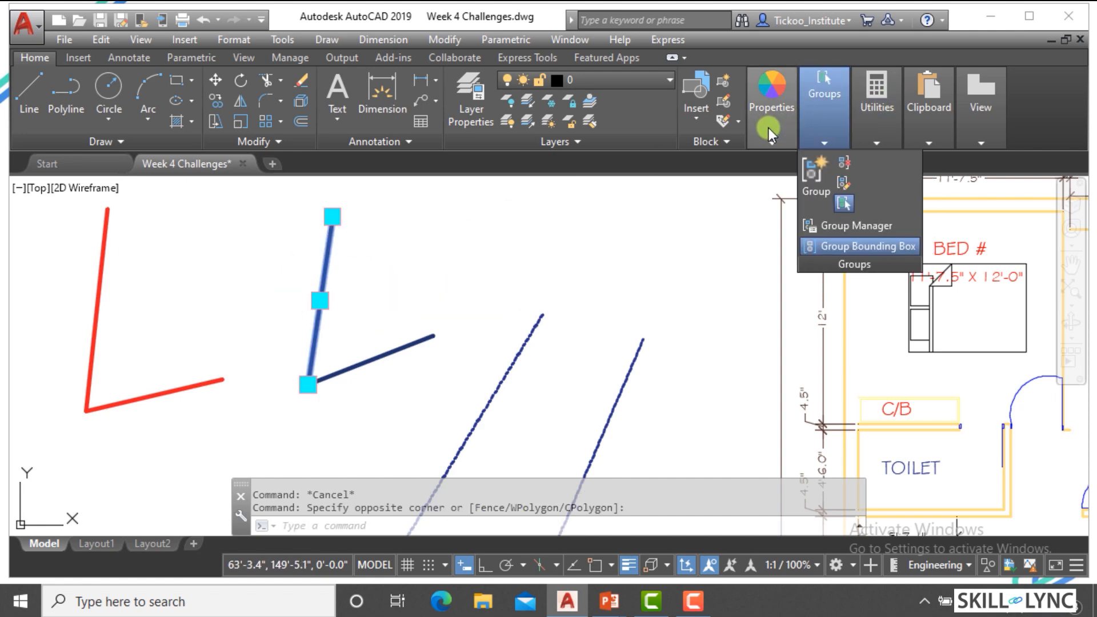
pyautogui.moveTo(772, 135)
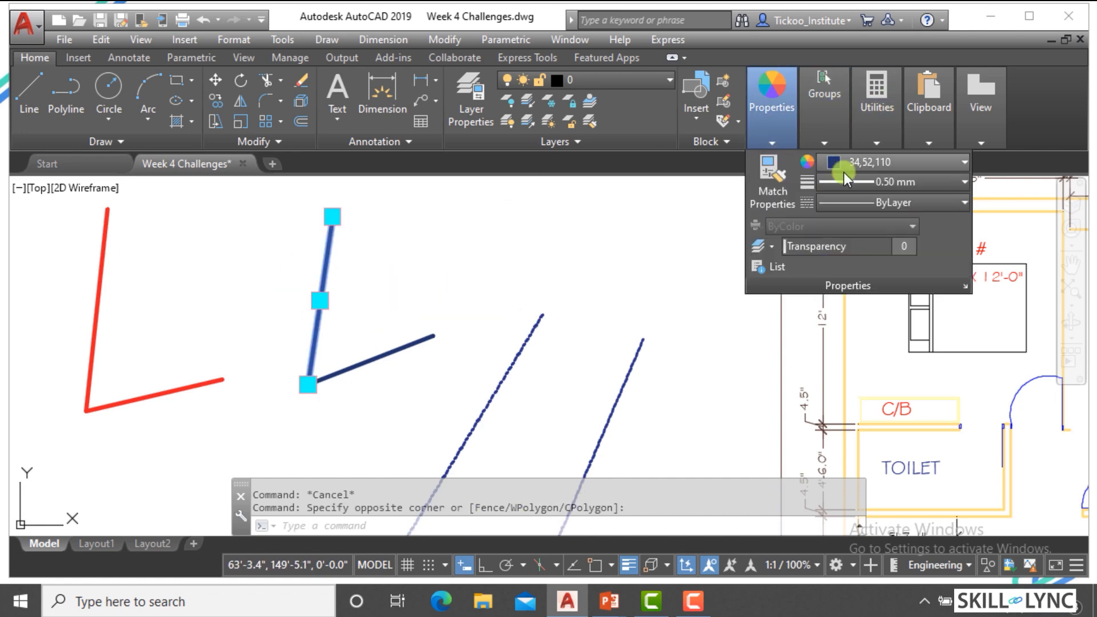
pyautogui.click(866, 202)
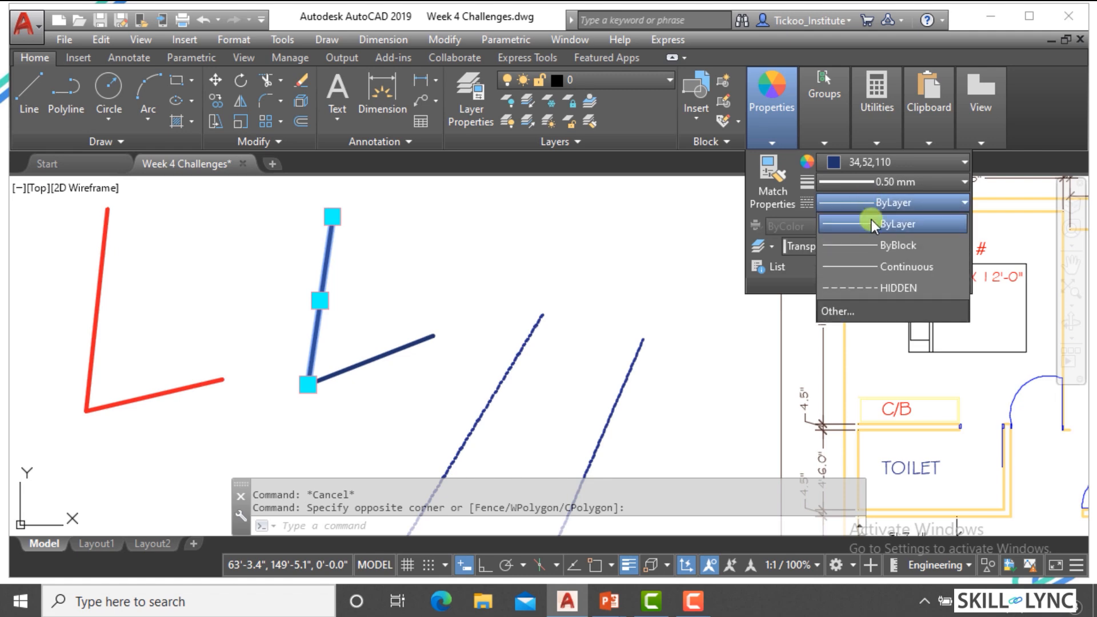
pyautogui.click(883, 286)
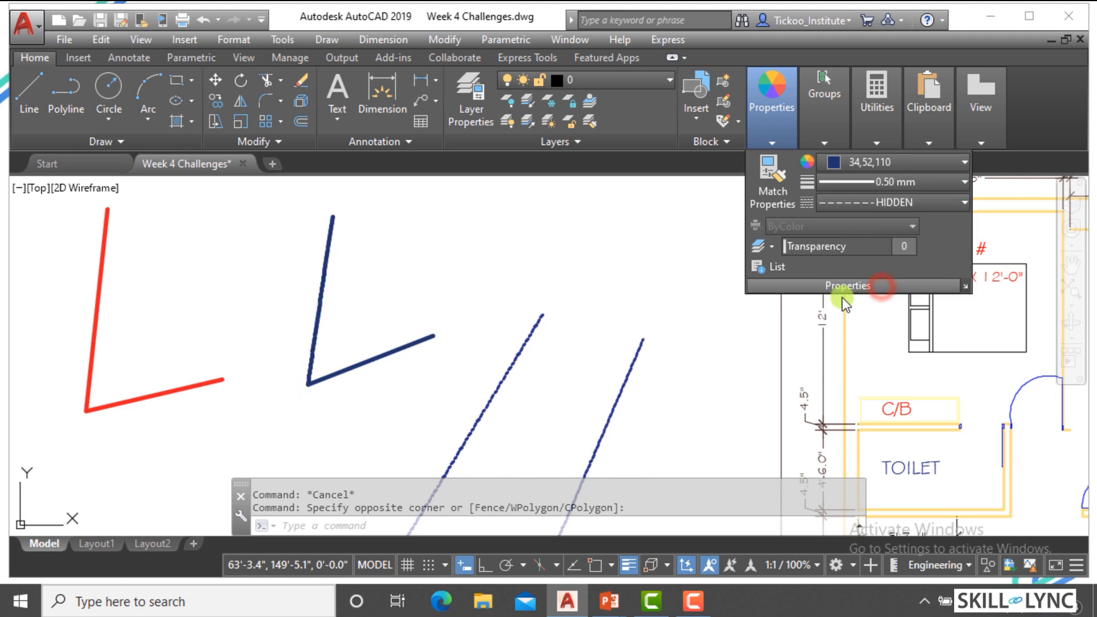
pyautogui.press('Escape')
pyautogui.press('Escape')
pyautogui.scroll(2, 346, 282)
pyautogui.scroll(1, 346, 282)
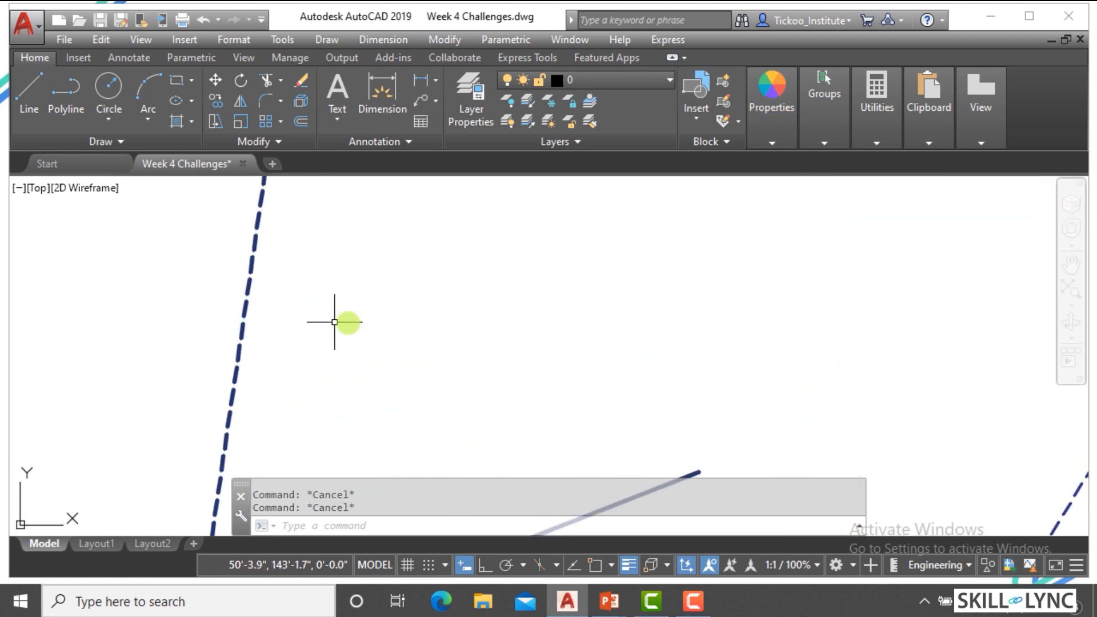
# Step: Reduce the lineweight of both lines of the red L shape and clear the selection
pyautogui.scroll(-3, 343, 318)
pyautogui.click(250, 425)
pyautogui.click(100, 338)
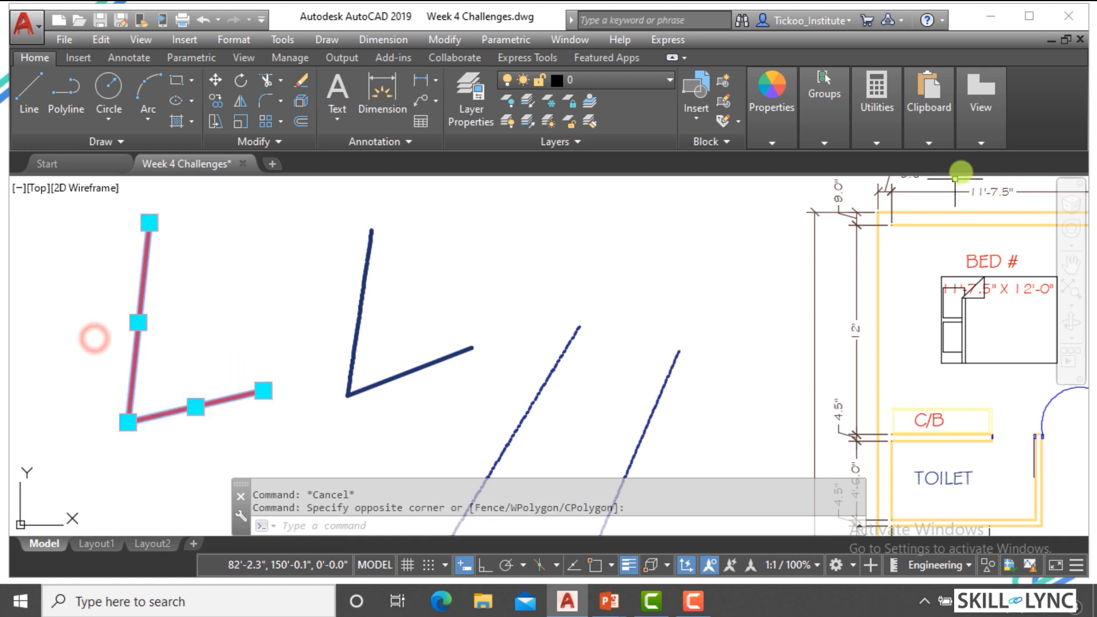
pyautogui.click(771, 142)
pyautogui.click(824, 142)
pyautogui.click(769, 144)
pyautogui.click(825, 141)
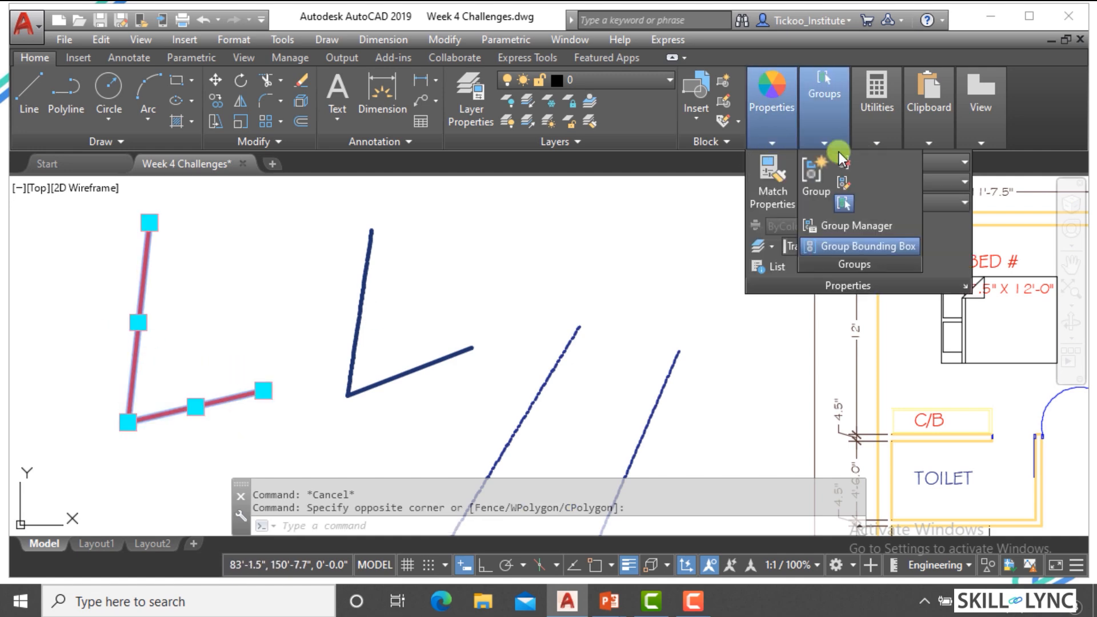
pyautogui.click(777, 143)
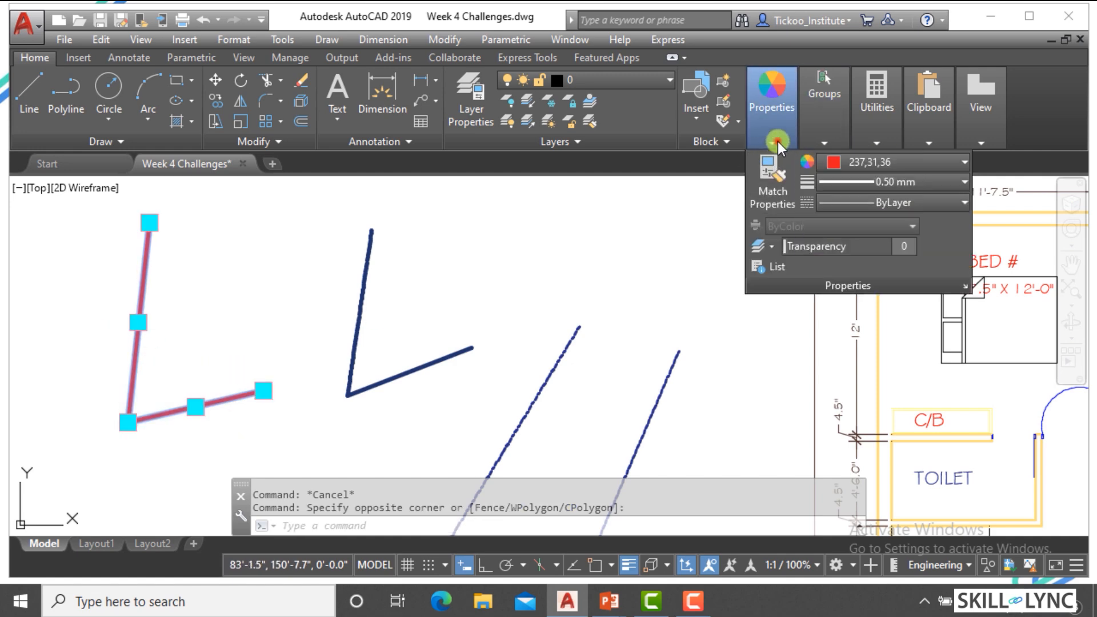
pyautogui.click(880, 186)
pyautogui.scroll(4, 880, 217)
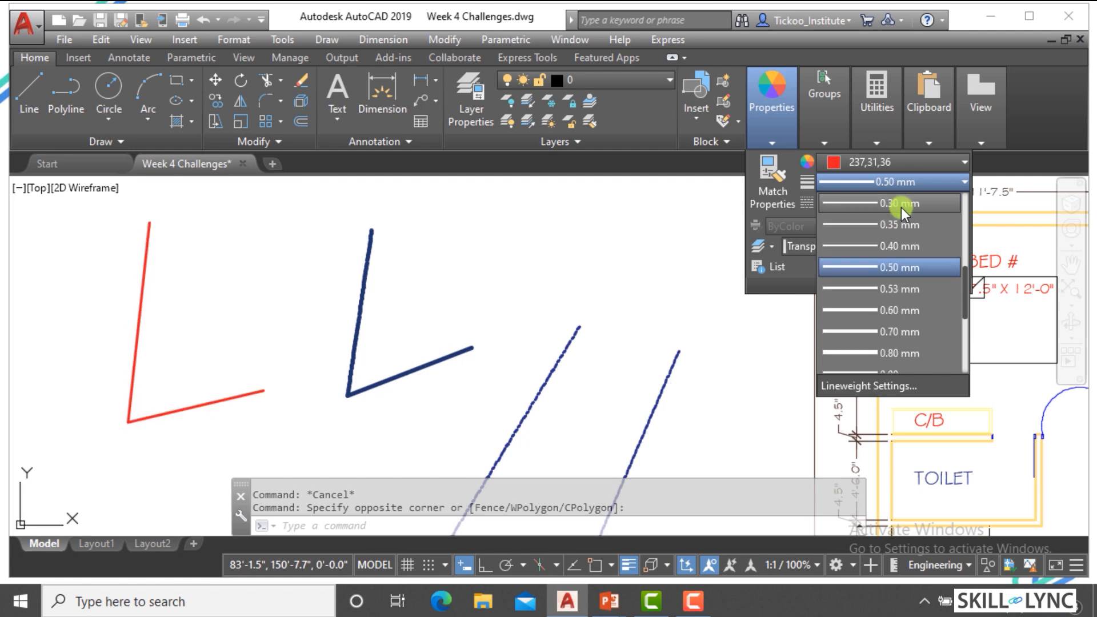
pyautogui.click(900, 225)
pyautogui.press('Escape')
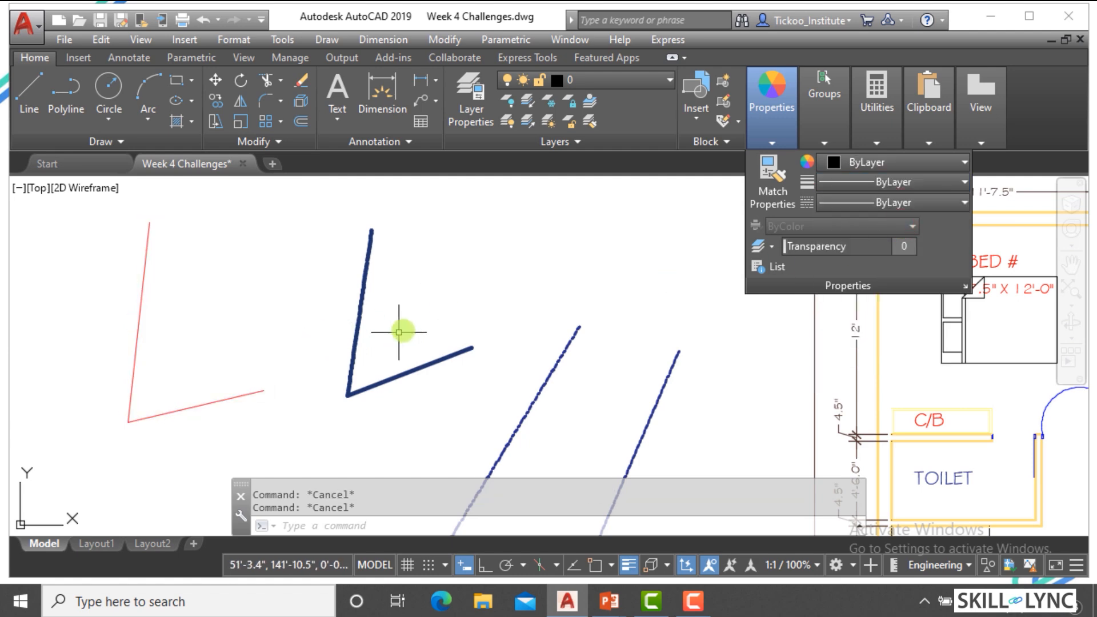
# Step: Pick the dark blue L's steep line as Match Properties source and accept the settings with colour as the only basic property
pyautogui.write('MA')
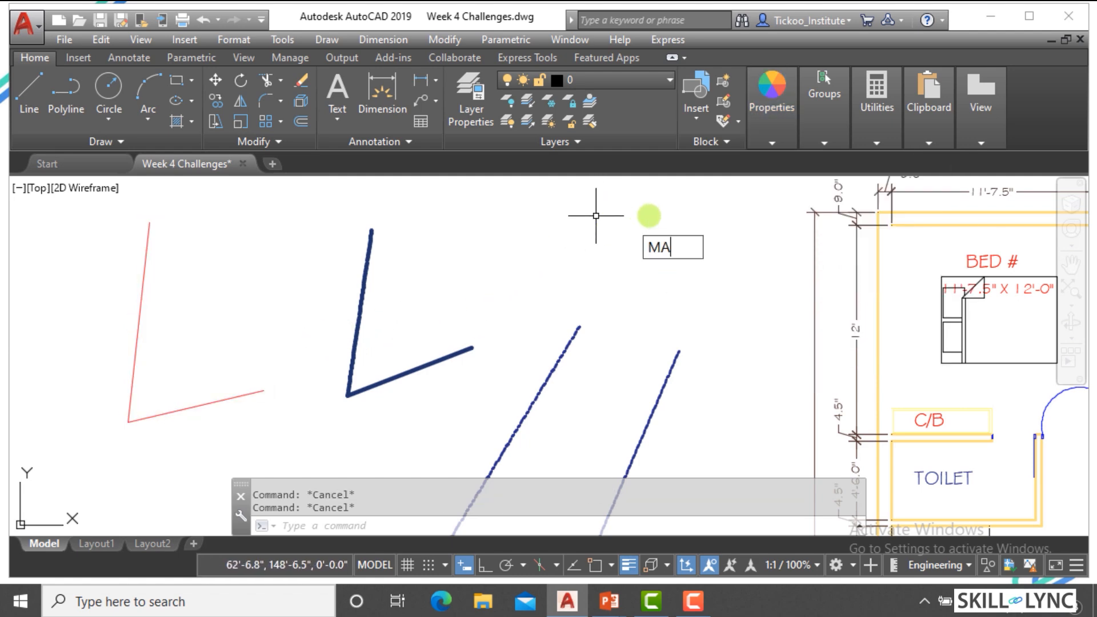
pyautogui.press('Return')
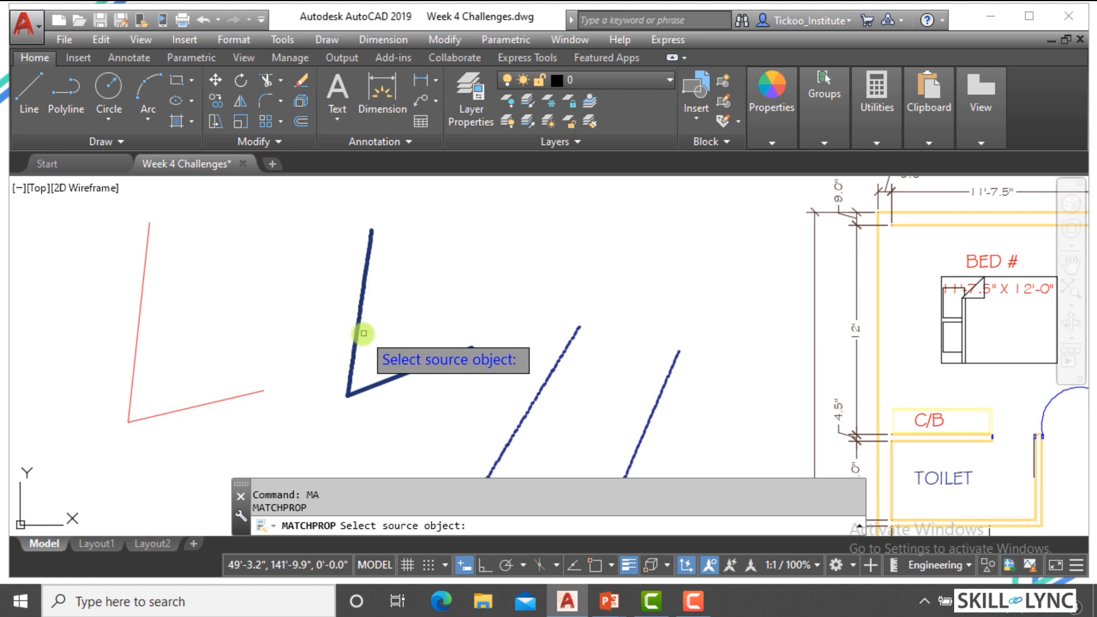
pyautogui.scroll(2, 360, 348)
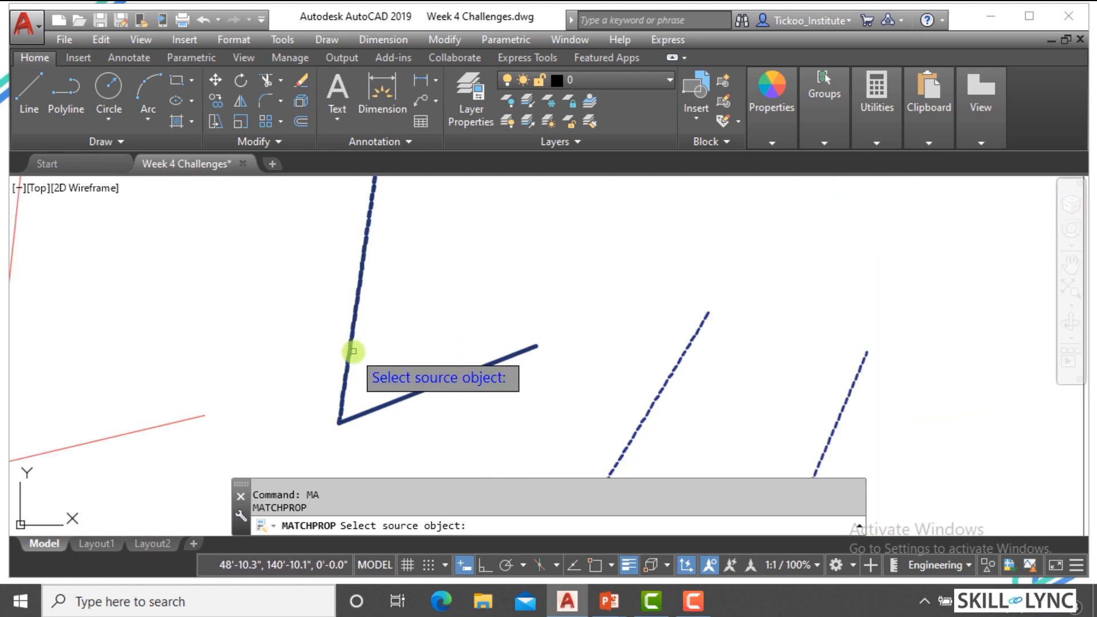
pyautogui.click(355, 349)
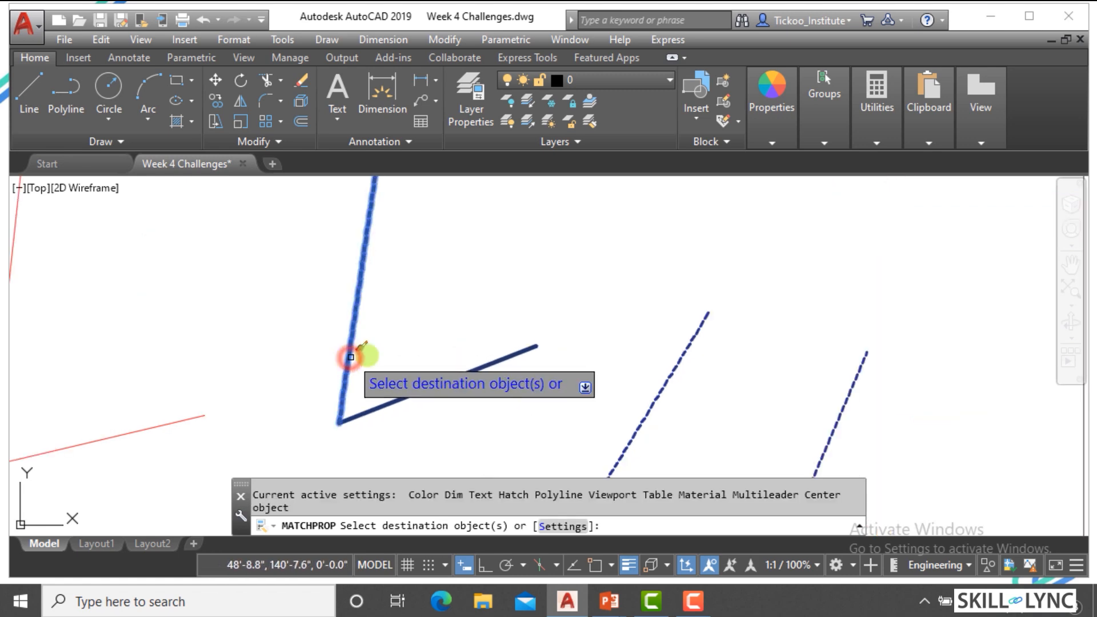
pyautogui.click(560, 527)
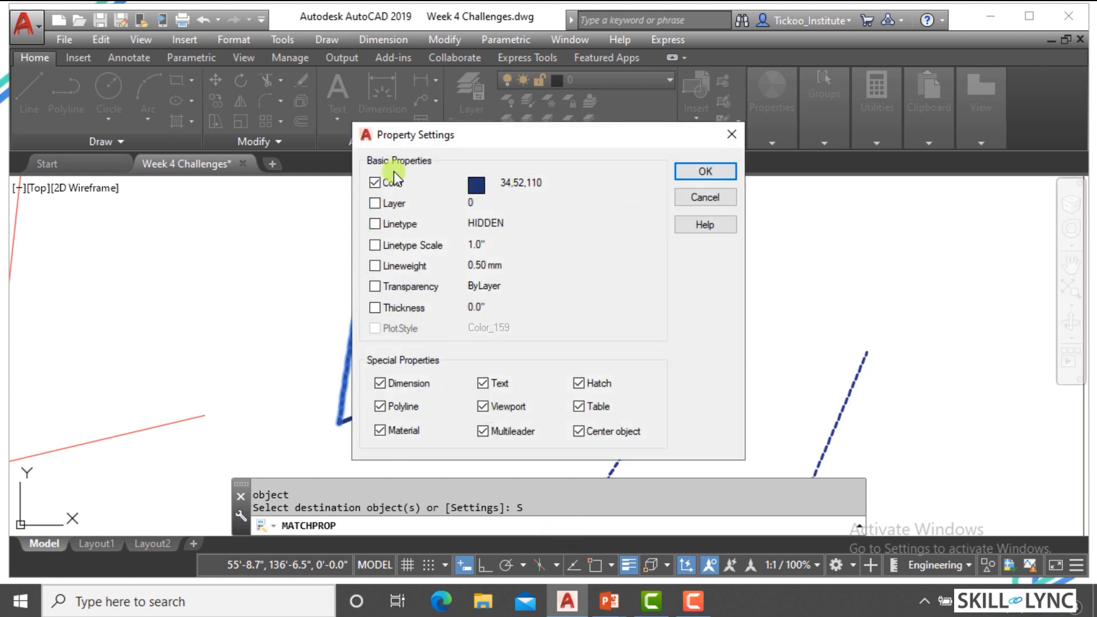
pyautogui.click(708, 172)
# Step: Copy the source line's colour onto the red L's steep line, leave the command and undo the match
pyautogui.scroll(-3, 666, 333)
pyautogui.scroll(2, 431, 367)
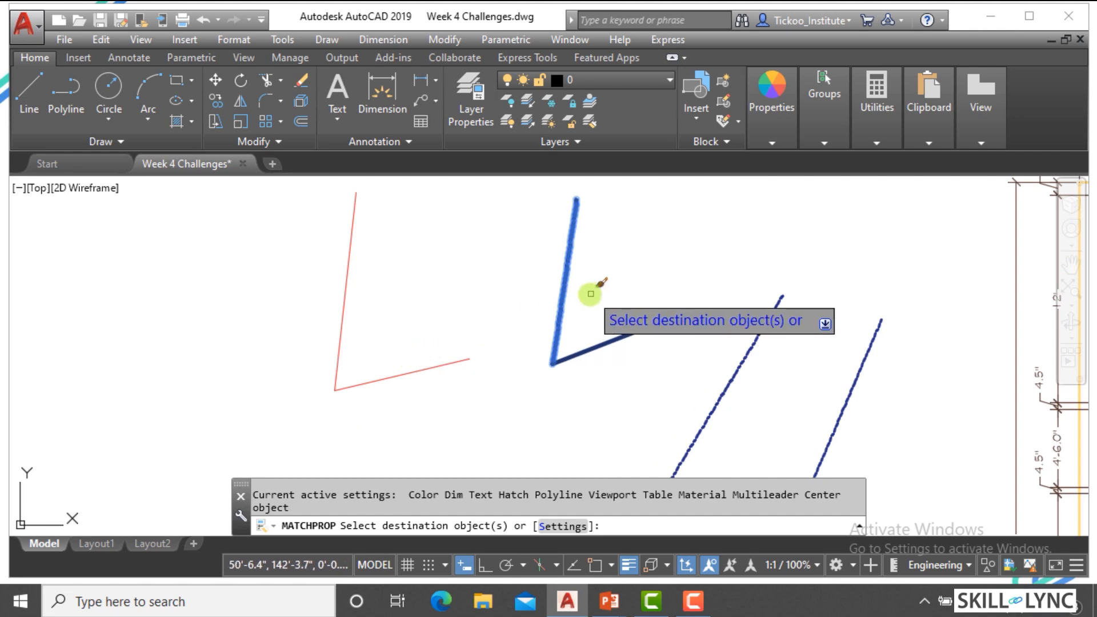
pyautogui.click(341, 339)
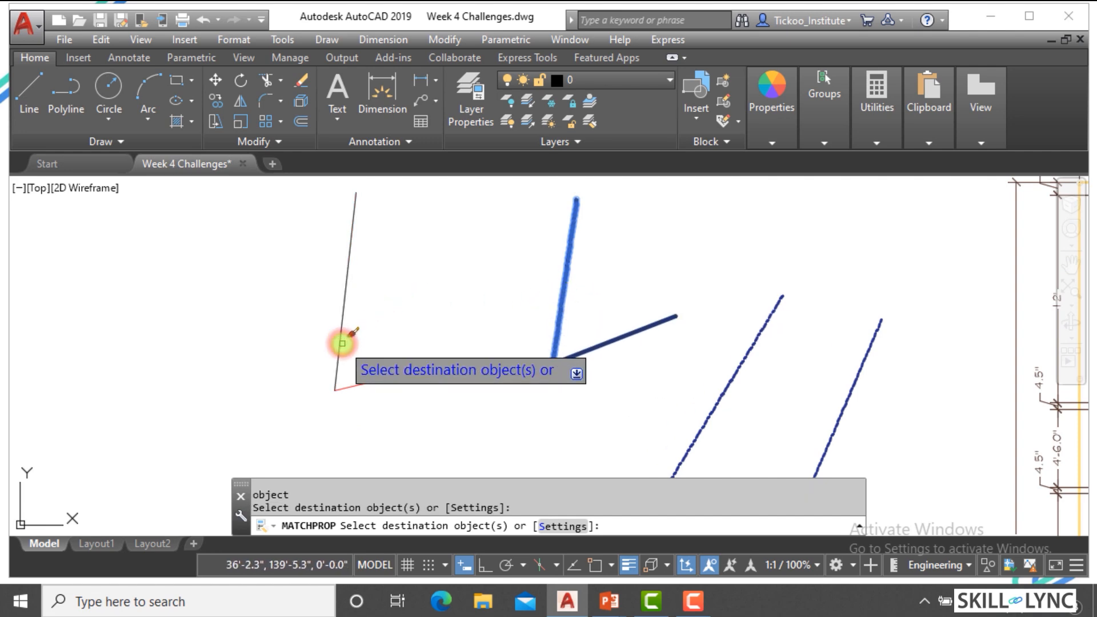
pyautogui.scroll(3, 354, 363)
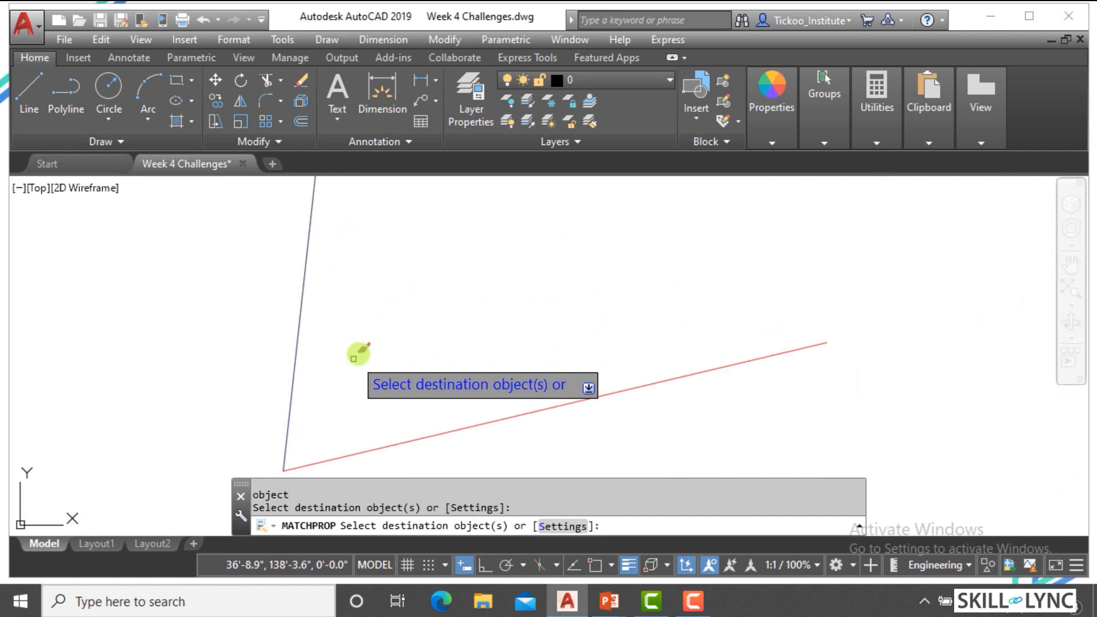
pyautogui.scroll(-2, 377, 346)
pyautogui.press('Escape')
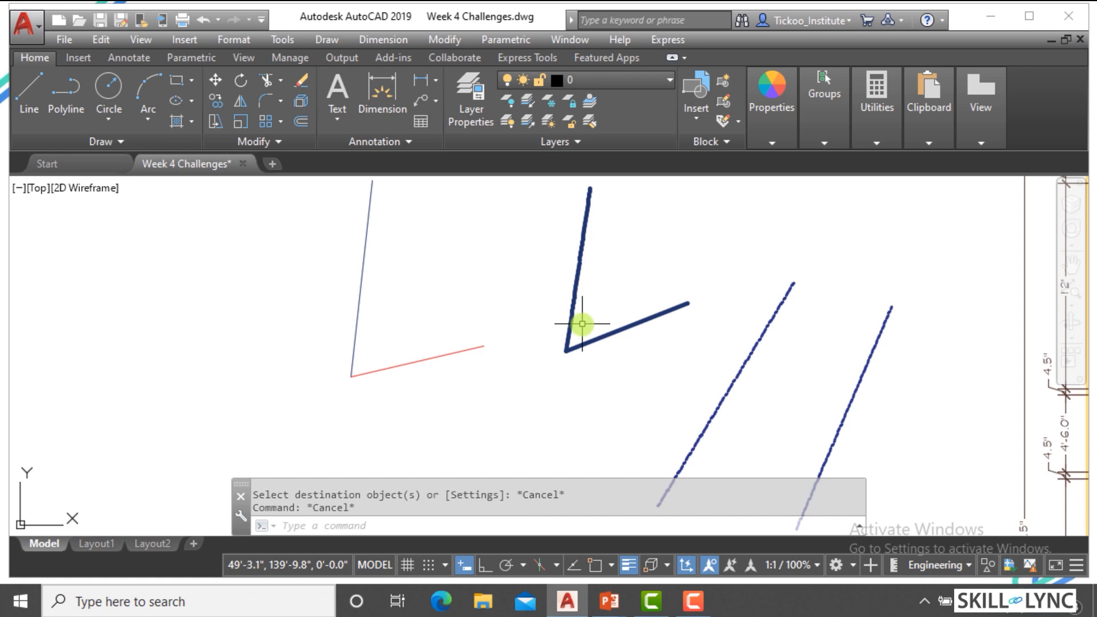
pyautogui.hotkey('ctrl', 'z')
# Step: Move both lines of the red L shape to the Anno layer and check the layer of the dark blue L's steep line
pyautogui.click(227, 457)
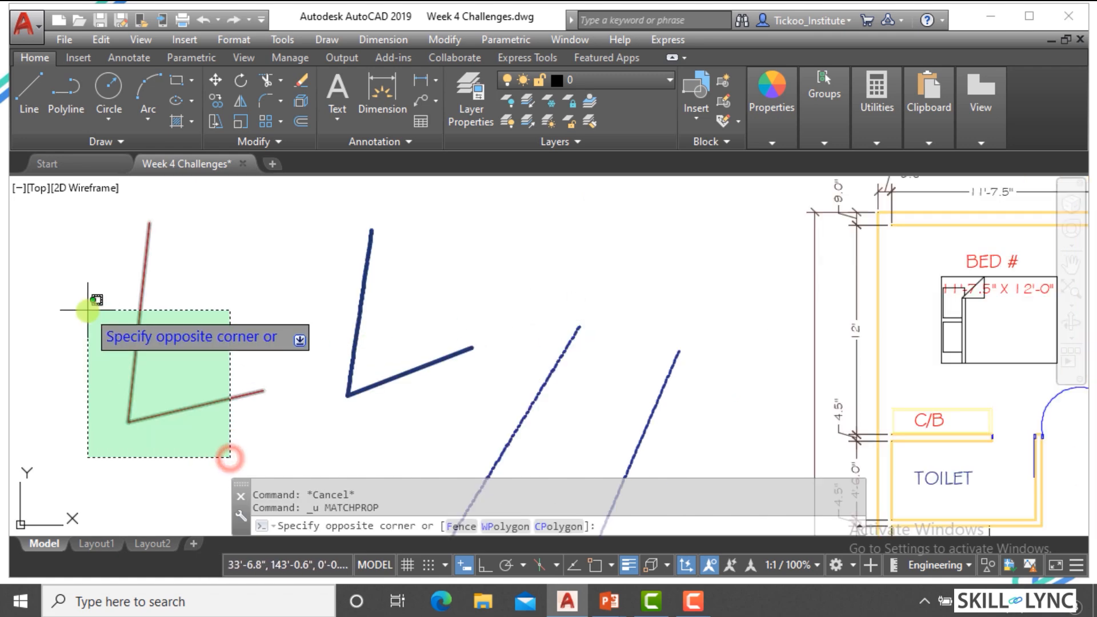
pyautogui.click(87, 310)
pyautogui.click(616, 79)
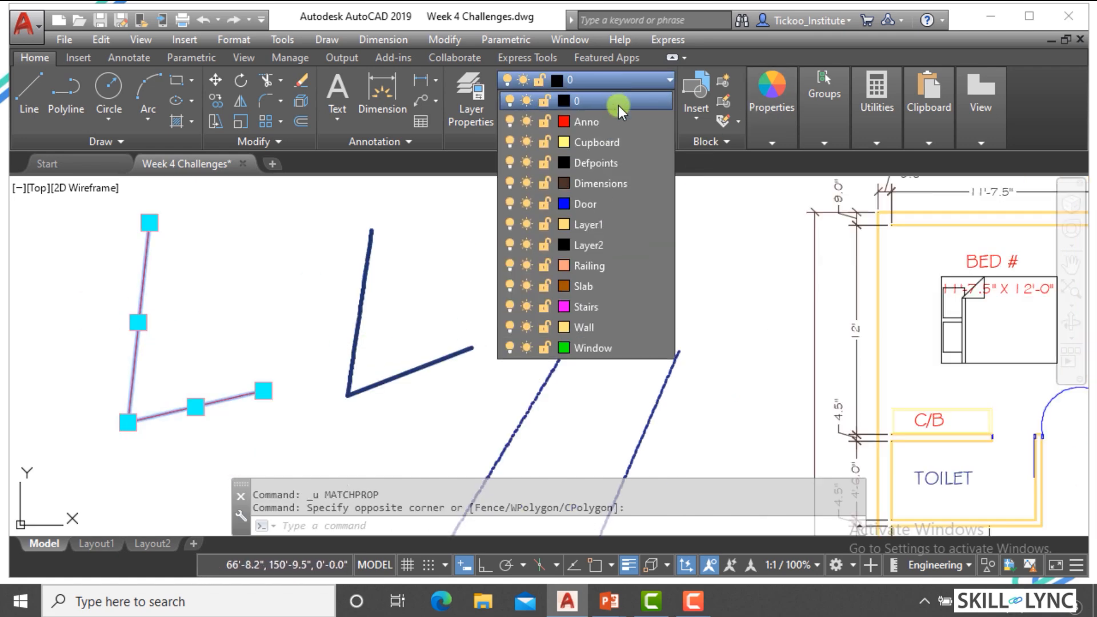
pyautogui.click(616, 122)
pyautogui.press('Escape')
pyautogui.press('Escape')
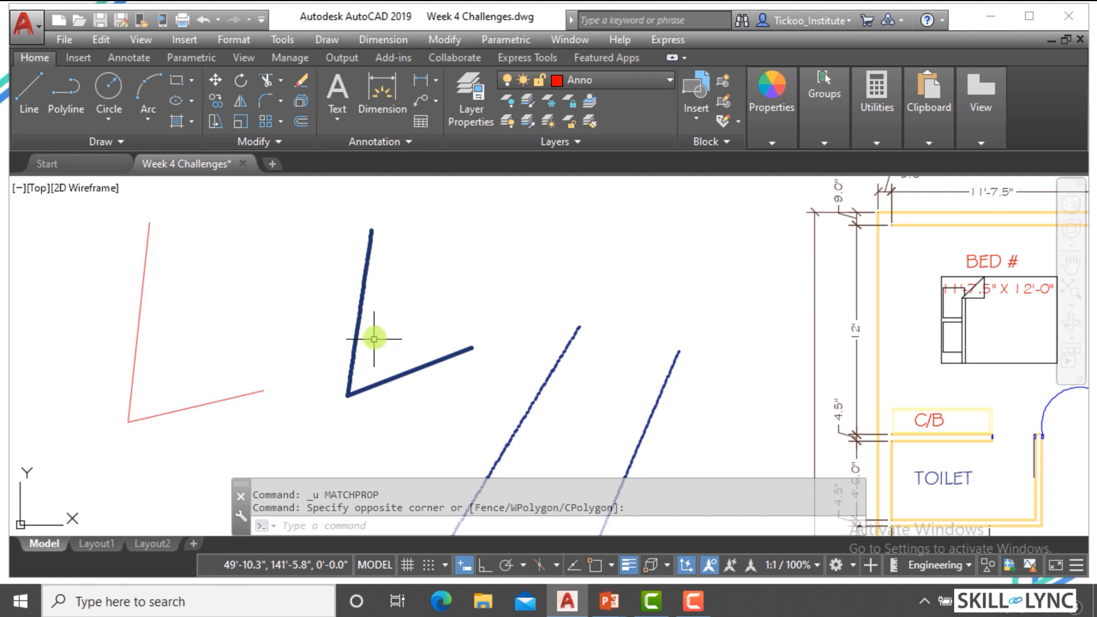
pyautogui.click(374, 328)
pyautogui.click(326, 294)
pyautogui.press('Escape')
pyautogui.press('Escape')
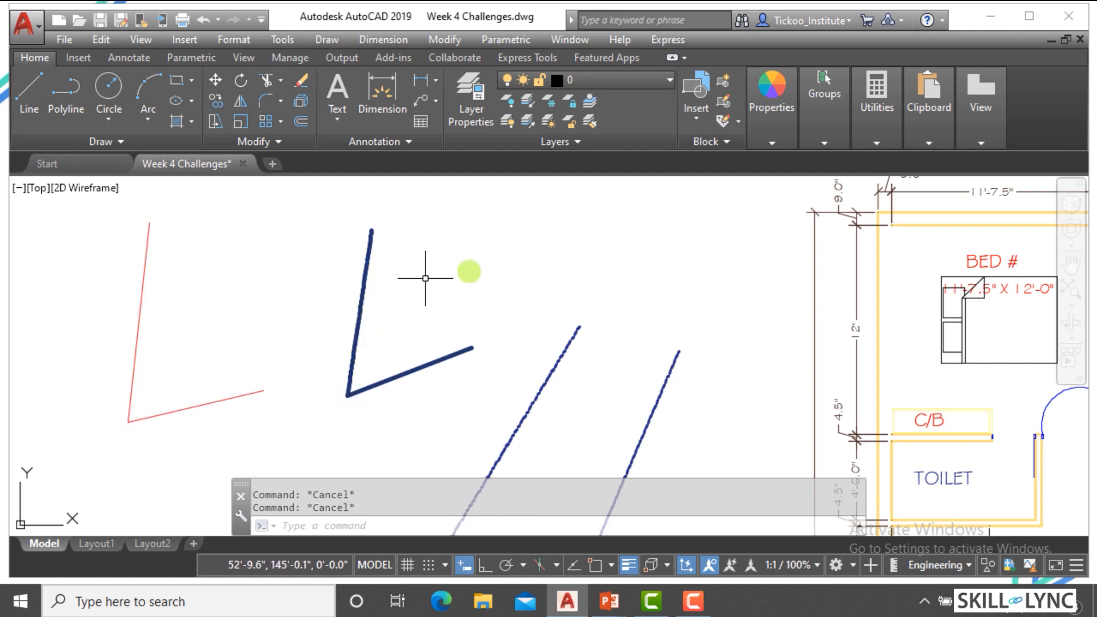
# Step: With the dark blue L's steep line as Match Properties source, enable layer and exclude colour in the property settings
pyautogui.click(770, 134)
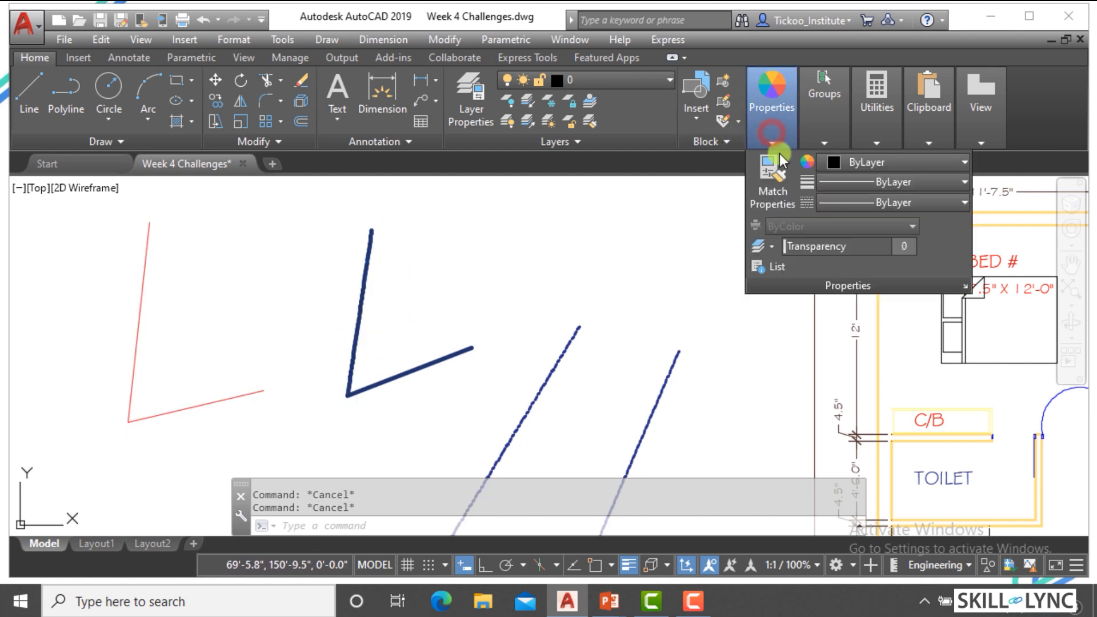
pyautogui.click(763, 172)
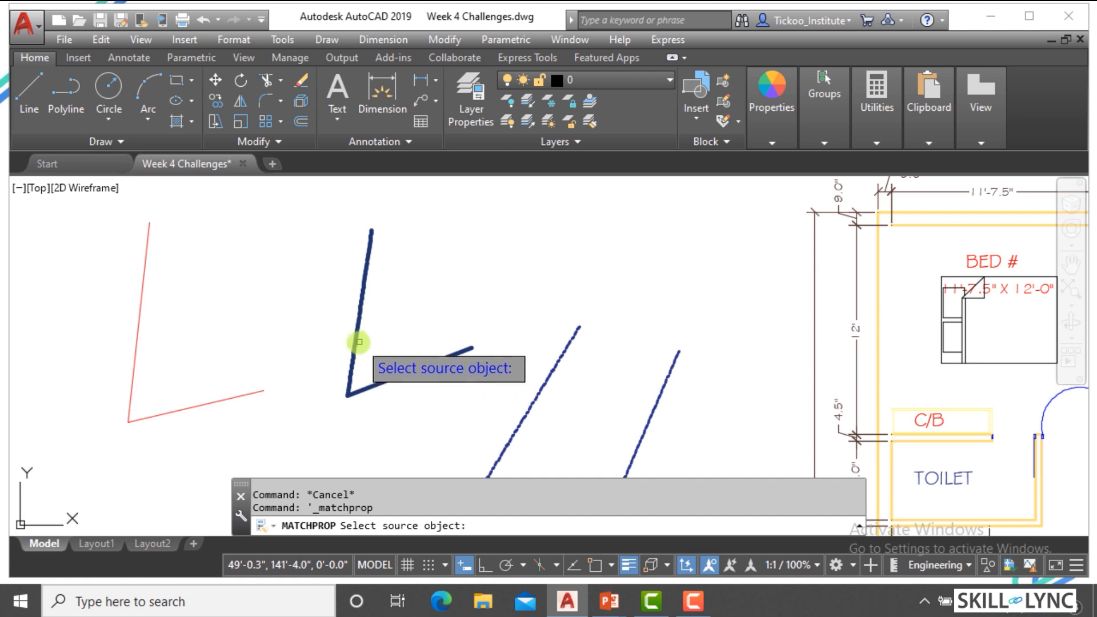
pyautogui.click(357, 336)
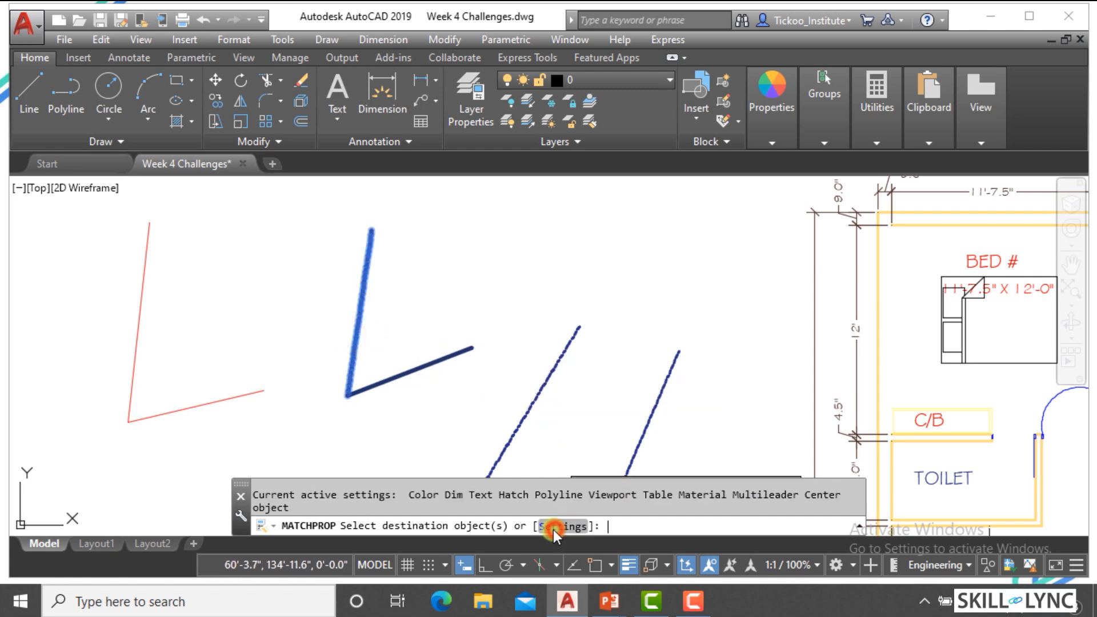
pyautogui.click(559, 526)
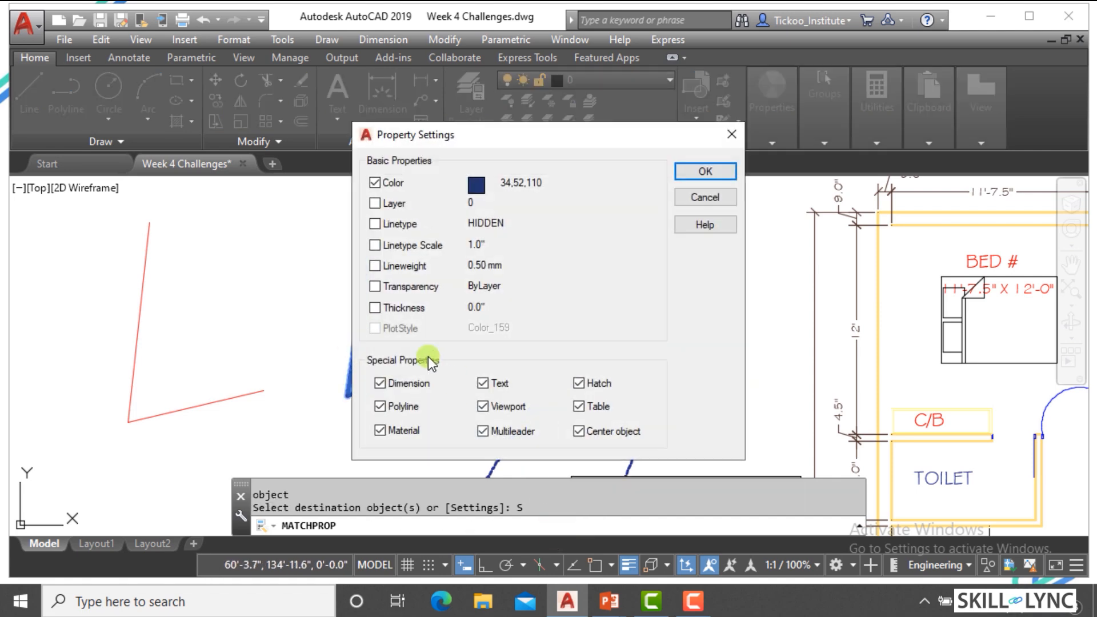
pyautogui.click(375, 203)
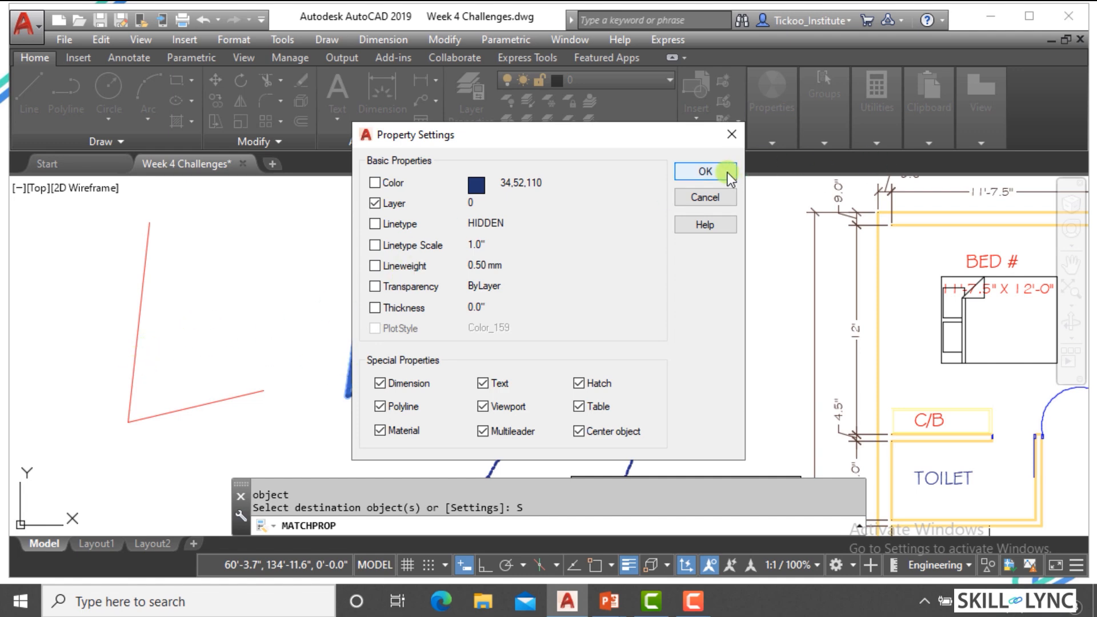
pyautogui.click(705, 172)
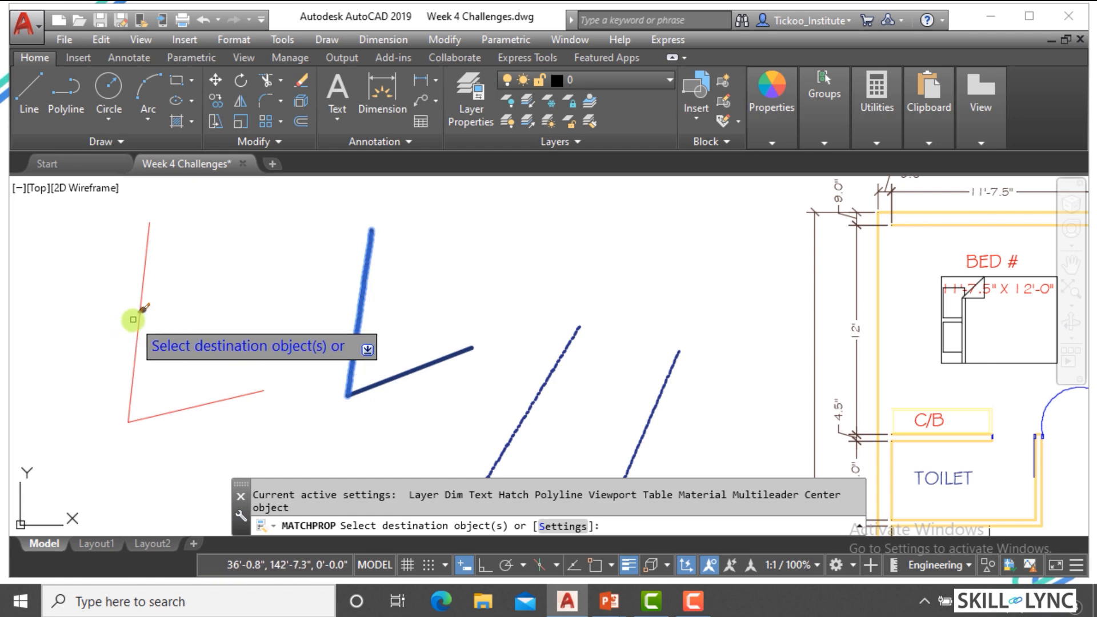
# Step: Finish the layer-only match on the red L's steep line and select that line to check its layer
pyautogui.rightClick(218, 283)
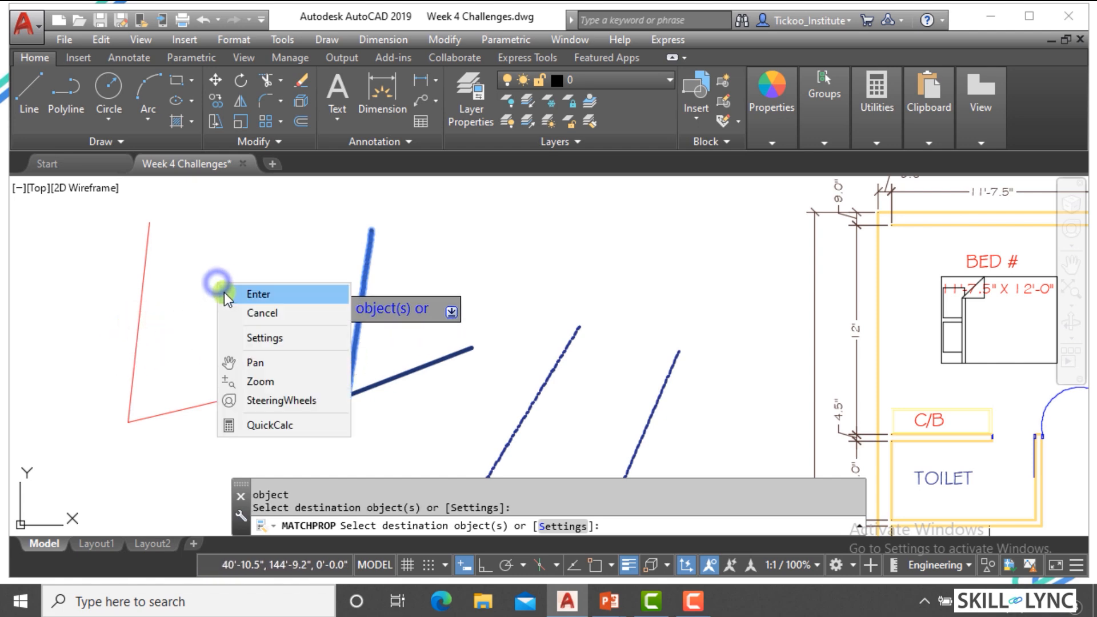
pyautogui.click(252, 294)
pyautogui.click(178, 309)
pyautogui.click(125, 305)
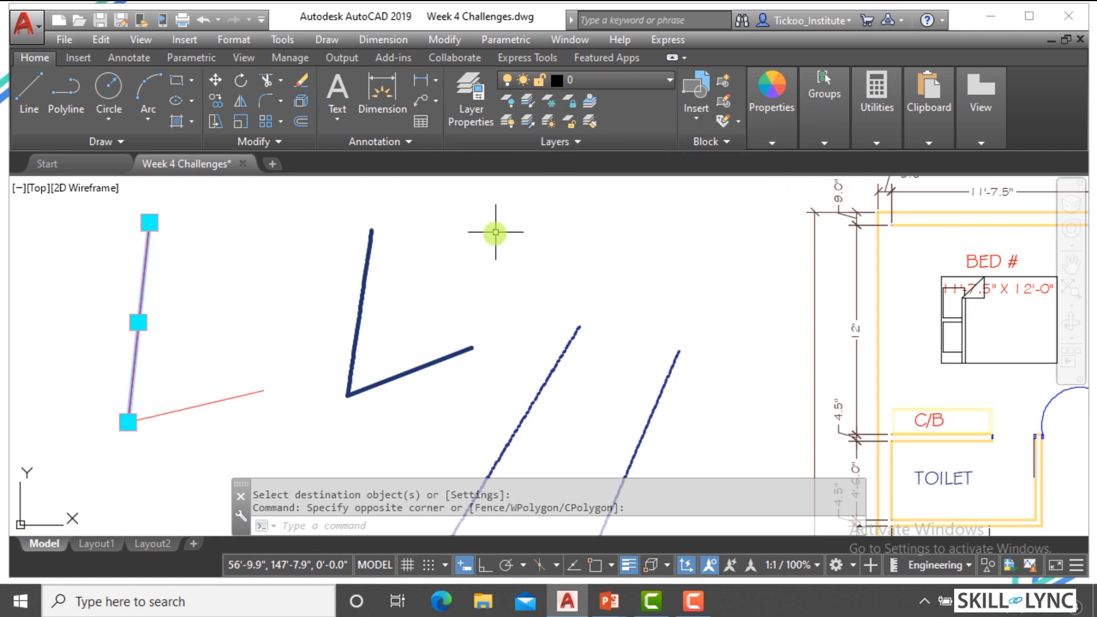
pyautogui.press('Escape')
pyautogui.press('Escape')
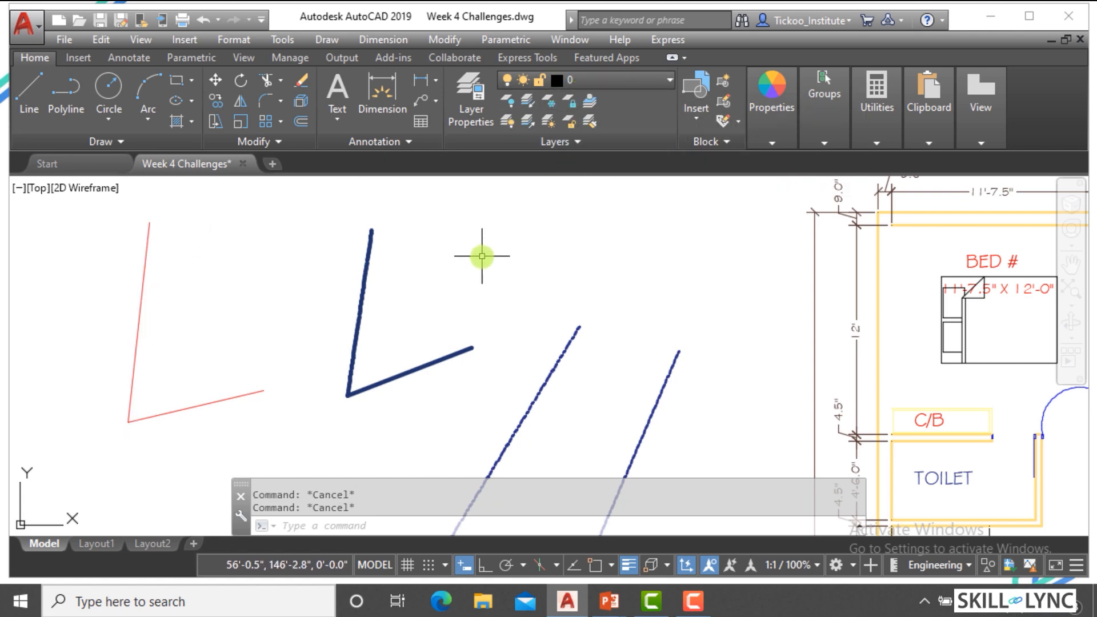
# Step: Erase both L shapes and the two dashed lines beside the floor plan
pyautogui.scroll(3, 320, 289)
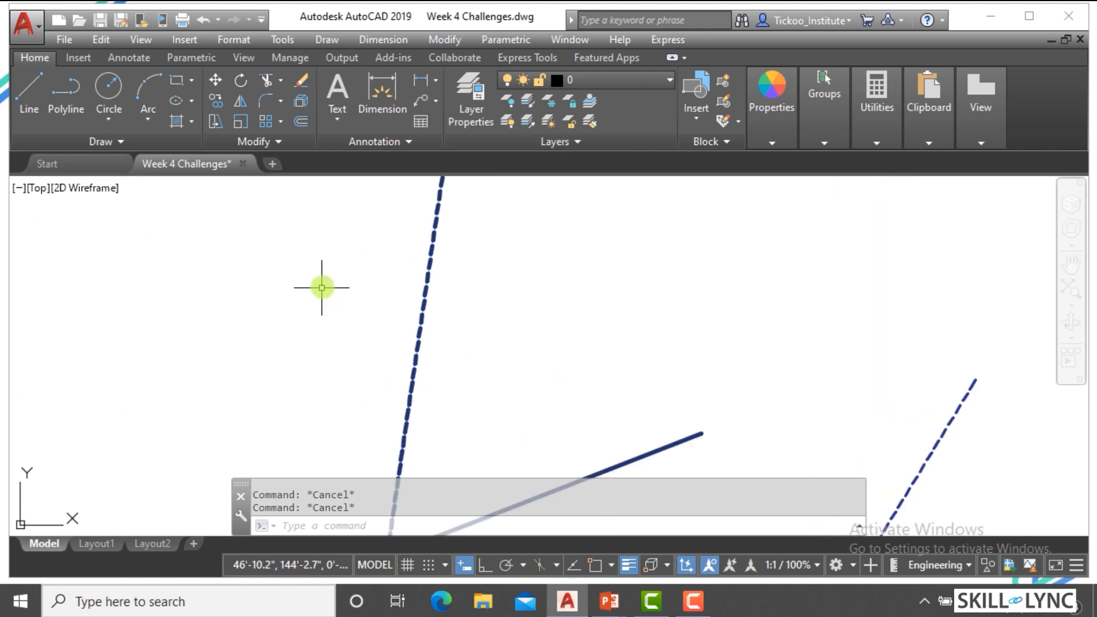
pyautogui.scroll(-5, 412, 301)
pyautogui.scroll(5, 344, 289)
pyautogui.scroll(-4, 344, 288)
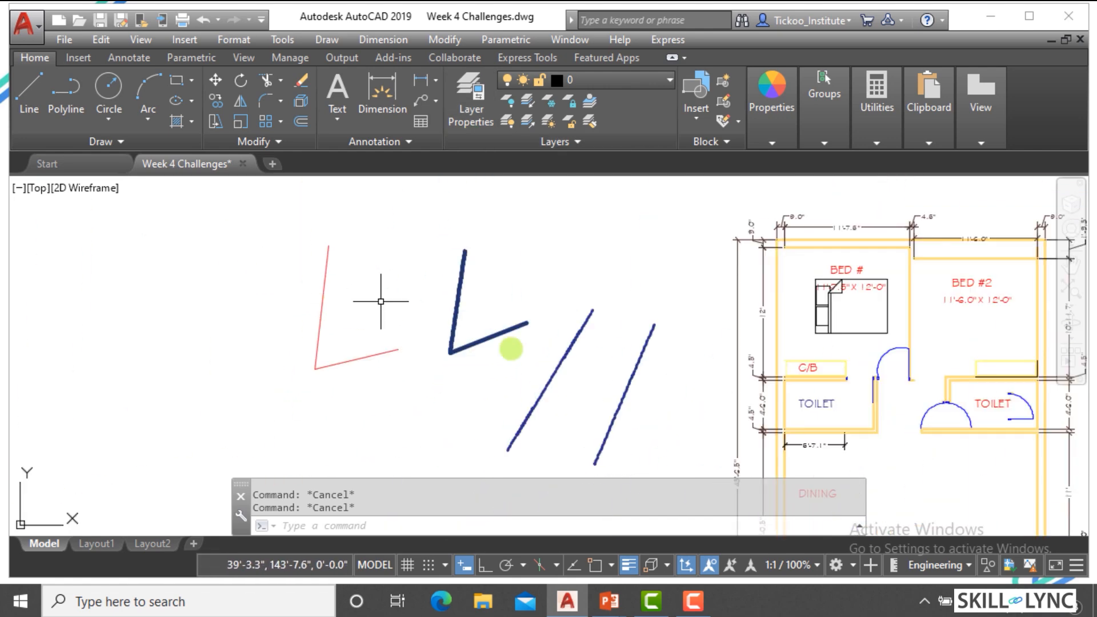
pyautogui.click(679, 408)
pyautogui.click(296, 258)
pyautogui.write('E')
pyautogui.press('Return')
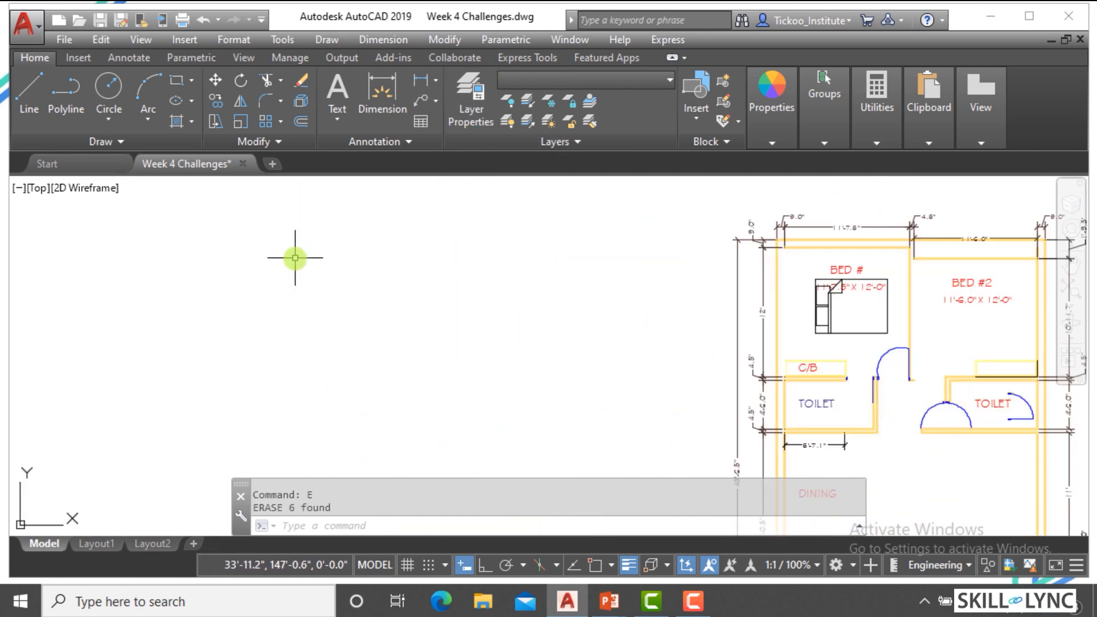
# Step: Draw three separate lines in the empty area beside the floor plan, two nearly vertical and one clearly slanted
pyautogui.write('L')
pyautogui.press('Return')
pyautogui.click(172, 233)
pyautogui.click(189, 369)
pyautogui.press('Escape')
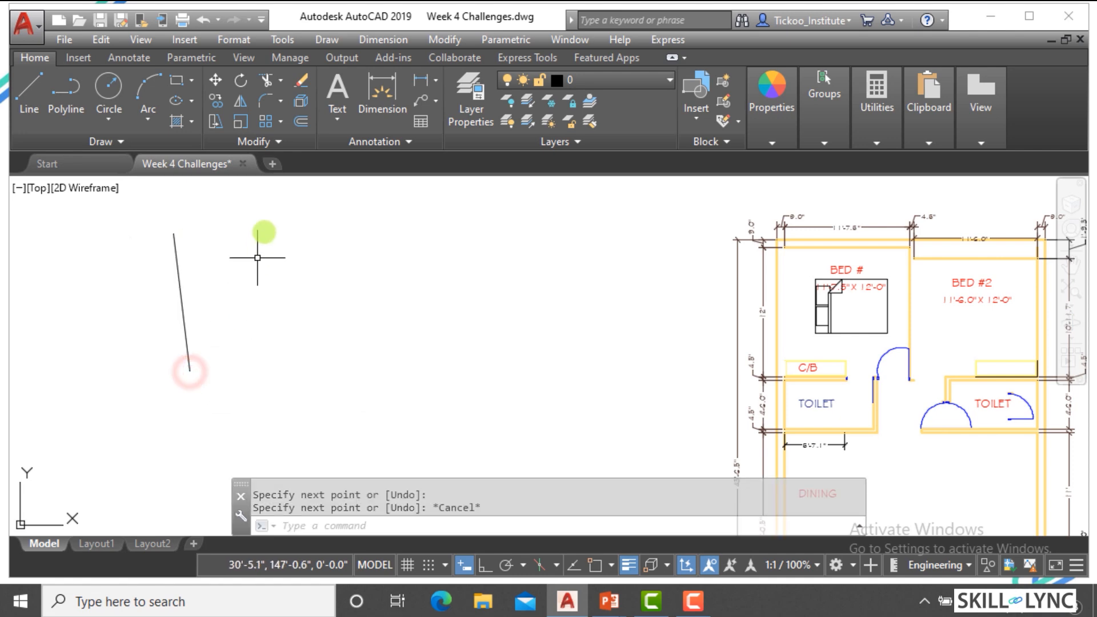
pyautogui.press('Return')
pyautogui.click(264, 229)
pyautogui.click(268, 357)
pyautogui.press('Escape')
pyautogui.press('Return')
pyautogui.click(398, 226)
pyautogui.click(342, 358)
pyautogui.press('Escape')
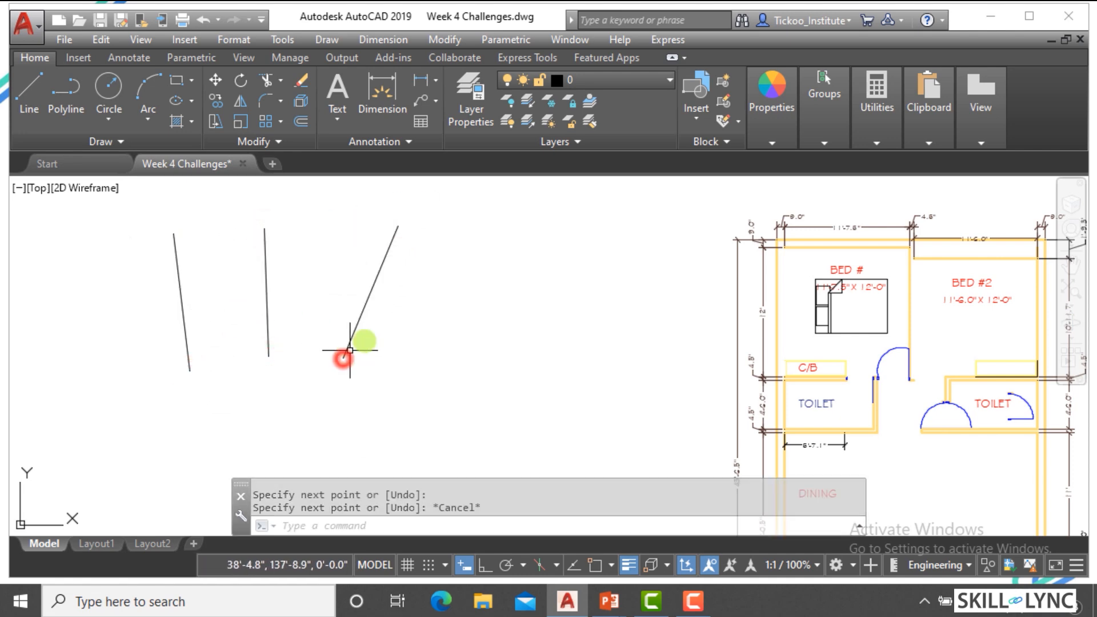
# Step: With the slanted line selected, open the list of loadable linetypes from the Linetype Manager
pyautogui.click(387, 325)
pyautogui.click(333, 269)
pyautogui.click(771, 109)
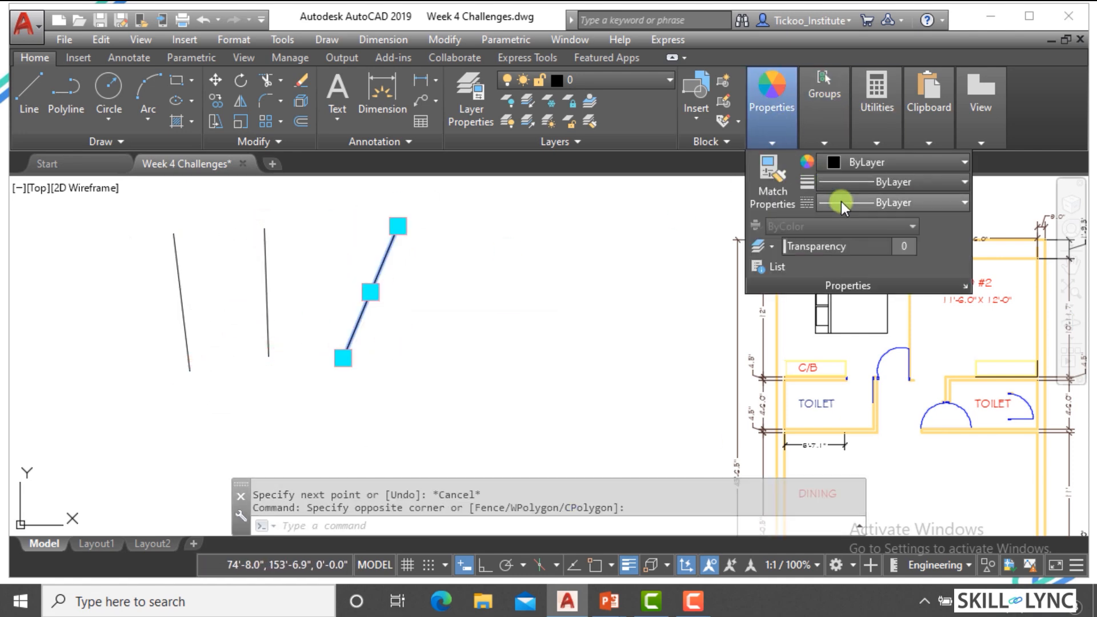
pyautogui.click(846, 187)
pyautogui.click(897, 400)
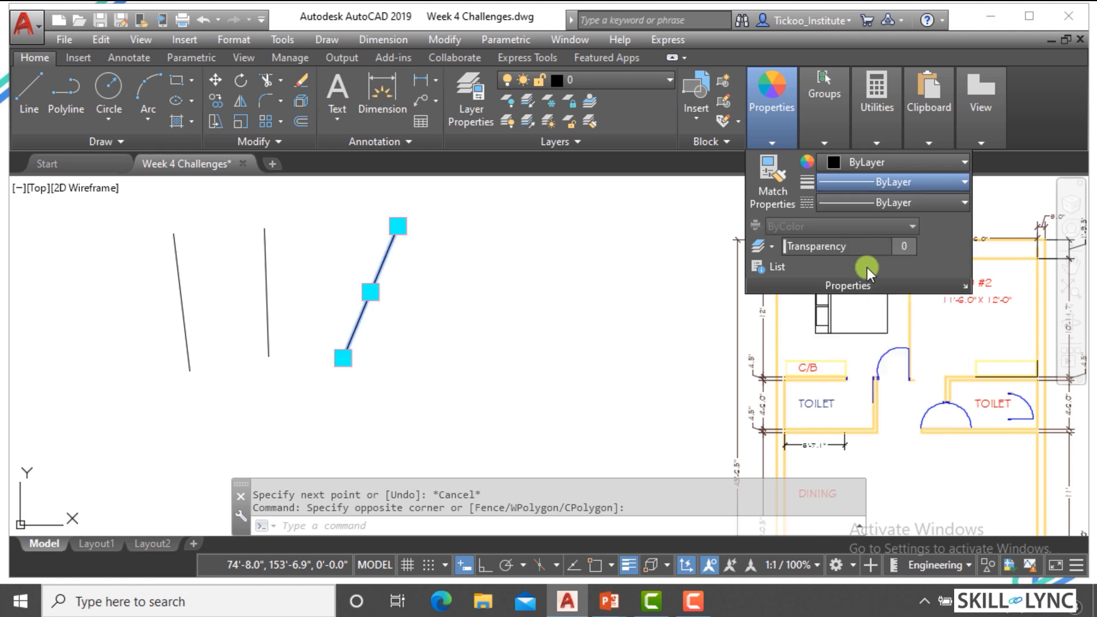
pyautogui.click(859, 201)
pyautogui.click(879, 313)
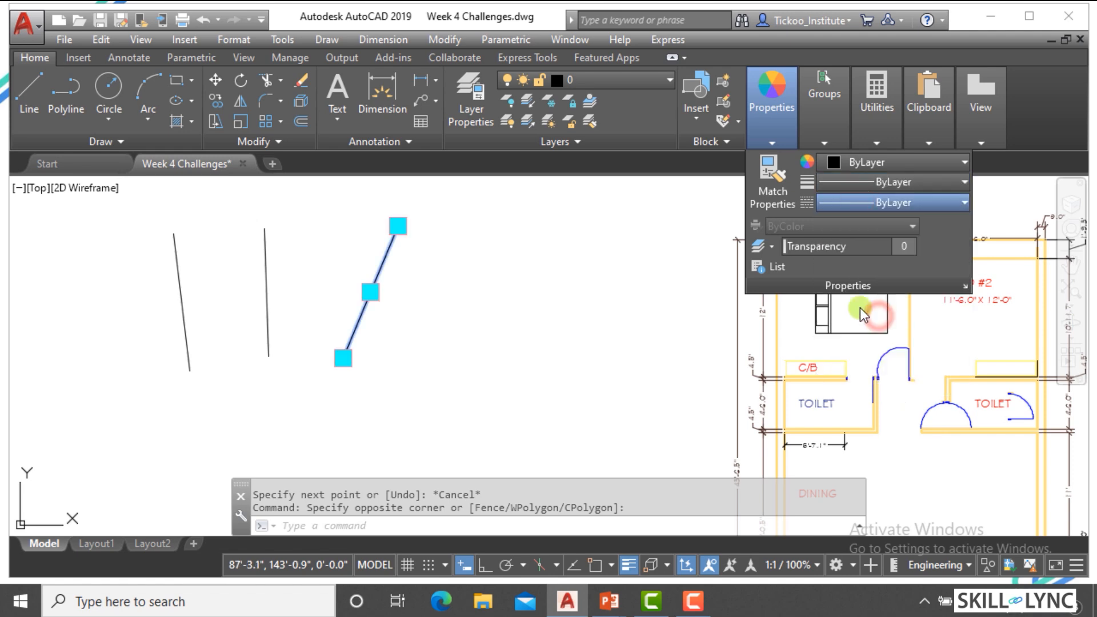
pyautogui.click(733, 181)
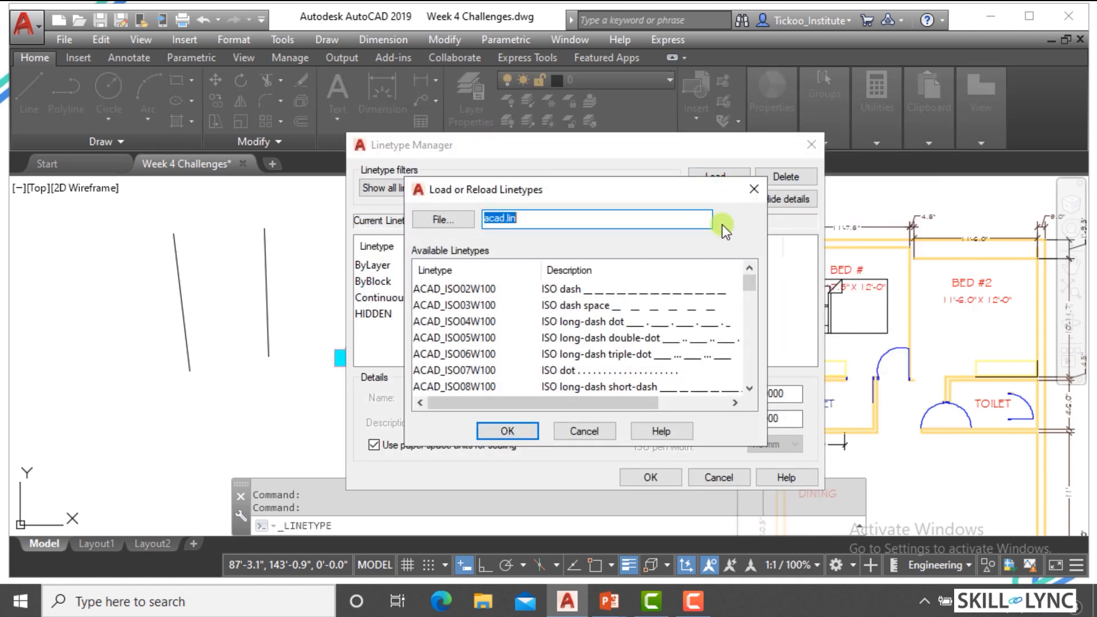
# Step: Load the GAS_LINE linetype from acad.lin into the drawing and accept the Linetype Manager
pyautogui.scroll(-3, 674, 304)
pyautogui.scroll(-2, 674, 304)
pyautogui.scroll(1, 674, 303)
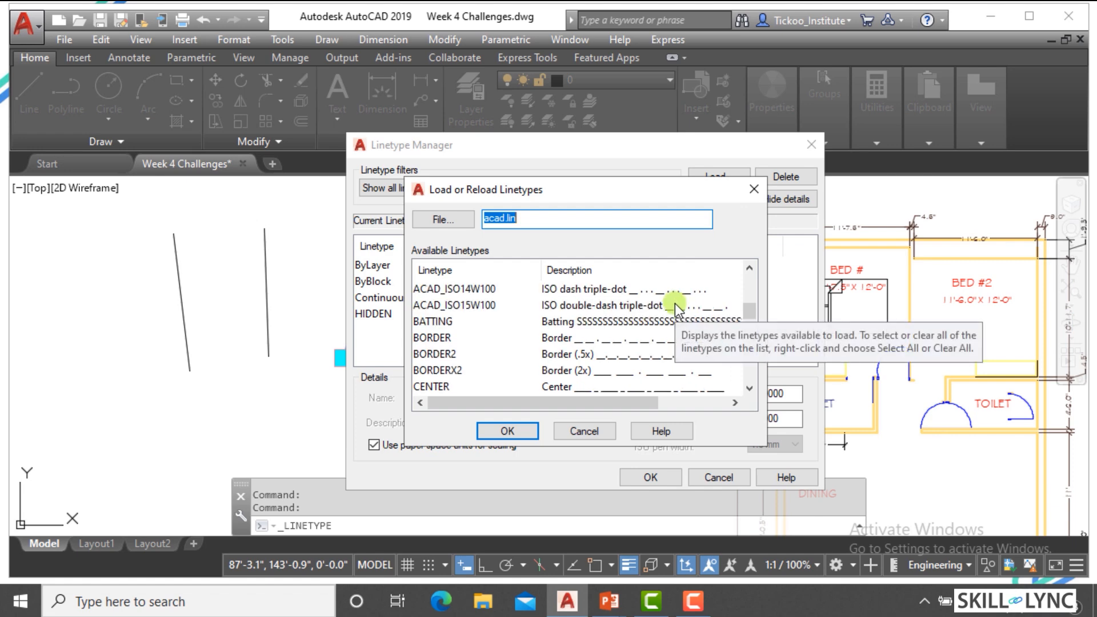
pyautogui.scroll(-6, 674, 304)
pyautogui.scroll(-2, 677, 314)
pyautogui.scroll(1, 673, 320)
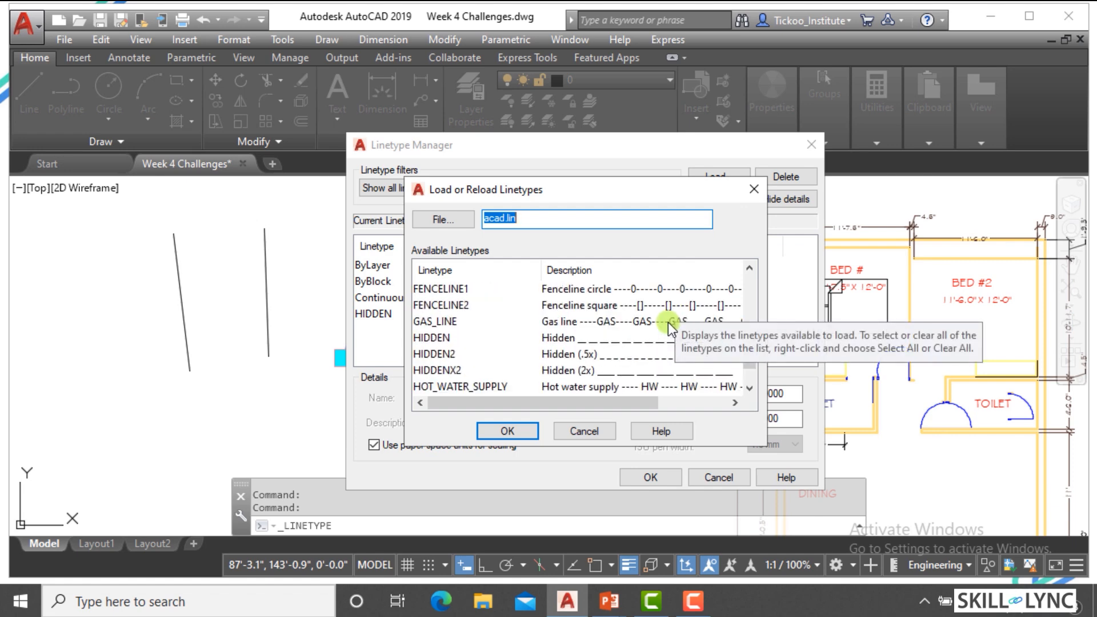
pyautogui.click(666, 325)
pyautogui.click(506, 431)
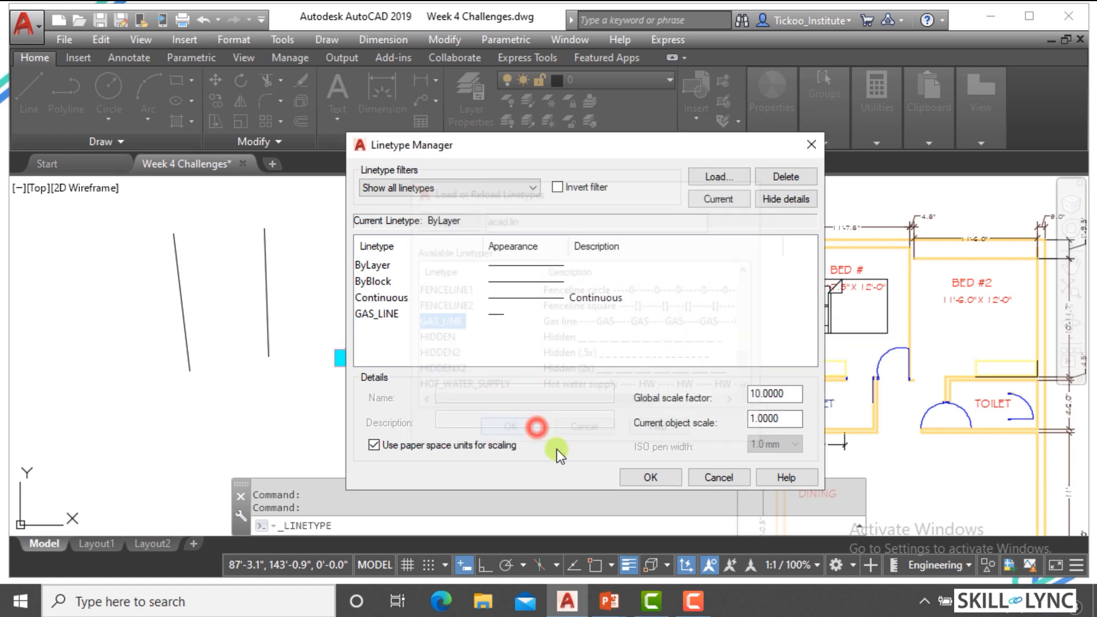
pyautogui.click(644, 479)
# Step: Assign the GAS_LINE linetype to the middle of the three lines
pyautogui.click(282, 313)
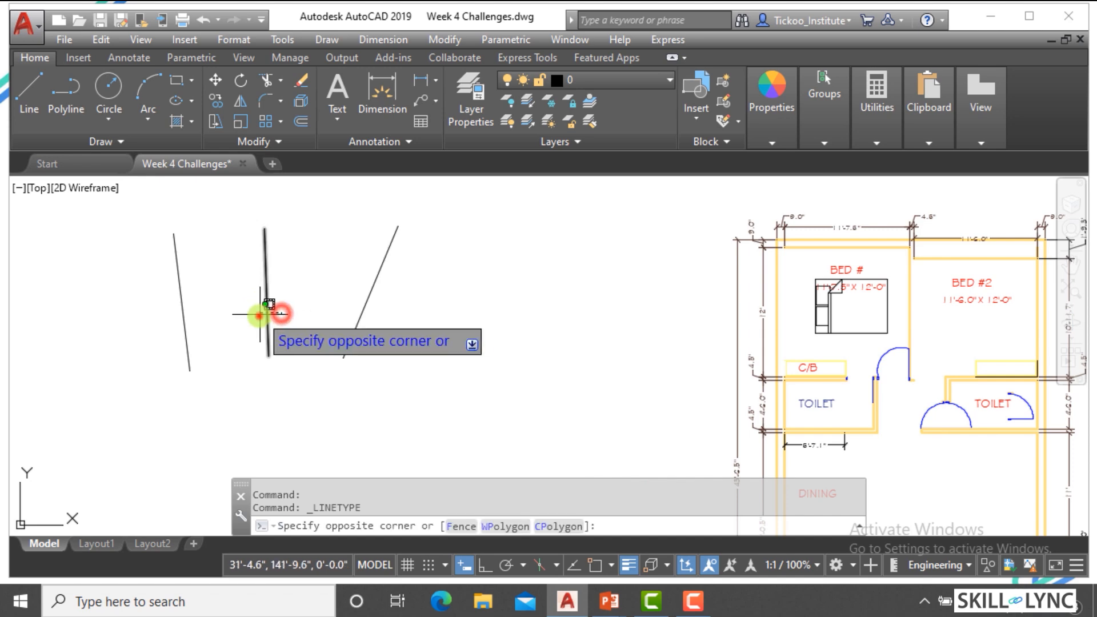
pyautogui.click(259, 315)
pyautogui.click(770, 112)
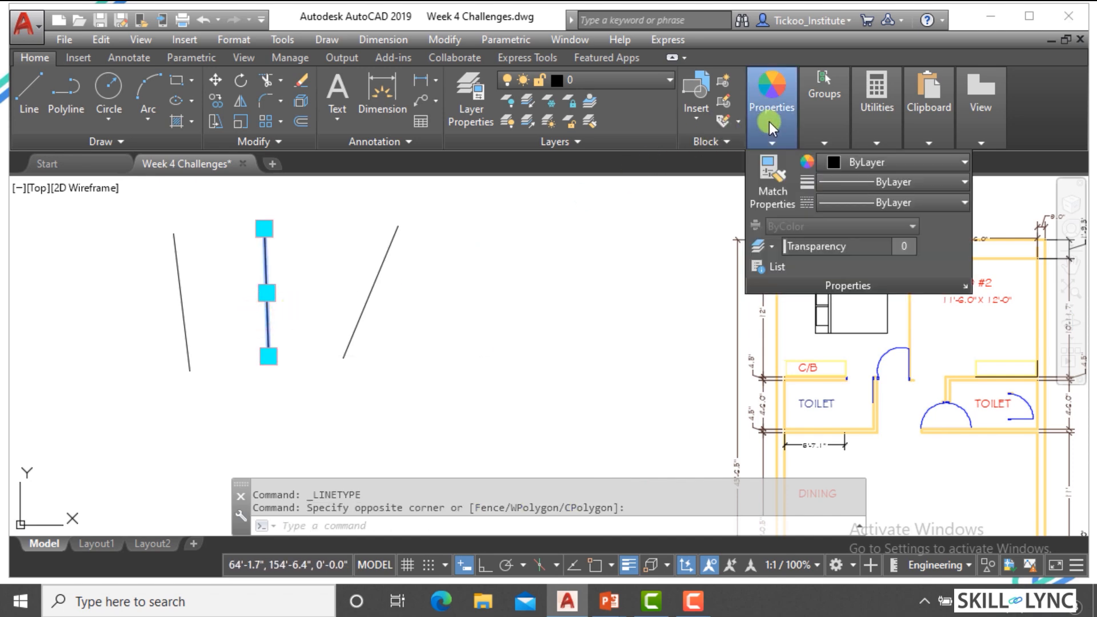
pyautogui.click(869, 207)
pyautogui.click(890, 289)
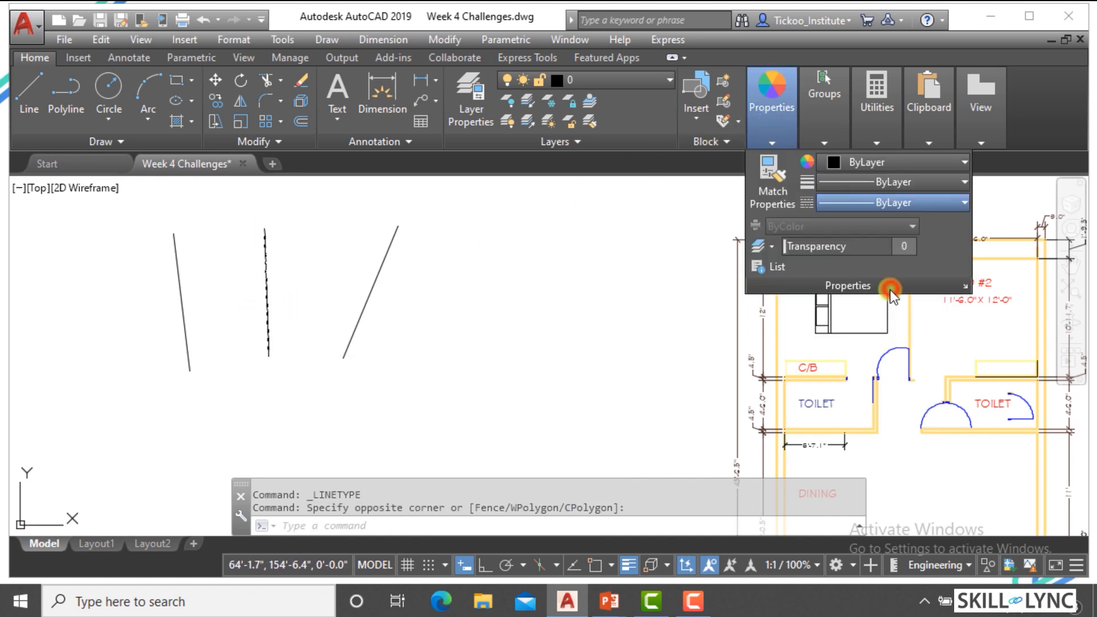
pyautogui.press('Escape')
pyautogui.press('Escape')
pyautogui.scroll(6, 250, 301)
pyautogui.scroll(2, 374, 292)
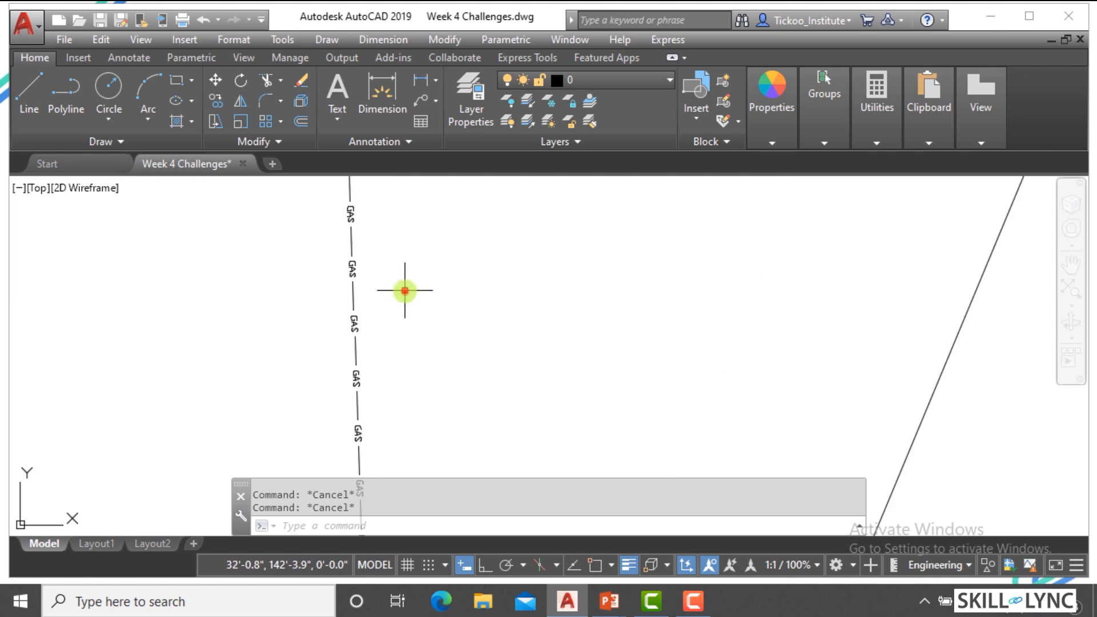
# Step: Set the middle gas line's linetype scale to 10 in its object properties and deselect it
pyautogui.click(406, 291)
pyautogui.click(306, 312)
pyautogui.rightClick(441, 281)
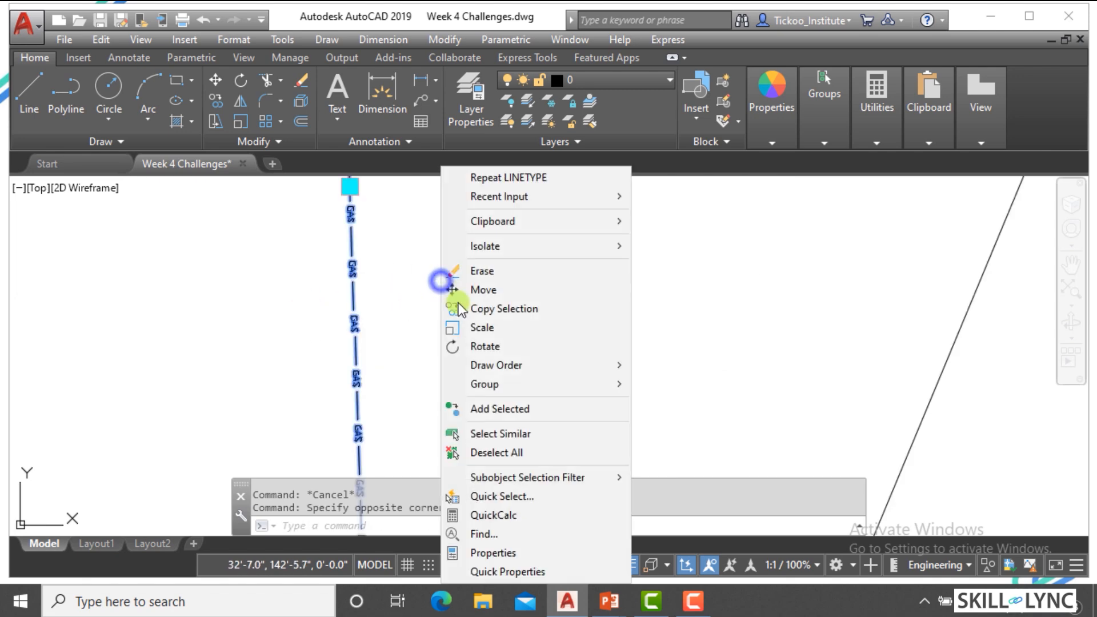
pyautogui.click(536, 553)
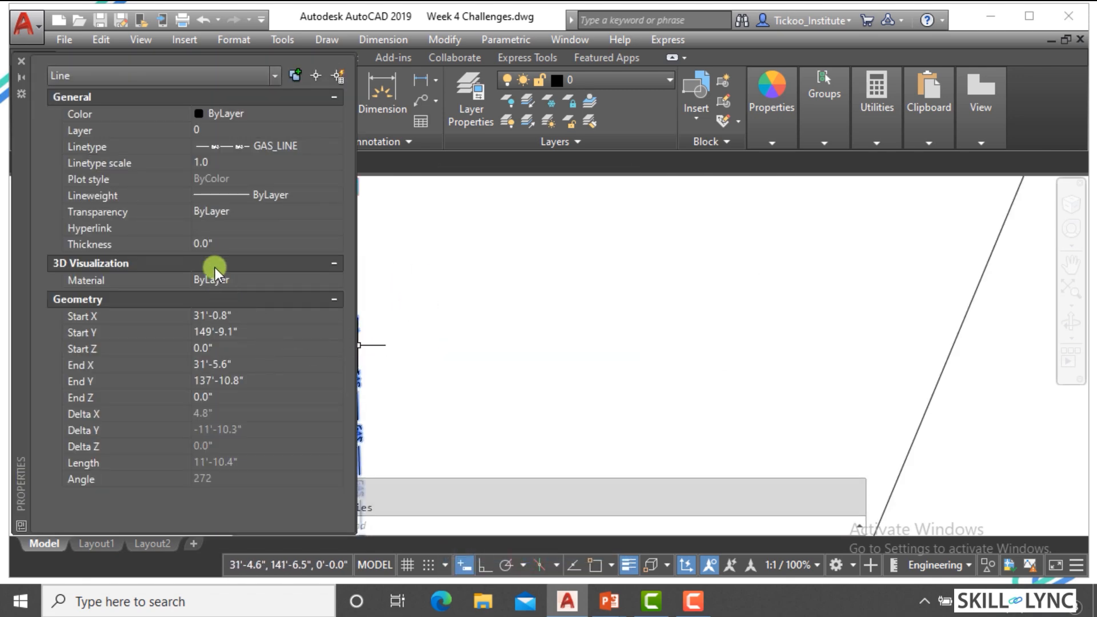
pyautogui.click(234, 163)
pyautogui.write('10')
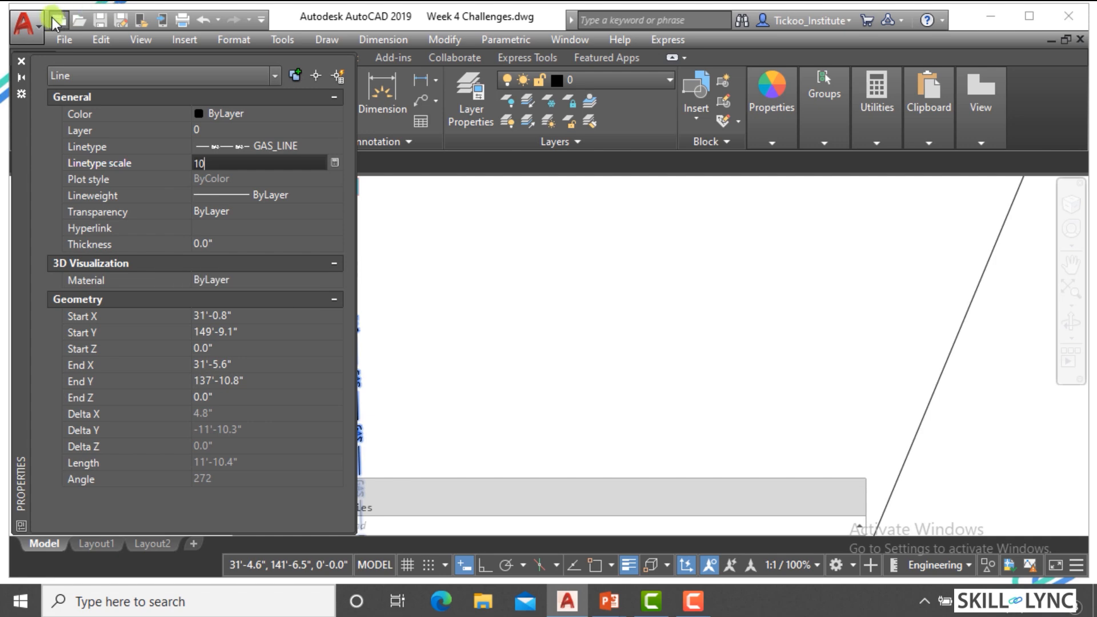
pyautogui.click(22, 61)
pyautogui.scroll(3, 429, 345)
pyautogui.scroll(-5, 441, 354)
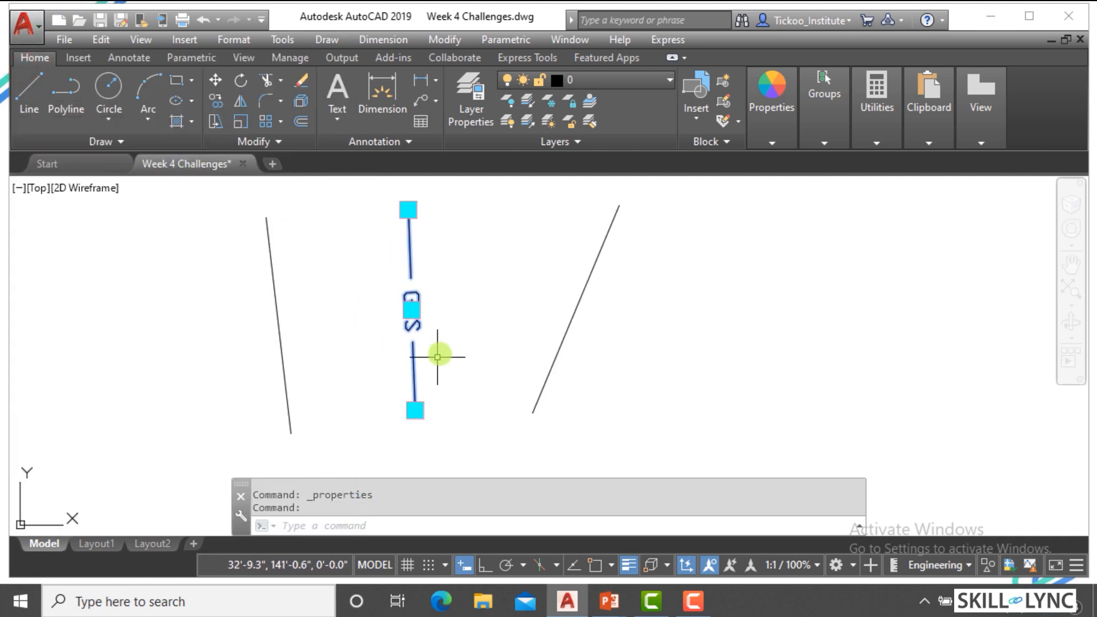
pyautogui.press('Escape')
pyautogui.press('Escape')
pyautogui.scroll(4, 442, 351)
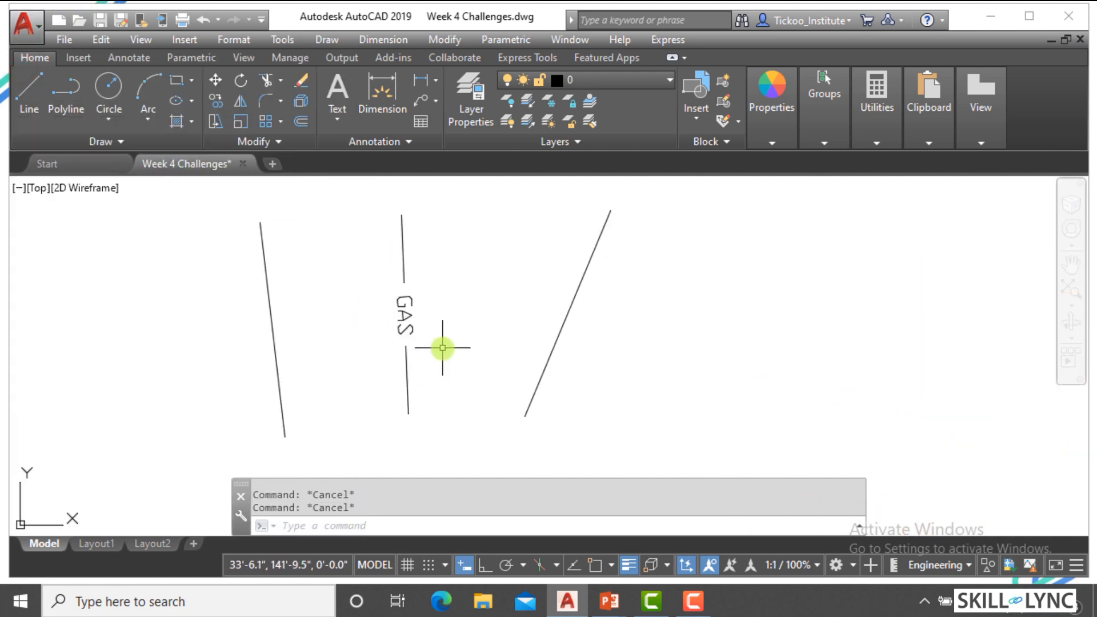
pyautogui.press('Escape')
# Step: Set the middle gas line's colour to dark blue 41,49,137
pyautogui.click(418, 362)
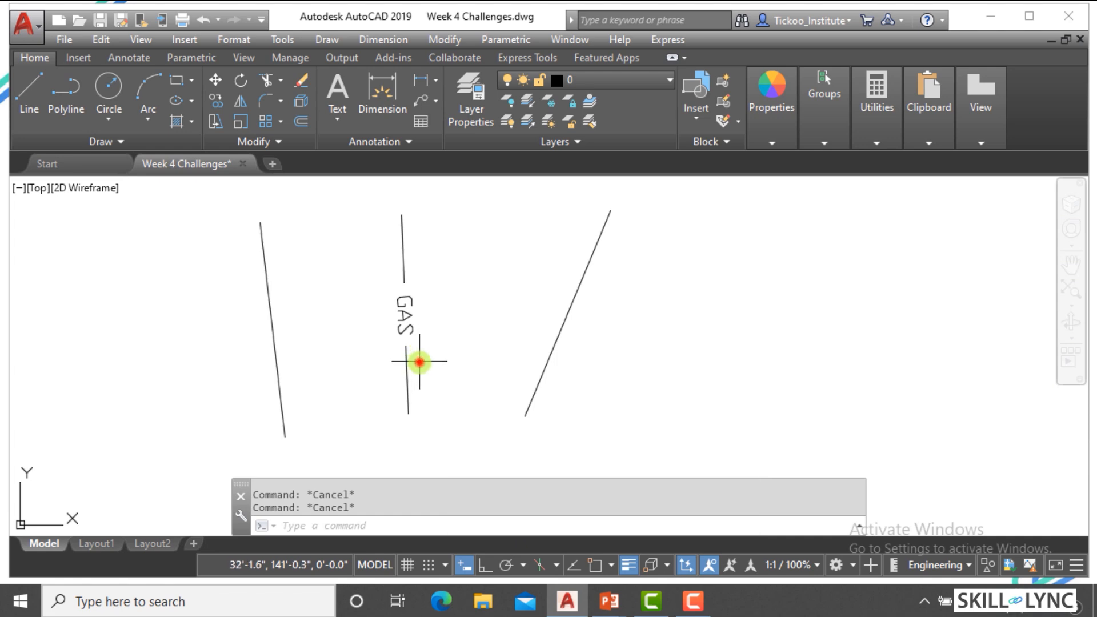
pyautogui.click(367, 375)
pyautogui.click(756, 108)
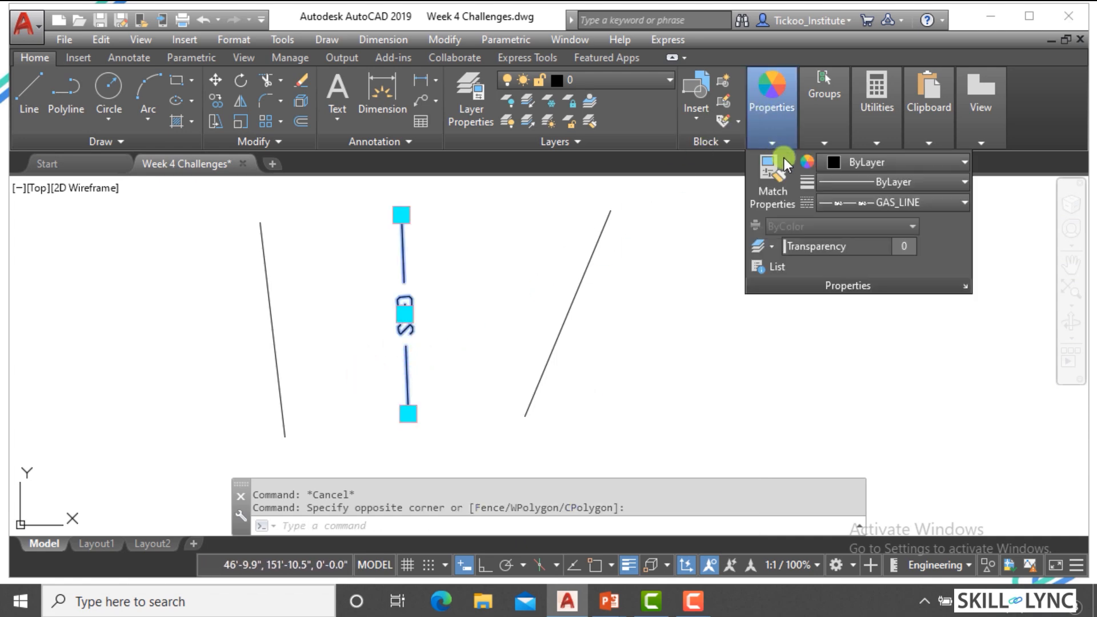
pyautogui.click(835, 166)
pyautogui.click(913, 234)
pyautogui.press('Escape')
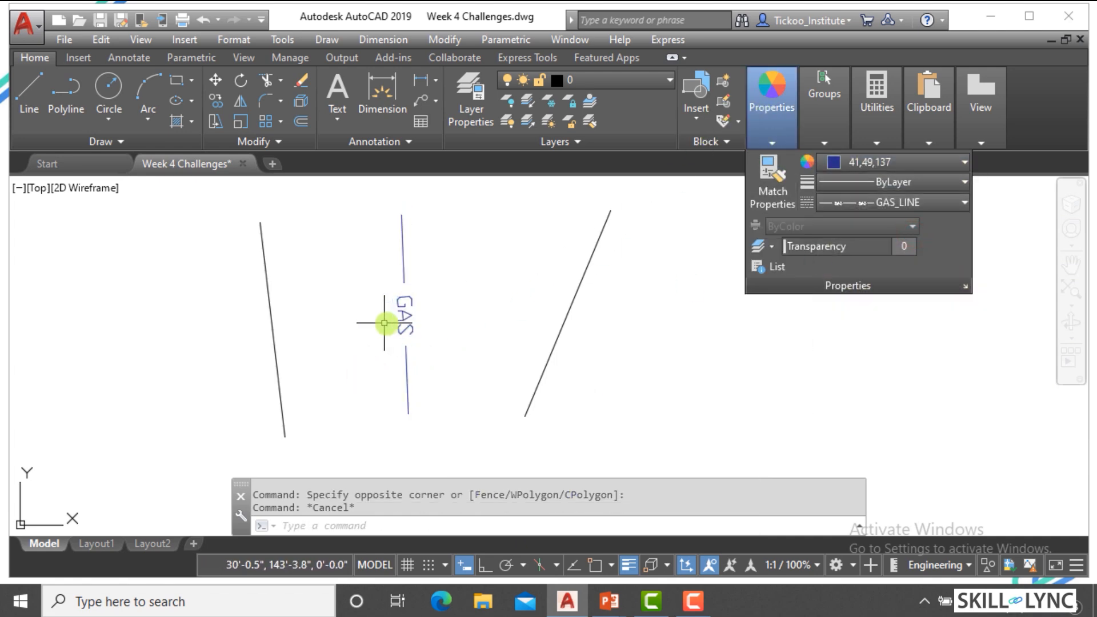
# Step: Move the leftmost of the three lines to the Door layer
pyautogui.click(326, 347)
pyautogui.click(171, 343)
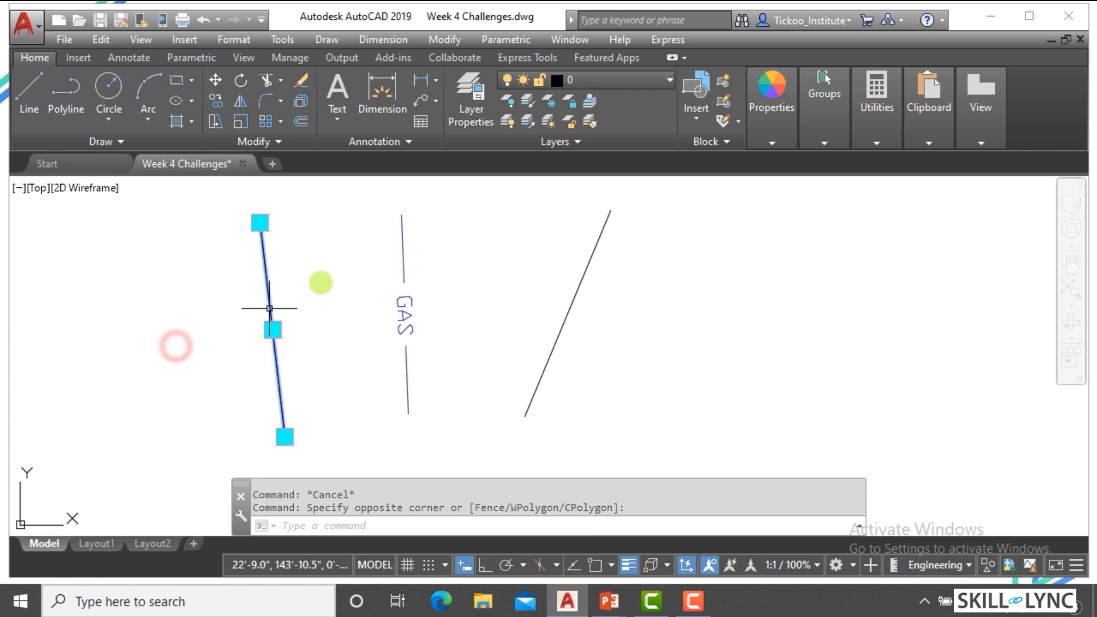
pyautogui.click(604, 84)
pyautogui.click(581, 204)
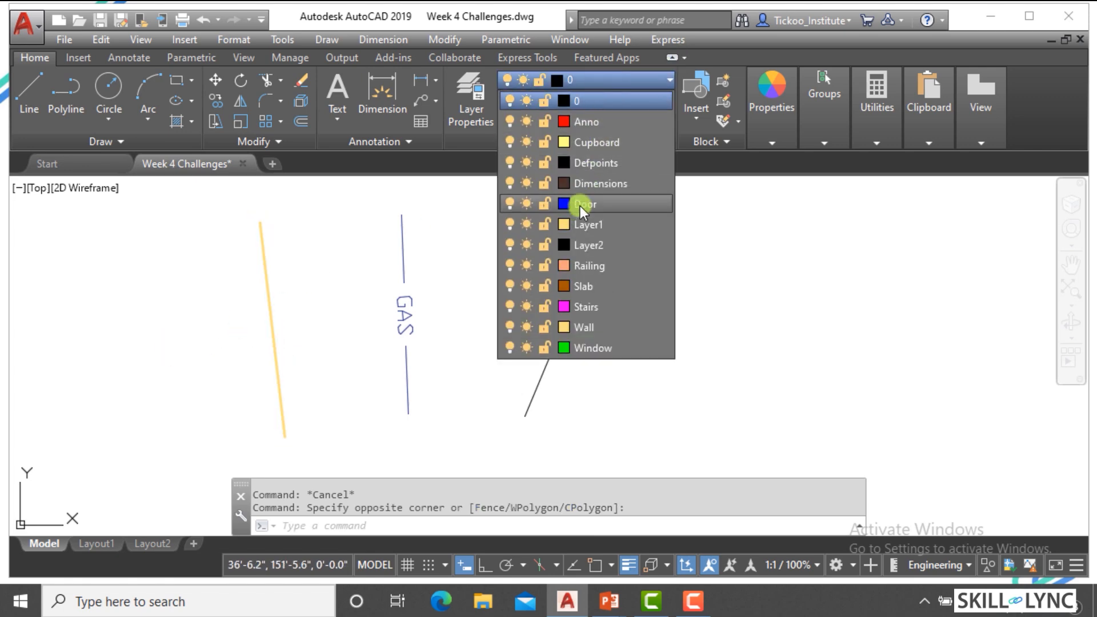
pyautogui.press('Escape')
# Step: Move the middle gas line to the Anno layer
pyautogui.click(454, 266)
pyautogui.click(372, 289)
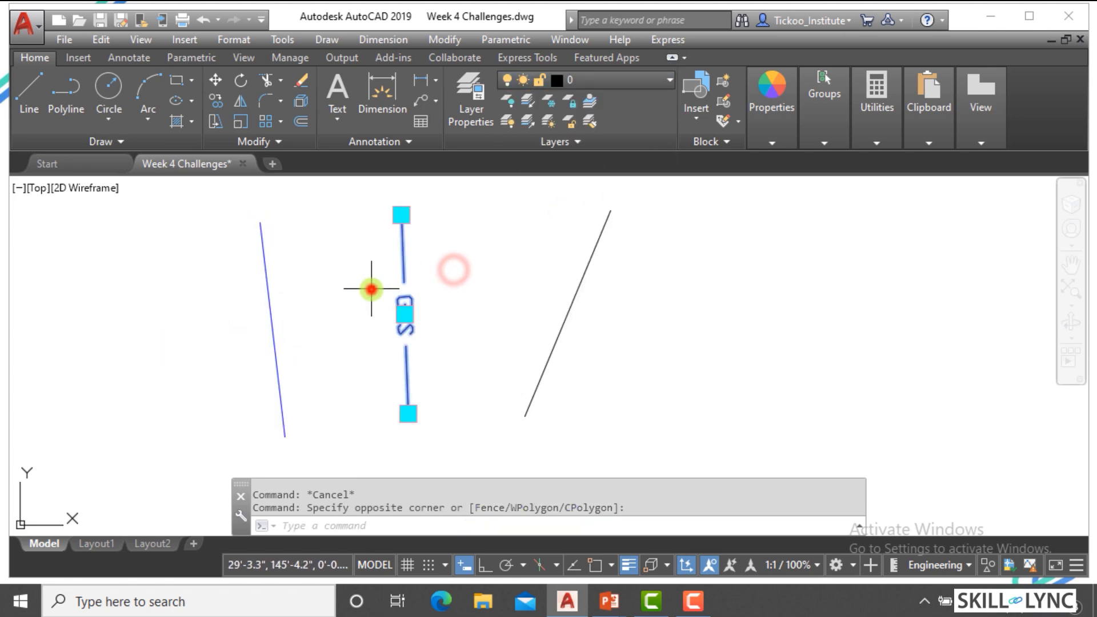
pyautogui.click(599, 84)
pyautogui.click(595, 122)
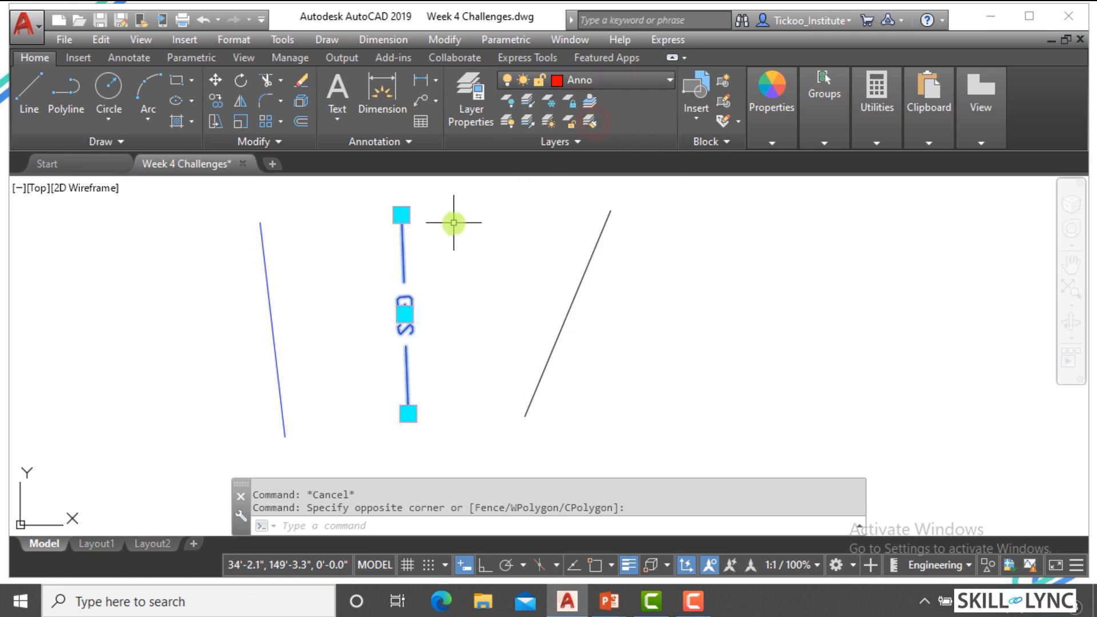
pyautogui.press('Escape')
# Step: Change the middle gas line's colour to dark red 153,27,30
pyautogui.click(394, 237)
pyautogui.click(778, 132)
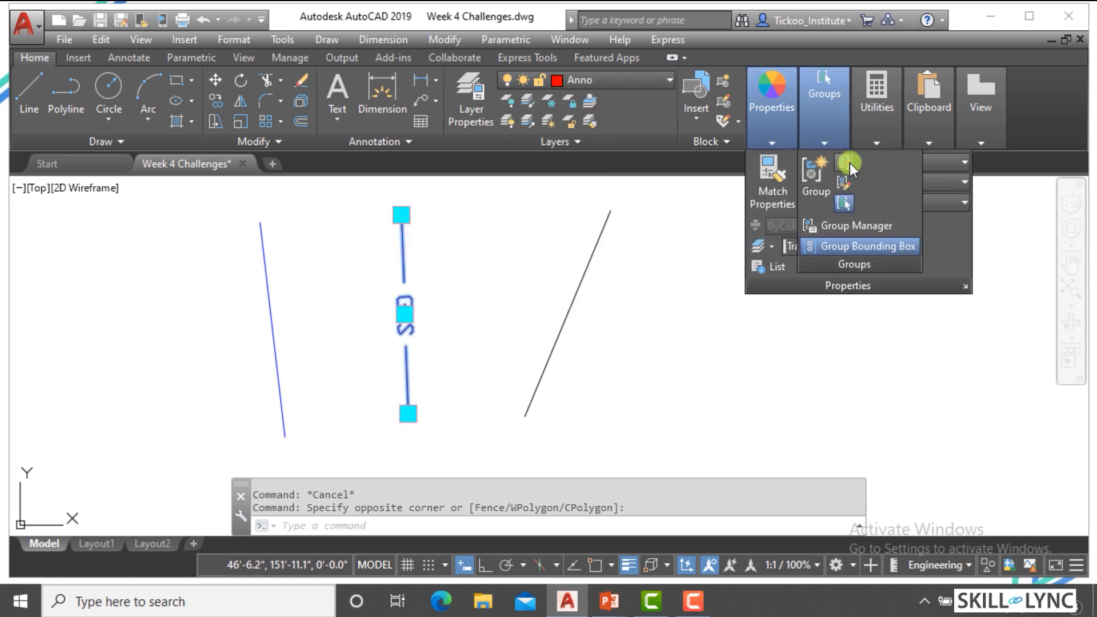
pyautogui.click(829, 141)
pyautogui.moveTo(773, 139)
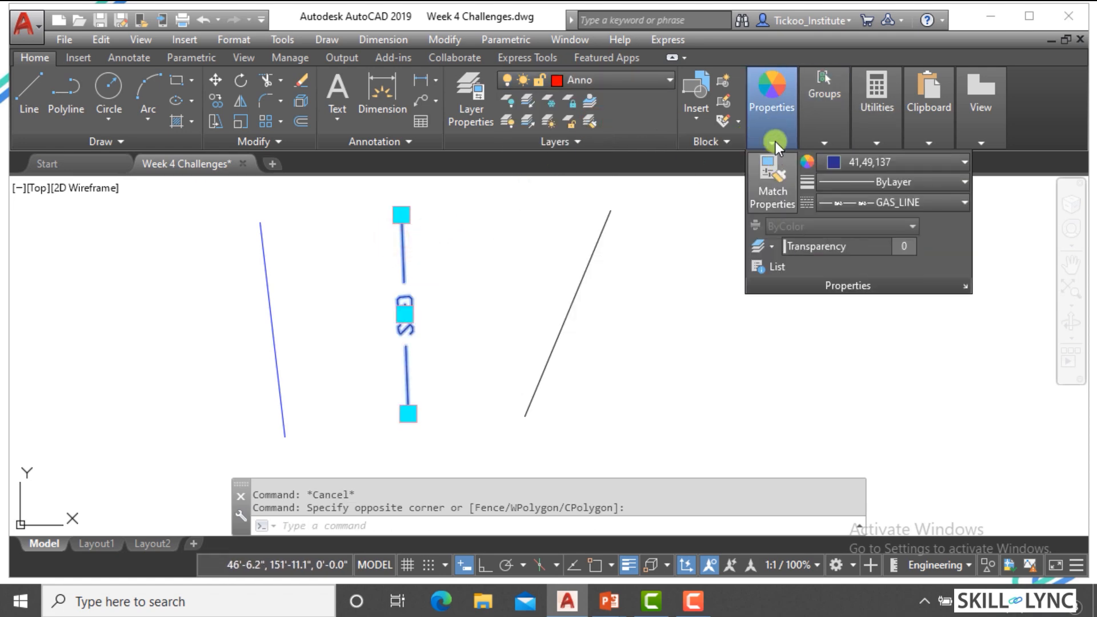
pyautogui.click(842, 160)
pyautogui.click(879, 232)
pyautogui.press('Escape')
pyautogui.press('Escape')
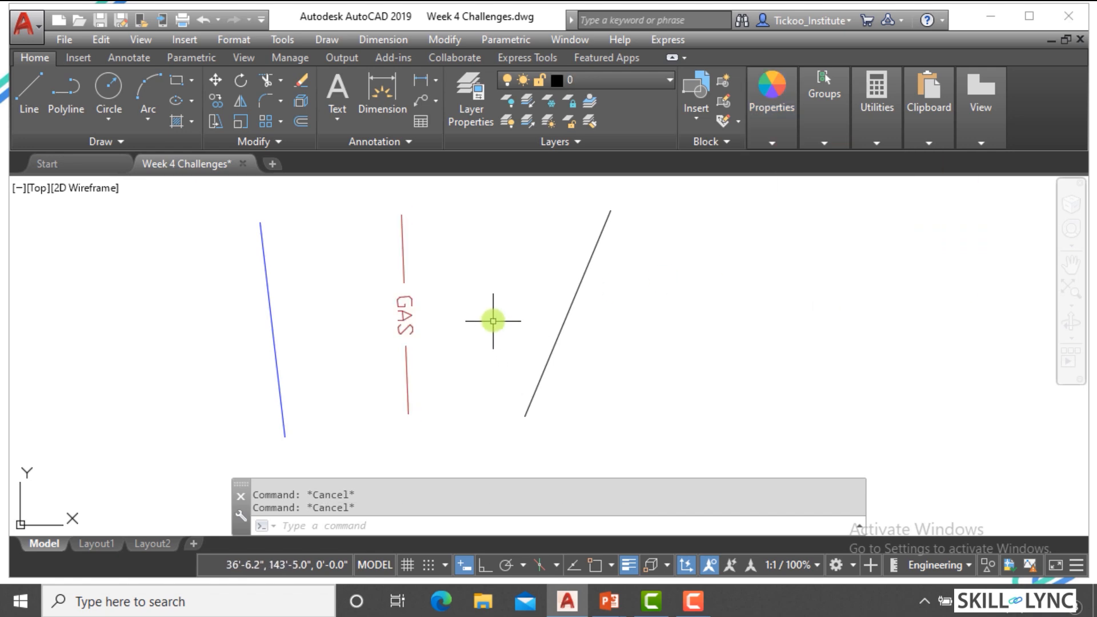
# Step: With the red gas line as Match Properties source, exclude layer and enable linetype and linetype scale in the property settings
pyautogui.write('MA')
pyautogui.press('Return')
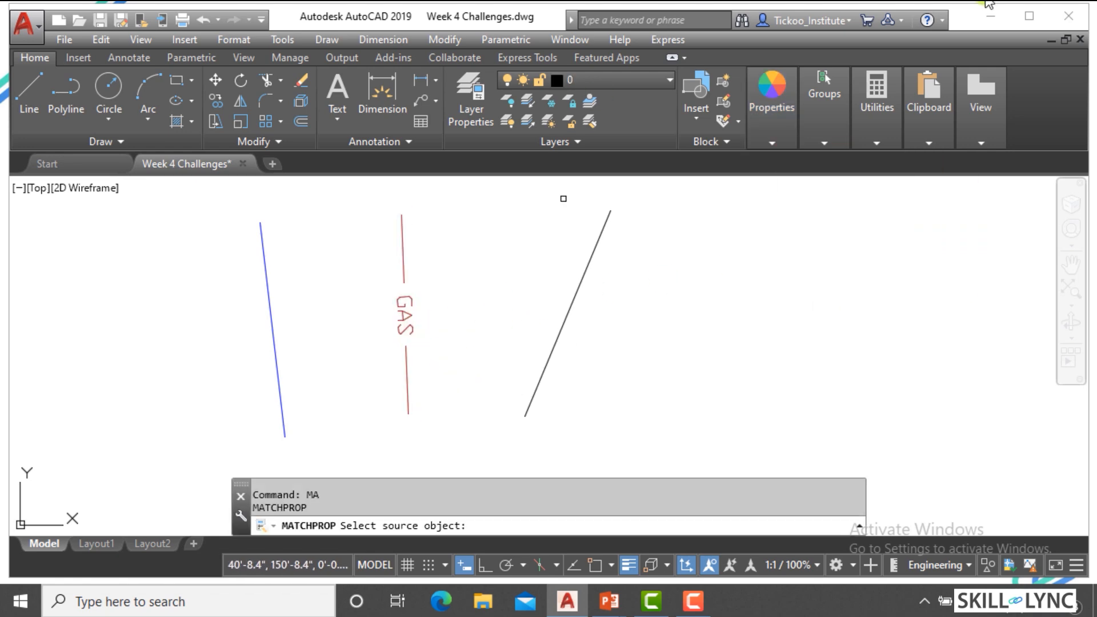
pyautogui.click(405, 372)
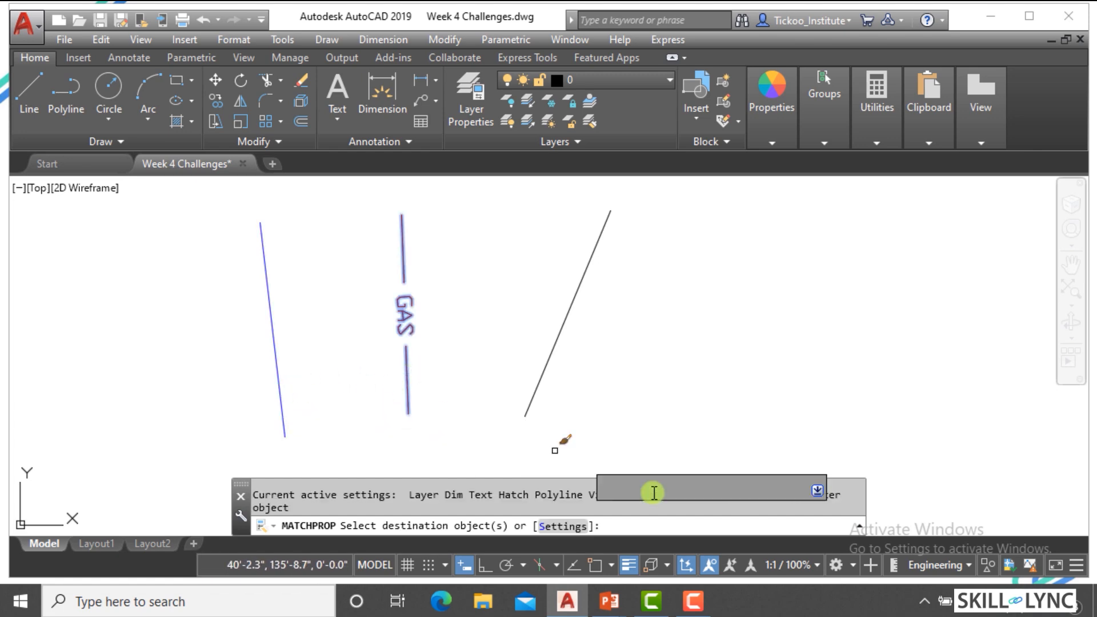
pyautogui.click(569, 527)
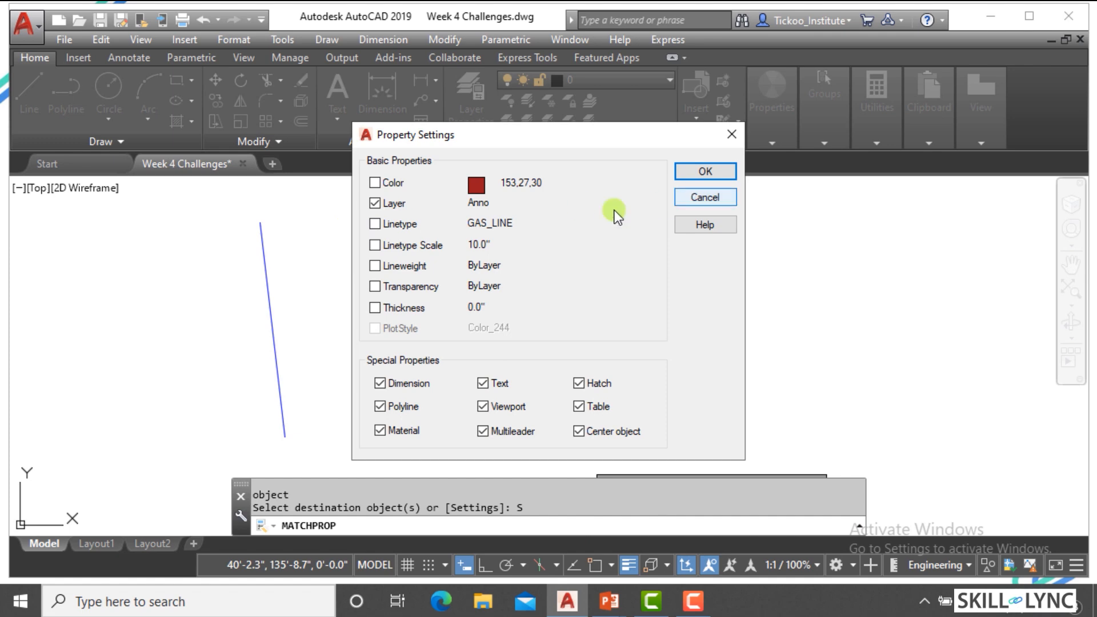
pyautogui.click(375, 204)
pyautogui.click(377, 246)
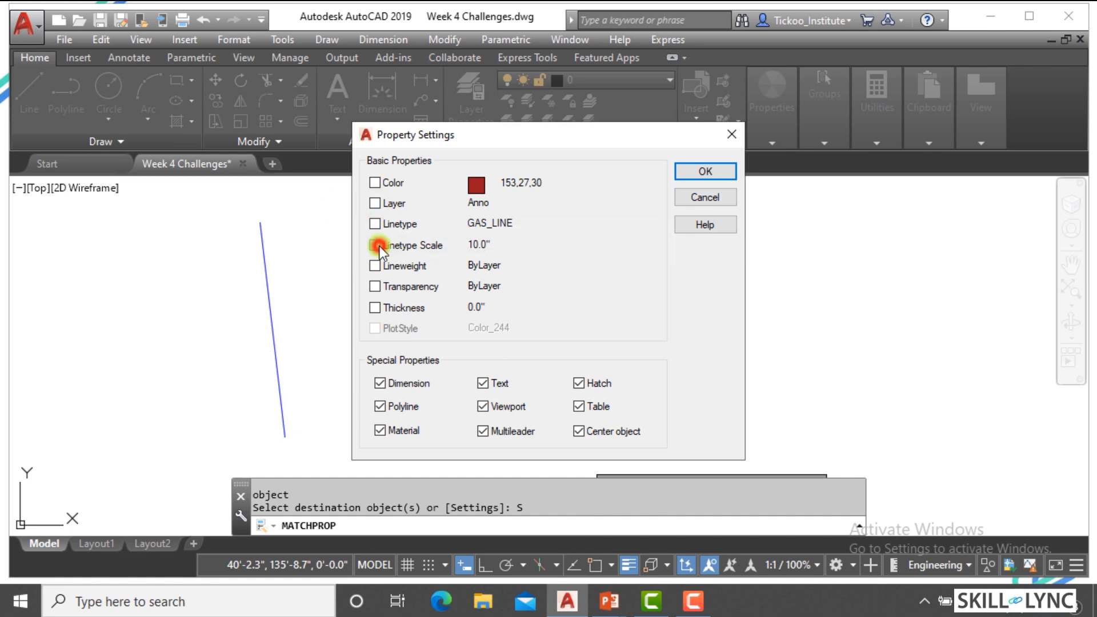
pyautogui.click(373, 229)
pyautogui.click(699, 175)
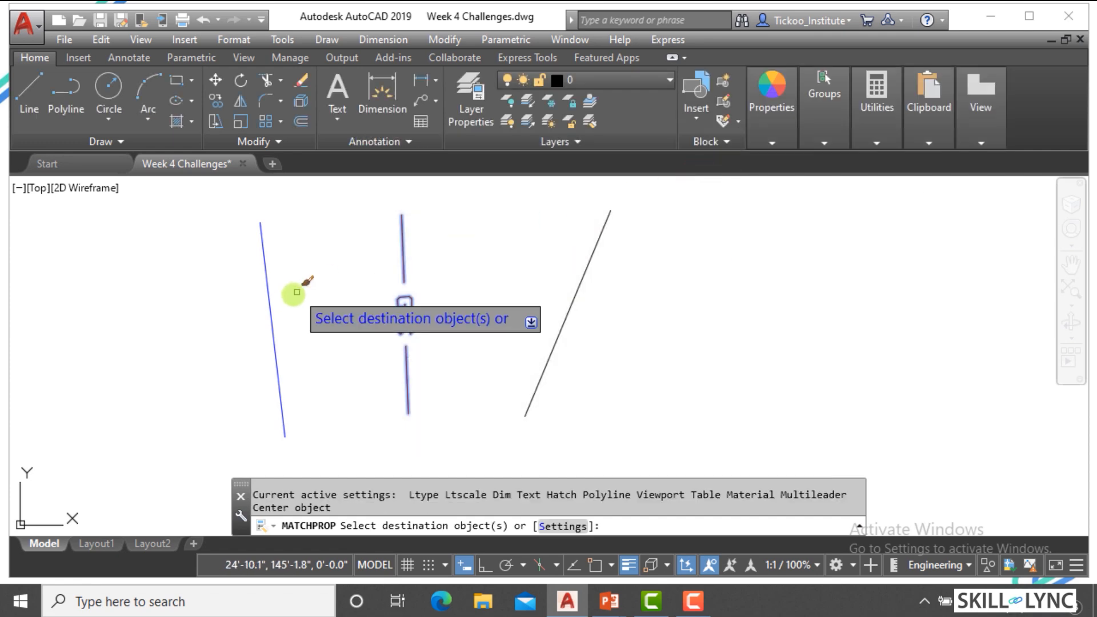
# Step: Apply the linetype and linetype scale match to the blue line and finish Match Properties
pyautogui.click(270, 322)
pyautogui.rightClick(345, 267)
pyautogui.click(378, 280)
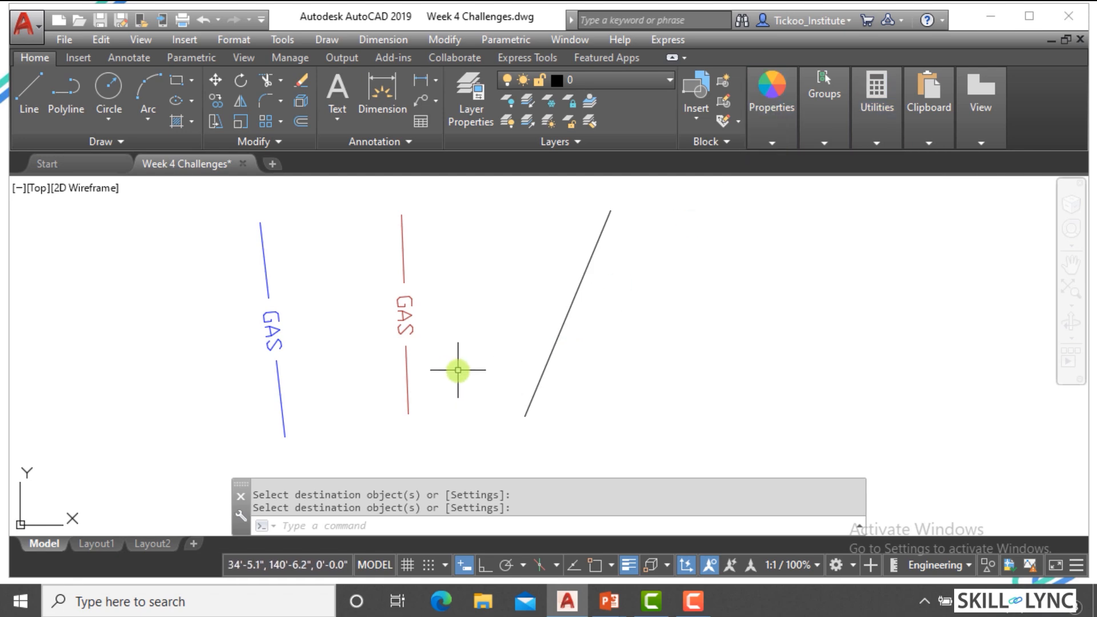
# Step: Review the Match Properties property settings with the red gas line as source, and leave the command without matching anything
pyautogui.press('Escape')
pyautogui.write('MA')
pyautogui.press('Return')
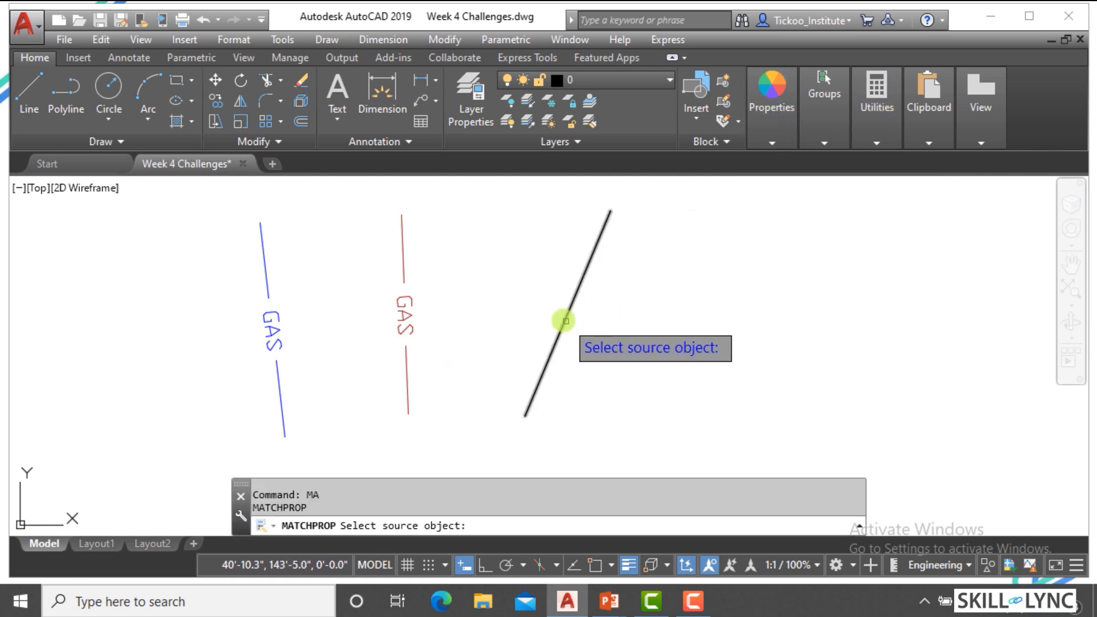
pyautogui.click(404, 314)
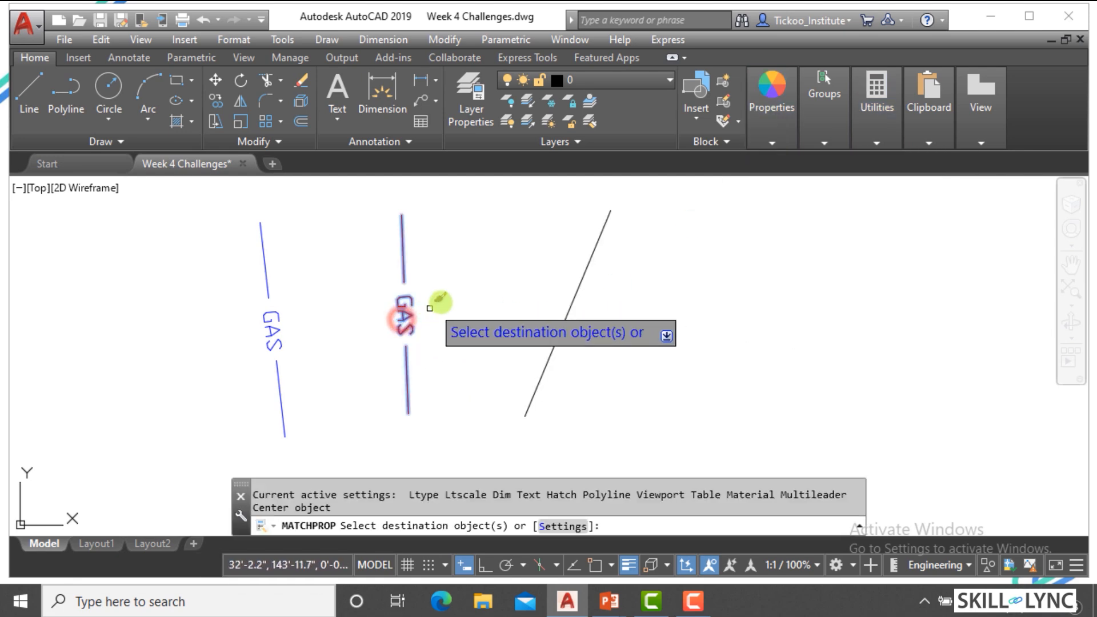
pyautogui.click(563, 526)
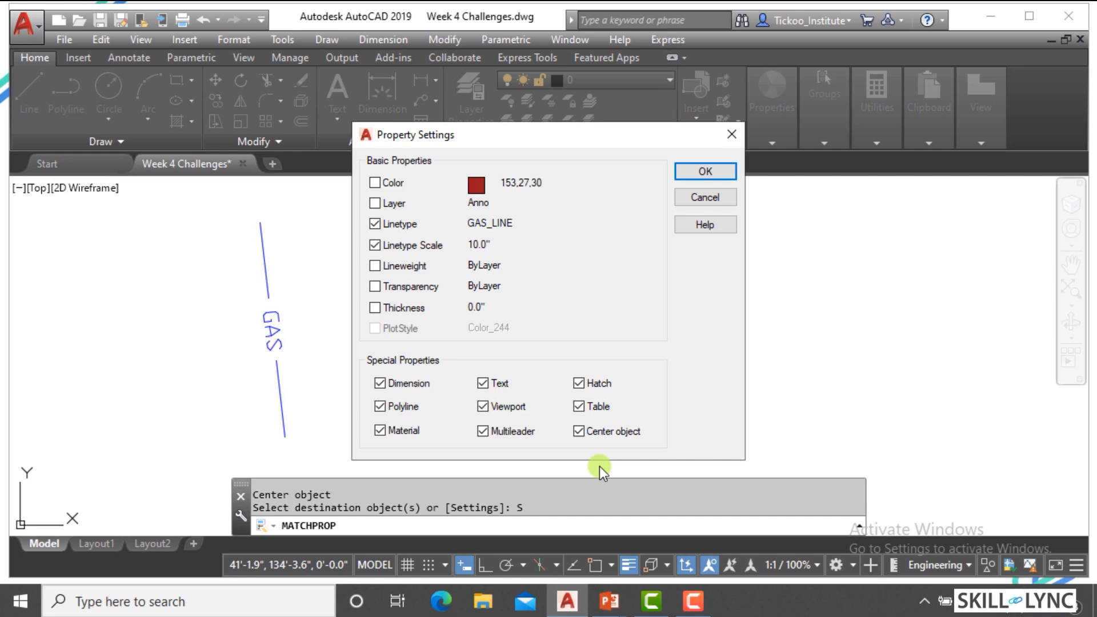
pyautogui.press('Return')
pyautogui.press('Escape')
pyautogui.press('Escape')
pyautogui.scroll(-2, 551, 380)
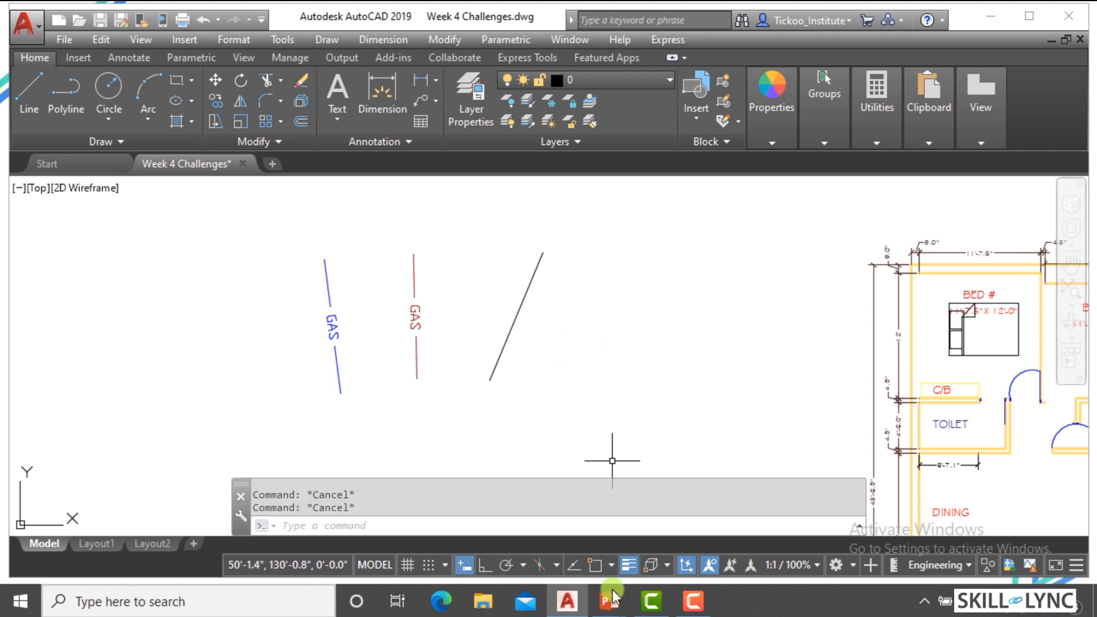
# Step: Switch to the PowerPoint slide show, view the slide on loading hyperlinks, and return to AutoCAD
pyautogui.moveTo(610, 602)
pyautogui.click(642, 557)
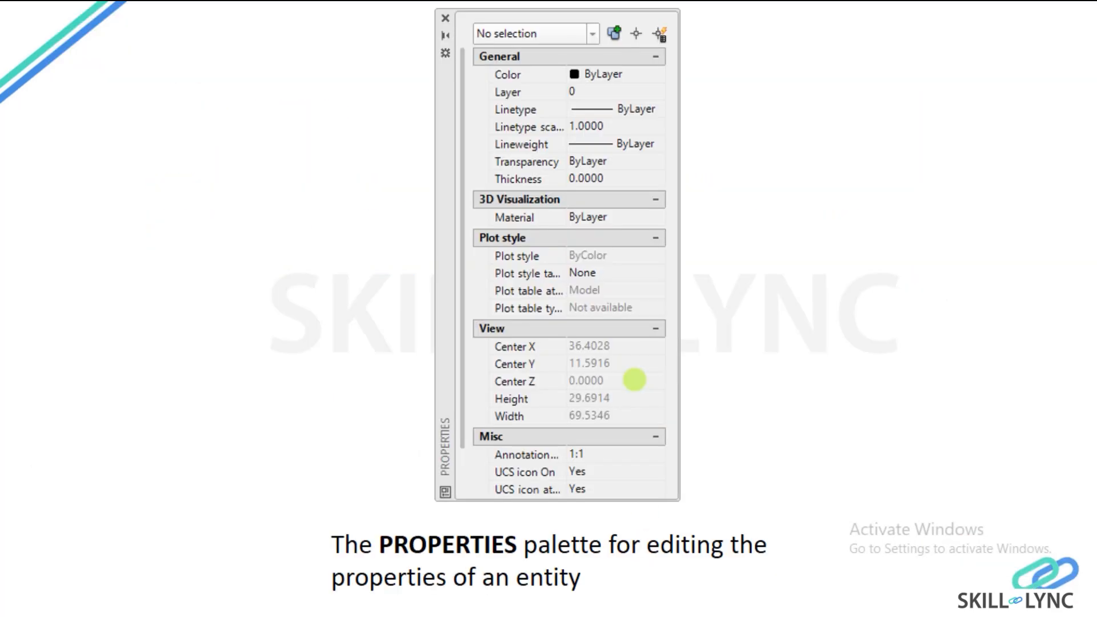
pyautogui.click(634, 379)
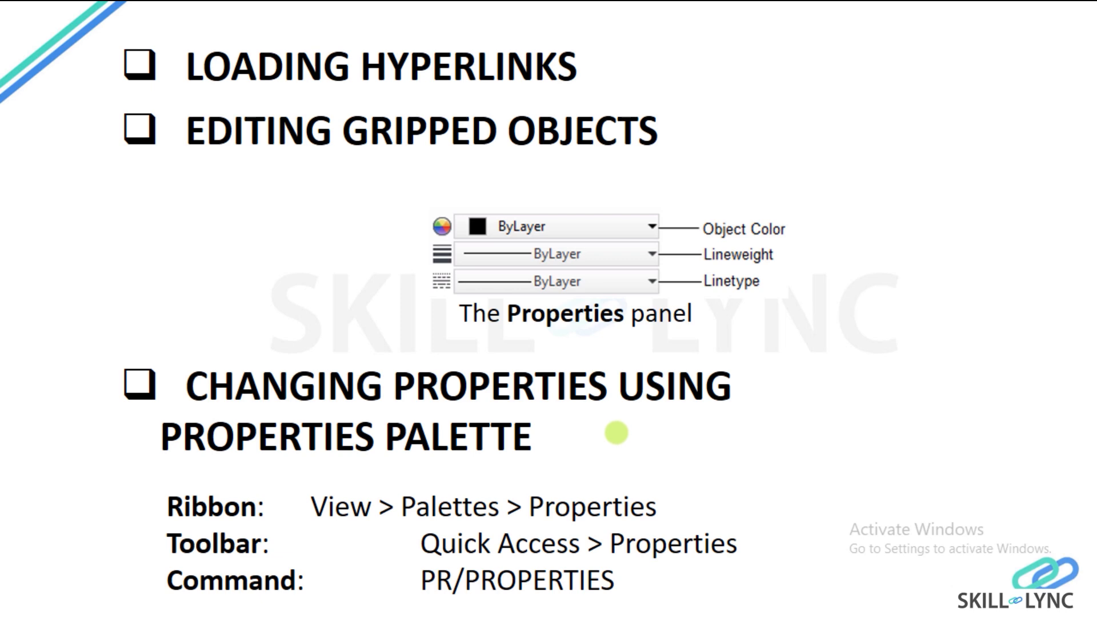
pyautogui.hotkey('alt', 'Tab')
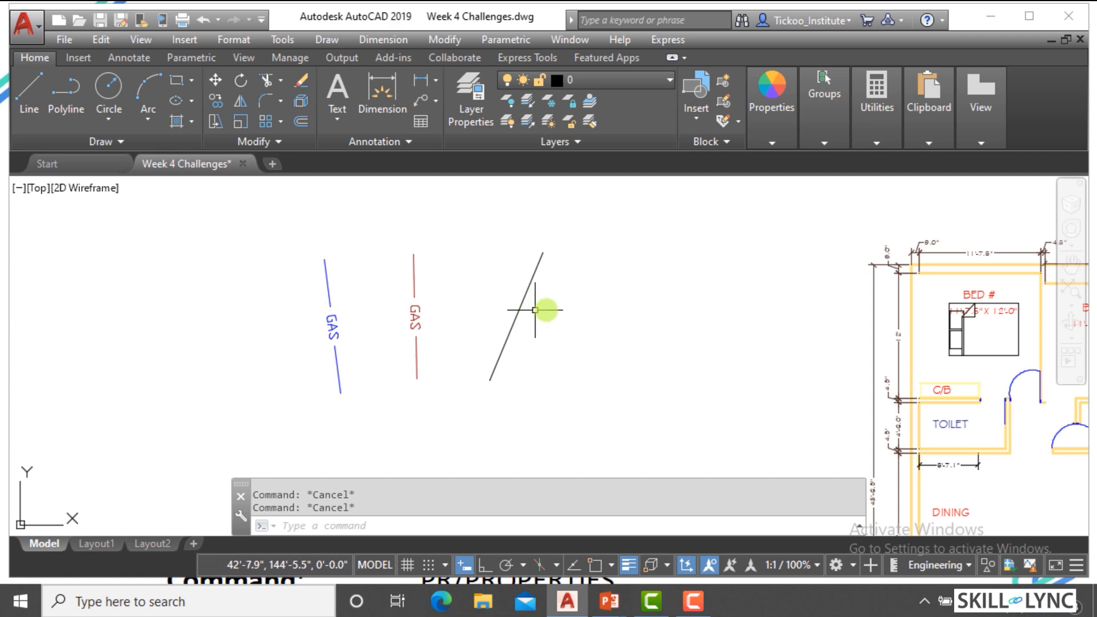
# Step: Start a hyperlink on the black diagonal line with Drawings as its display text
pyautogui.write('hy')
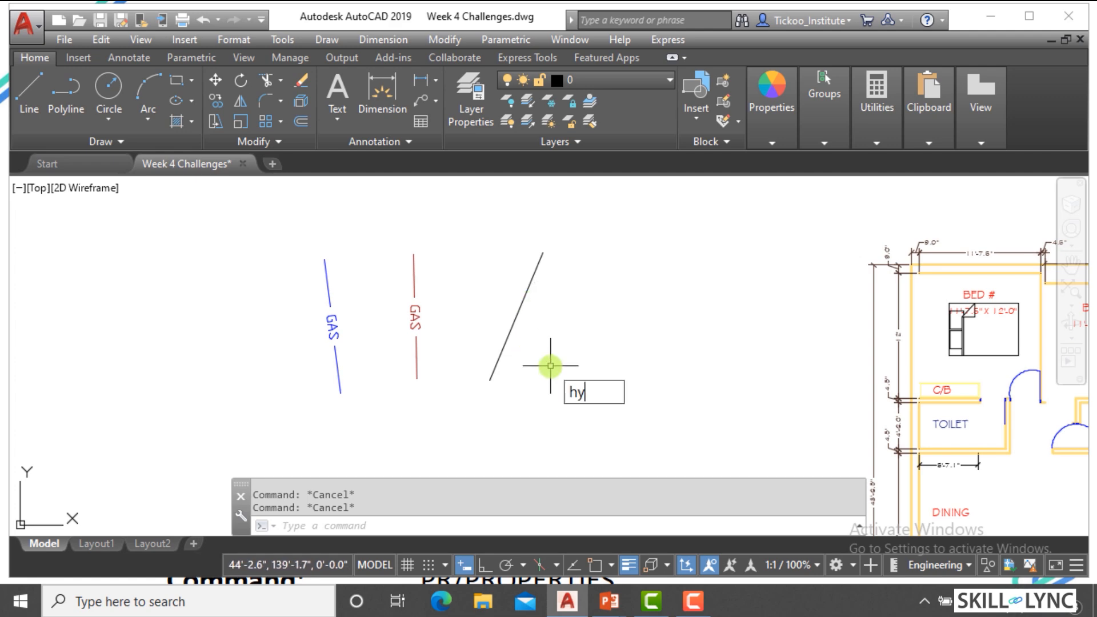
pyautogui.write('perlink')
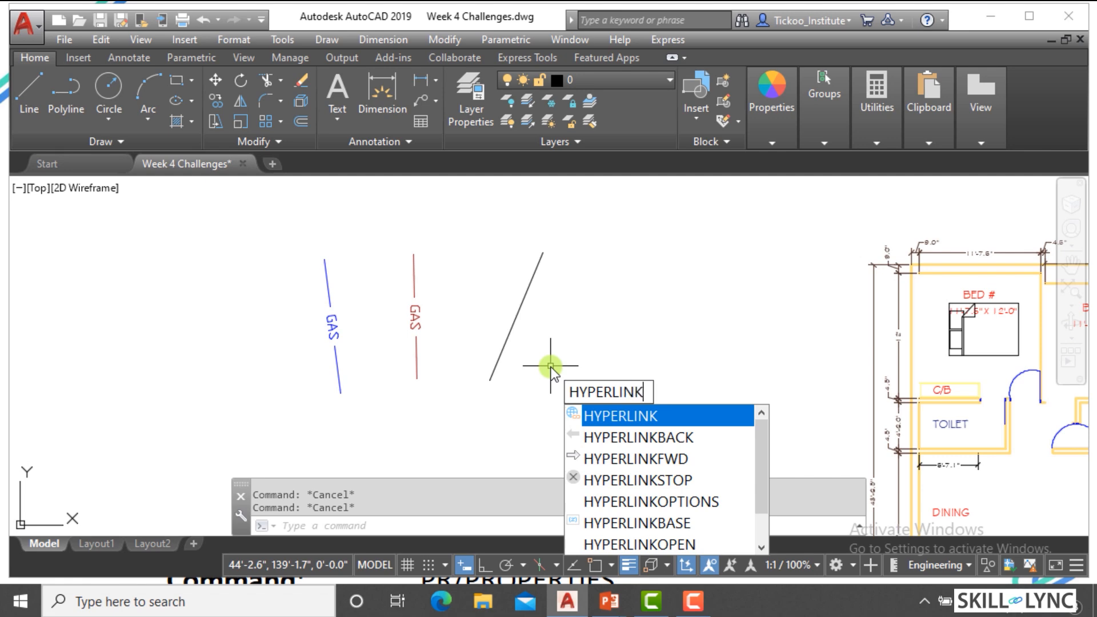
pyautogui.press('Return')
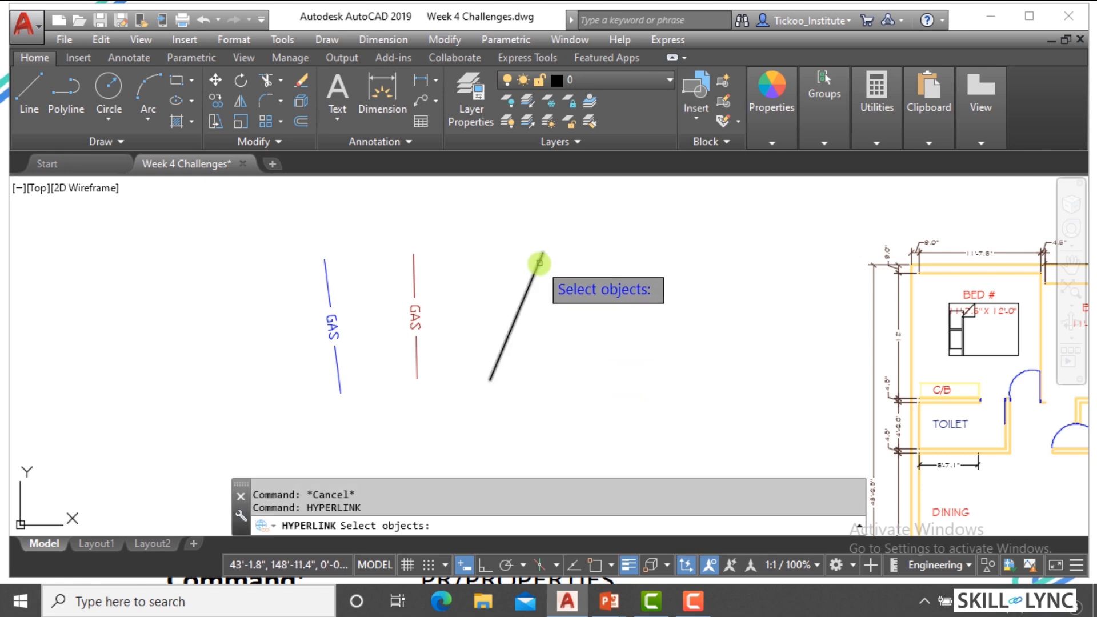
pyautogui.click(529, 282)
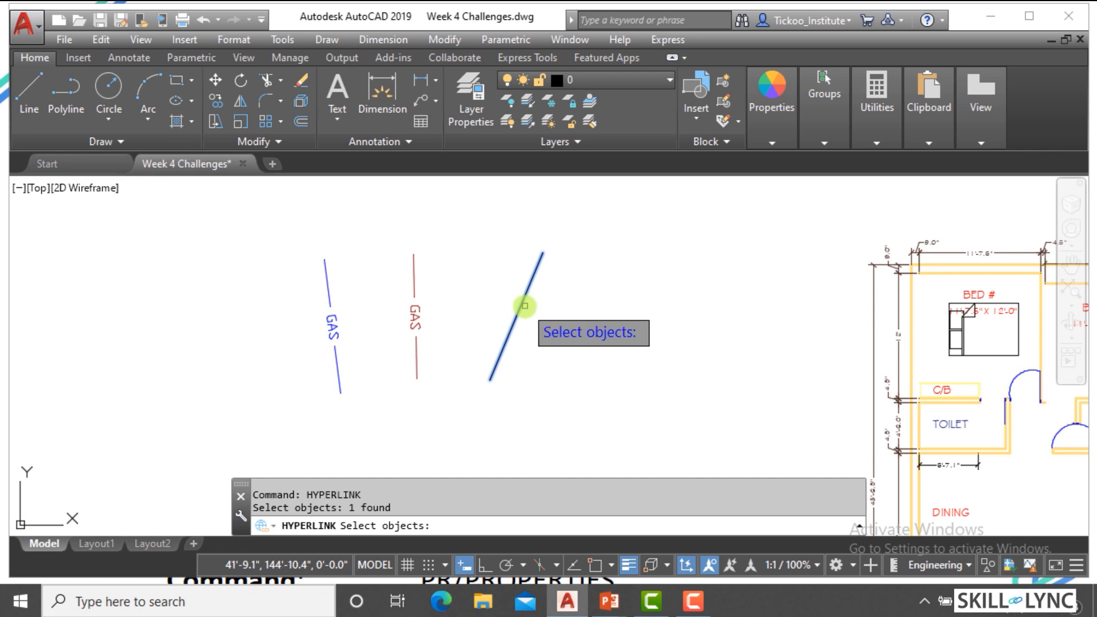
pyautogui.press('Return')
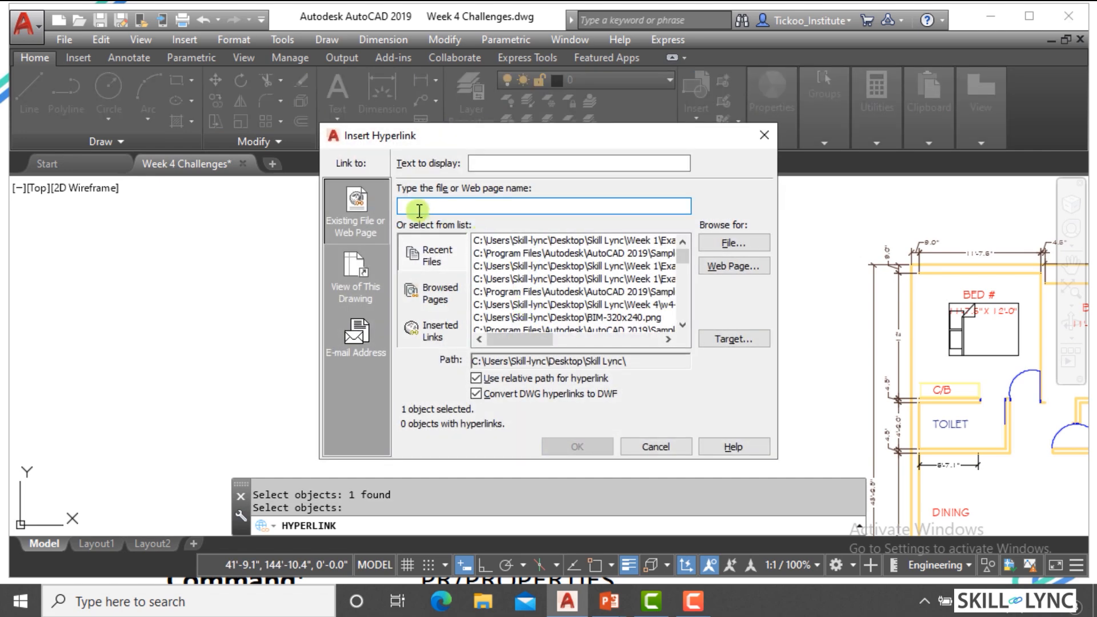
pyautogui.click(481, 163)
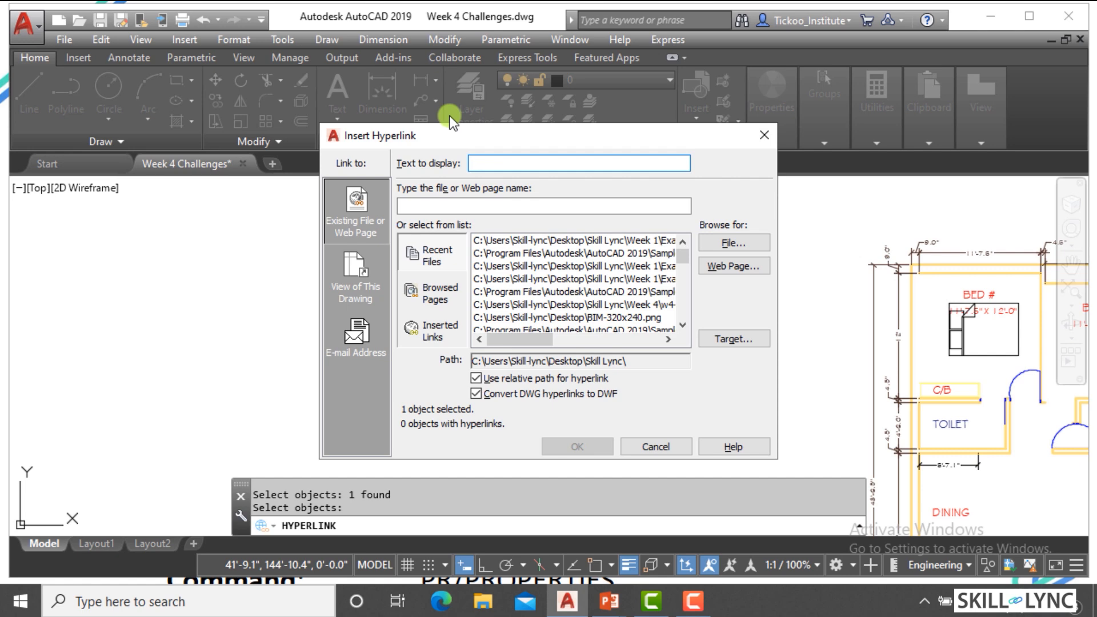
pyautogui.write('Drawings')
# Step: Enter CAD Drawings as the hyperlink's file or web page name
pyautogui.click(452, 205)
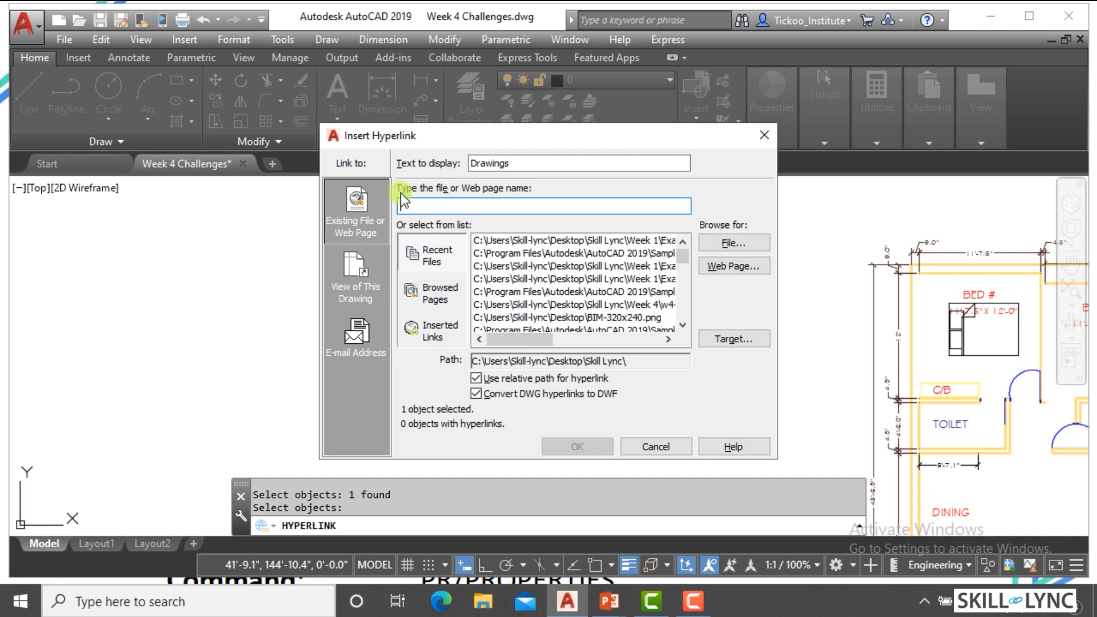
pyautogui.write('CAD Dra')
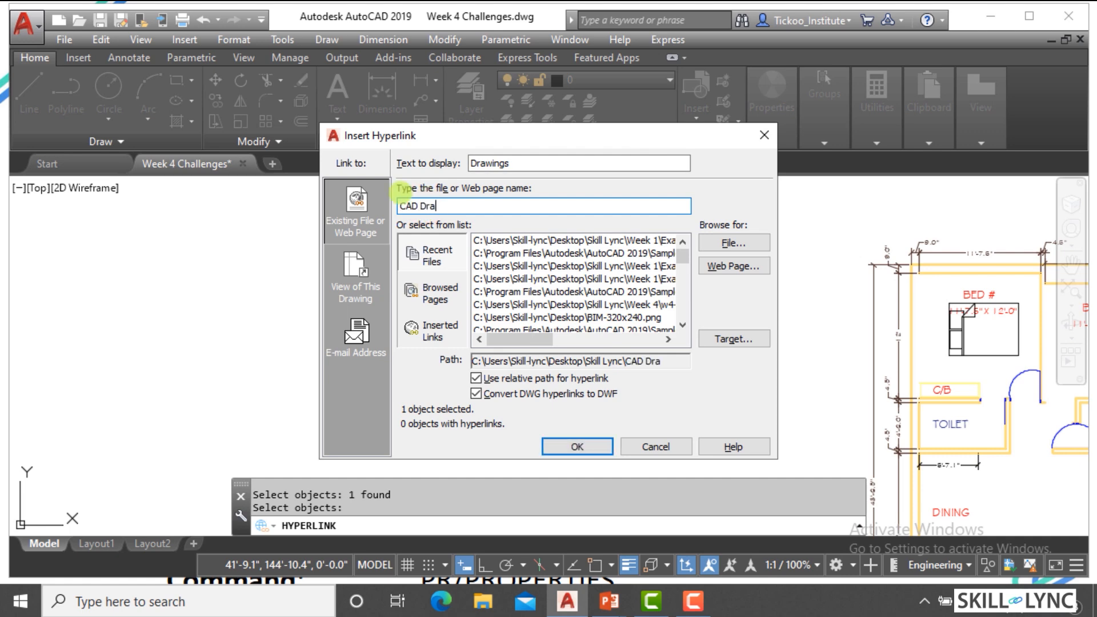
pyautogui.write('winga')
pyautogui.press('BackSpace')
pyautogui.write('s')
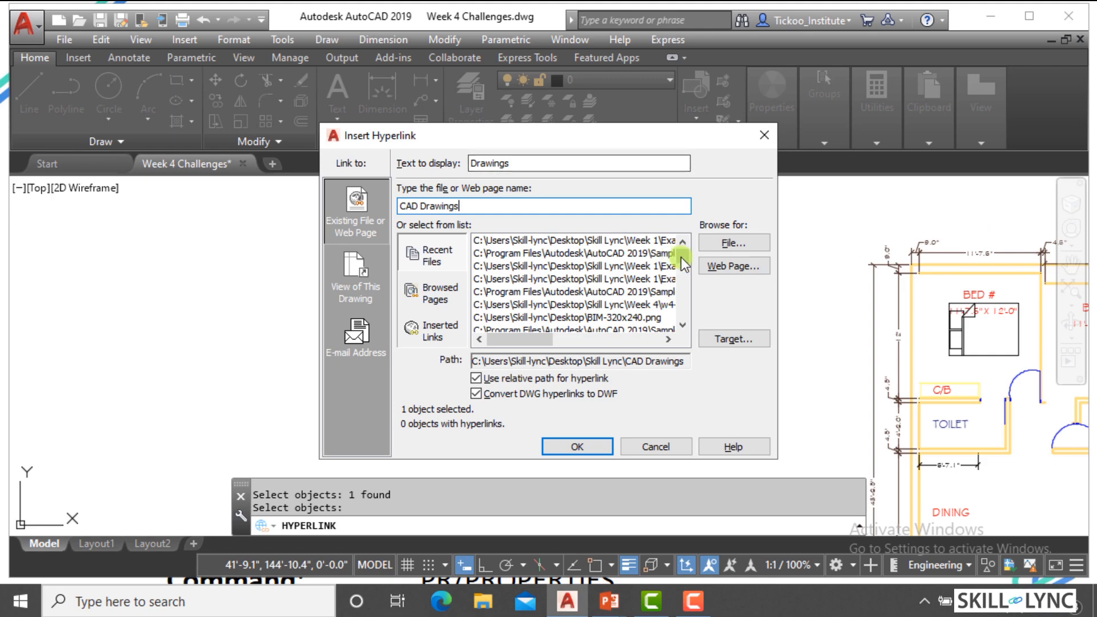
# Step: Choose the drawing file Challenge 2 from the Skill Lync folder as the link target and insert the hyperlink
pyautogui.click(733, 242)
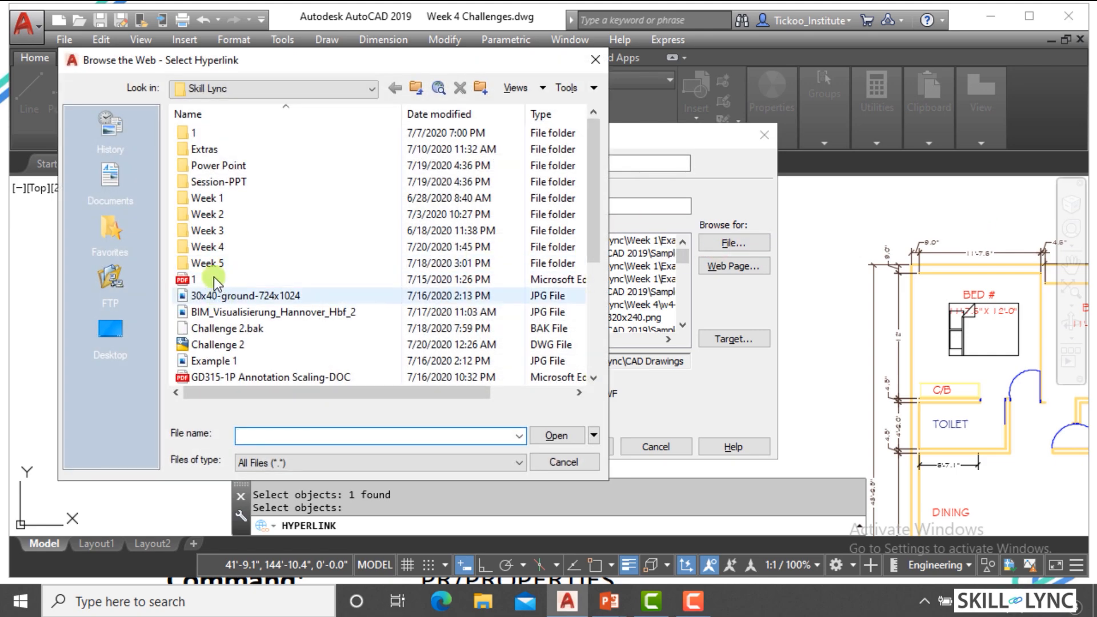
pyautogui.click(214, 345)
pyautogui.click(556, 436)
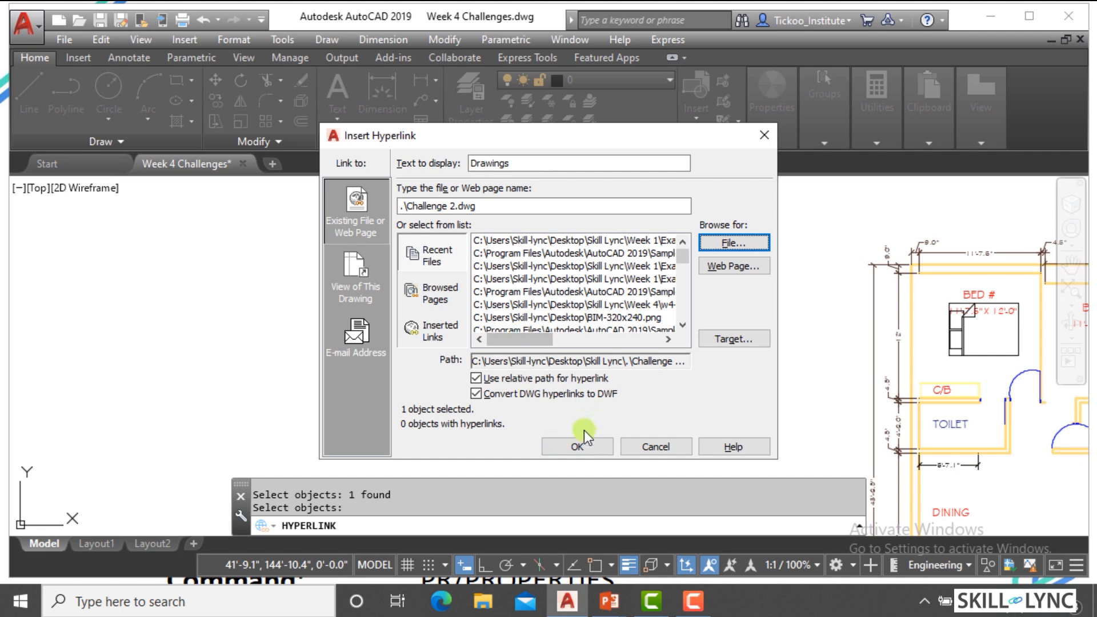
pyautogui.click(577, 448)
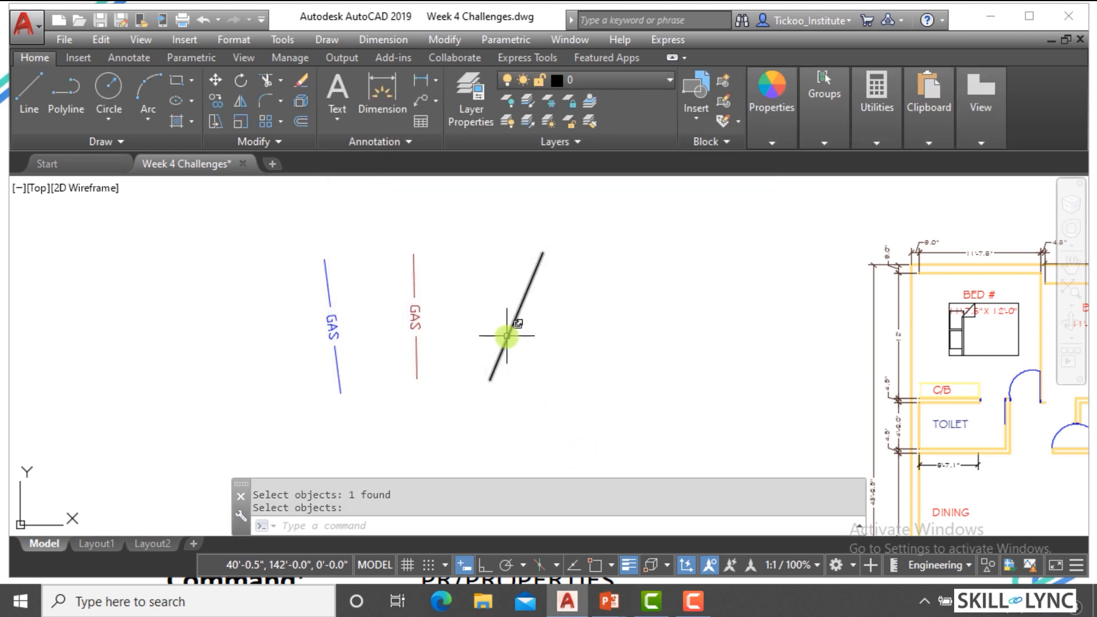
# Step: Follow the diagonal line's hyperlink to open the linked drawing, and return to the Week 4 Challenges drawing
pyautogui.moveTo(506, 336)
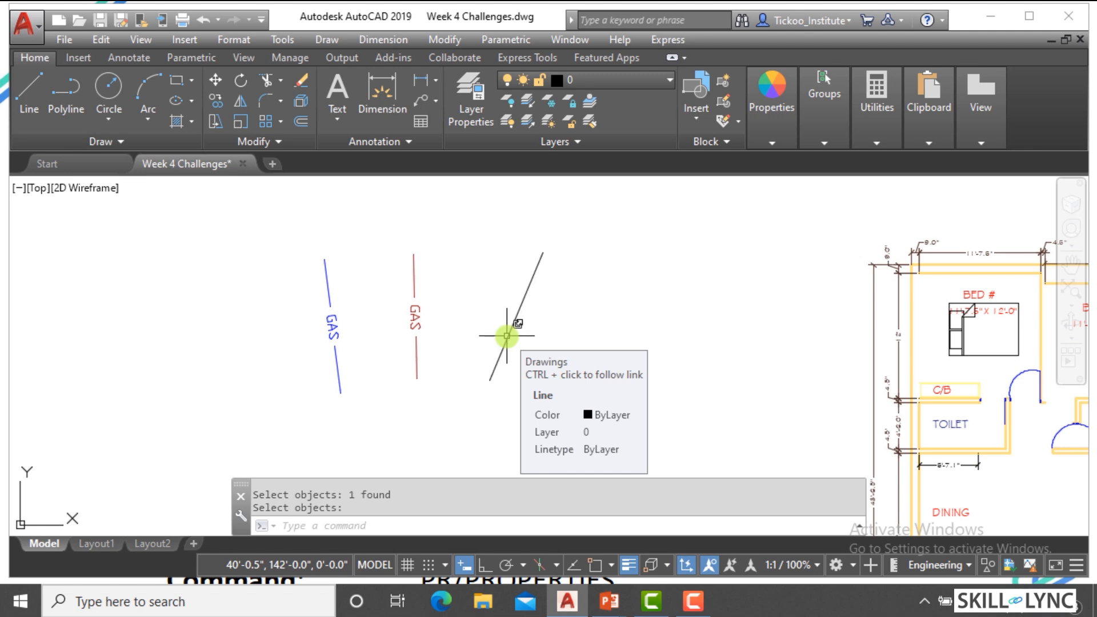
pyautogui.keyDown('ctrl'); pyautogui.click(506, 336); pyautogui.keyUp('ctrl')
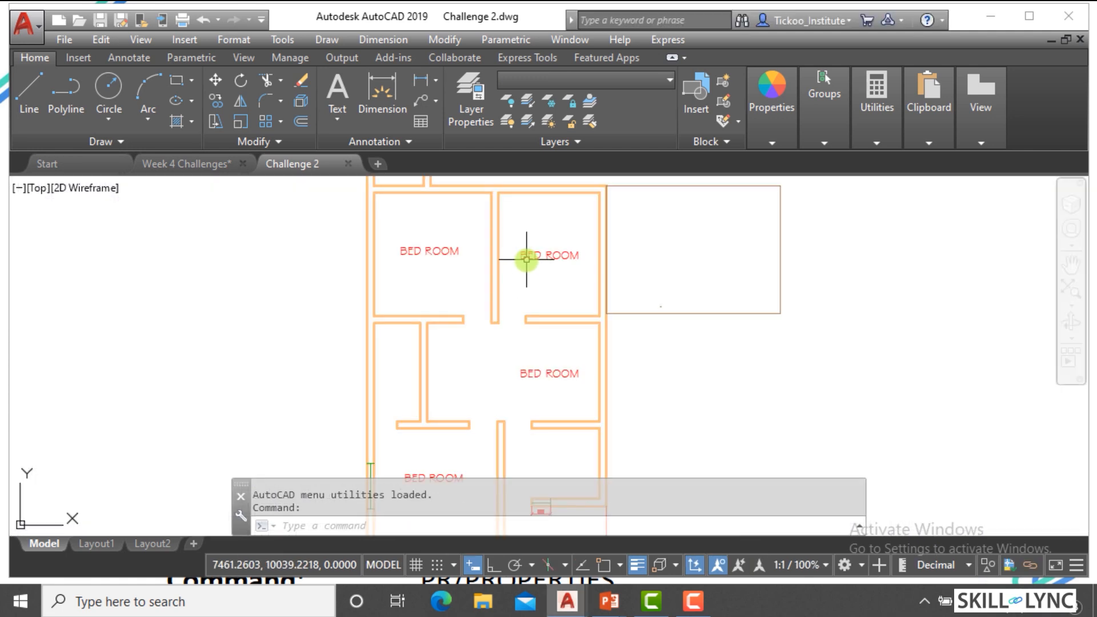
pyautogui.click(175, 164)
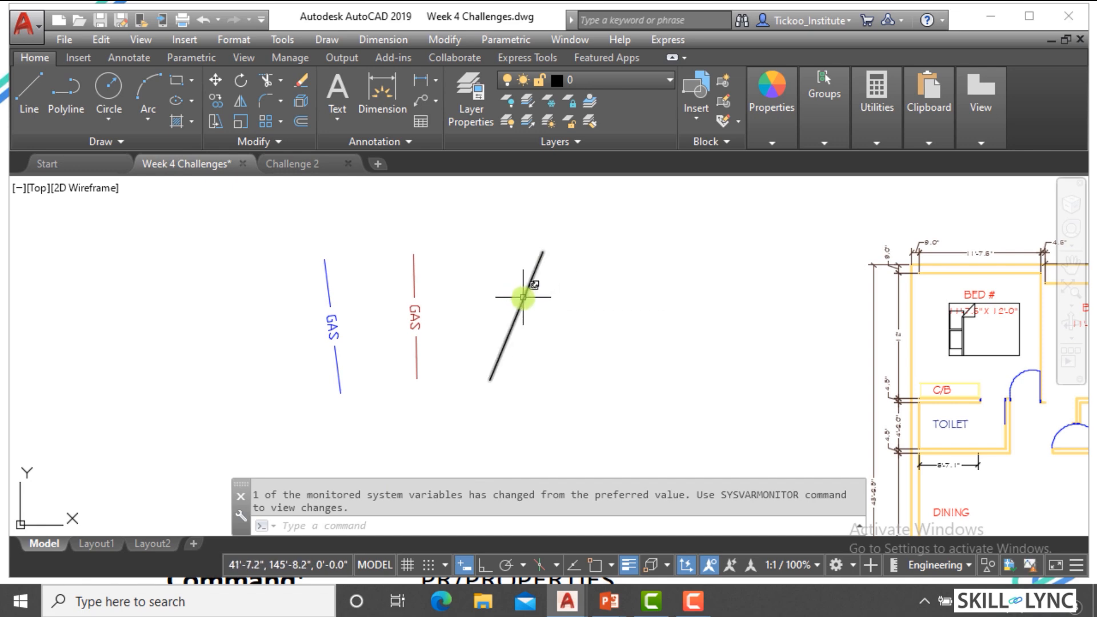
pyautogui.moveTo(523, 297)
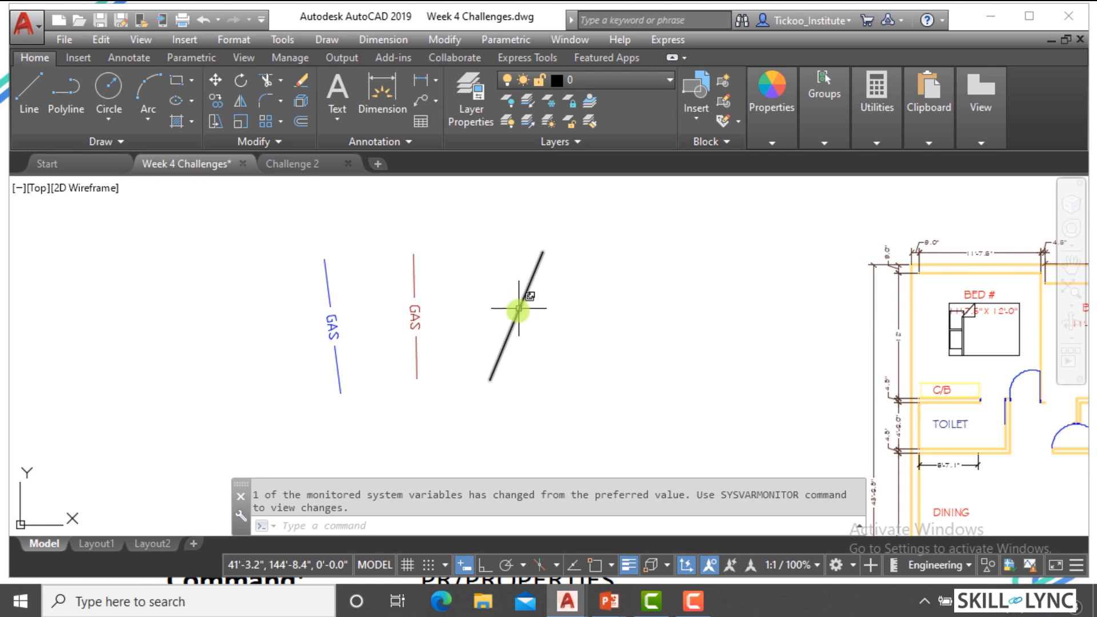
# Step: Switch to the PowerPoint slide show, advance to the slide on quick selection of sketched objects, and return to AutoCAD
pyautogui.click(566, 597)
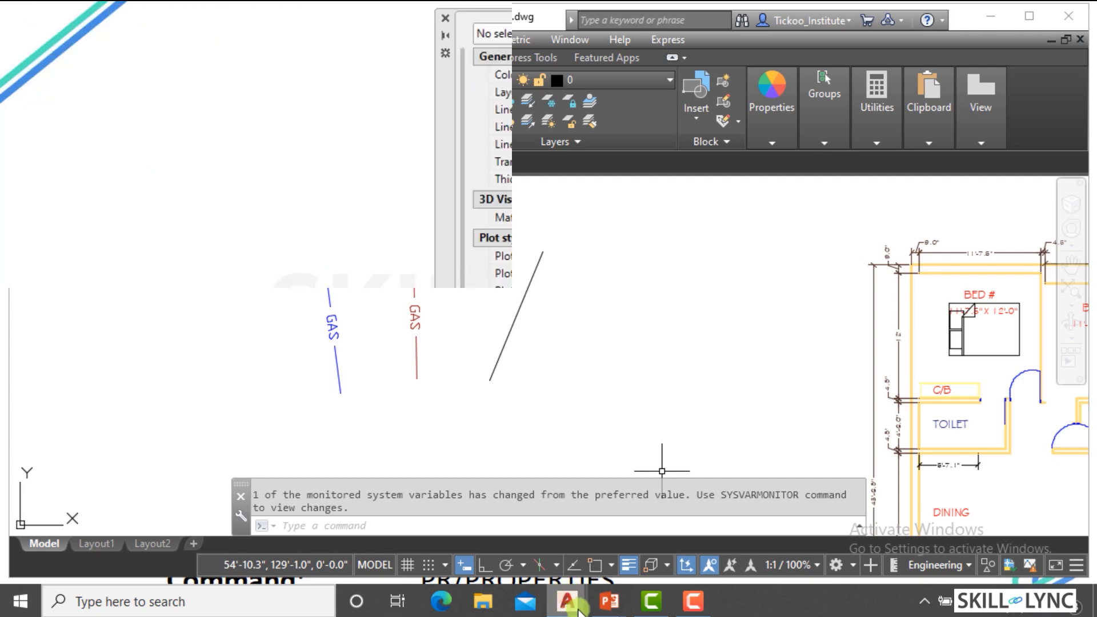
pyautogui.click(644, 402)
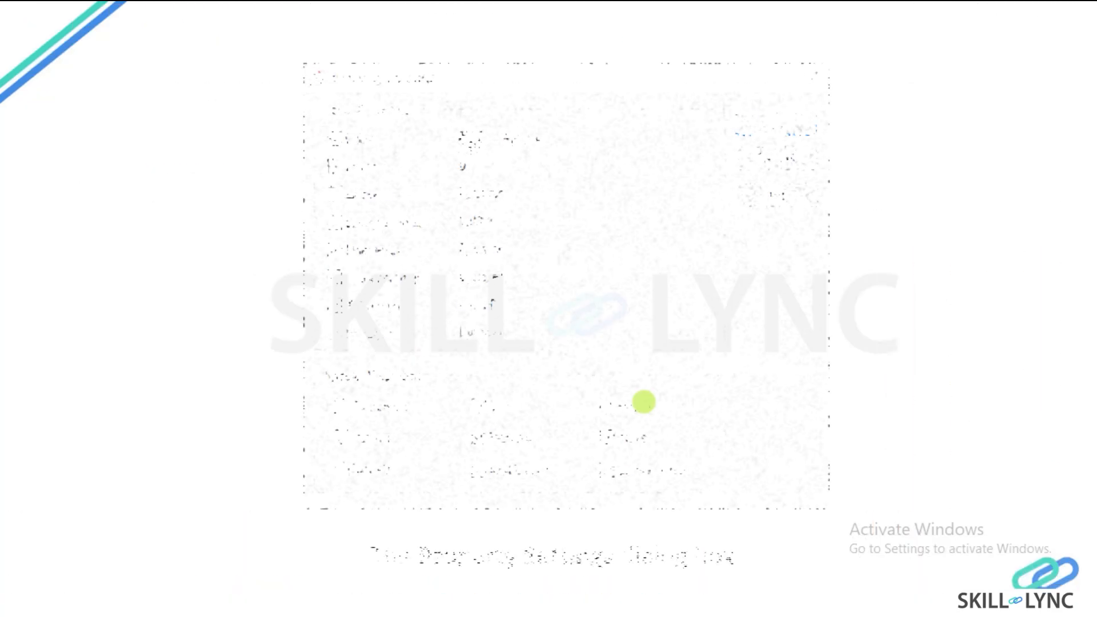
pyautogui.click(644, 402)
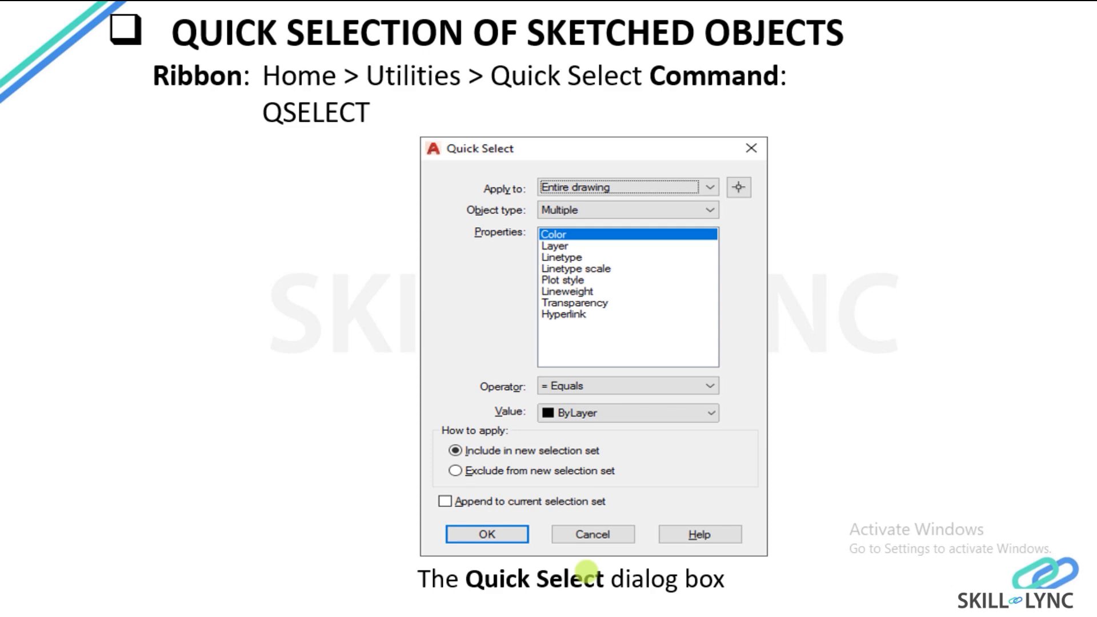
pyautogui.click(577, 563)
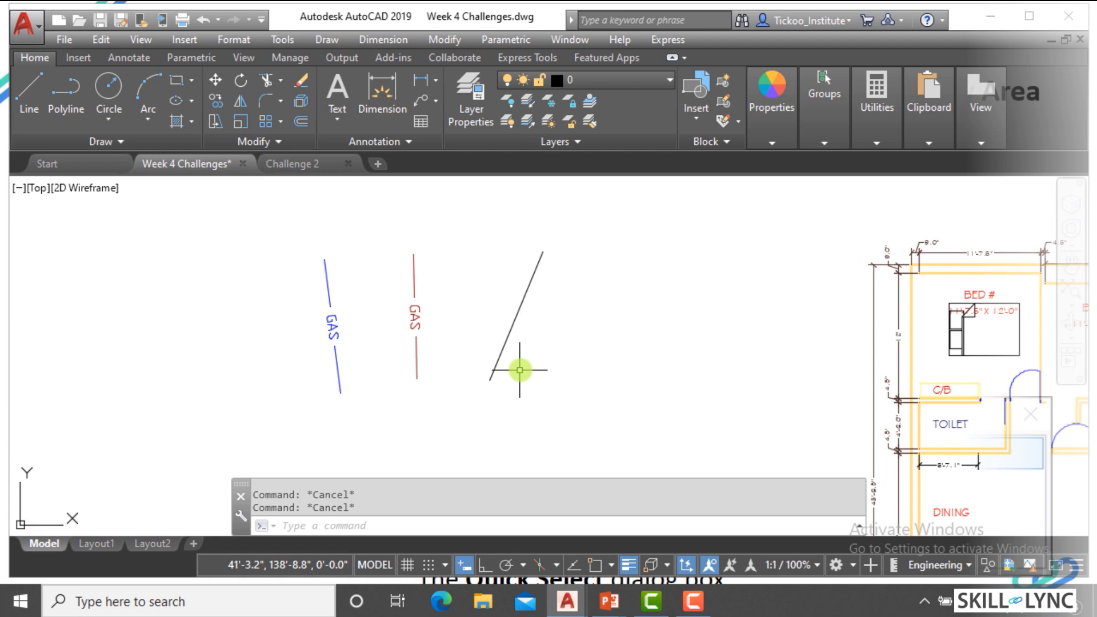
# Step: Bring the gas lines and both floor plans into view and open Quick Select with the QSELECT command
pyautogui.click(533, 346)
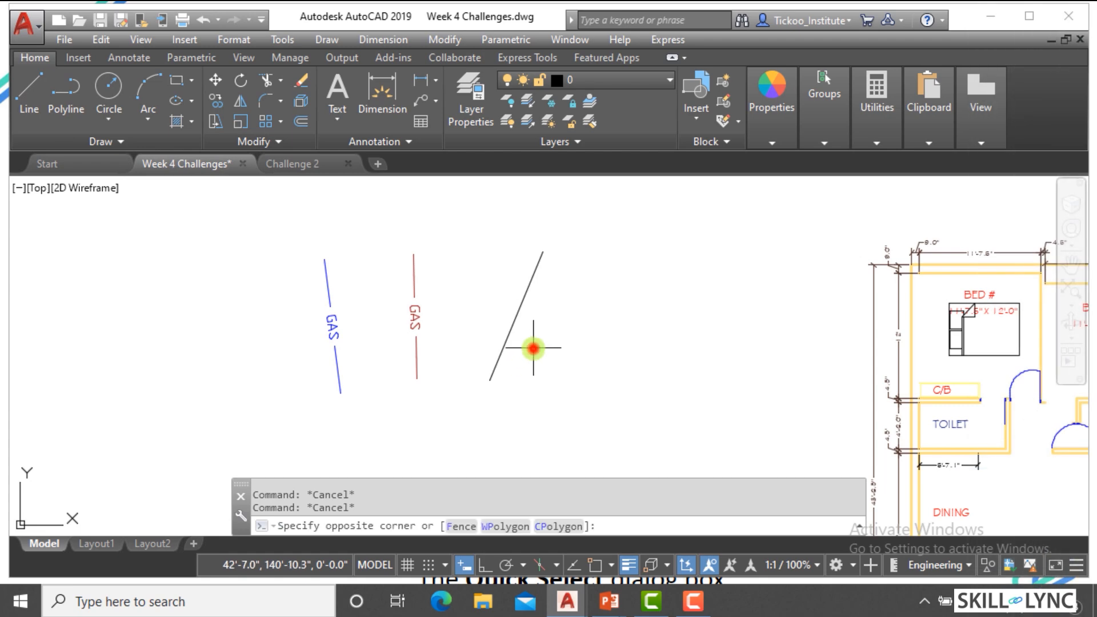
pyautogui.press('Escape')
pyautogui.scroll(-5, 409, 320)
pyautogui.scroll(-3, 460, 335)
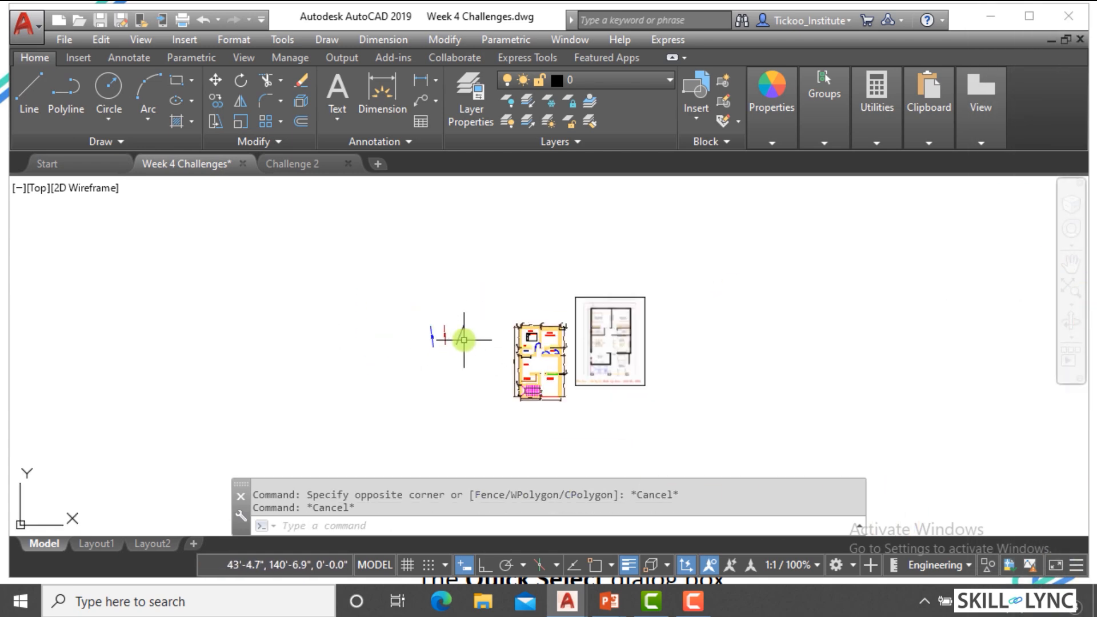
pyautogui.scroll(2, 566, 391)
pyautogui.scroll(2, 566, 390)
pyautogui.press('Escape')
pyautogui.click(392, 522)
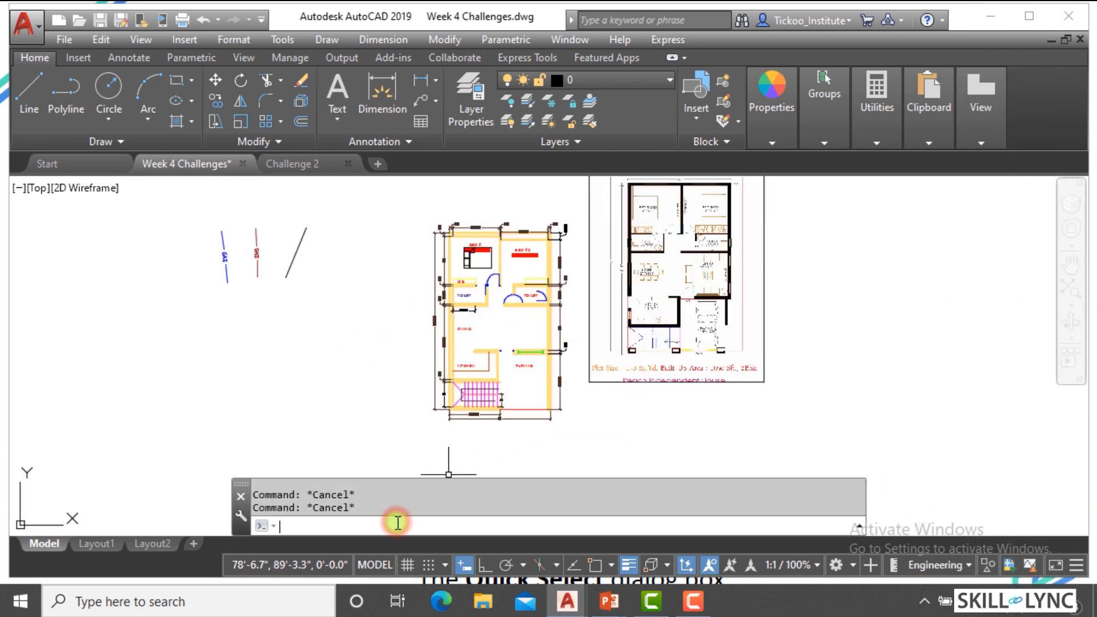
pyautogui.write('qselect')
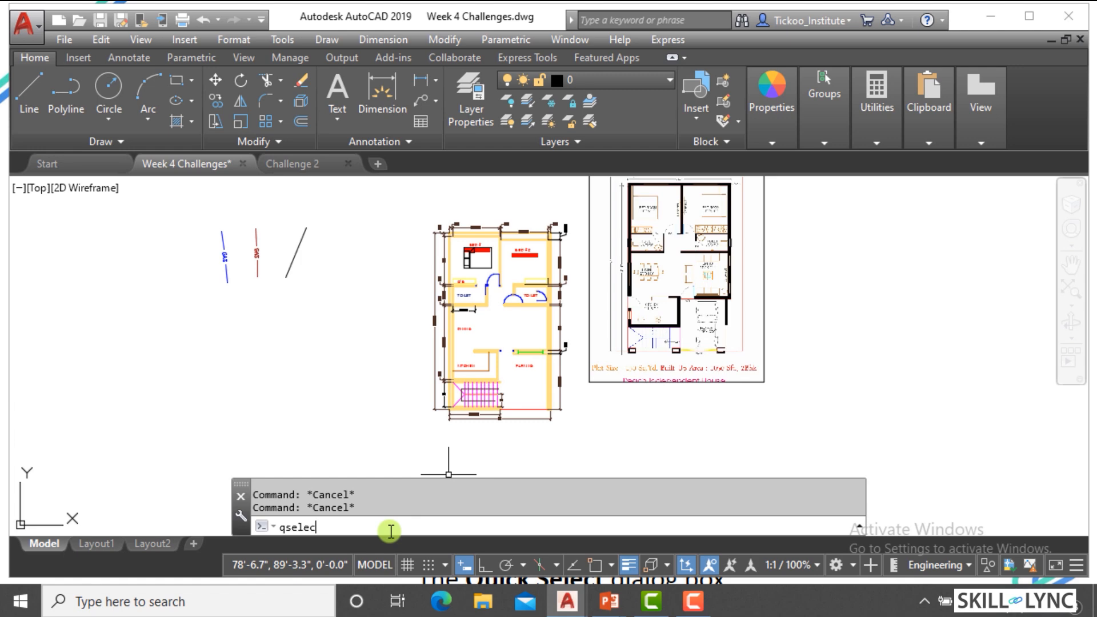
pyautogui.press('Return')
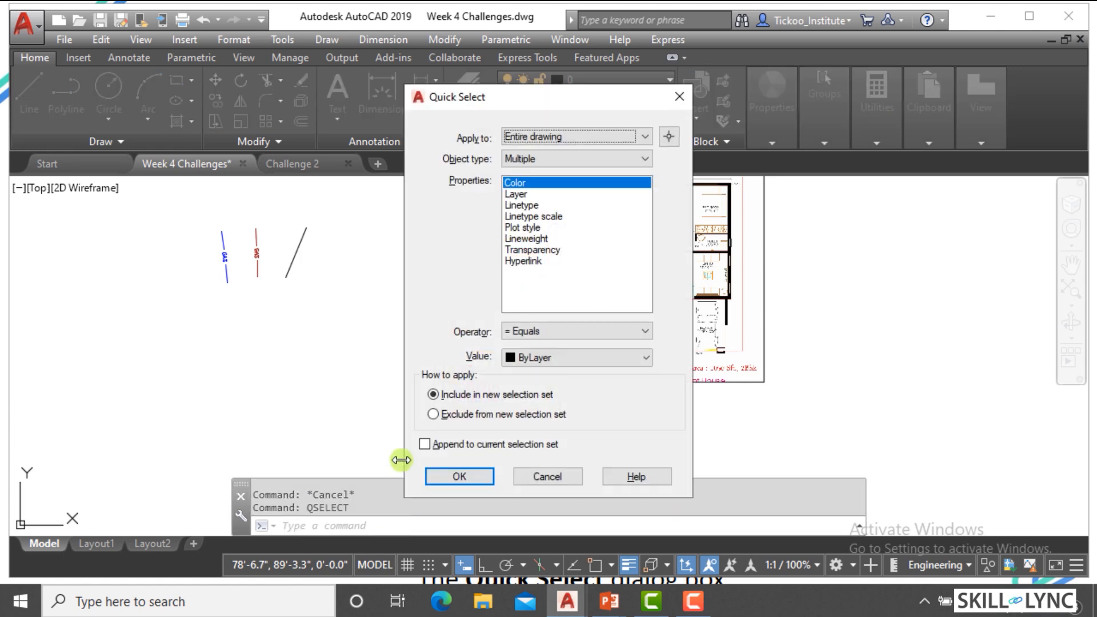
# Step: Check the Quick Select slide in PowerPoint for the command's location, and return to the Quick Select dialog in AutoCAD
pyautogui.hotkey('alt', 'Tab')
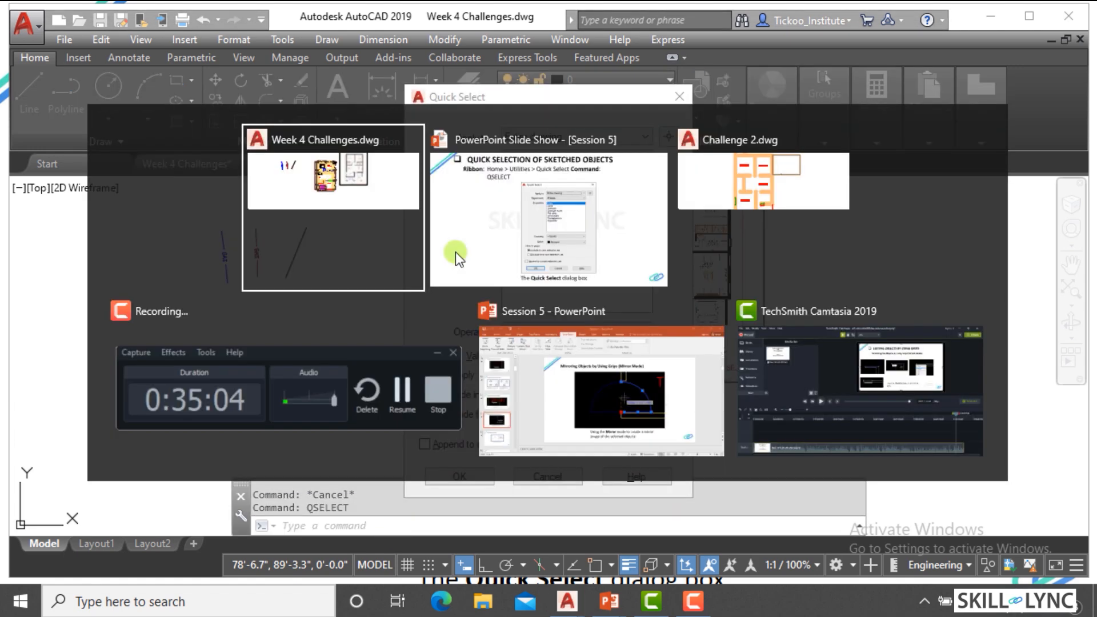
pyautogui.hotkey('alt', 'Tab')
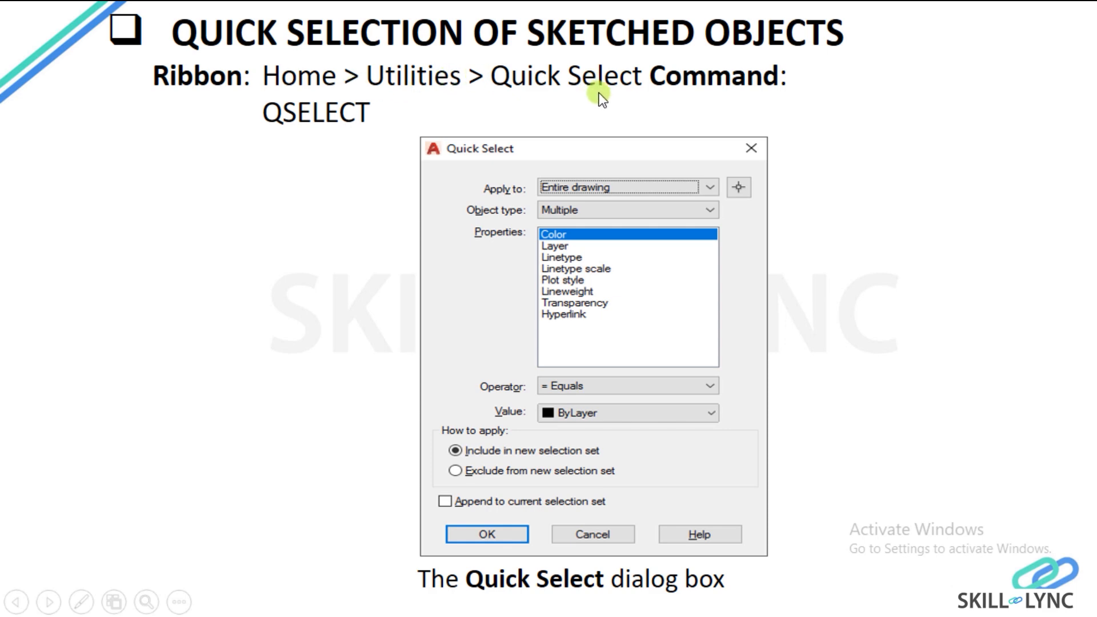
pyautogui.hotkey('alt', 'Tab')
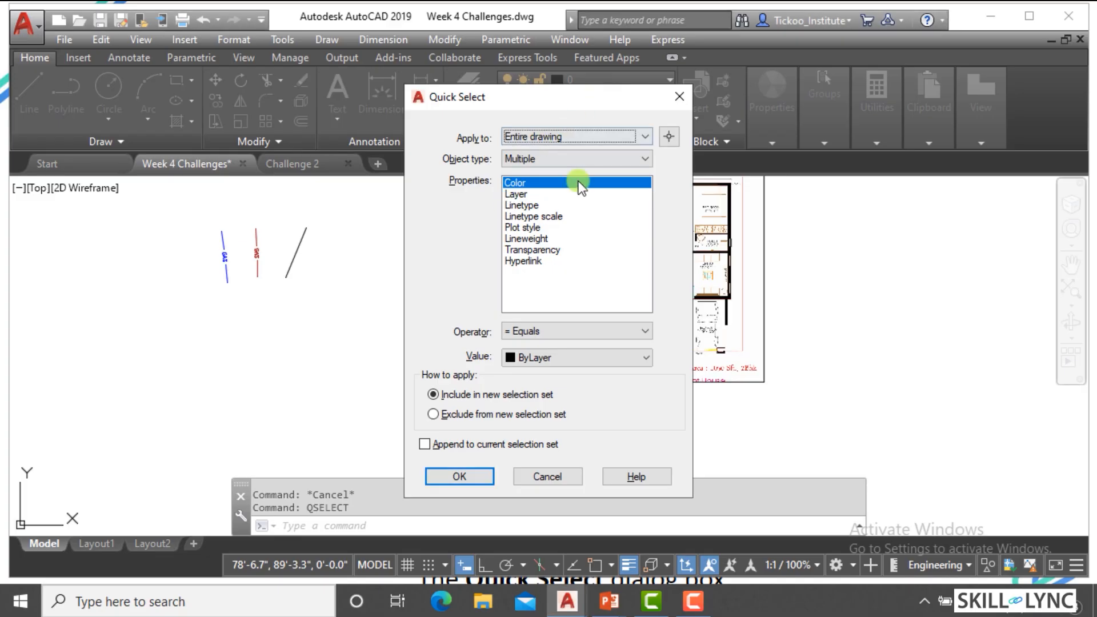
# Step: Close Quick Select, then reopen it from the drawing utilities and move its dialog clear of the floor plans
pyautogui.click(680, 99)
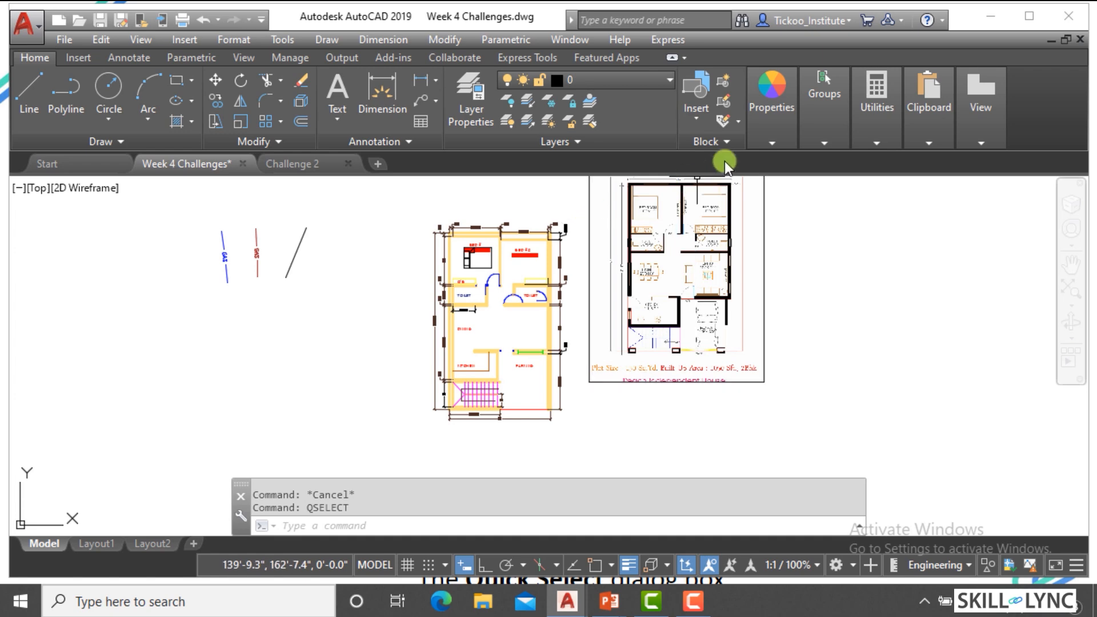
pyautogui.click(811, 142)
pyautogui.click(877, 141)
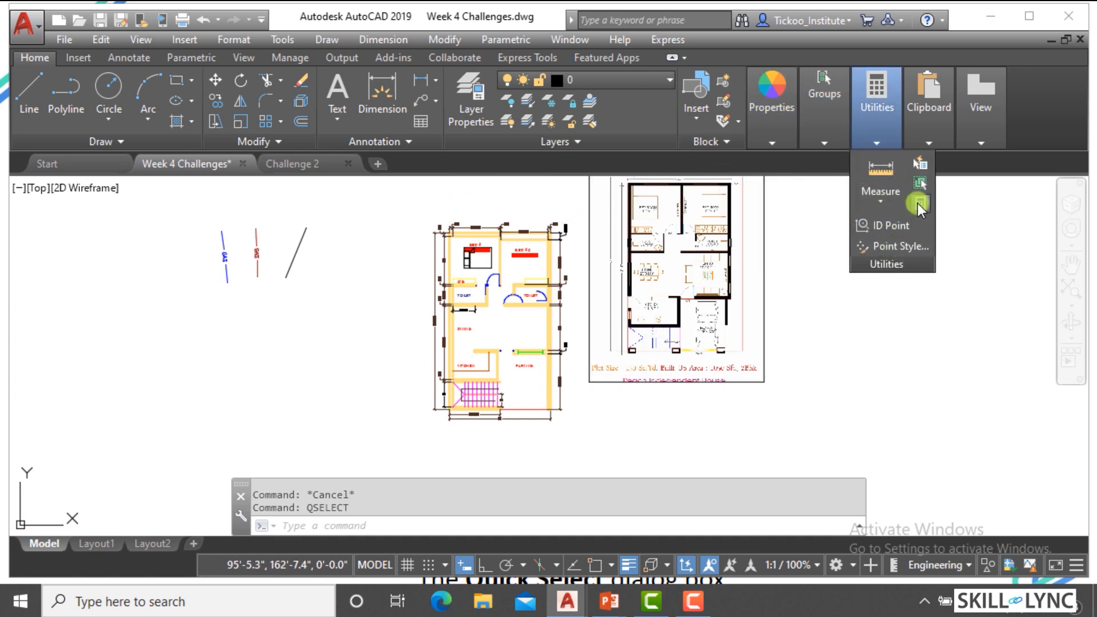
pyautogui.click(920, 162)
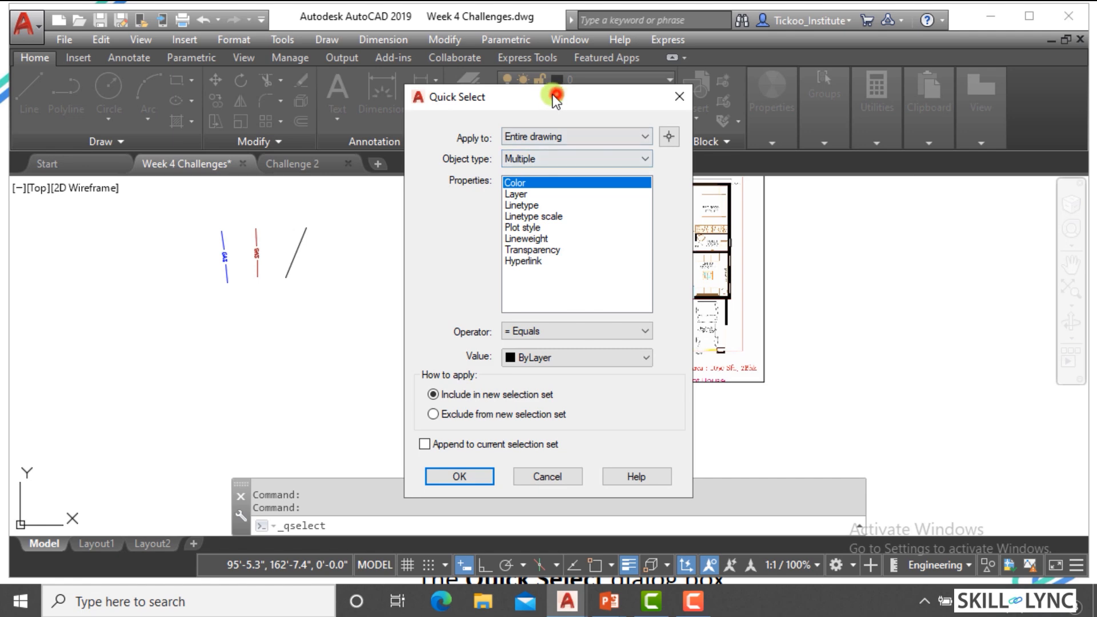
pyautogui.moveTo(553, 95); pyautogui.dragTo(296, 99)
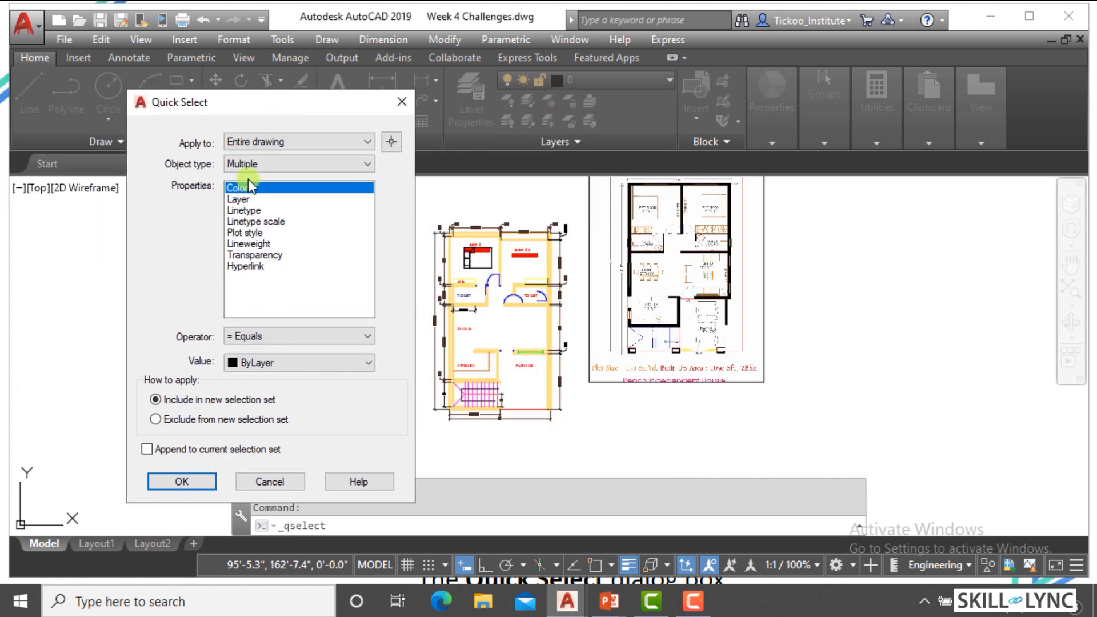
# Step: Limit Quick Select to the objects of the coloured floor plan with a selection window, and close the dialog without applying it
pyautogui.click(392, 143)
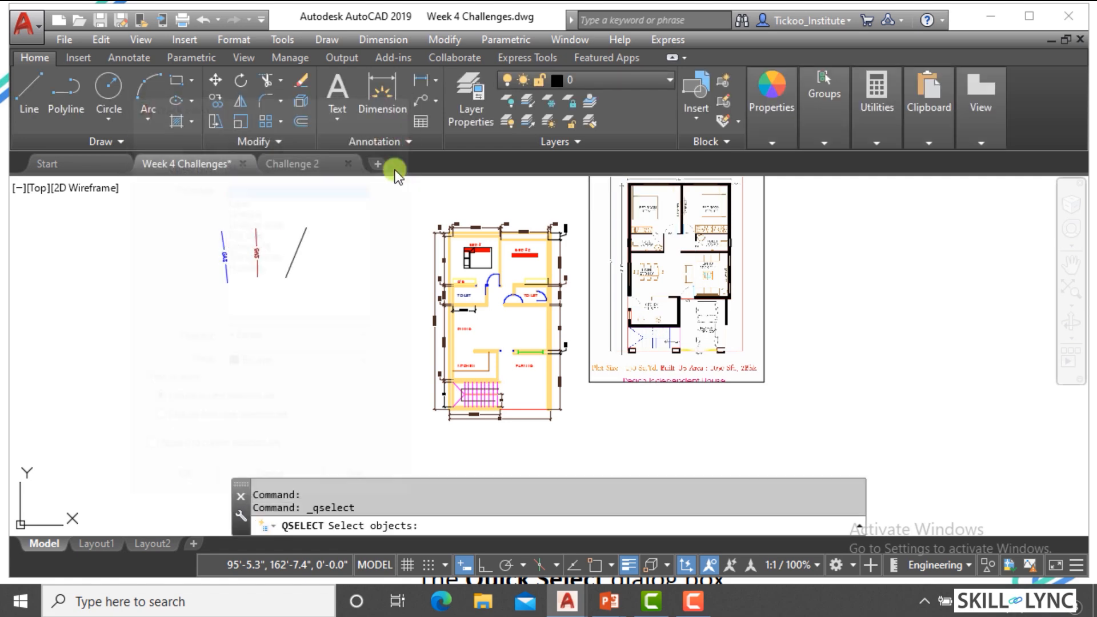
pyautogui.click(409, 199)
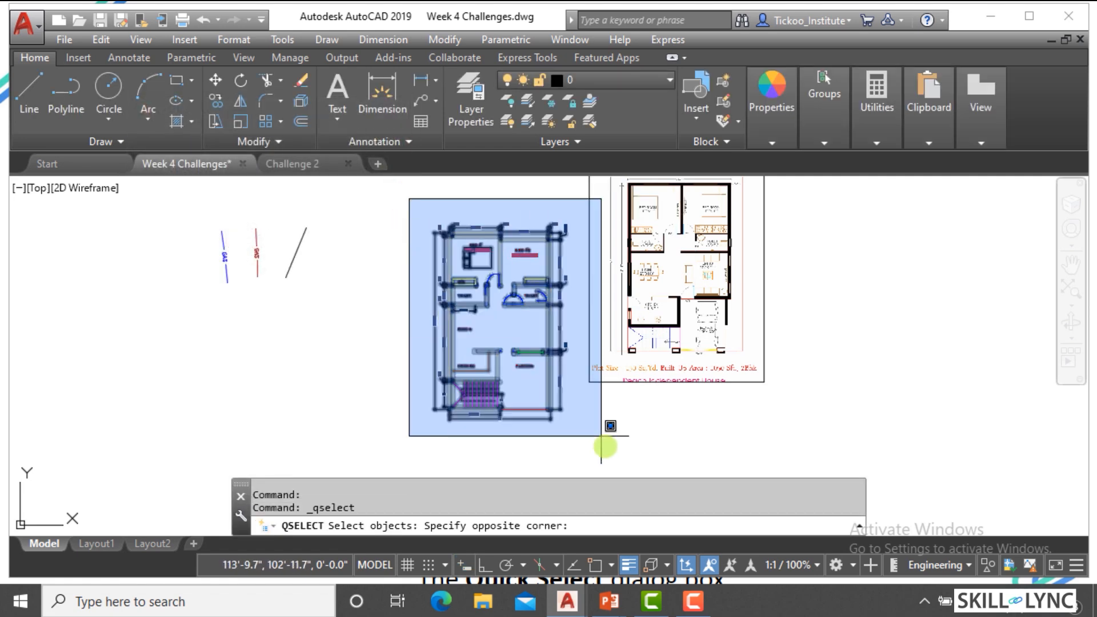
pyautogui.click(609, 461)
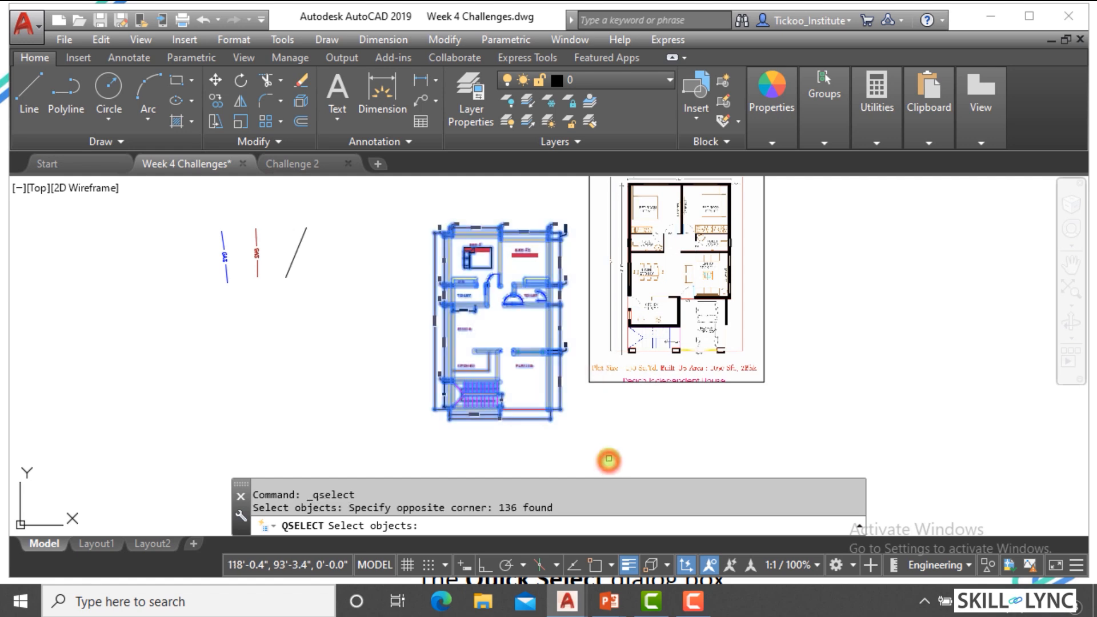
pyautogui.press('Return')
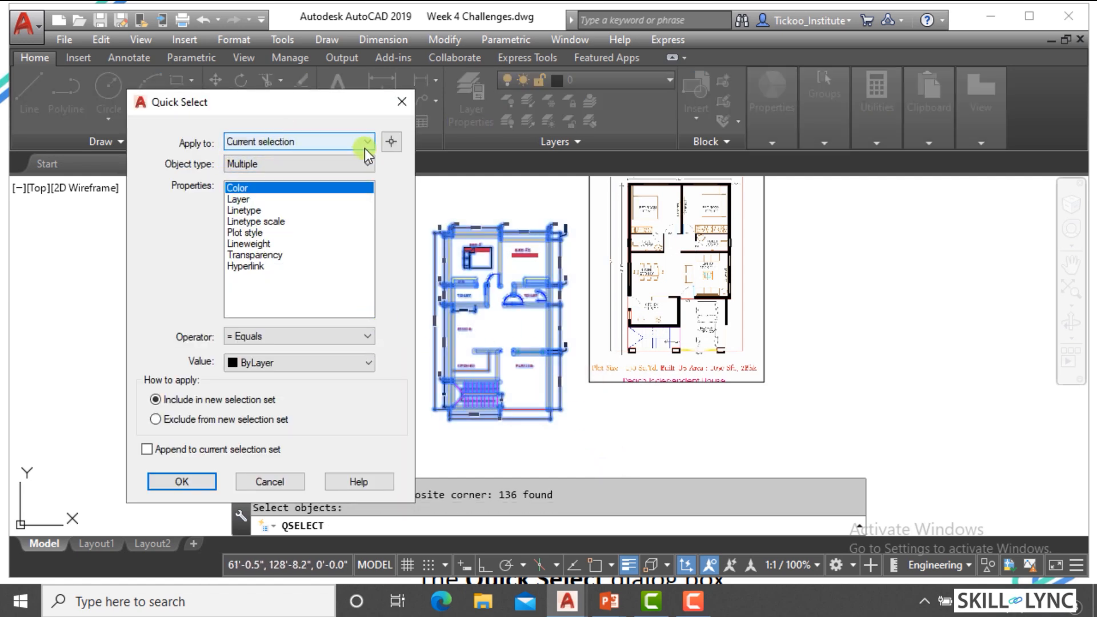
pyautogui.click(402, 105)
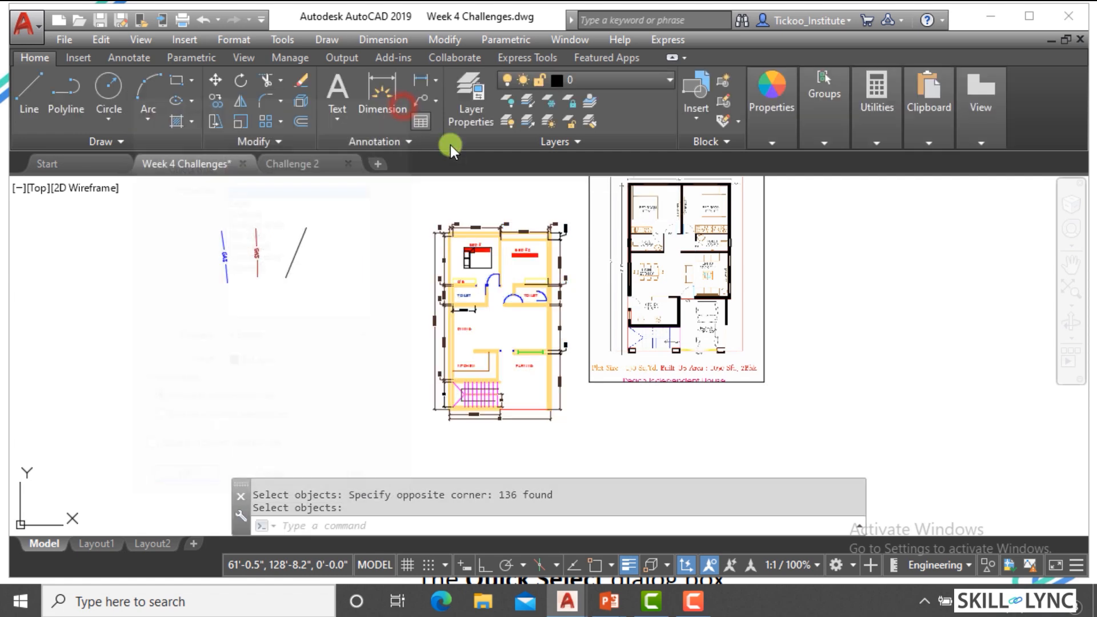
# Step: Open Quick Select with the QSELECT command, clear of the floor plans, and choose Multiple as the object type
pyautogui.write('Qs')
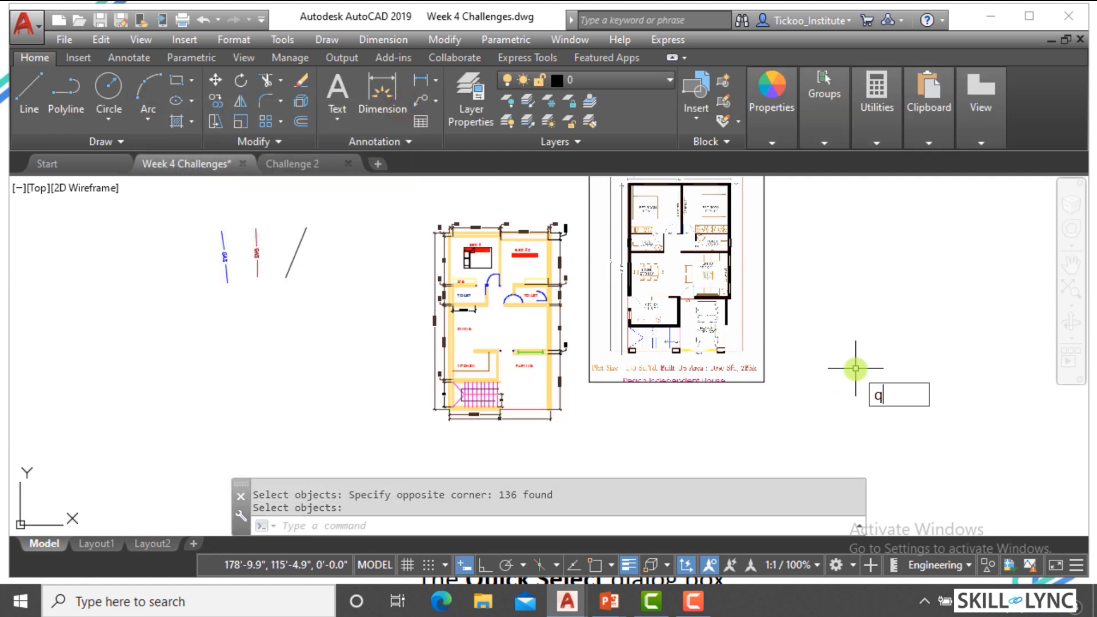
pyautogui.write('elect')
pyautogui.press('Return')
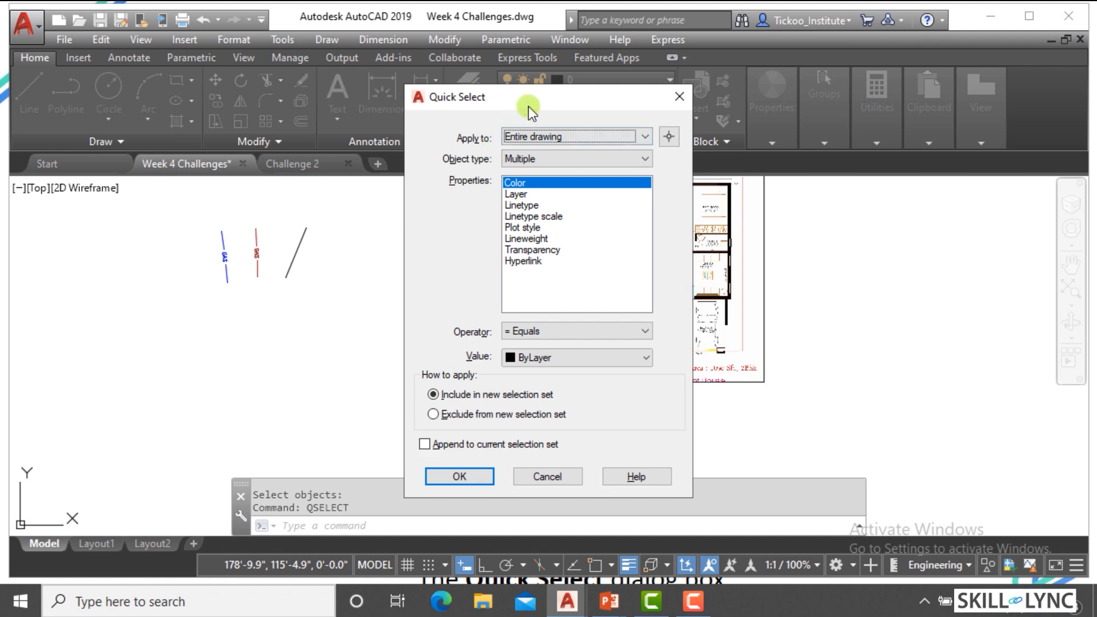
pyautogui.moveTo(513, 106); pyautogui.dragTo(184, 113)
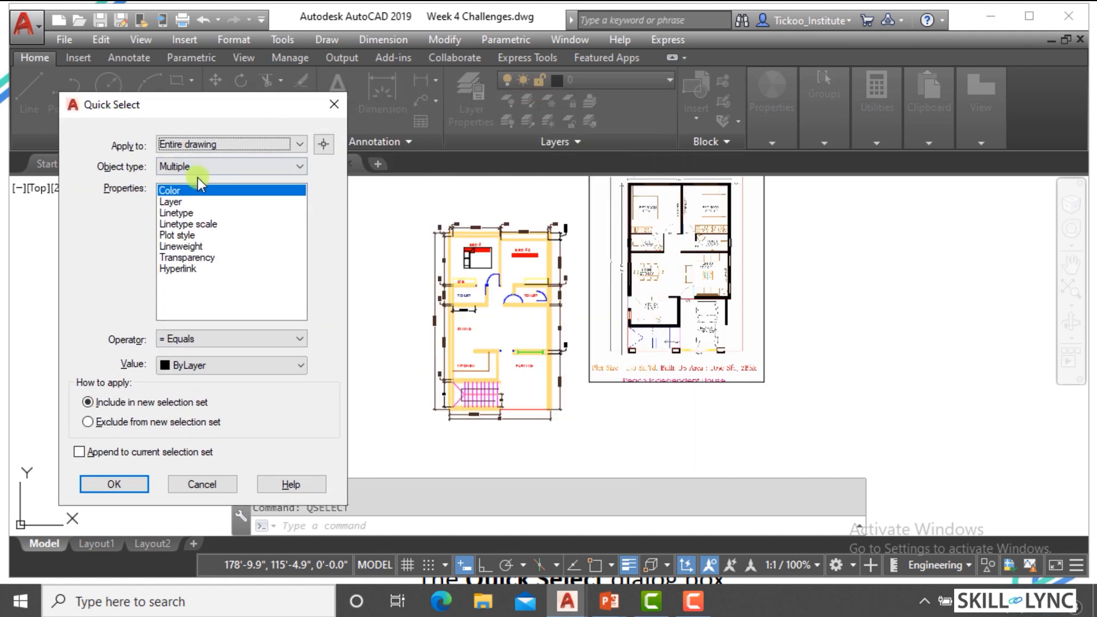
pyautogui.click(204, 167)
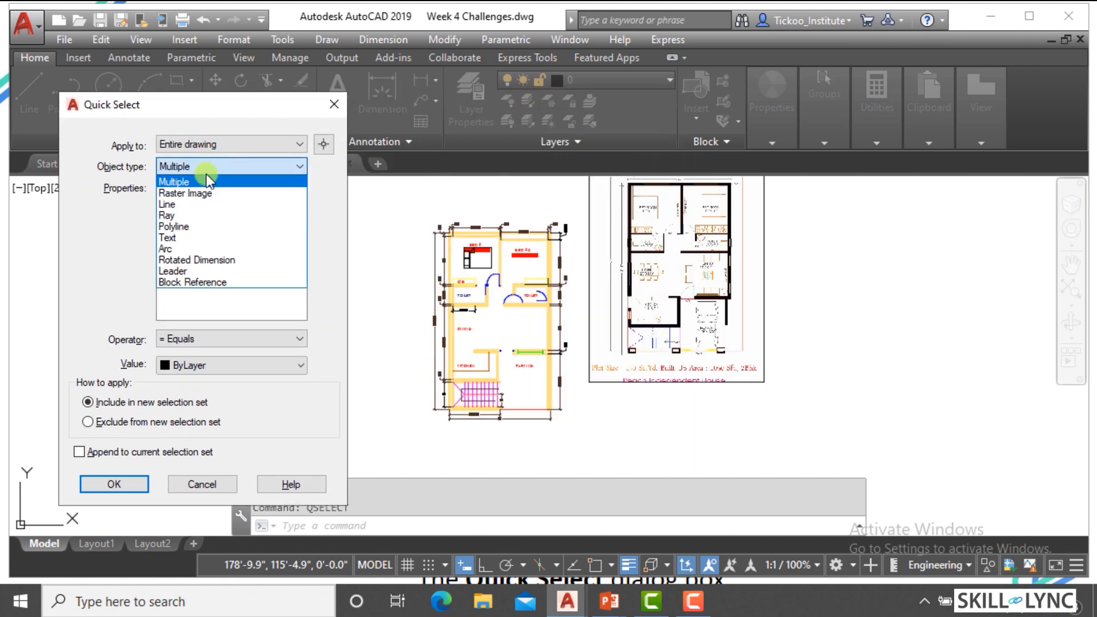
pyautogui.click(203, 182)
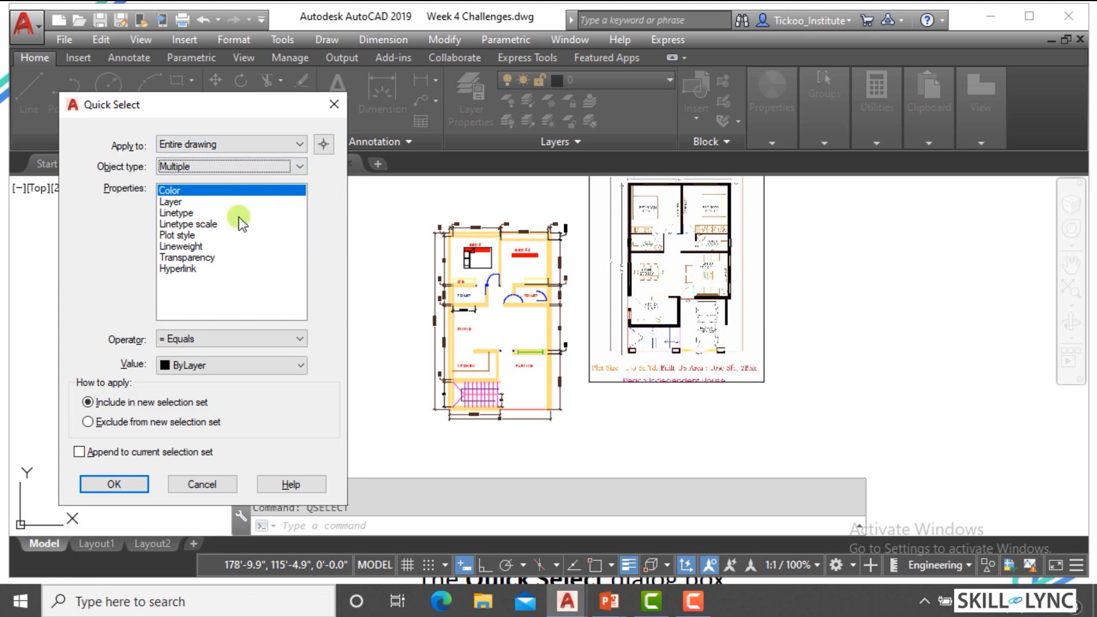
# Step: Select all objects in the entire drawing whose Layer property equals Dimensions
pyautogui.click(170, 202)
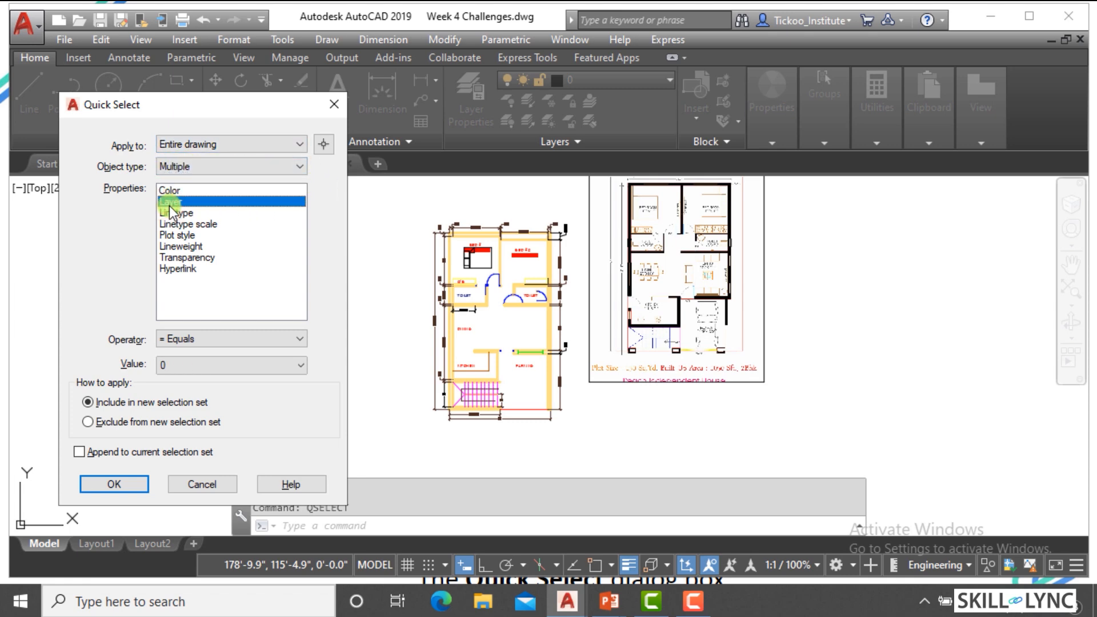
pyautogui.click(180, 365)
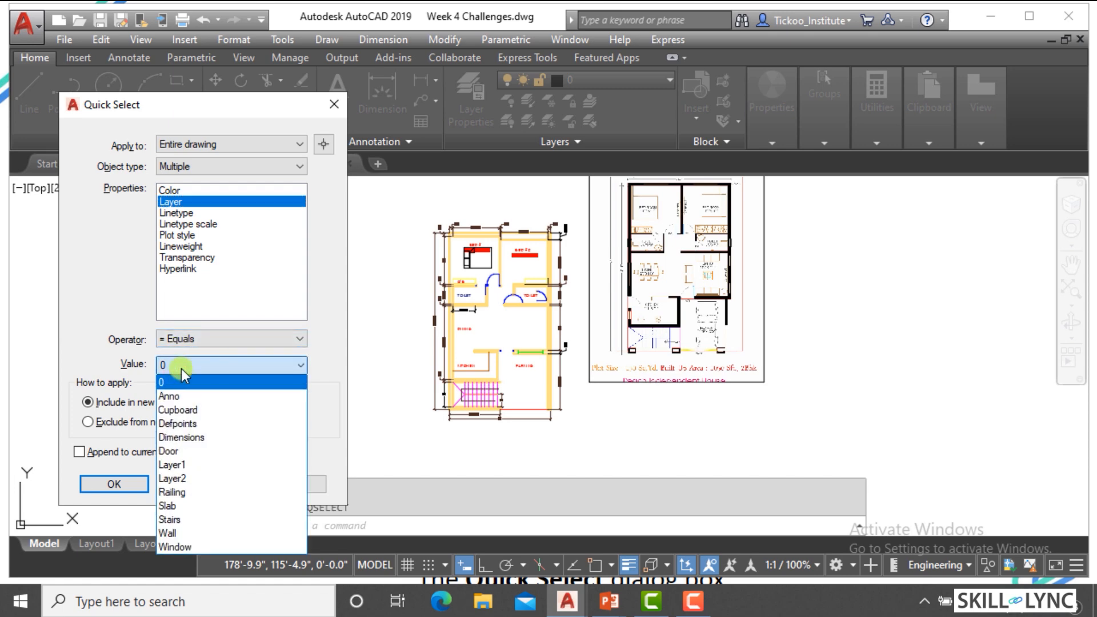
pyautogui.click(181, 438)
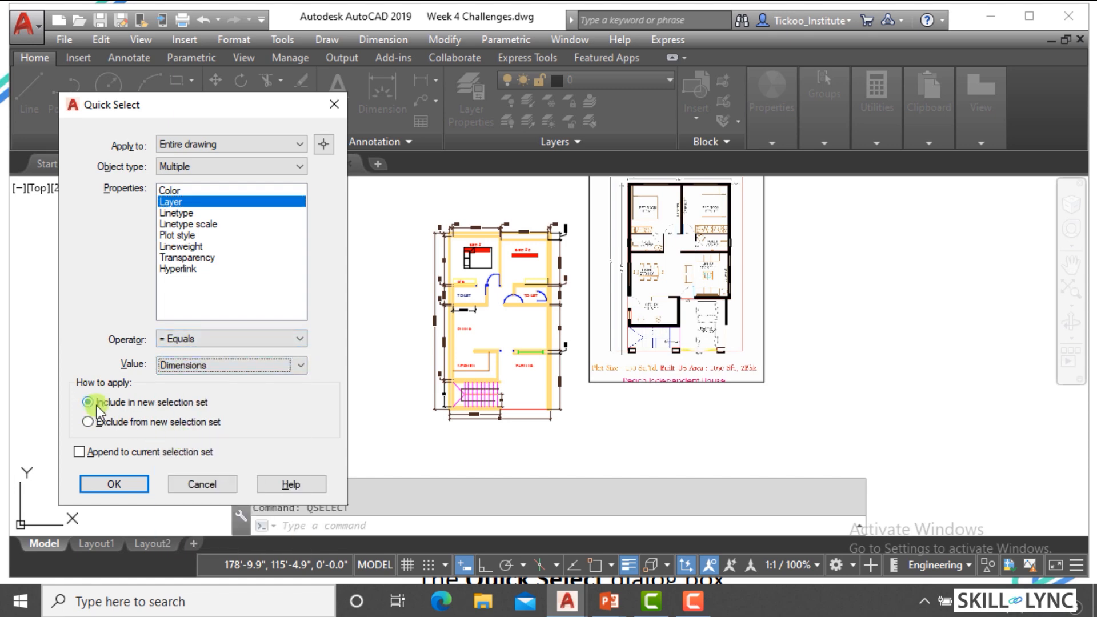
pyautogui.click(114, 483)
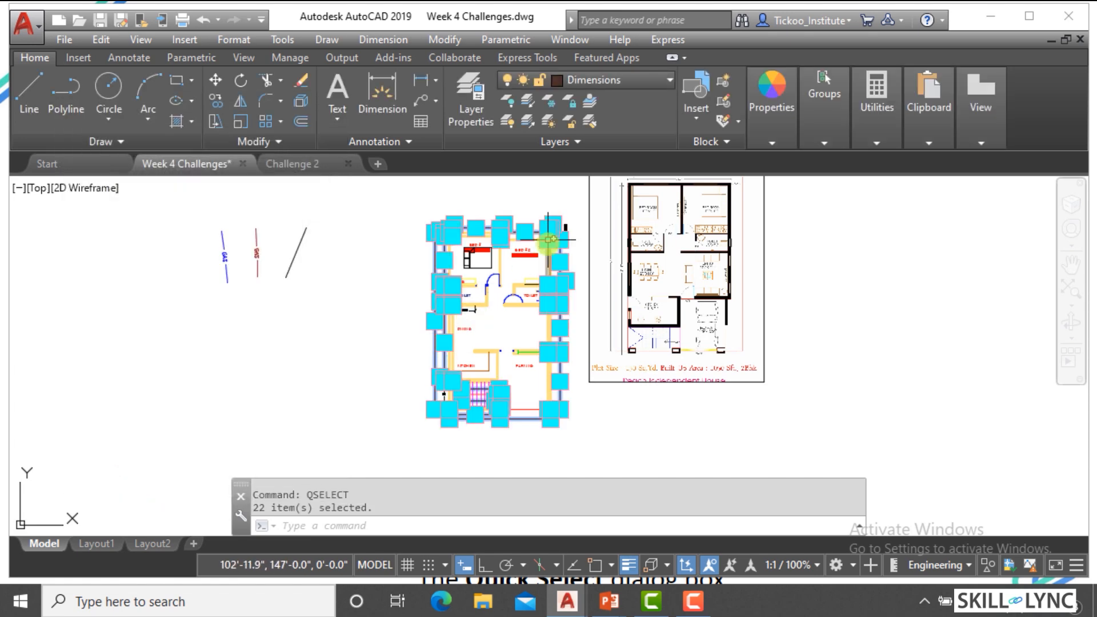
# Step: Reassign the selected dimensions to layer 0, and undo that layer change
pyautogui.scroll(4, 551, 229)
pyautogui.scroll(1, 551, 227)
pyautogui.scroll(1, 559, 223)
pyautogui.scroll(-1, 564, 223)
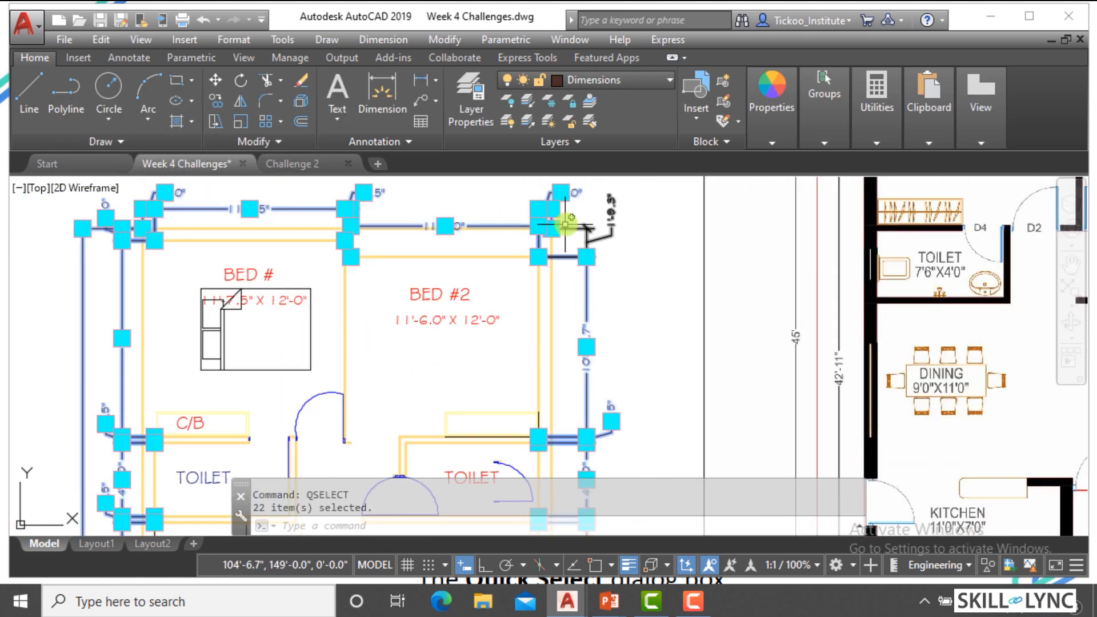
pyautogui.scroll(-2, 566, 223)
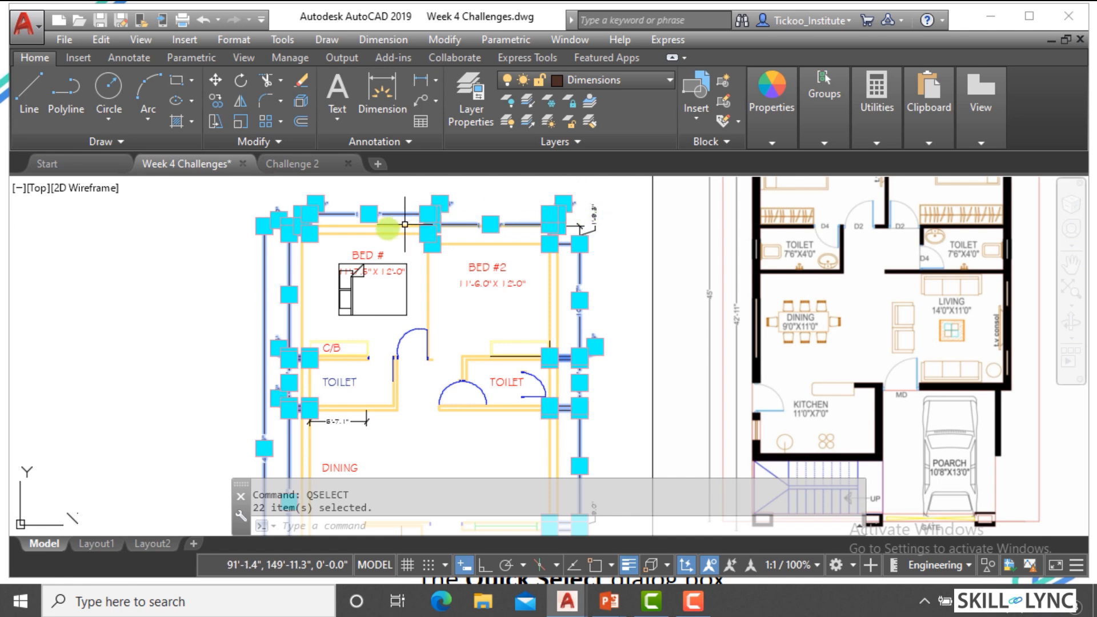
pyautogui.click(605, 86)
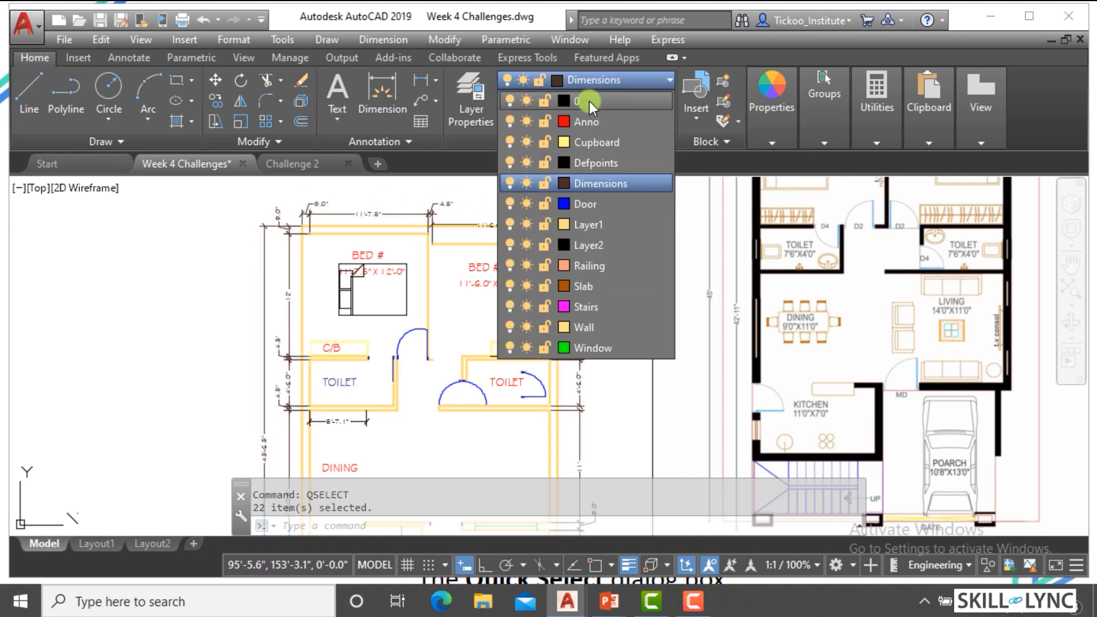
pyautogui.click(590, 100)
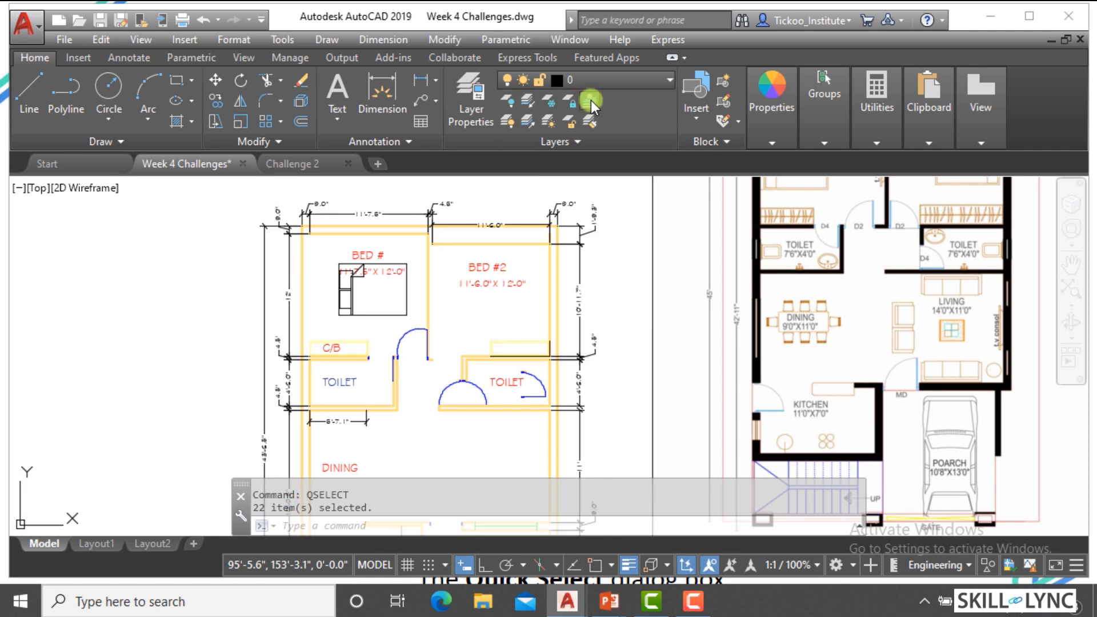
pyautogui.press('Escape')
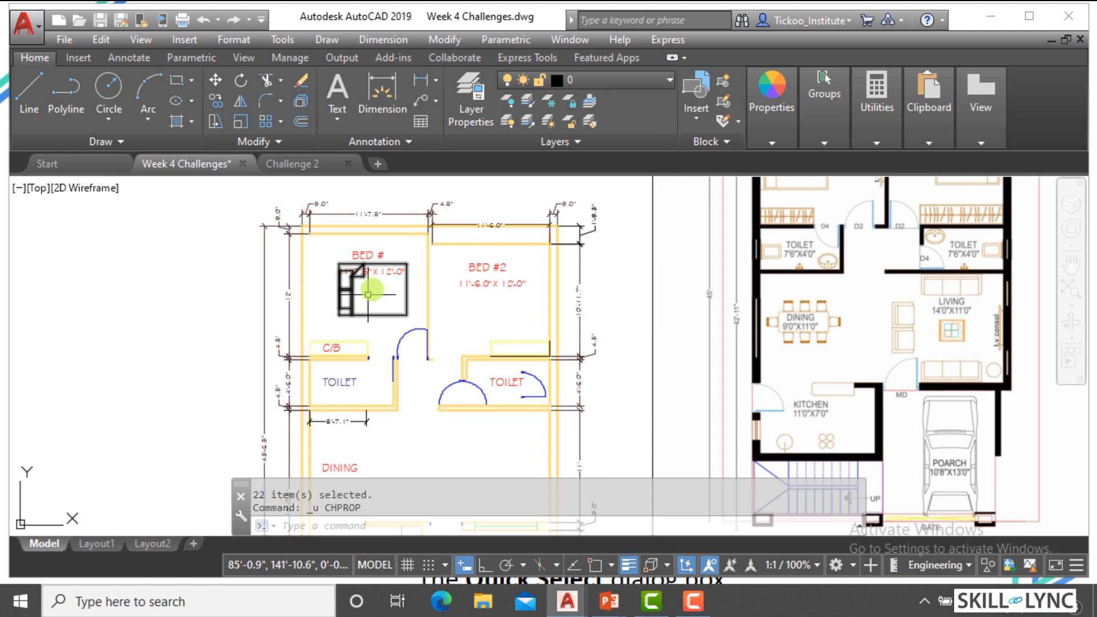
pyautogui.press('Escape')
# Step: Examine the coloured floor plan's room labels and check which layer the BED #2 label is on
pyautogui.scroll(5, 473, 231)
pyautogui.scroll(-6, 478, 233)
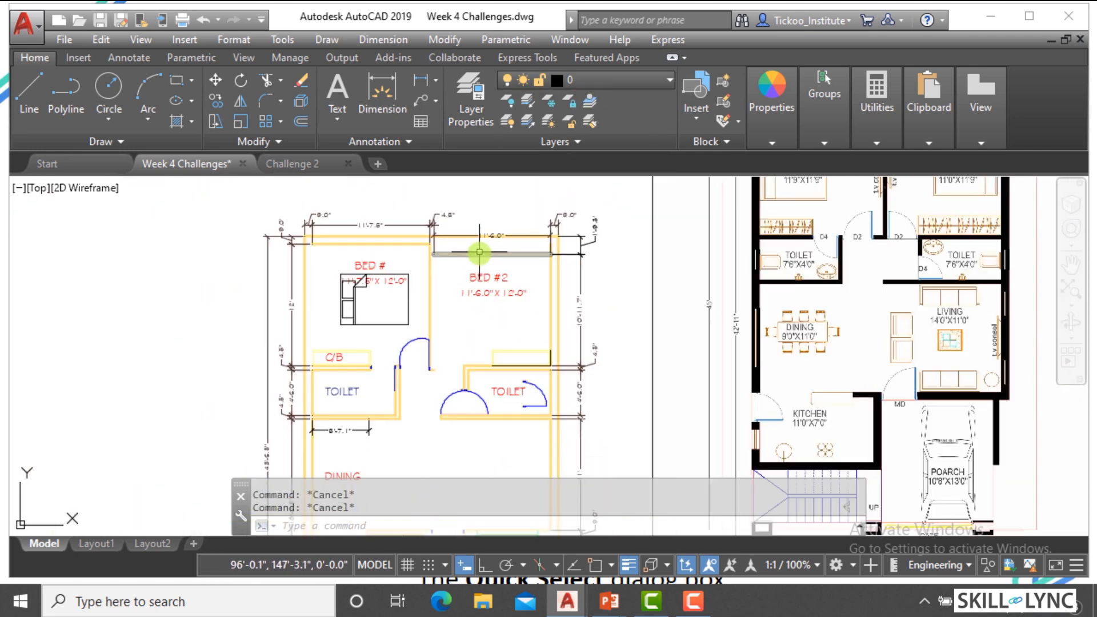
pyautogui.scroll(5, 486, 240)
pyautogui.scroll(-4, 495, 277)
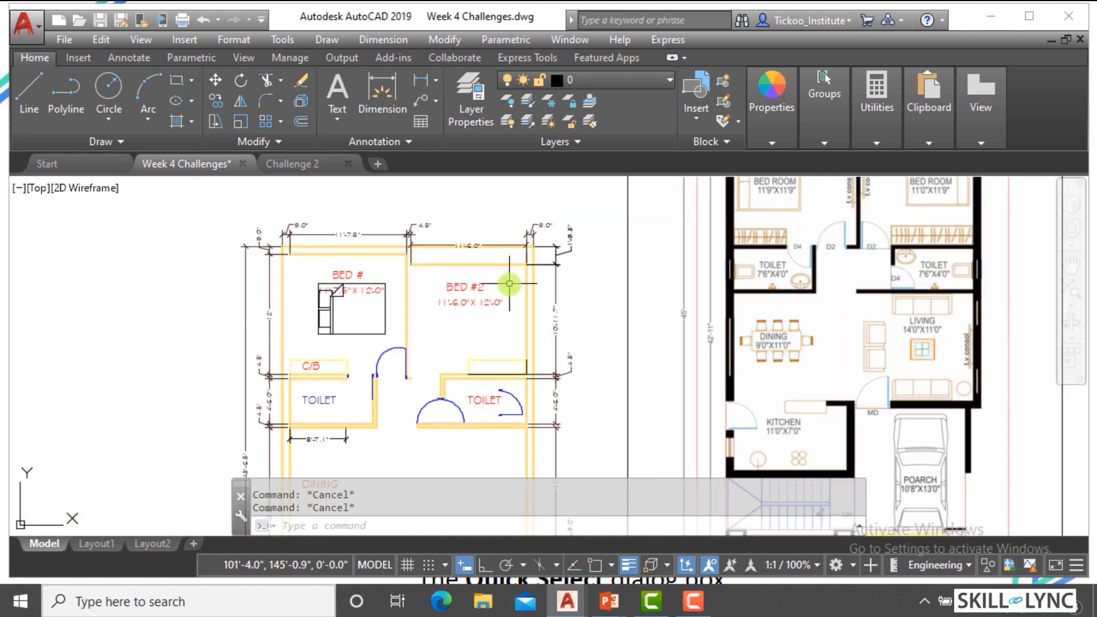
pyautogui.click(471, 287)
pyautogui.press('Escape')
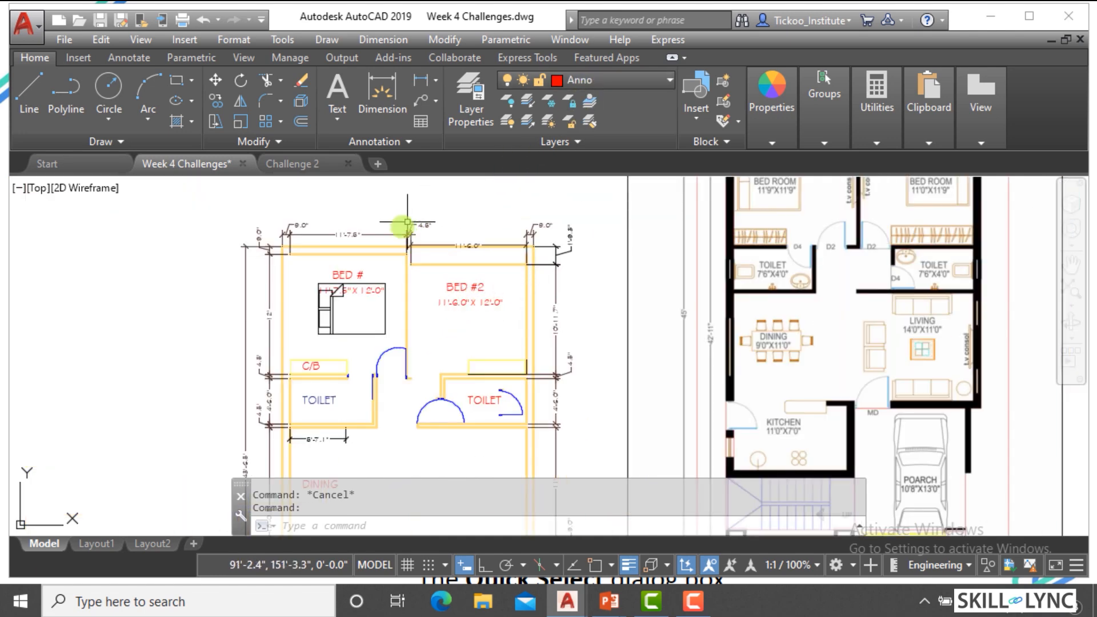
pyautogui.scroll(-4, 480, 272)
pyautogui.scroll(4, 480, 272)
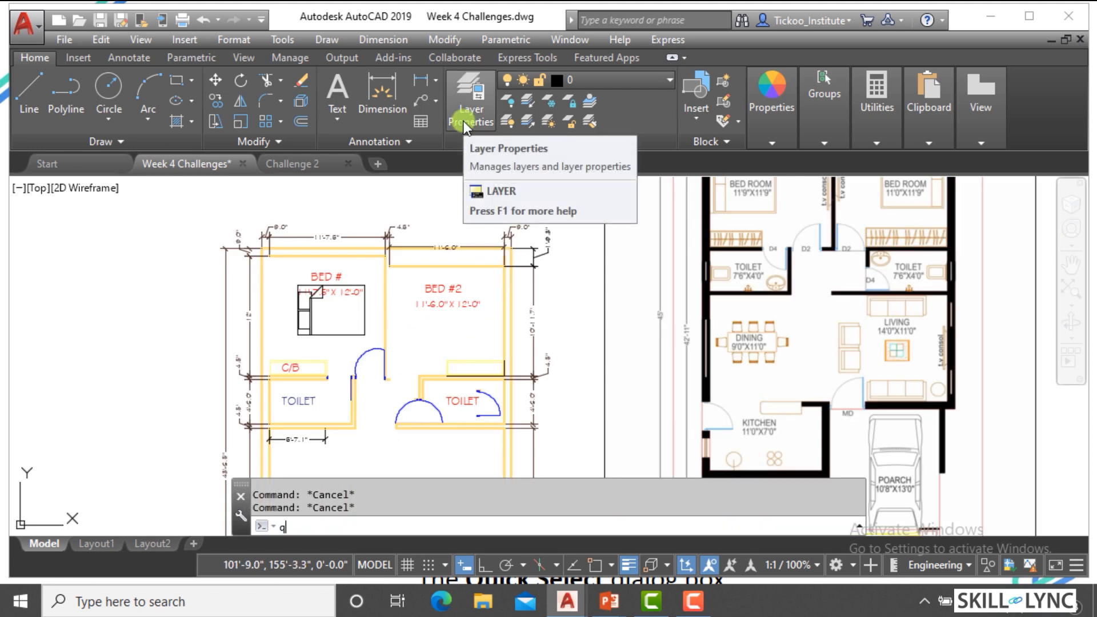
# Step: Quick-select all Text objects in the entire drawing whose Layer property equals Anno
pyautogui.write('Qse')
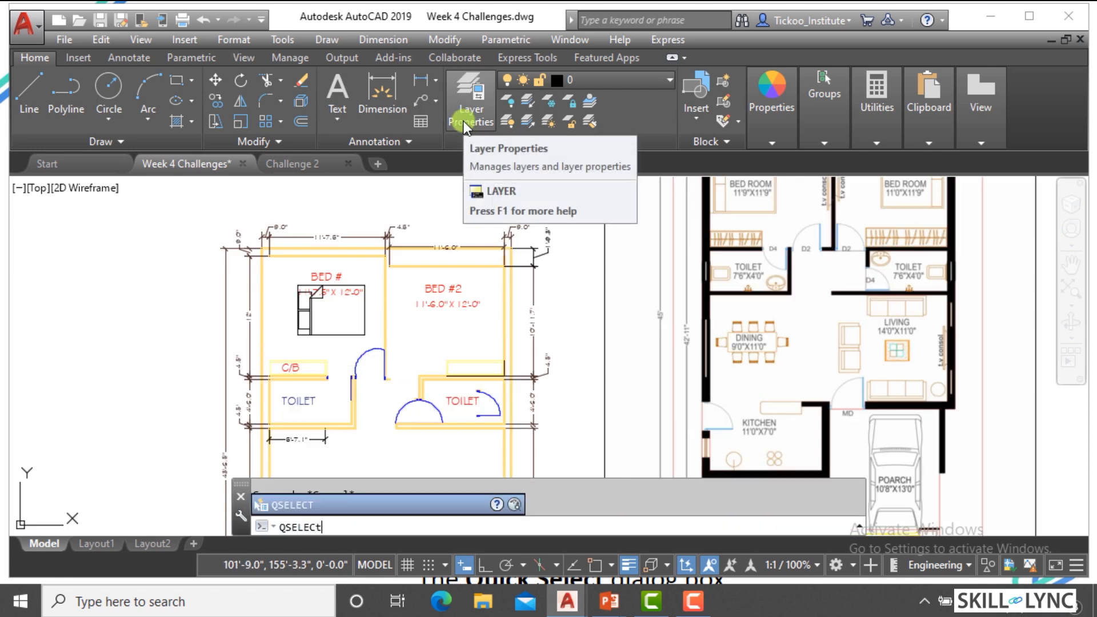
pyautogui.press('Return')
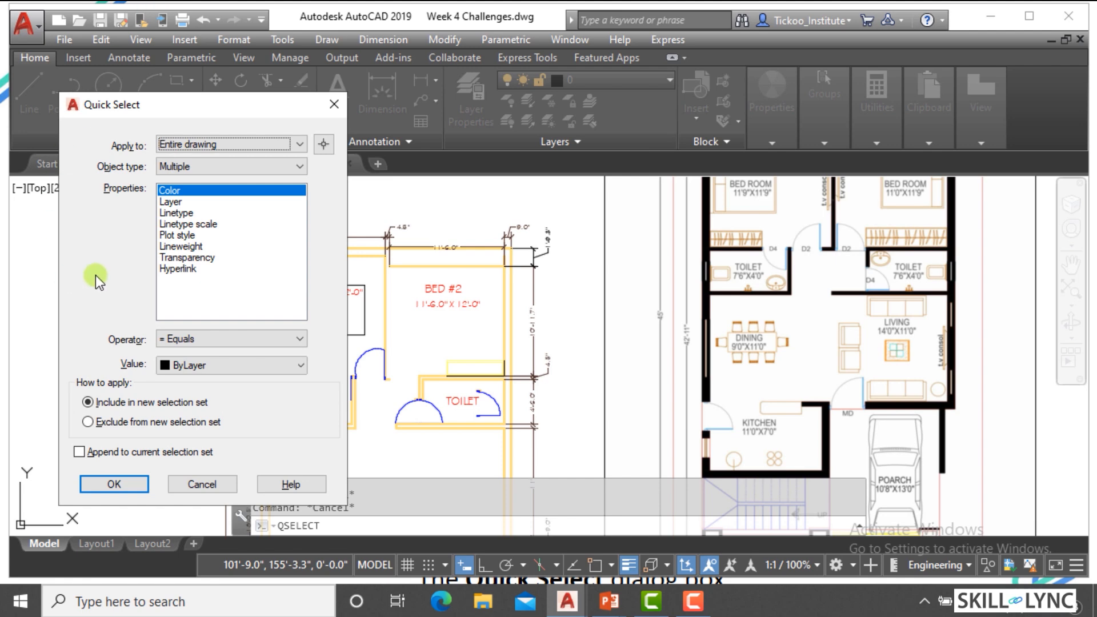
pyautogui.click(190, 171)
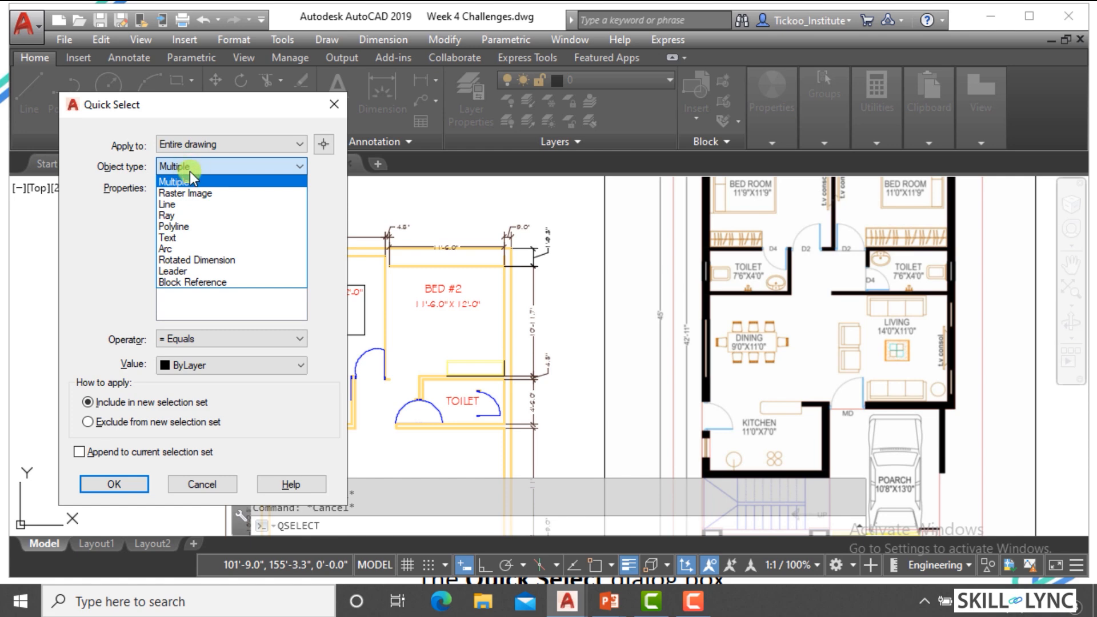
pyautogui.click(180, 239)
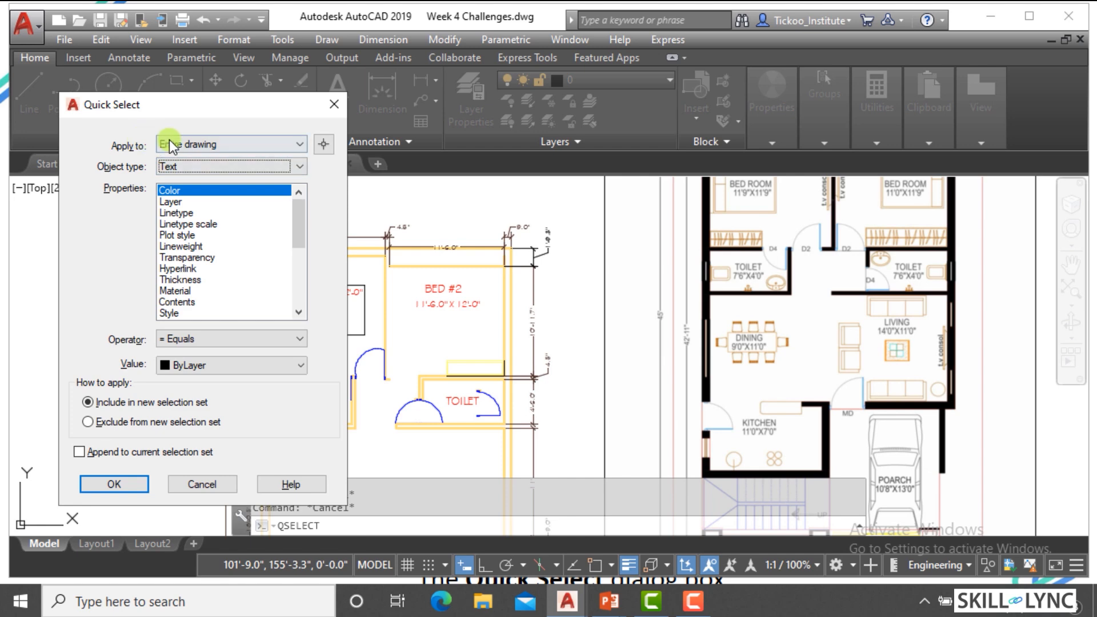
pyautogui.click(169, 203)
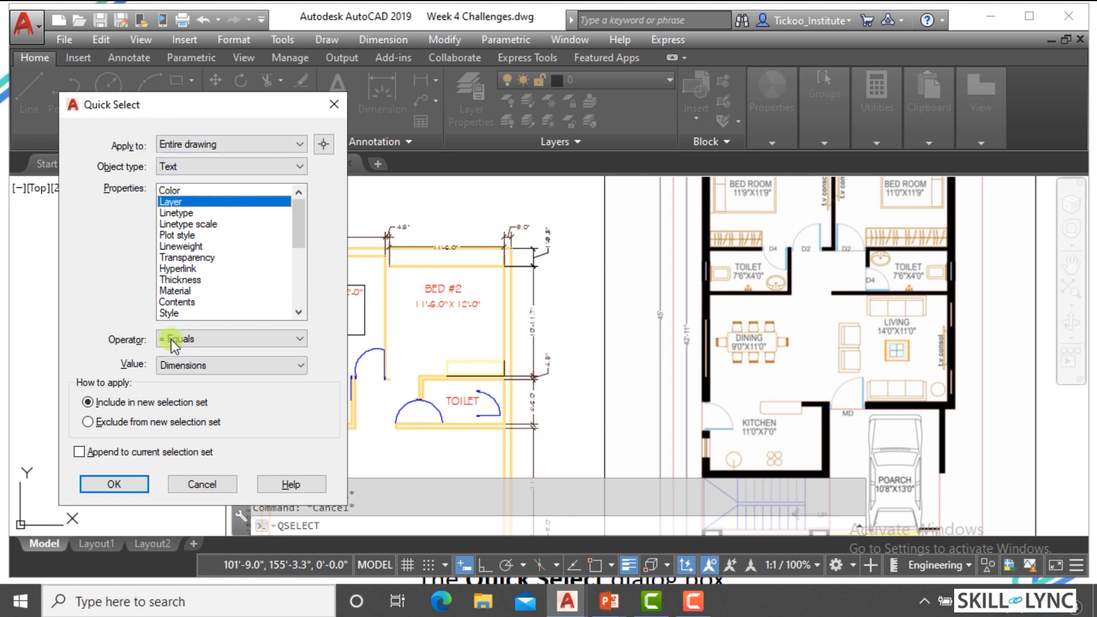
pyautogui.click(194, 364)
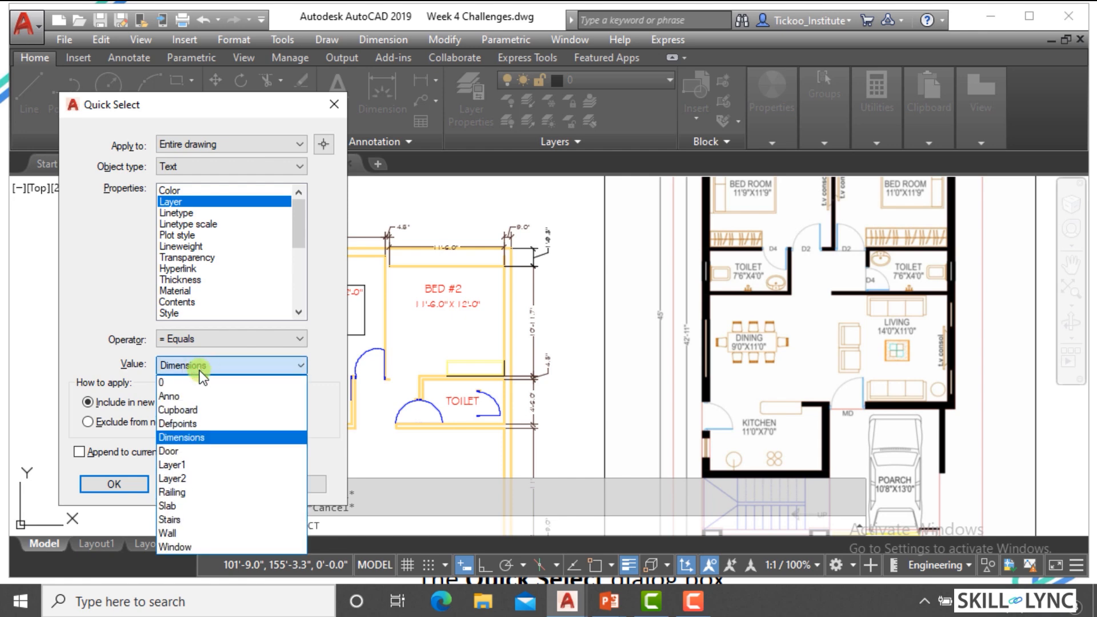
pyautogui.click(193, 397)
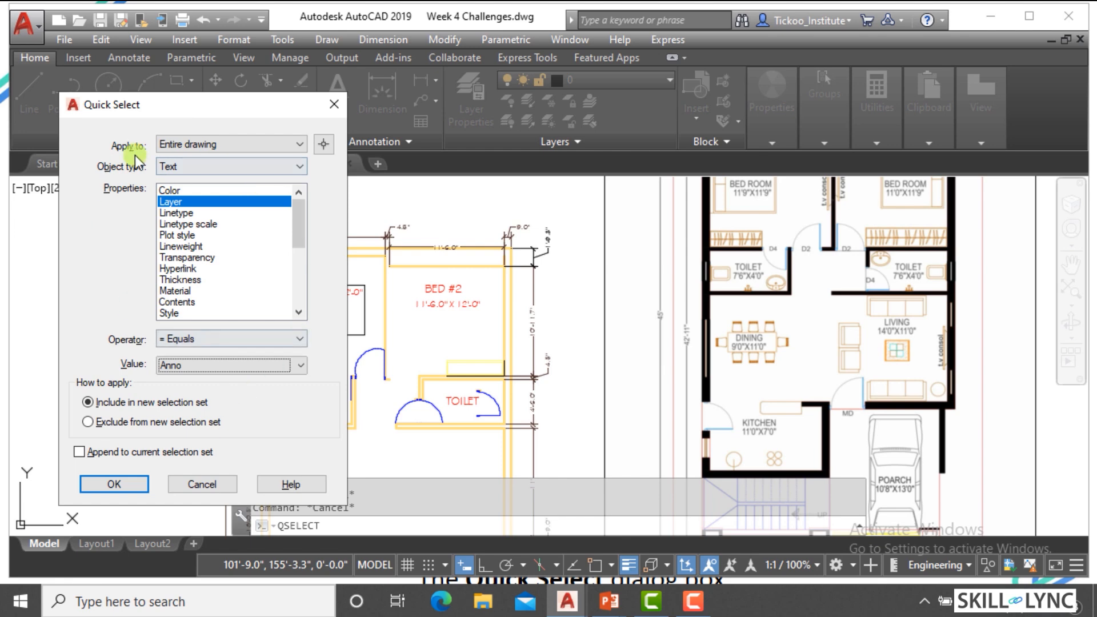
pyautogui.click(119, 484)
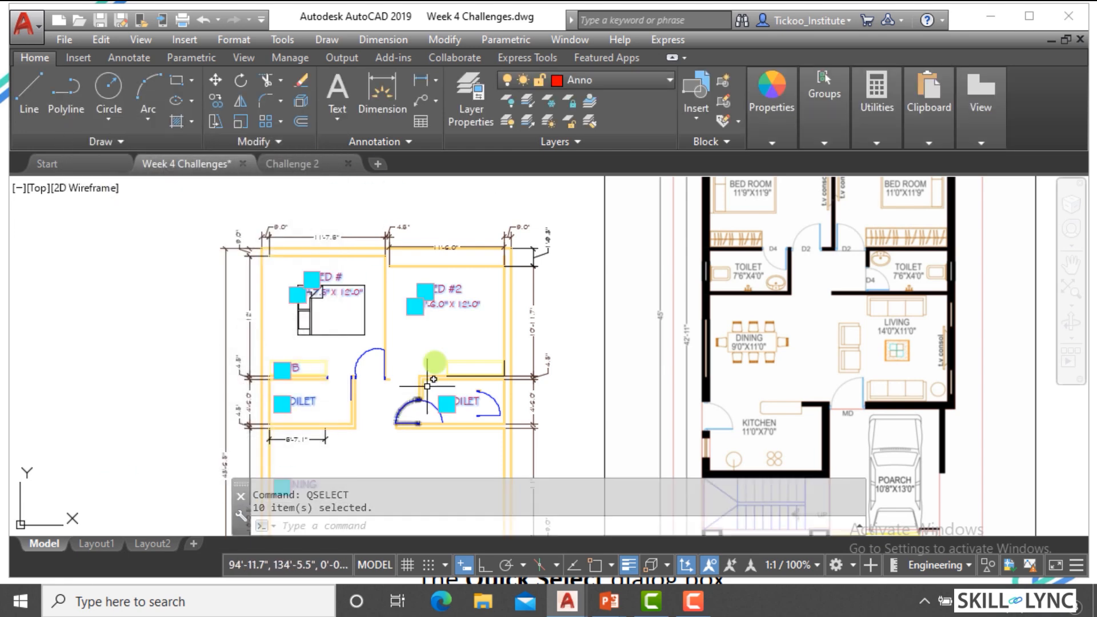
# Step: Clear the current selection and move only the BED #2 label to layer 0
pyautogui.scroll(2, 441, 316)
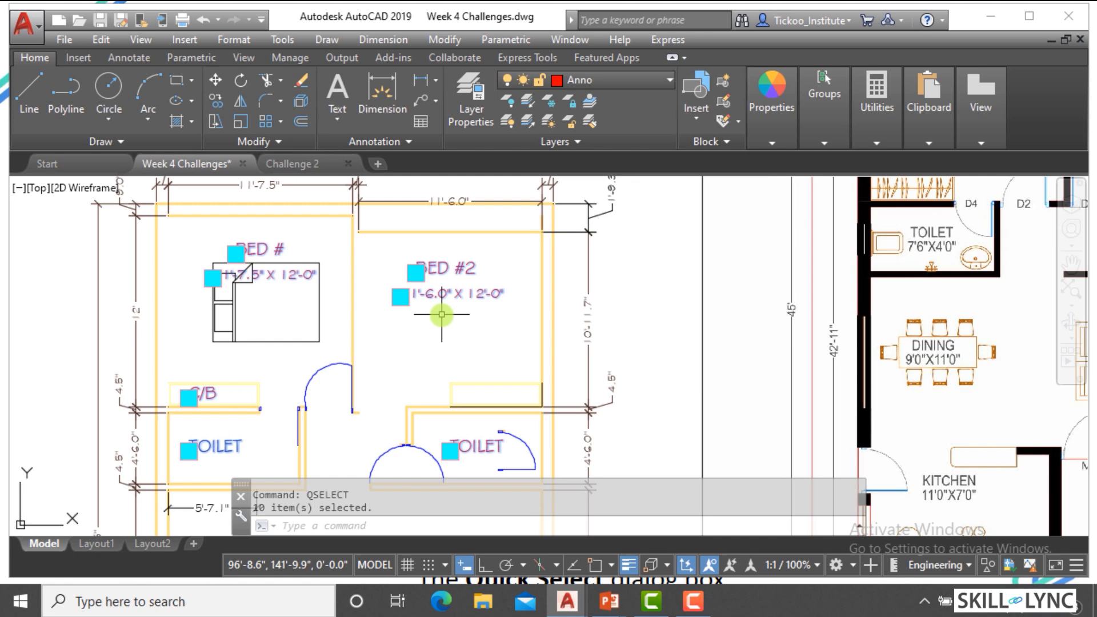
pyautogui.press('Escape')
pyautogui.press('Escape')
pyautogui.scroll(2, 446, 299)
pyautogui.click(468, 260)
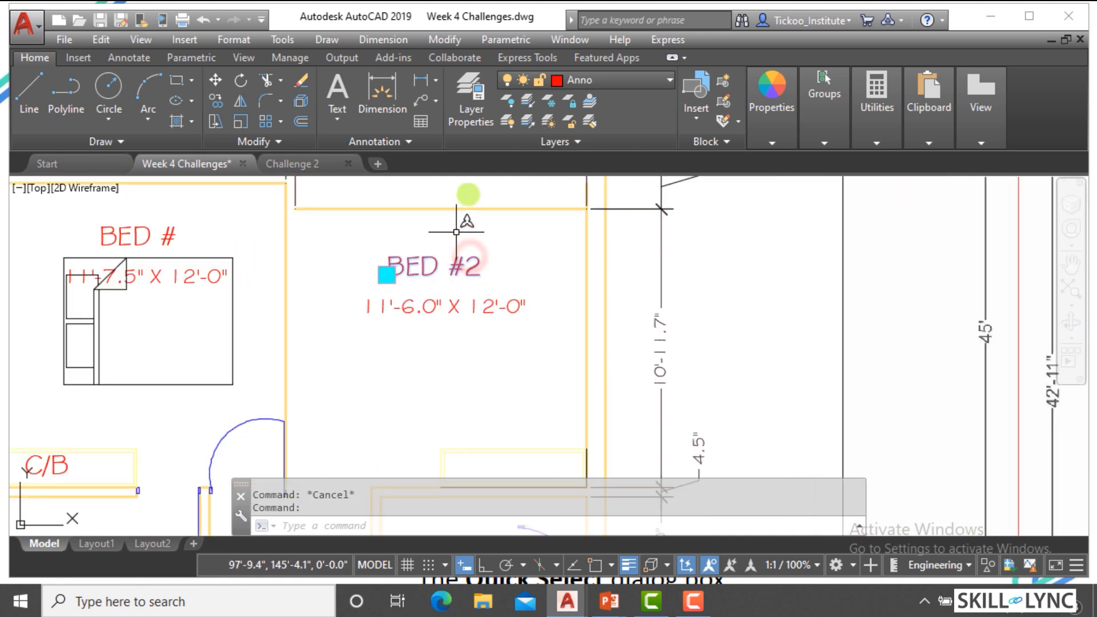
pyautogui.click(571, 80)
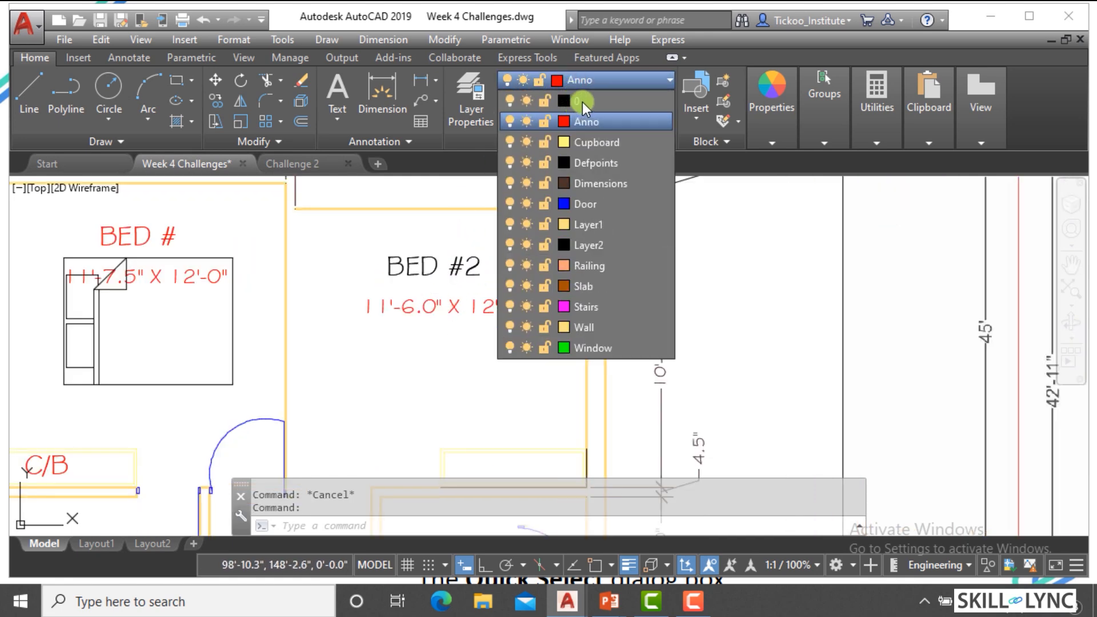
pyautogui.click(581, 102)
pyautogui.scroll(-4, 470, 232)
pyautogui.press('Escape')
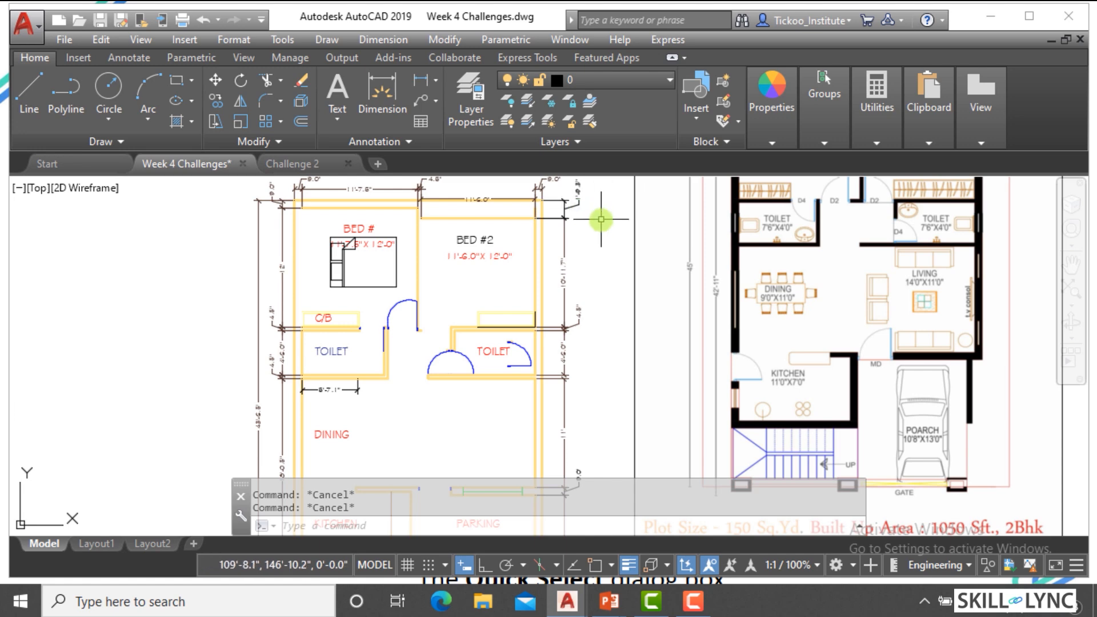
# Step: Run Quick Select on the entire drawing for Text objects whose Layer property equals Anno
pyautogui.write('qselect')
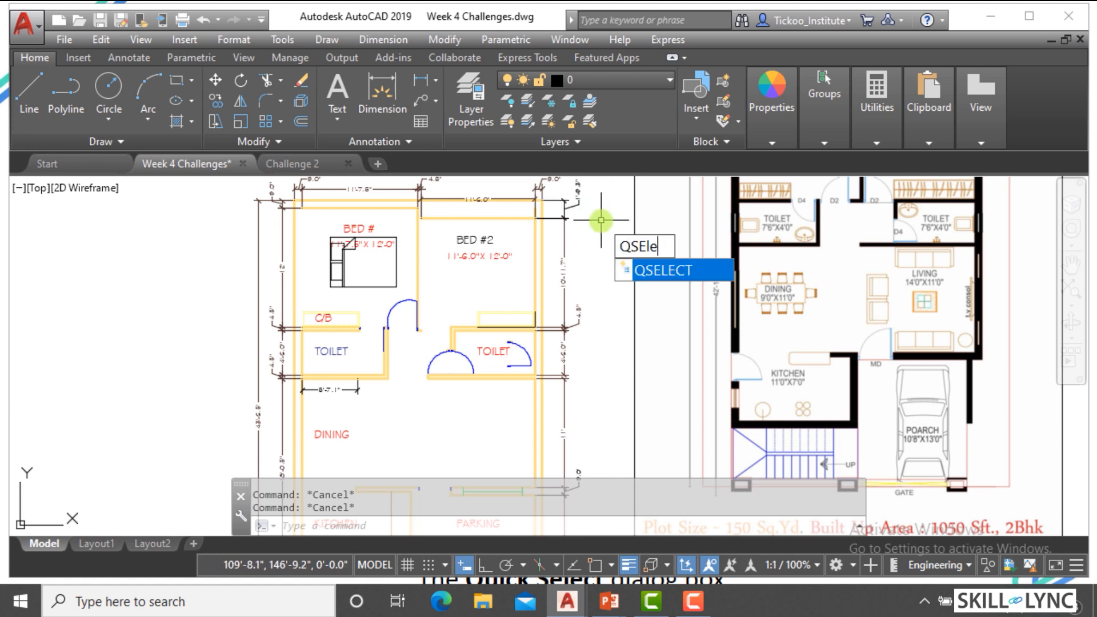
pyautogui.press('Return')
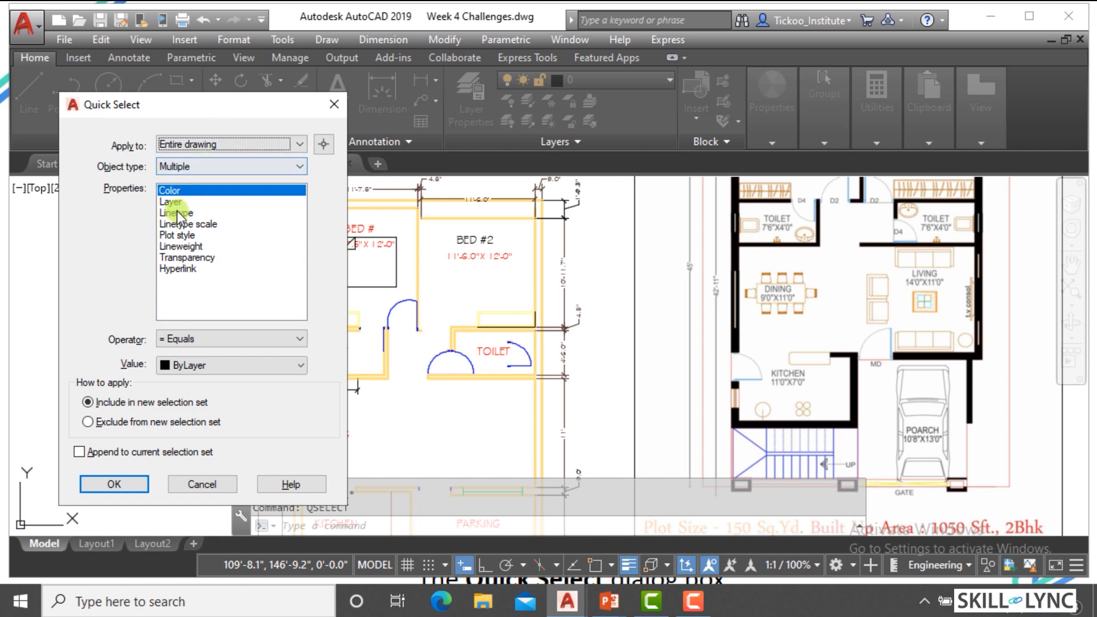
pyautogui.click(194, 168)
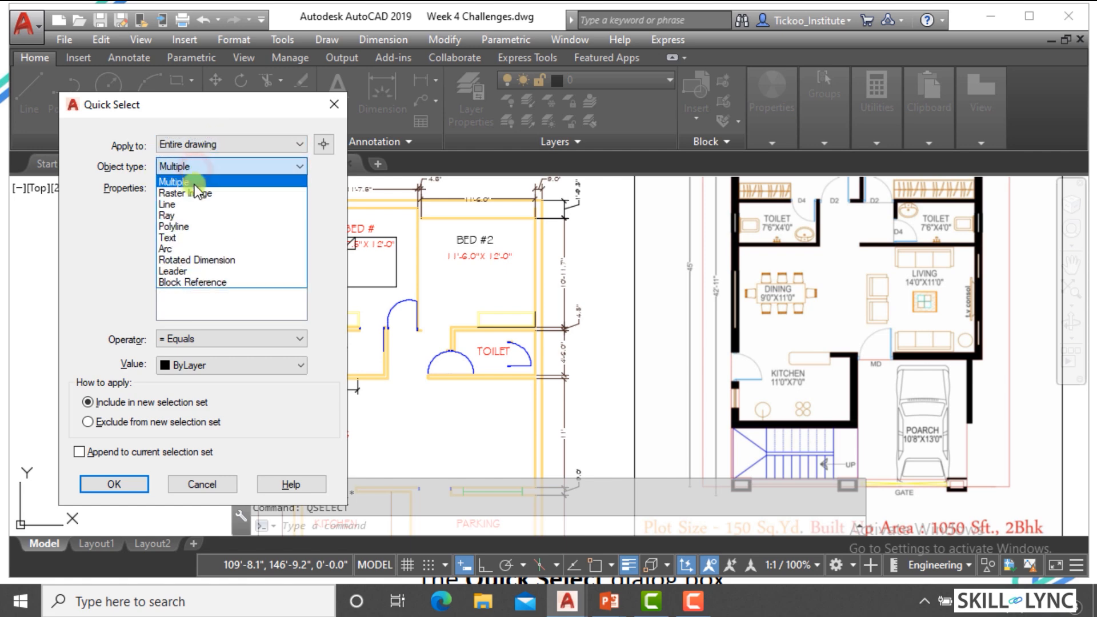
pyautogui.click(190, 239)
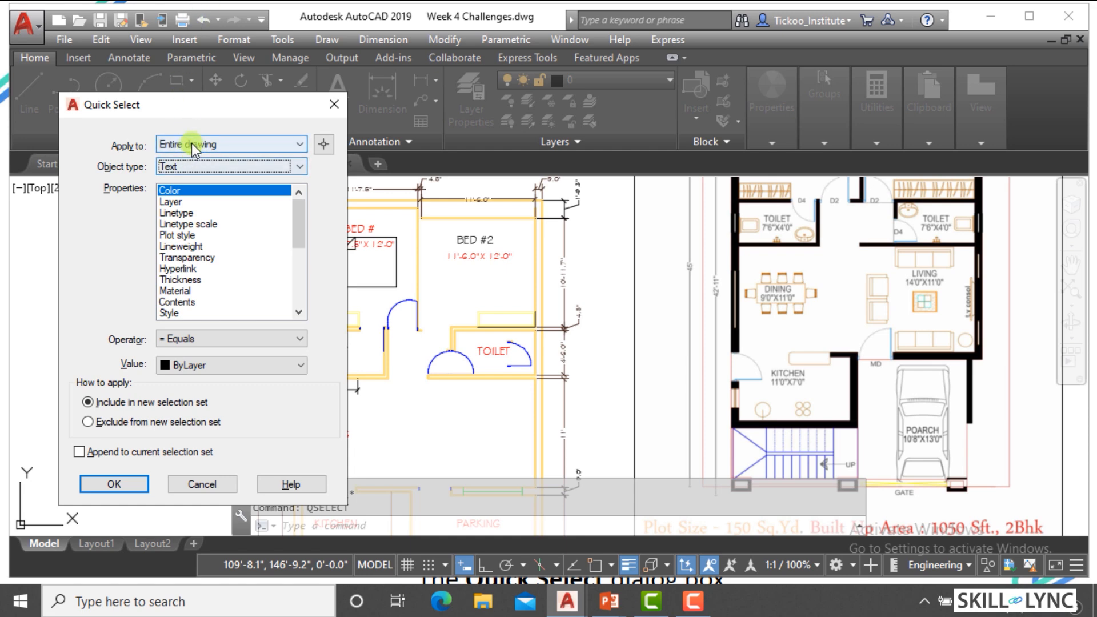
pyautogui.click(173, 203)
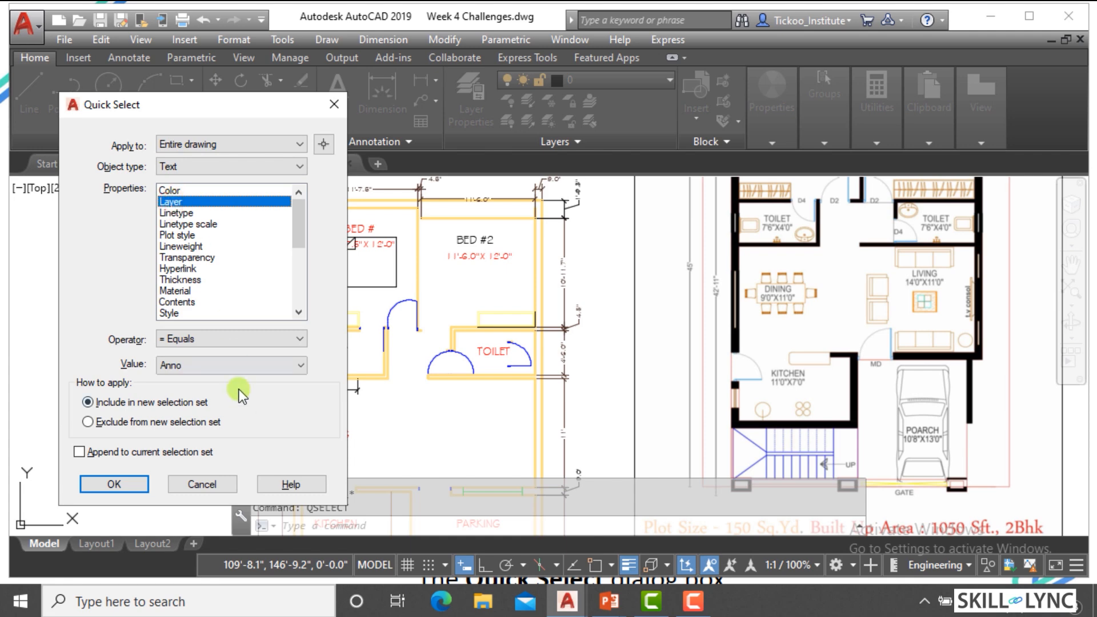
pyautogui.click(117, 483)
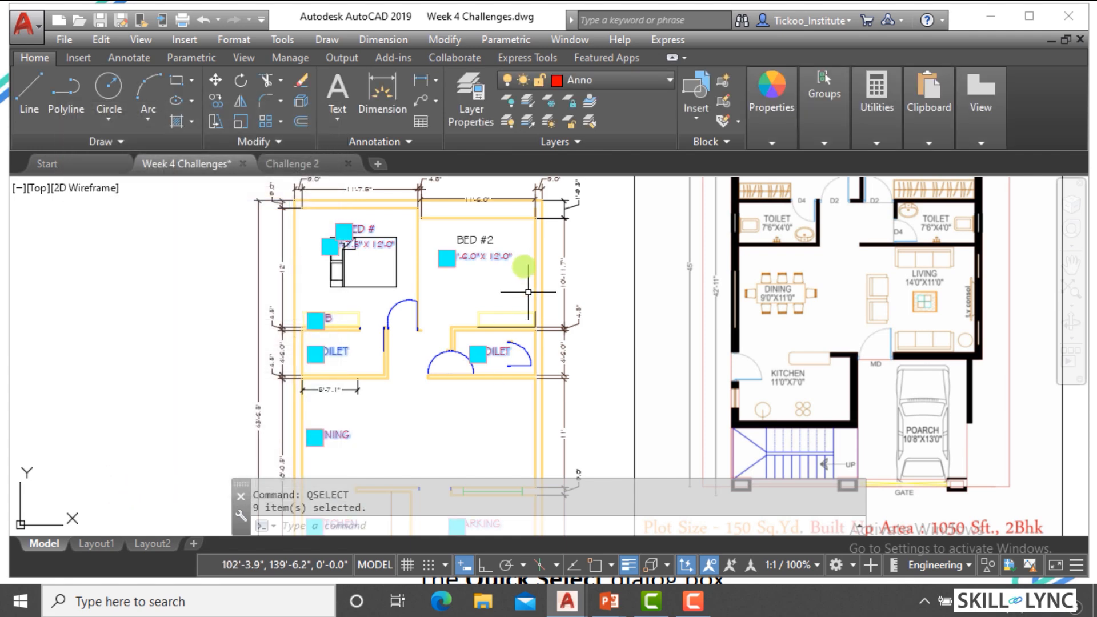
# Step: Inspect the BED #2 label against the selected room labels, clear the selection, and check the label's layer
pyautogui.scroll(4, 495, 211)
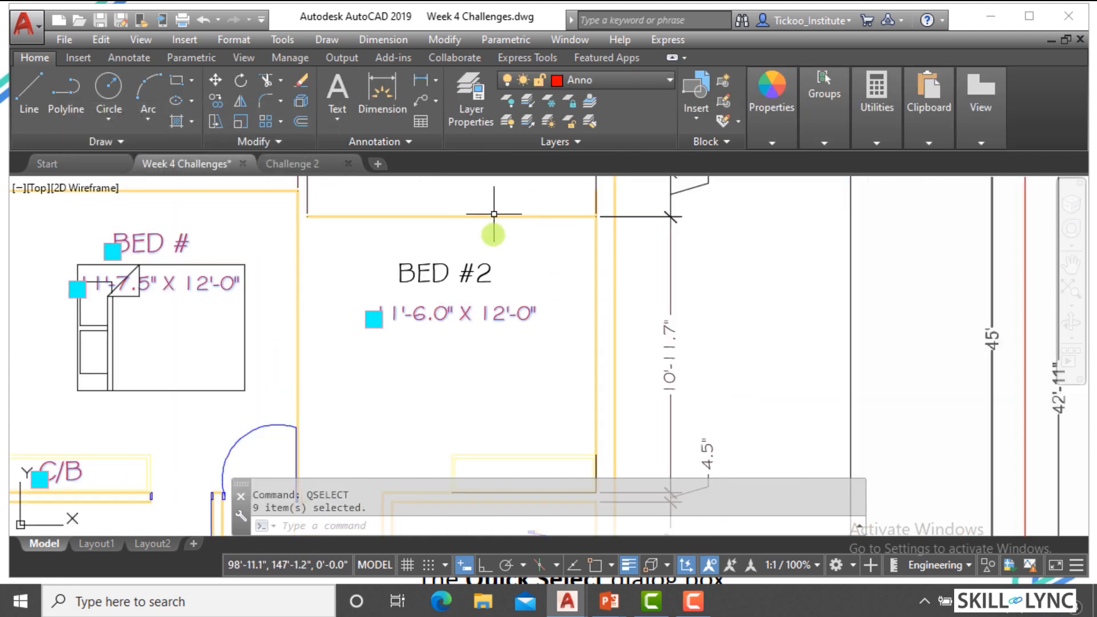
pyautogui.press('Escape')
pyautogui.click(492, 285)
pyautogui.click(468, 269)
pyautogui.press('Escape')
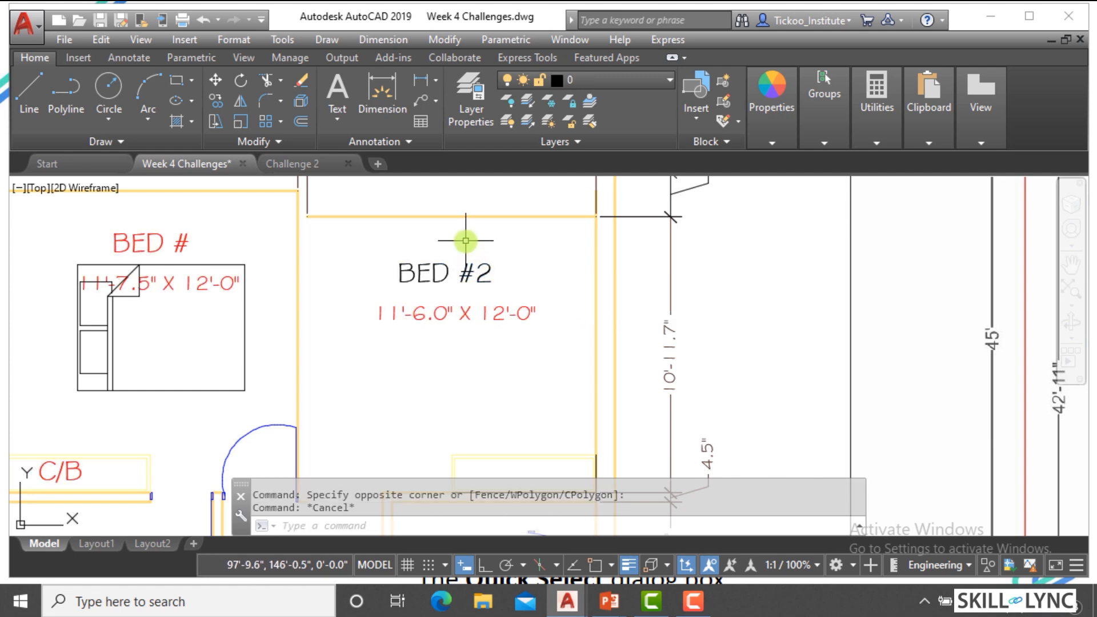
pyautogui.press('Escape')
pyautogui.scroll(-4, 464, 242)
pyautogui.scroll(4, 474, 244)
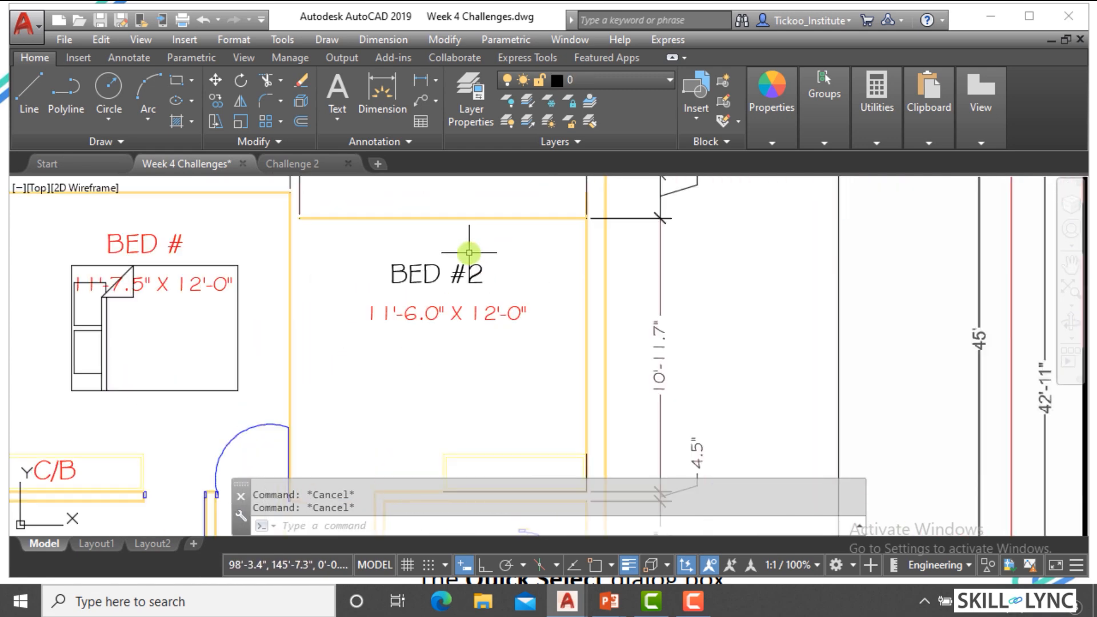
pyautogui.scroll(-4, 470, 251)
pyautogui.scroll(2, 470, 253)
pyautogui.scroll(2, 474, 264)
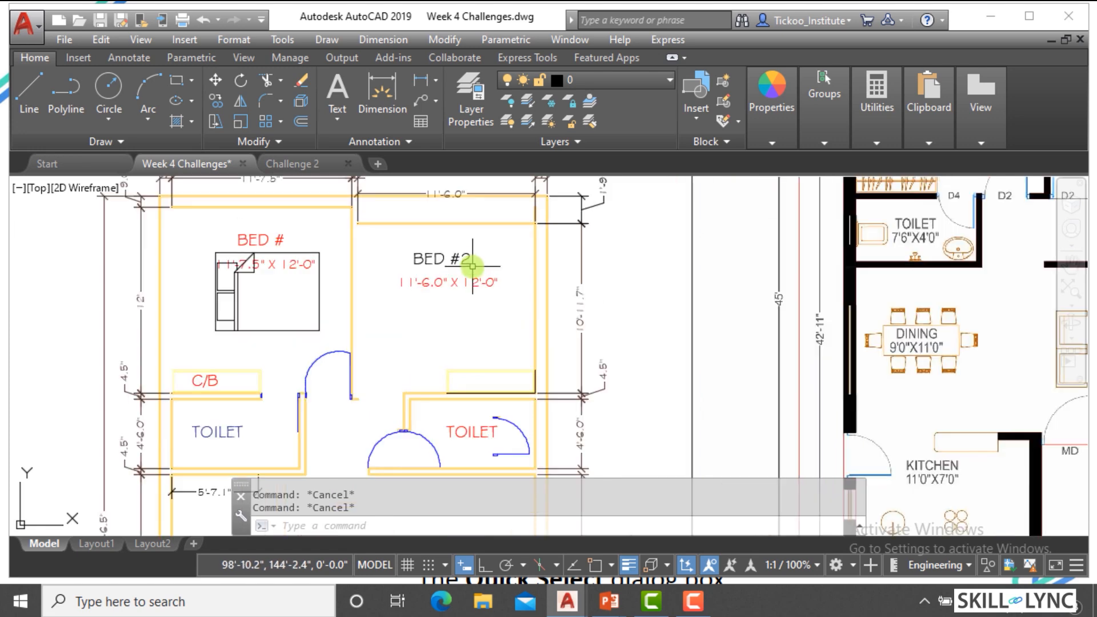
# Step: Draw two circles in the empty area beside the floor plan image, the smaller with a radius of about 4'-8.6"
pyautogui.scroll(-6, 459, 266)
pyautogui.scroll(4, 684, 257)
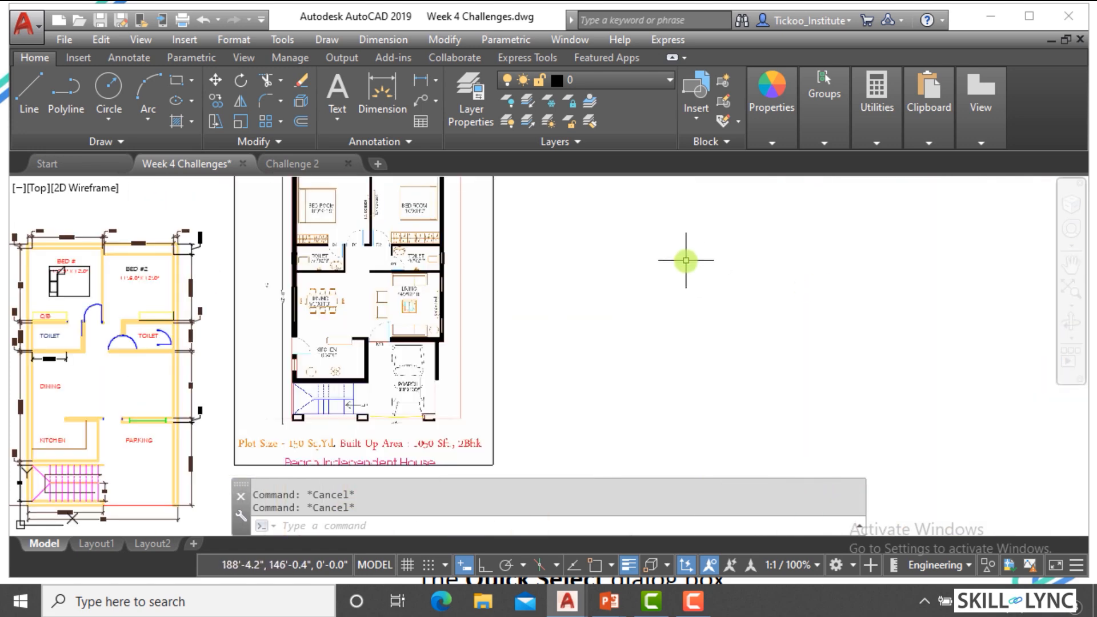
pyautogui.write('c')
pyautogui.press('Return')
pyautogui.click(623, 276)
pyautogui.click(622, 305)
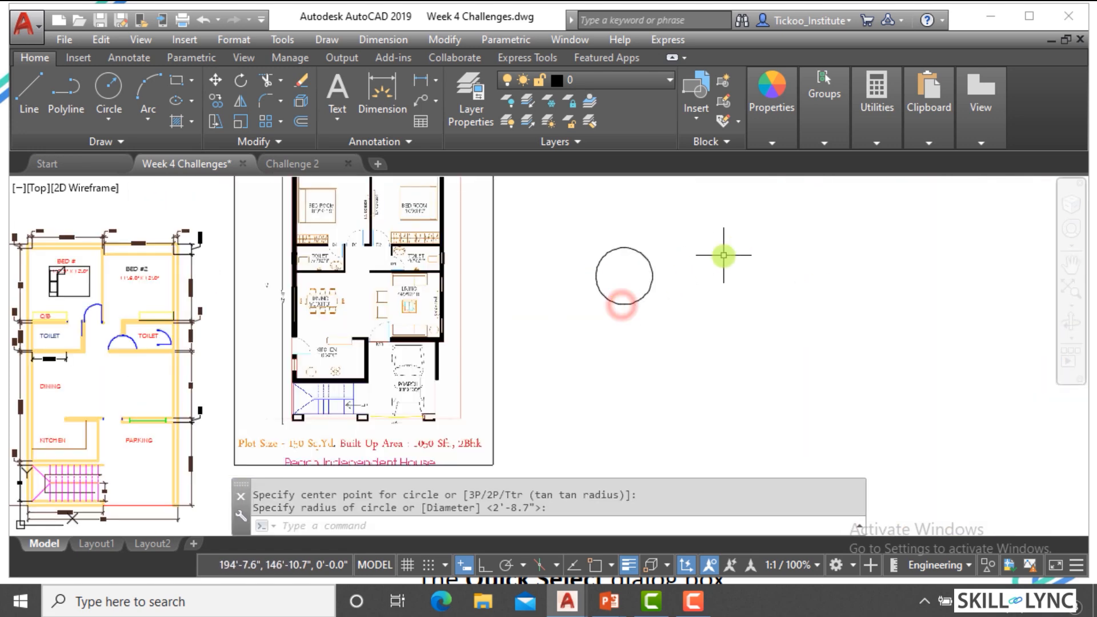
pyautogui.write('c')
pyautogui.press('Return')
pyautogui.click(700, 246)
pyautogui.click(689, 288)
pyautogui.press('Return')
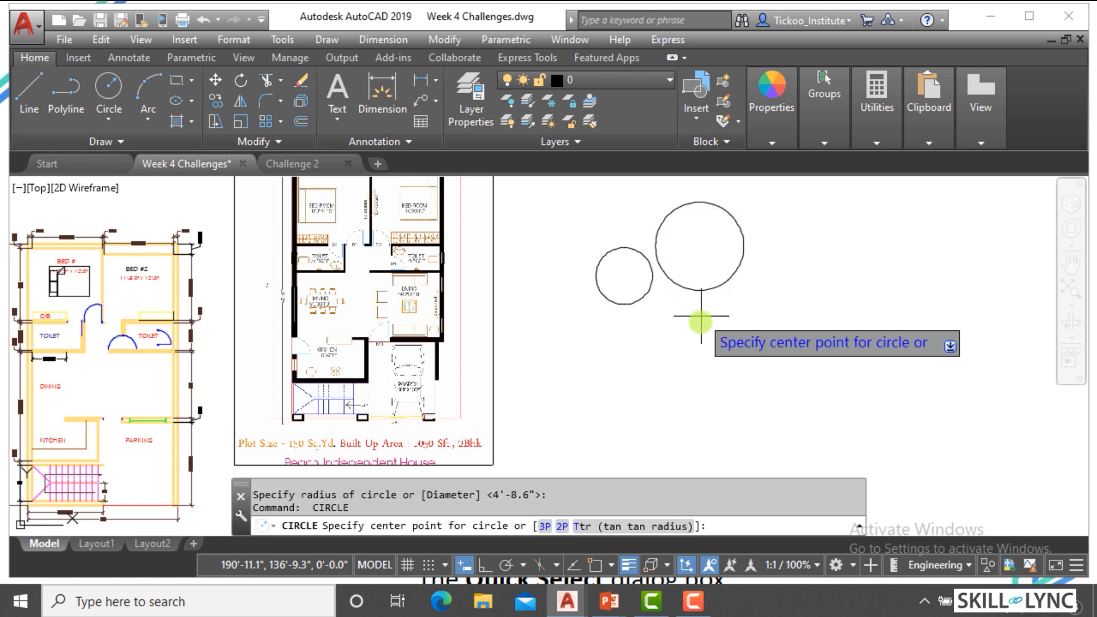
pyautogui.press('Escape')
# Step: Set the smaller circle's radius to 5' in its properties
pyautogui.moveTo(649, 311); pyautogui.dragTo(625, 296)
pyautogui.scroll(4, 640, 293)
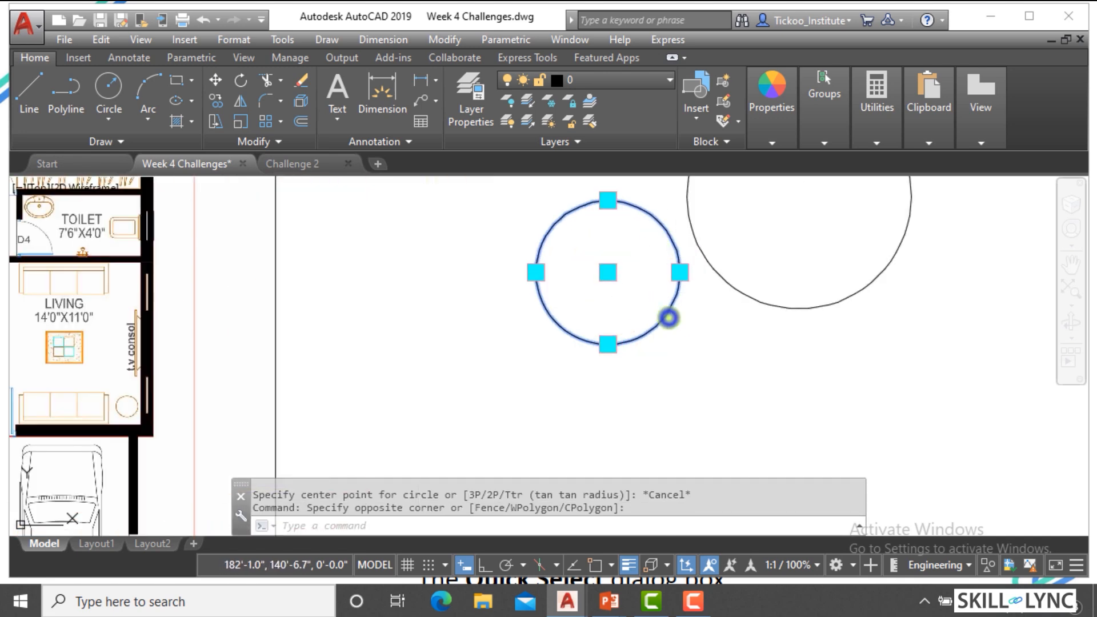
pyautogui.rightClick(667, 315)
pyautogui.click(704, 552)
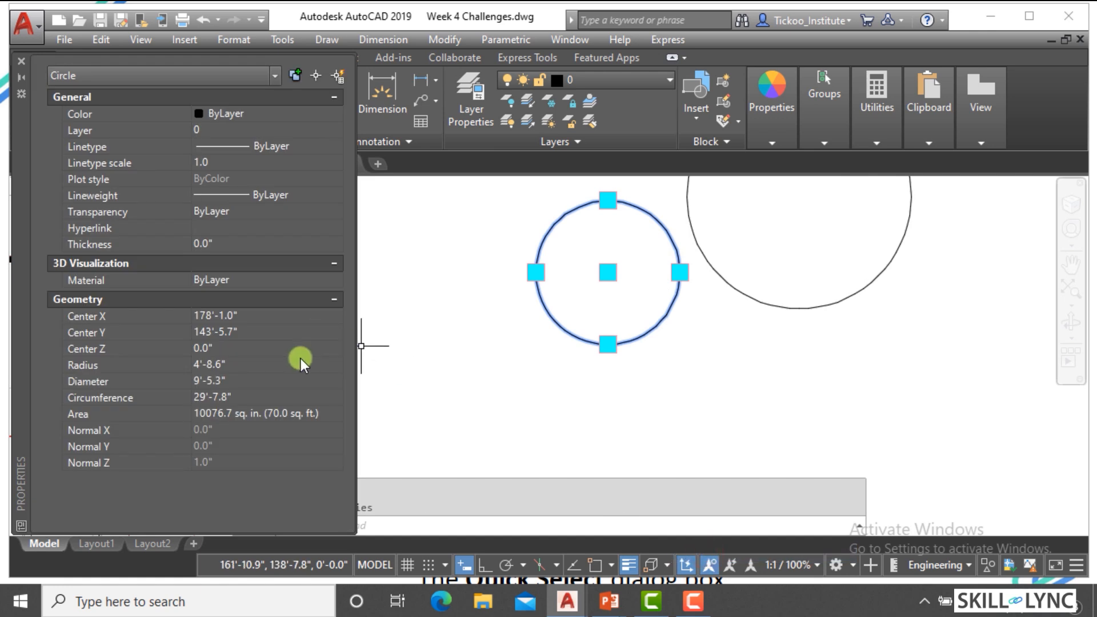
pyautogui.click(242, 368)
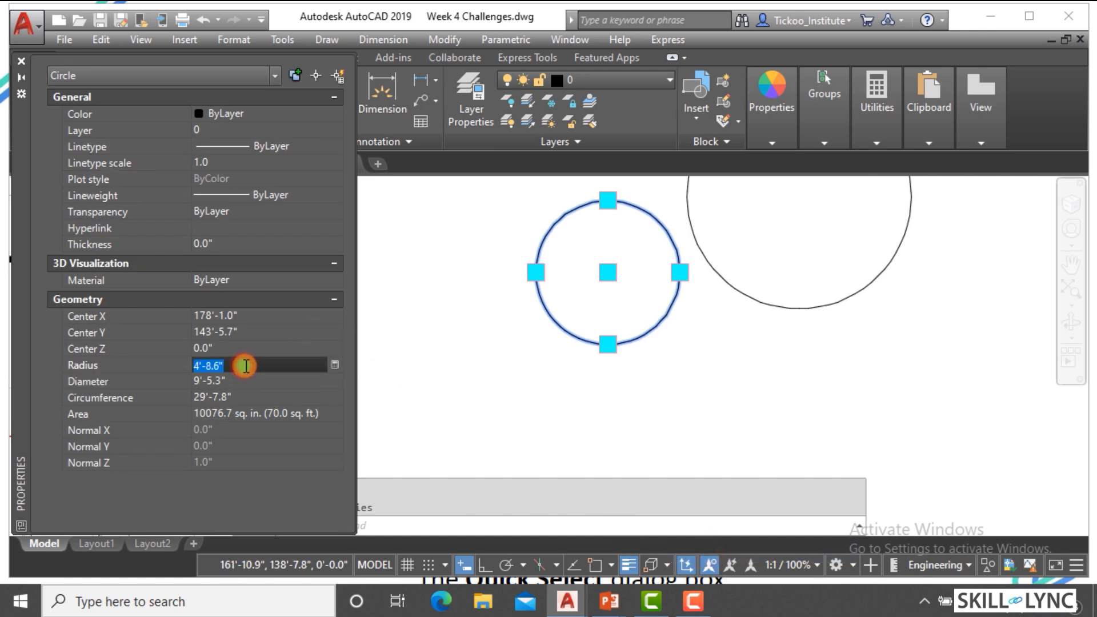
pyautogui.write("5'")
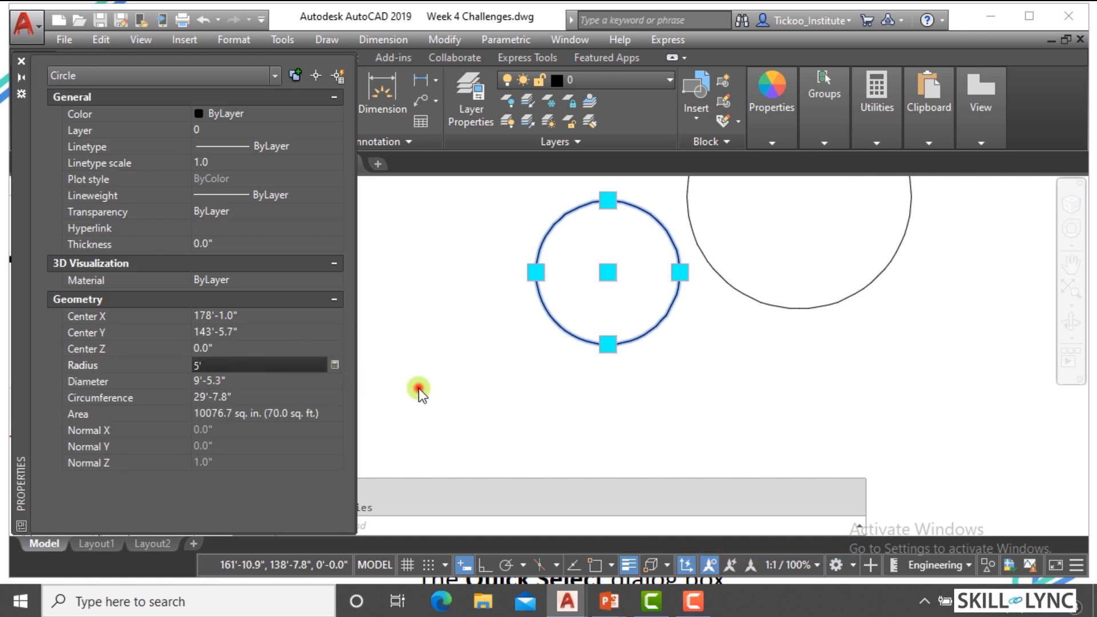
pyautogui.press('Return')
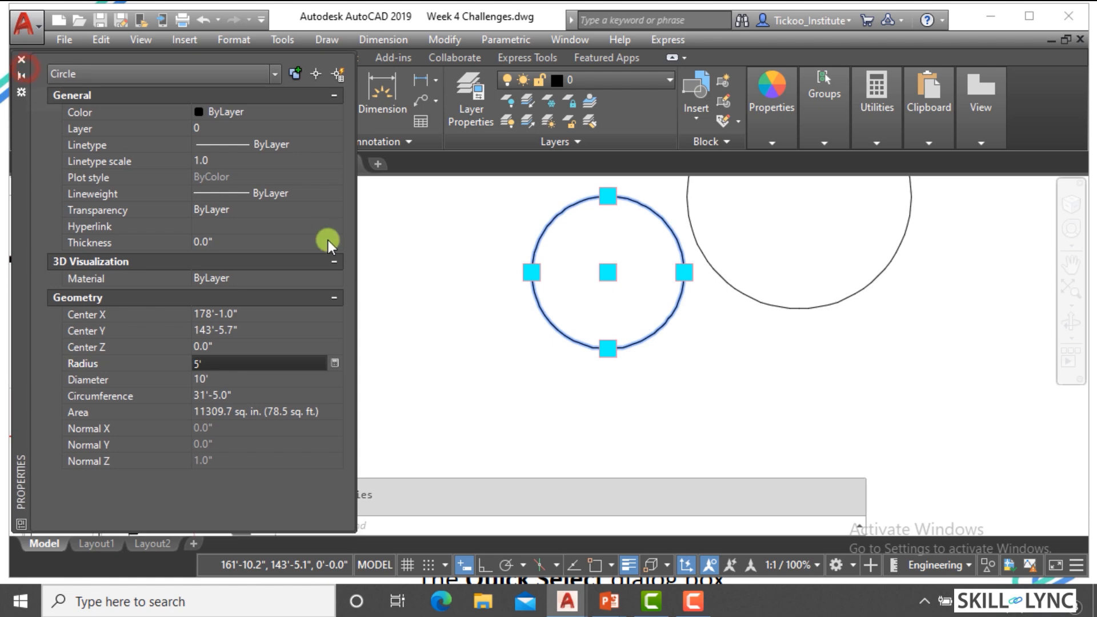
pyautogui.click(22, 60)
pyautogui.press('Escape')
pyautogui.press('Escape')
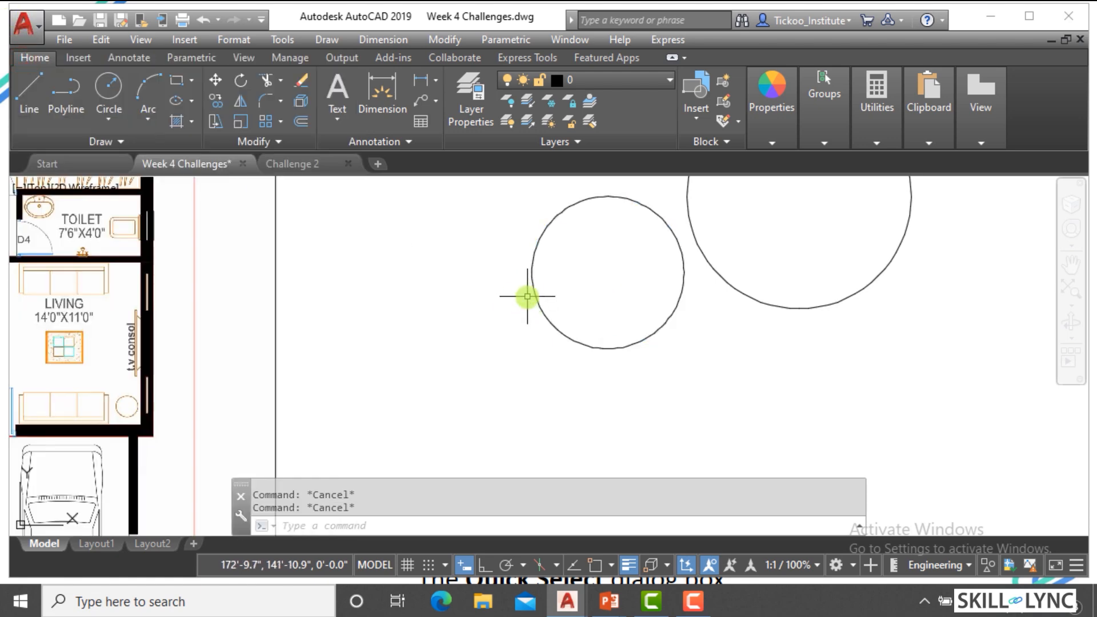
pyautogui.scroll(-5, 686, 326)
pyautogui.scroll(2, 676, 296)
pyautogui.write('co')
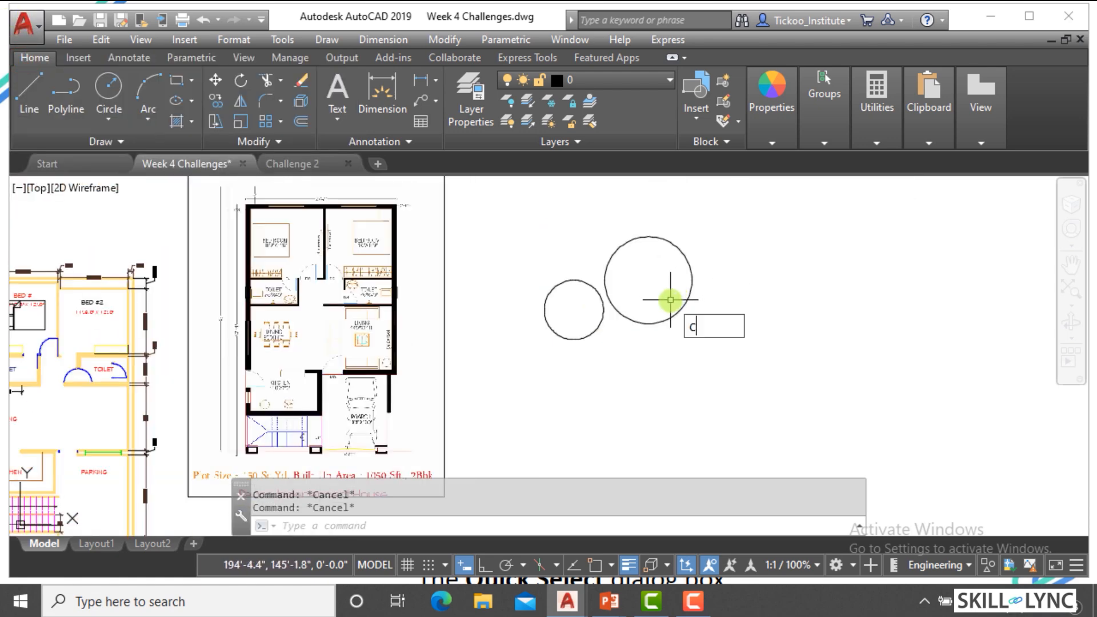
pyautogui.press('Return')
pyautogui.click(629, 372)
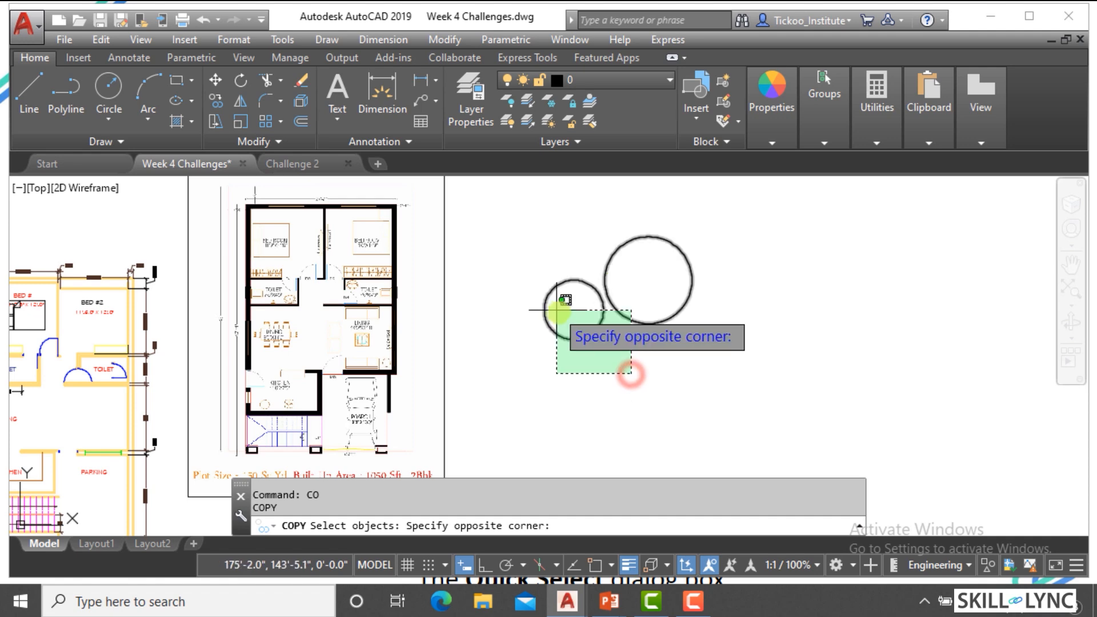
pyautogui.click(568, 314)
pyautogui.press('Escape')
# Step: Copy the 5' radius circle from its centre to eight scattered positions around the larger circle
pyautogui.press('Return')
pyautogui.click(595, 368)
pyautogui.click(569, 315)
pyautogui.press('Return')
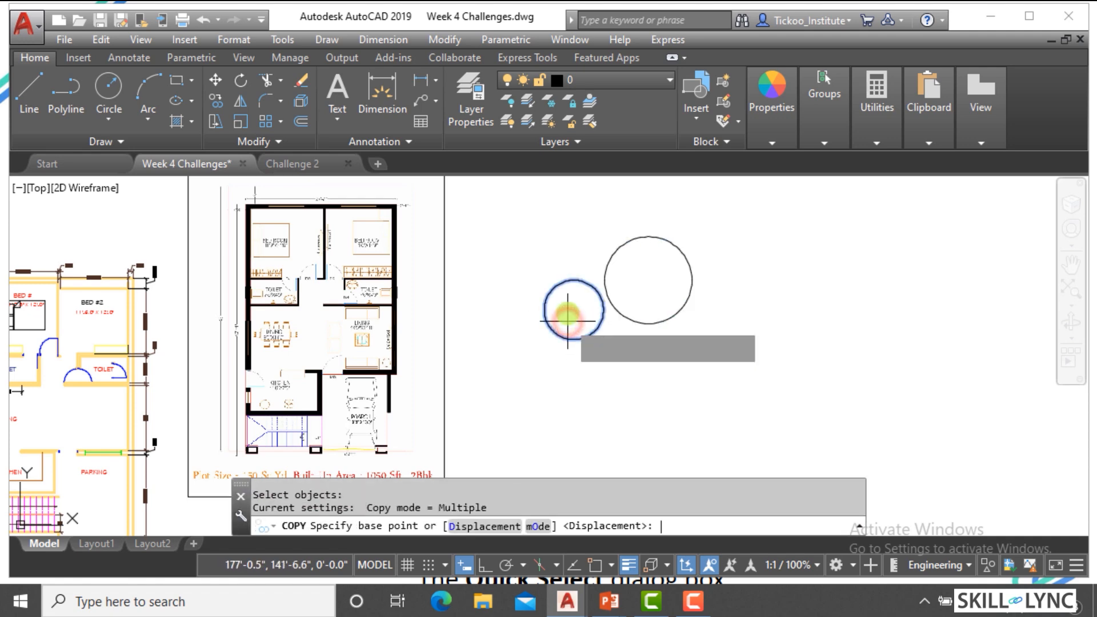
pyautogui.click(572, 311)
pyautogui.click(646, 345)
pyautogui.click(759, 303)
pyautogui.click(770, 207)
pyautogui.click(741, 241)
pyautogui.click(685, 360)
pyautogui.click(686, 362)
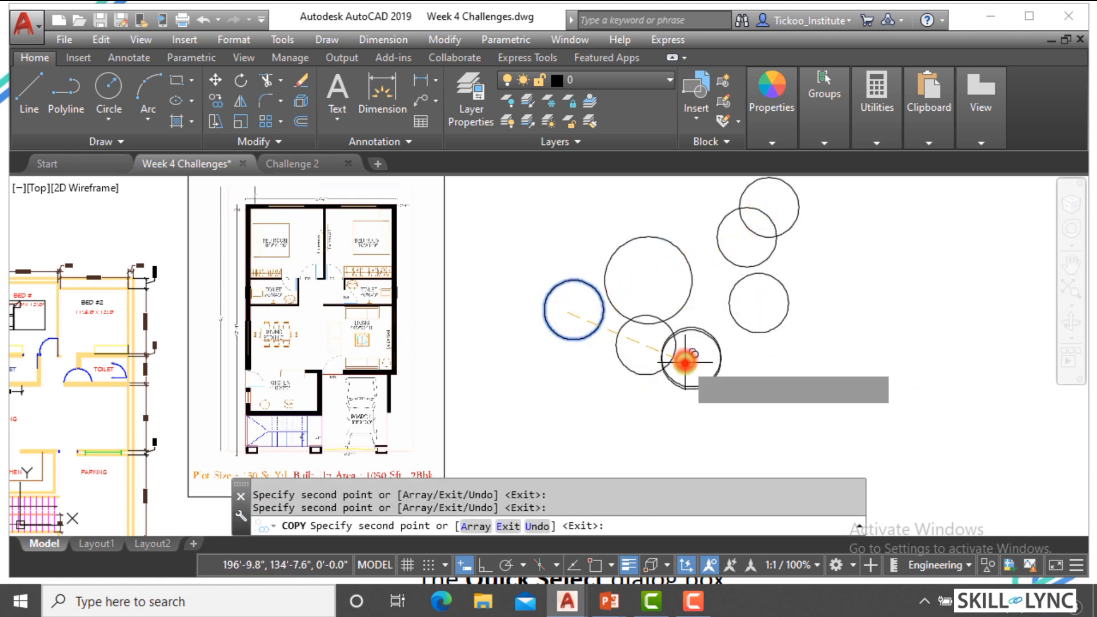
pyautogui.click(670, 260)
pyautogui.click(632, 231)
pyautogui.press('Escape')
pyautogui.press('Escape')
# Step: Copy the larger circle to three positions among and beside the smaller circles
pyautogui.write('co')
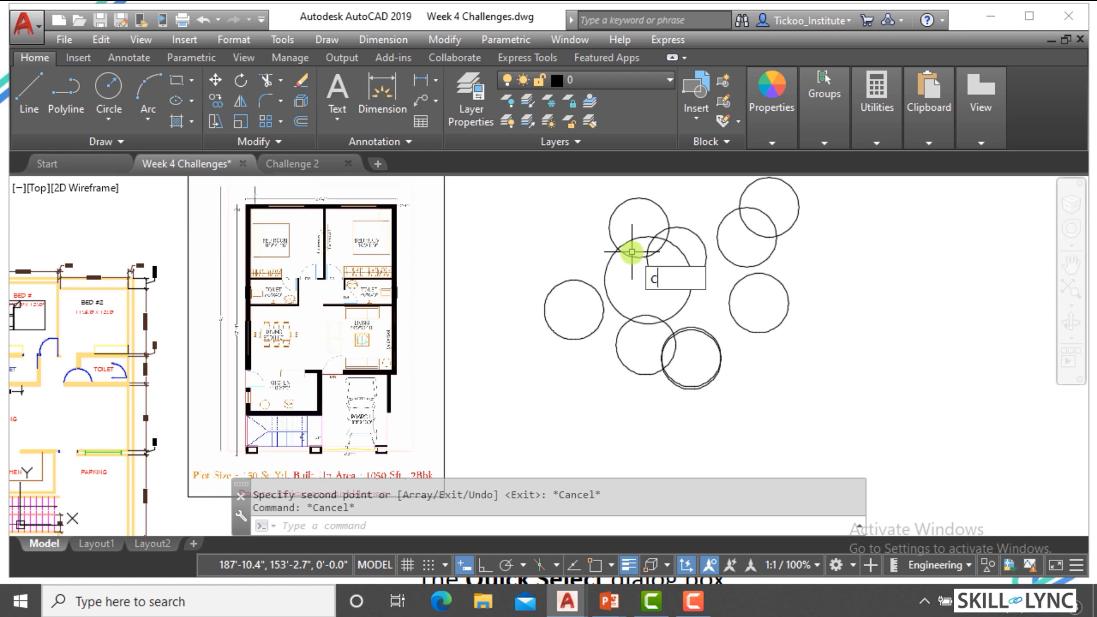
pyautogui.press('Return')
pyautogui.click(629, 262)
pyautogui.click(597, 261)
pyautogui.press('Return')
pyautogui.click(569, 252)
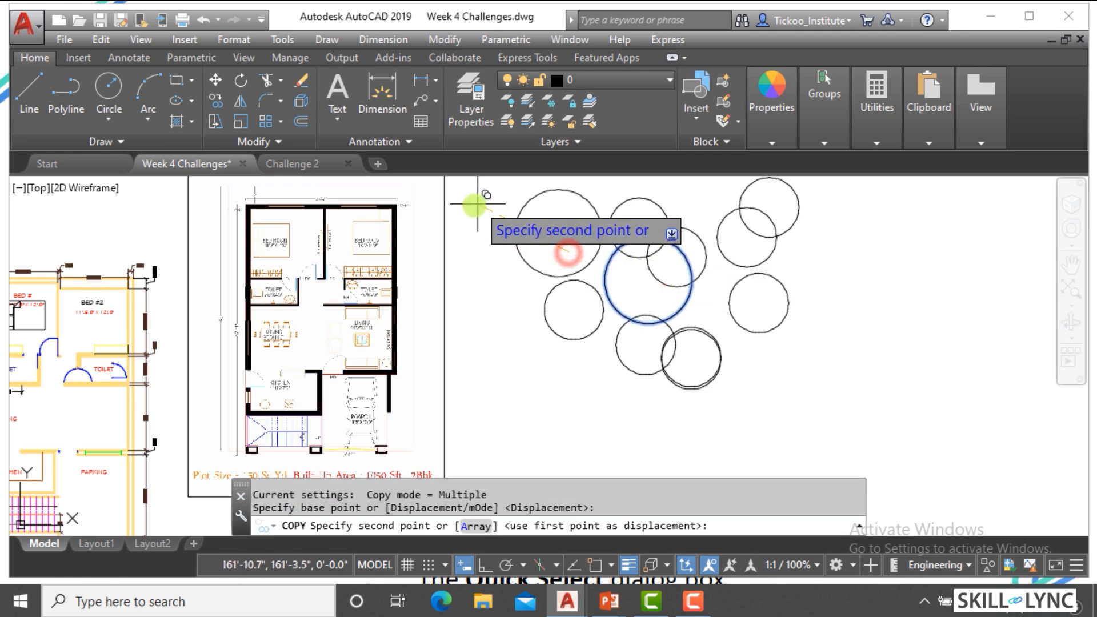
pyautogui.click(480, 196)
pyautogui.click(621, 204)
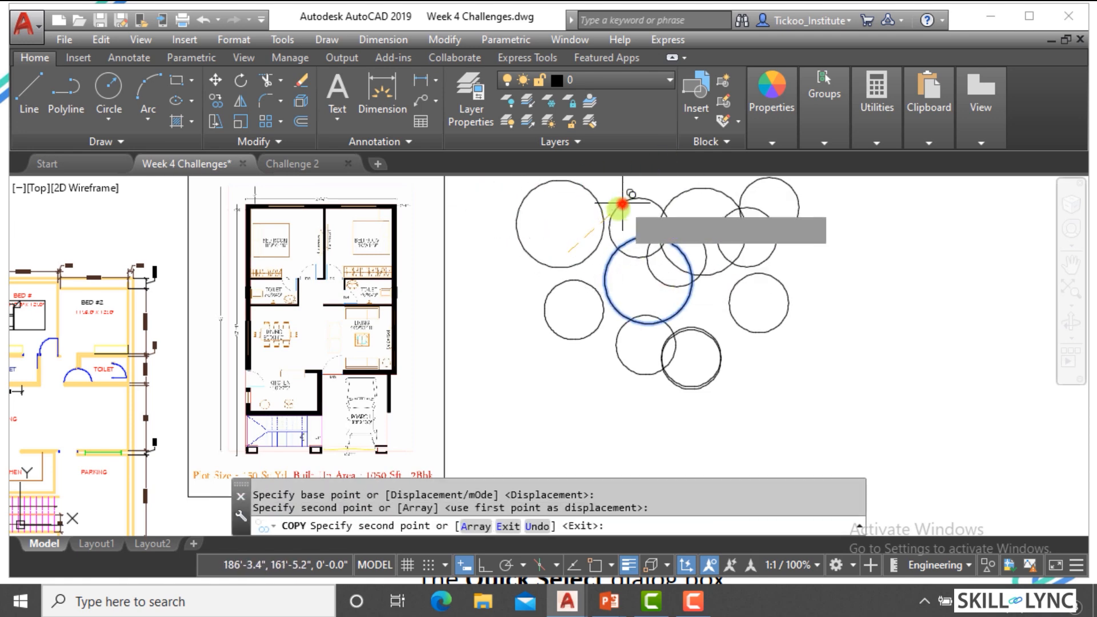
pyautogui.scroll(-3, 421, 294)
pyautogui.scroll(7, 493, 237)
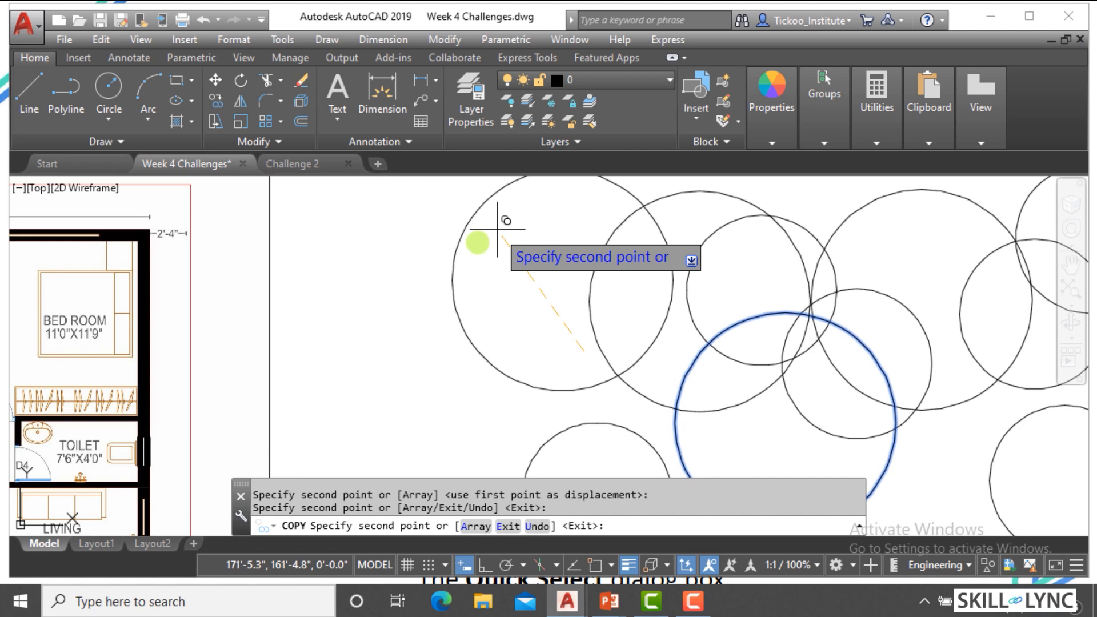
pyautogui.click(288, 281)
pyautogui.press('Escape')
pyautogui.scroll(-2, 411, 223)
pyautogui.scroll(3, 411, 222)
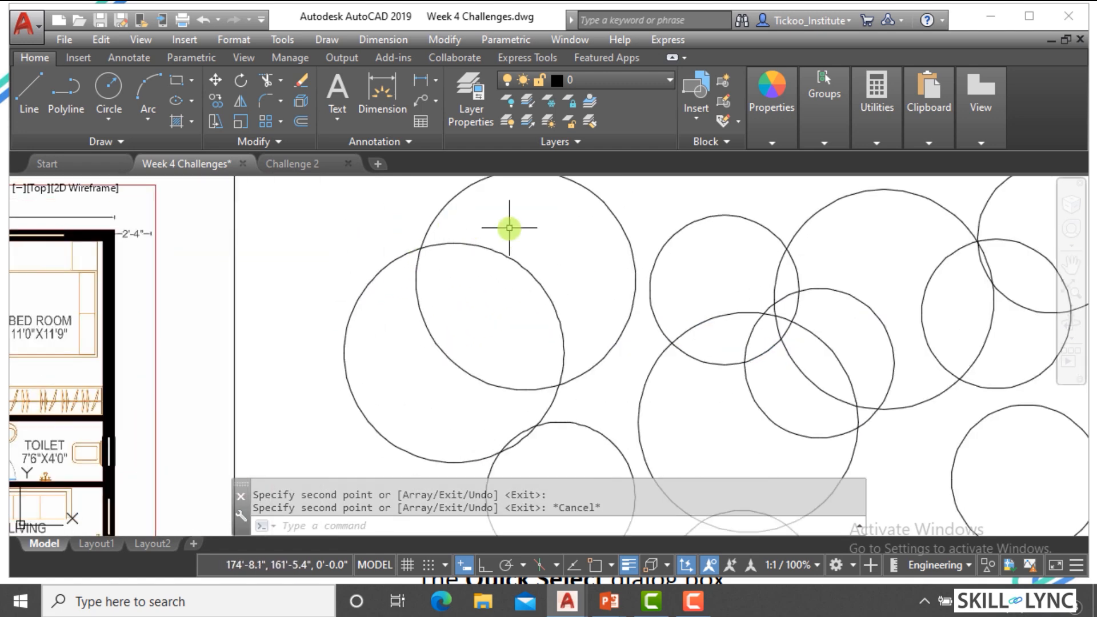
# Step: Check the radius of one of the smaller circle copies in its properties, and deselect it
pyautogui.click(698, 230)
pyautogui.click(675, 216)
pyautogui.rightClick(675, 215)
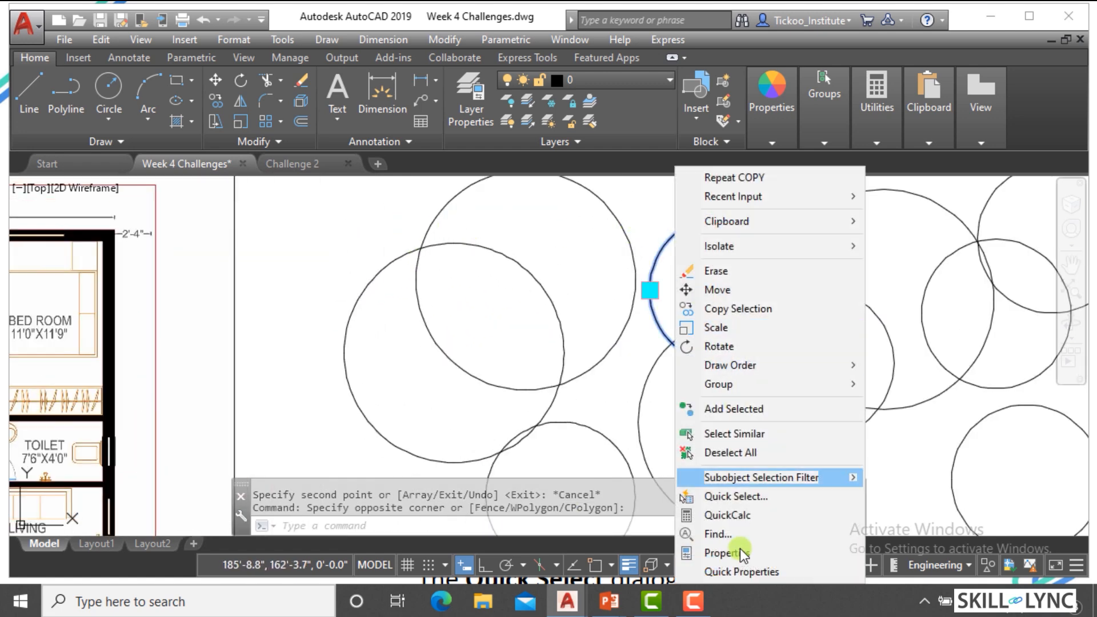
pyautogui.click(742, 552)
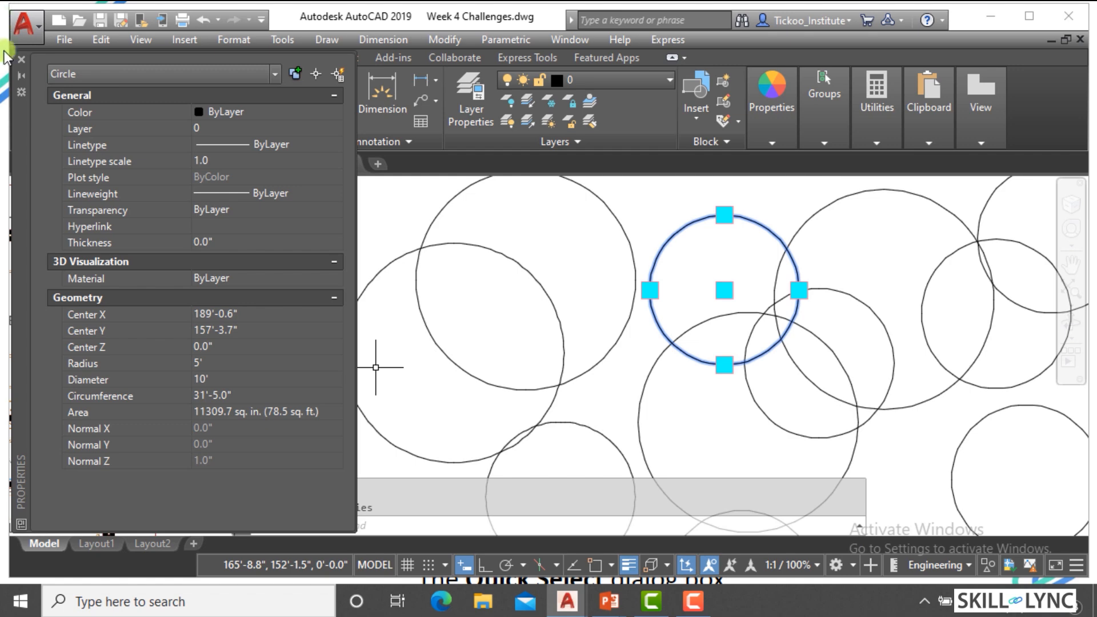
pyautogui.press('Escape')
pyautogui.scroll(-3, 406, 335)
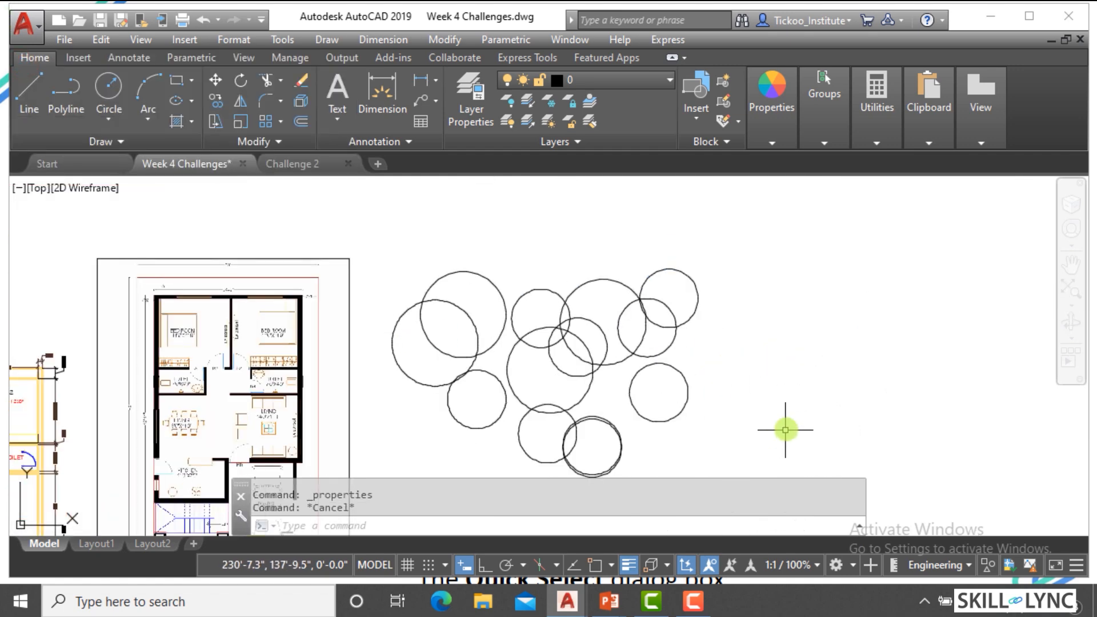
# Step: Start a Quick Select on the entire drawing and limit the object type to Circle
pyautogui.scroll(3, 783, 412)
pyautogui.scroll(-3, 784, 411)
pyautogui.scroll(2, 621, 402)
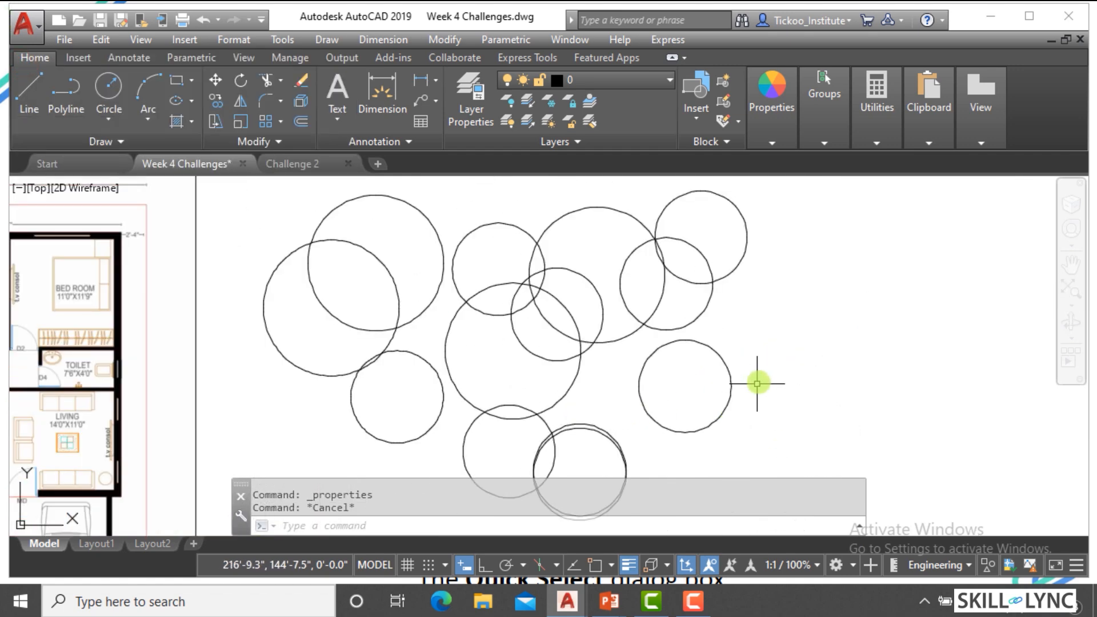
pyautogui.scroll(2, 760, 380)
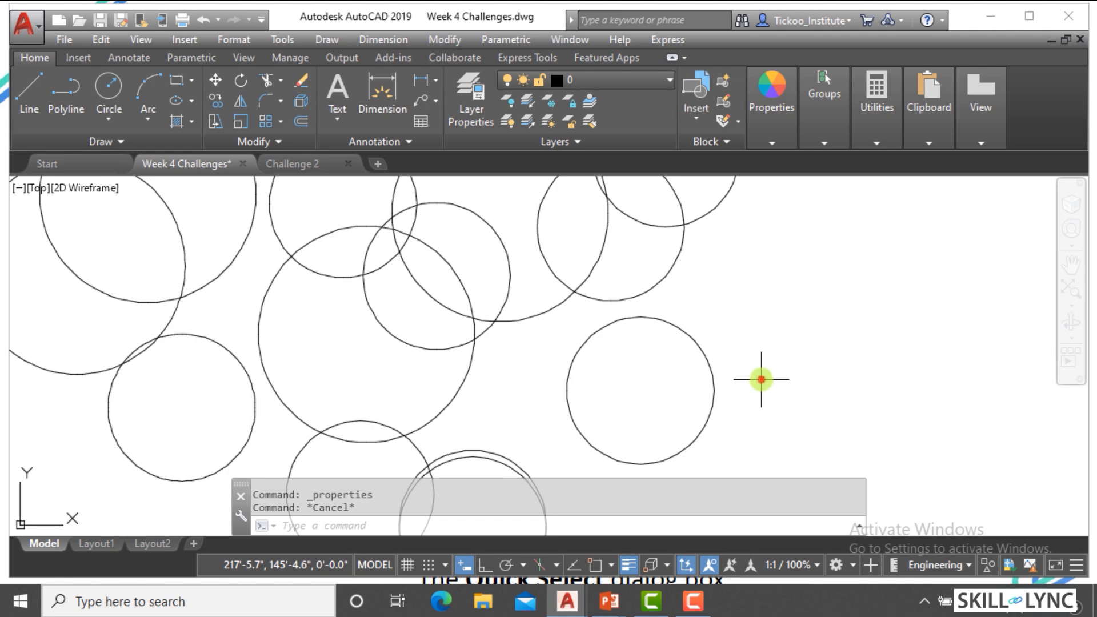
pyautogui.click(761, 379)
pyautogui.write('qsel')
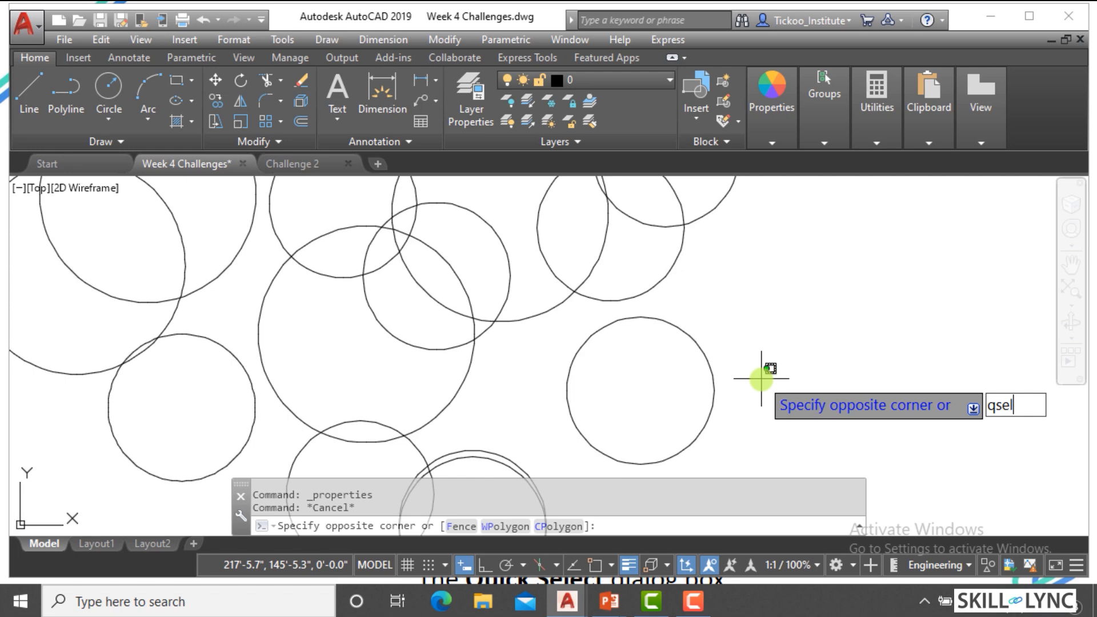
pyautogui.write('ect')
pyautogui.press('Return')
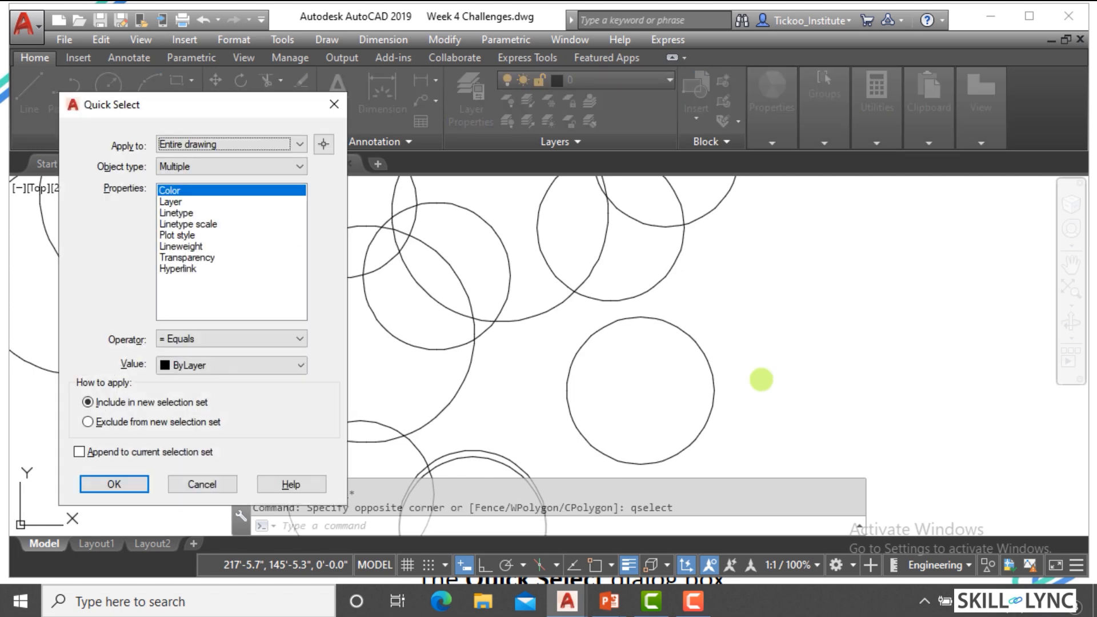
pyautogui.click(237, 168)
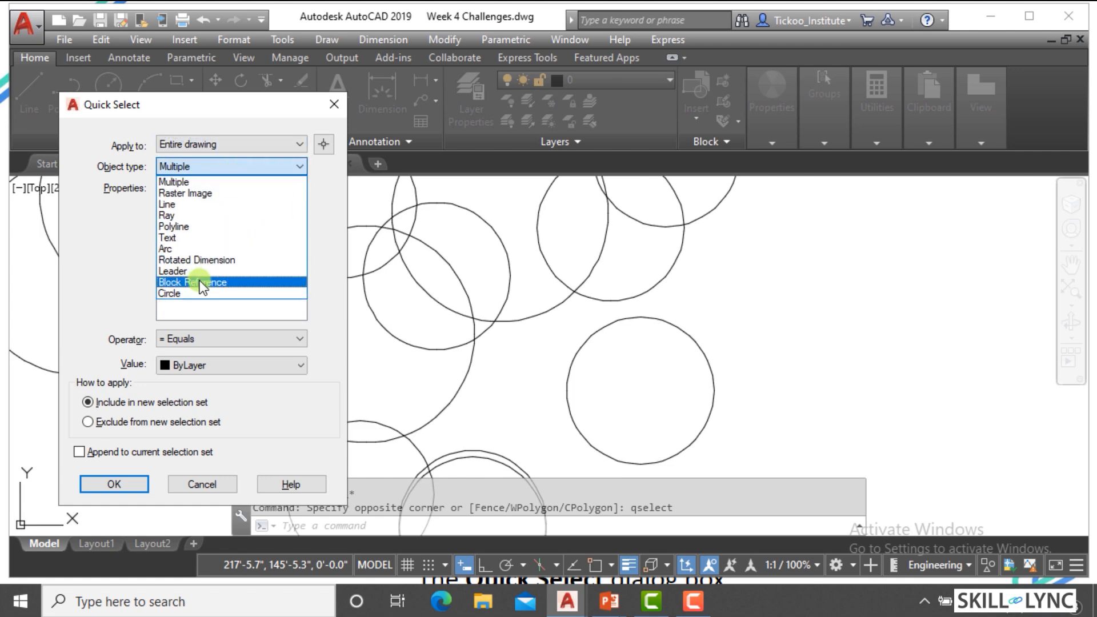
pyautogui.click(193, 293)
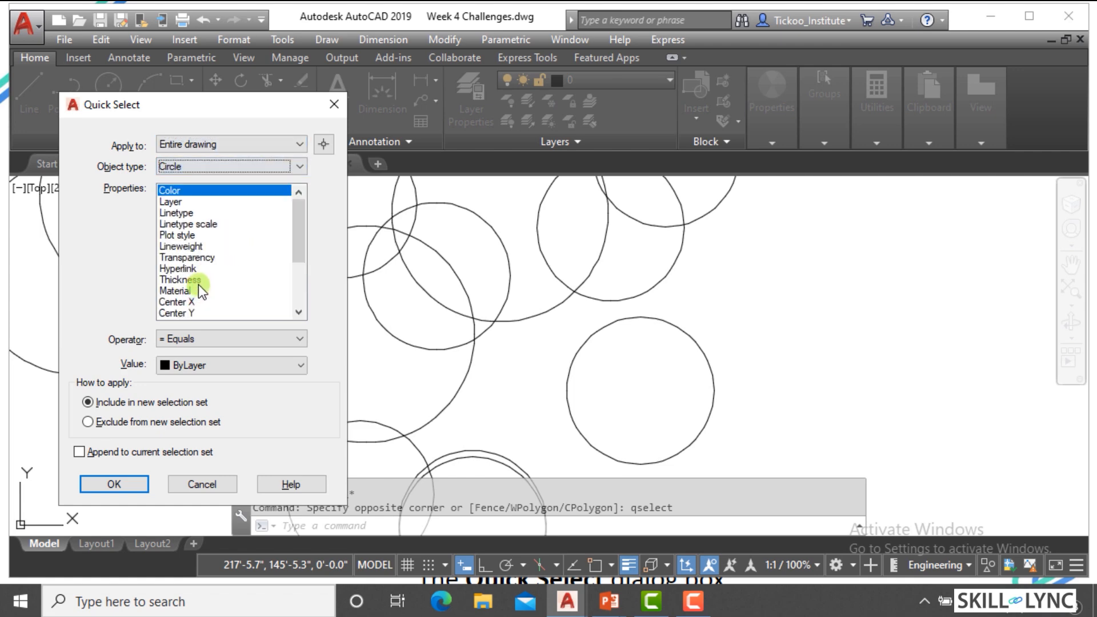
# Step: Select all circles whose Radius property equals 5'
pyautogui.scroll(-2, 201, 286)
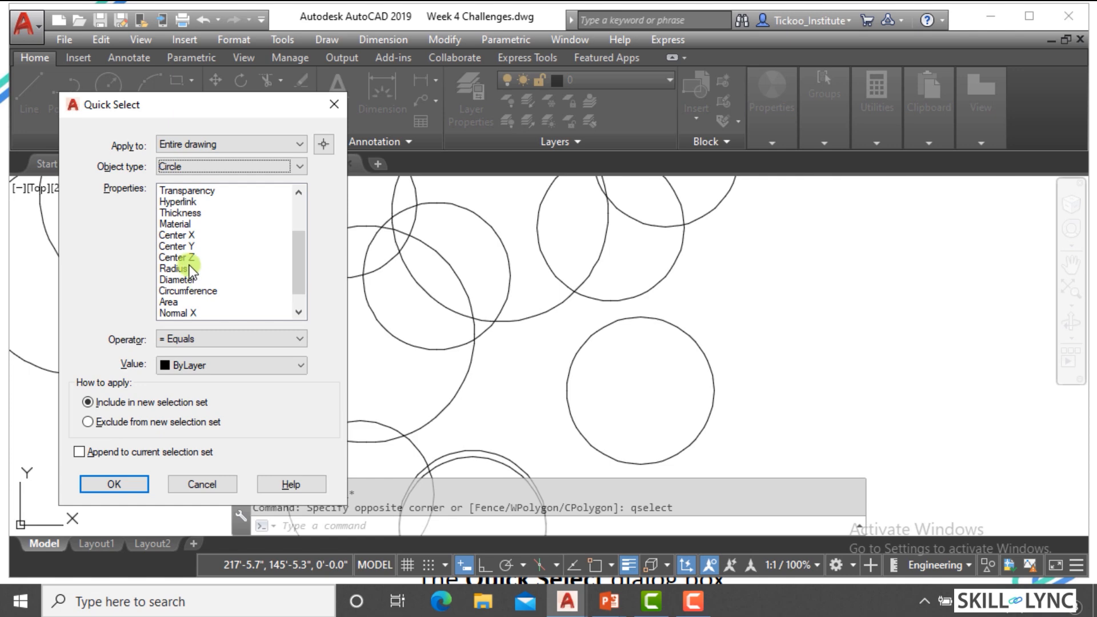
pyautogui.click(191, 268)
pyautogui.click(209, 364)
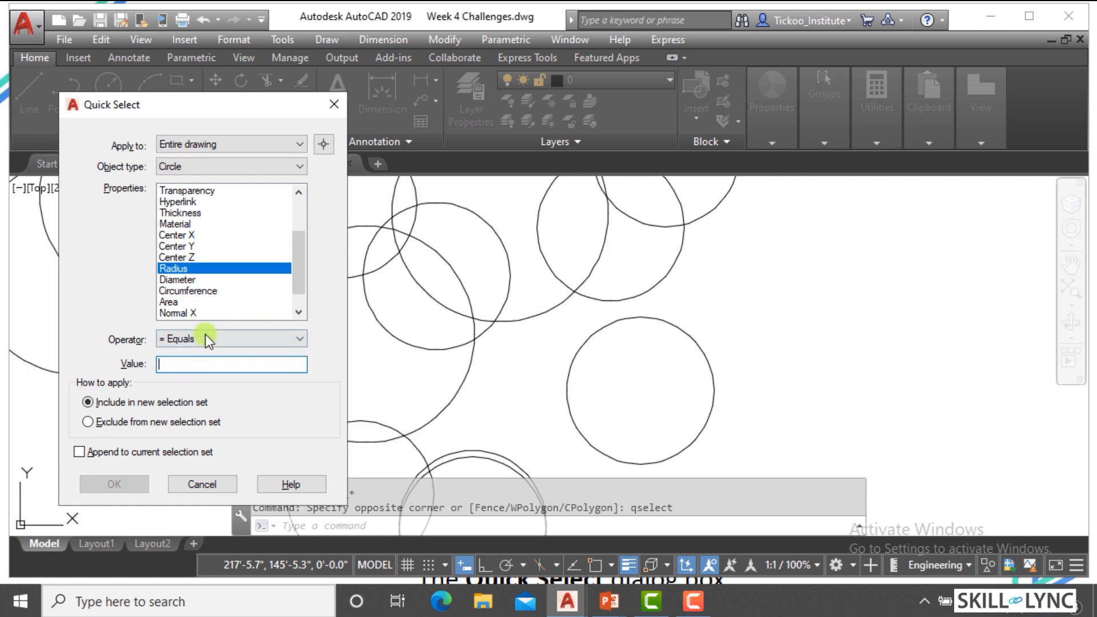
pyautogui.write('5')
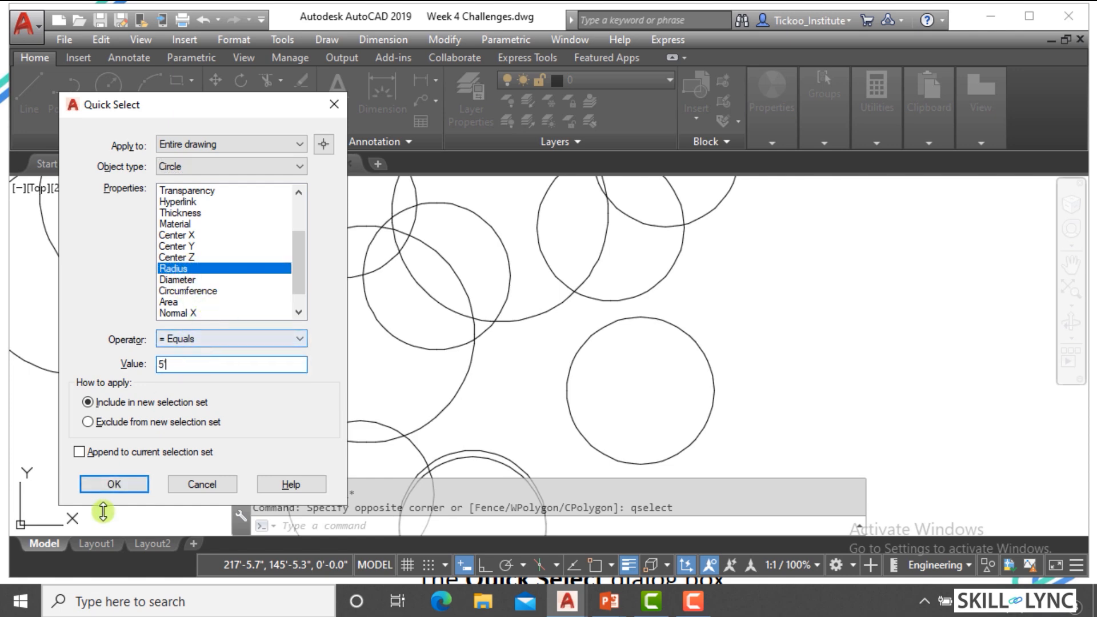
pyautogui.click(114, 484)
# Step: Look over the selected 5' radius circles and clear the selection
pyautogui.scroll(-2, 600, 314)
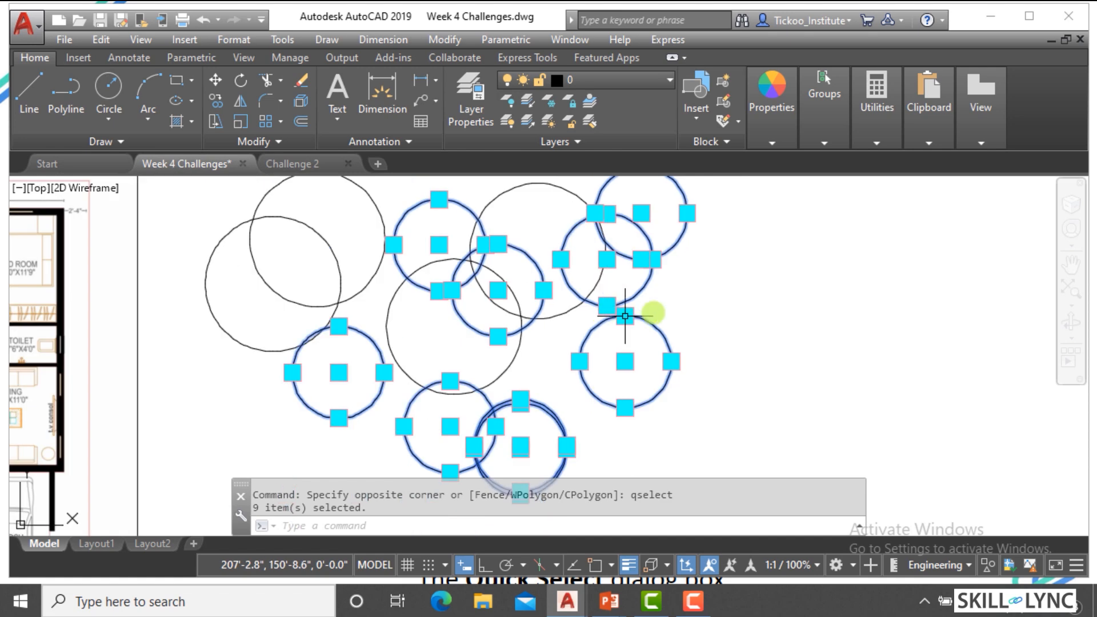
pyautogui.scroll(2, 684, 312)
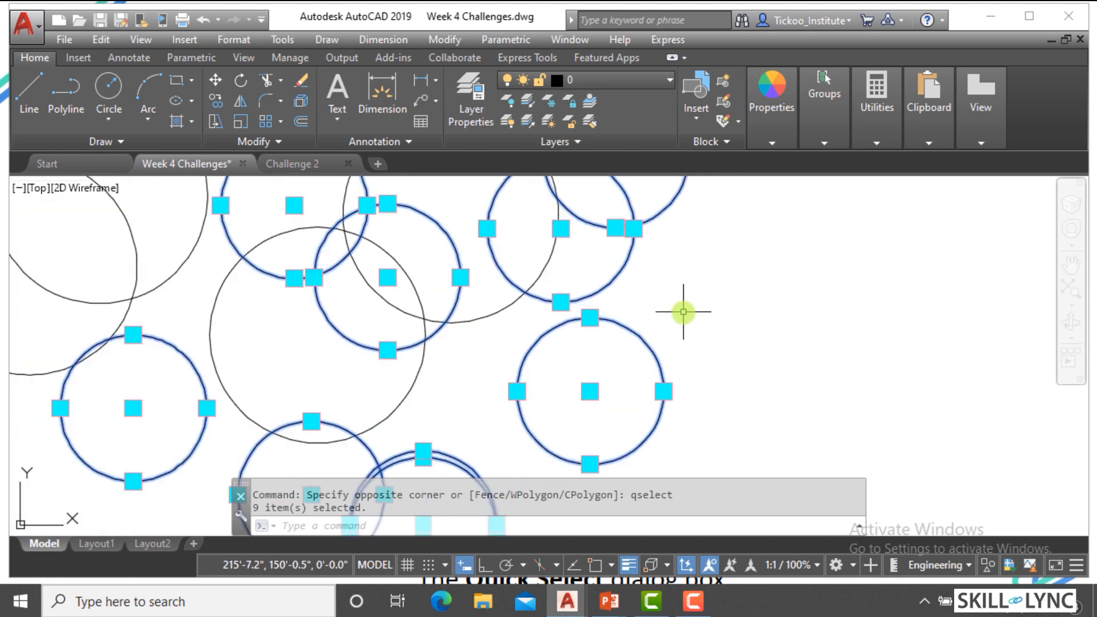
pyautogui.scroll(-1, 683, 312)
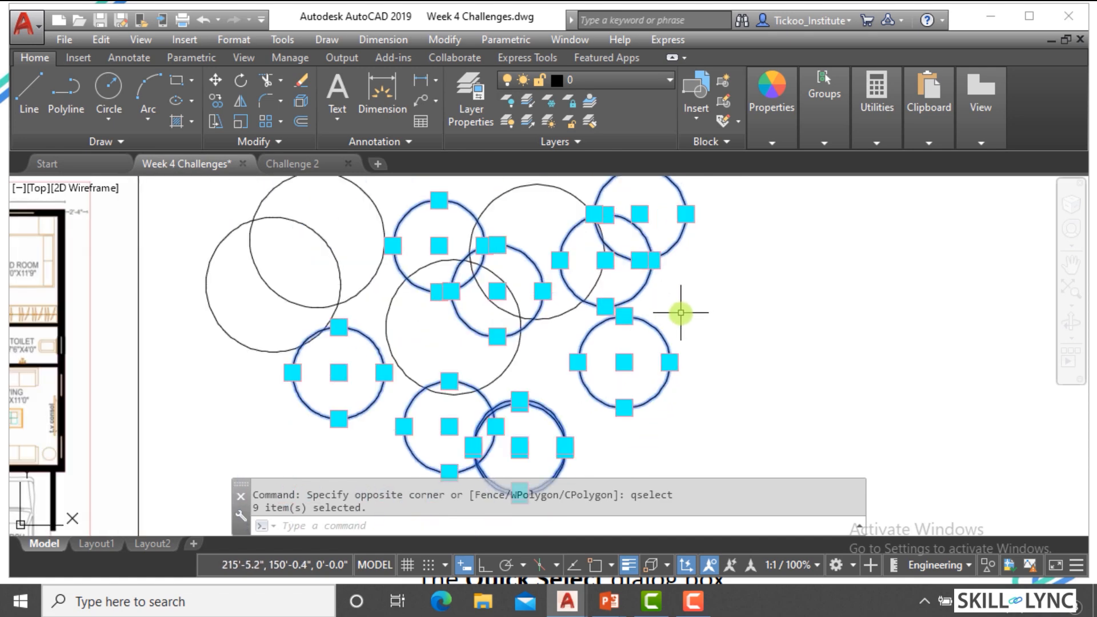
pyautogui.scroll(1, 683, 313)
pyautogui.scroll(-2, 684, 313)
pyautogui.press('Escape')
pyautogui.press('Escape')
# Step: Start another Quick Select and restrict it to the four circles enclosed by a window around the right-hand part of the cluster
pyautogui.scroll(1, 697, 307)
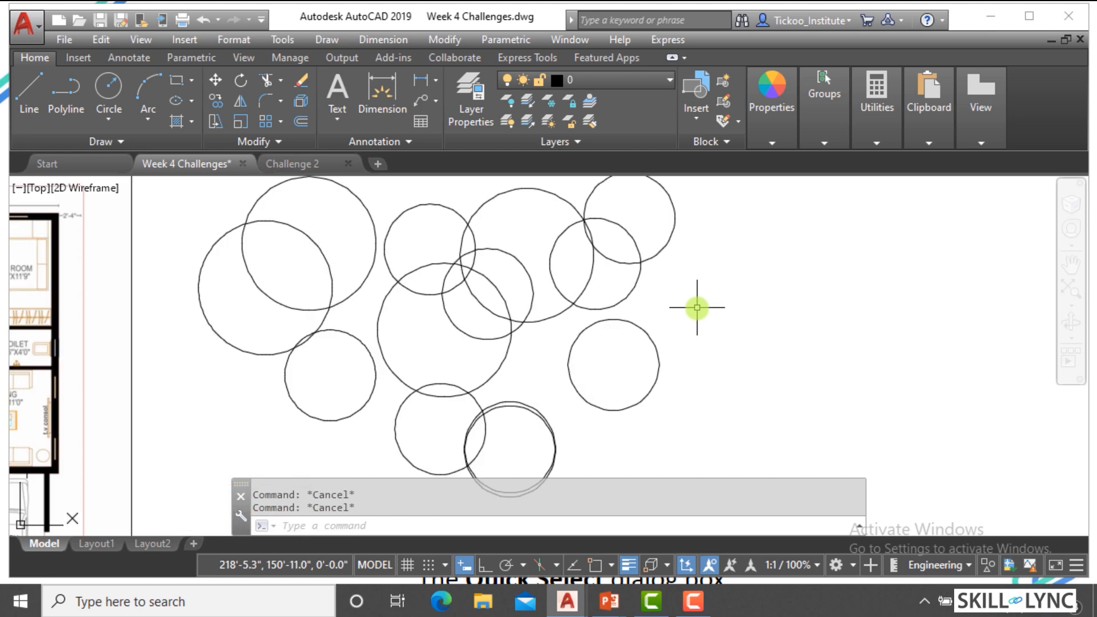
pyautogui.scroll(1, 697, 307)
pyautogui.scroll(-1, 697, 307)
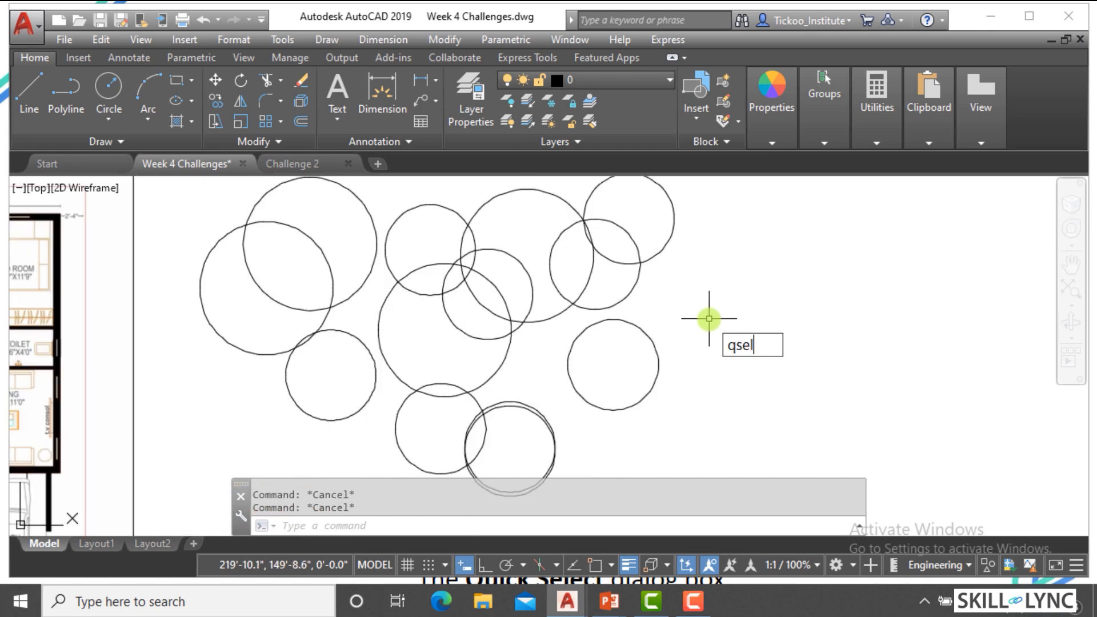
pyautogui.write('qselect')
pyautogui.press('Return')
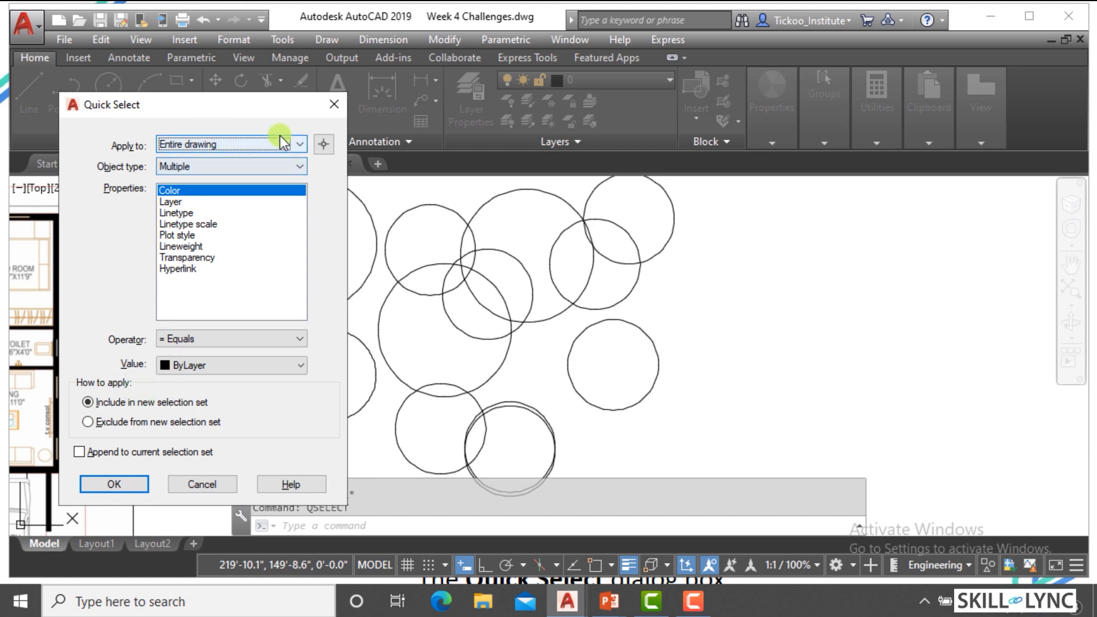
pyautogui.click(323, 144)
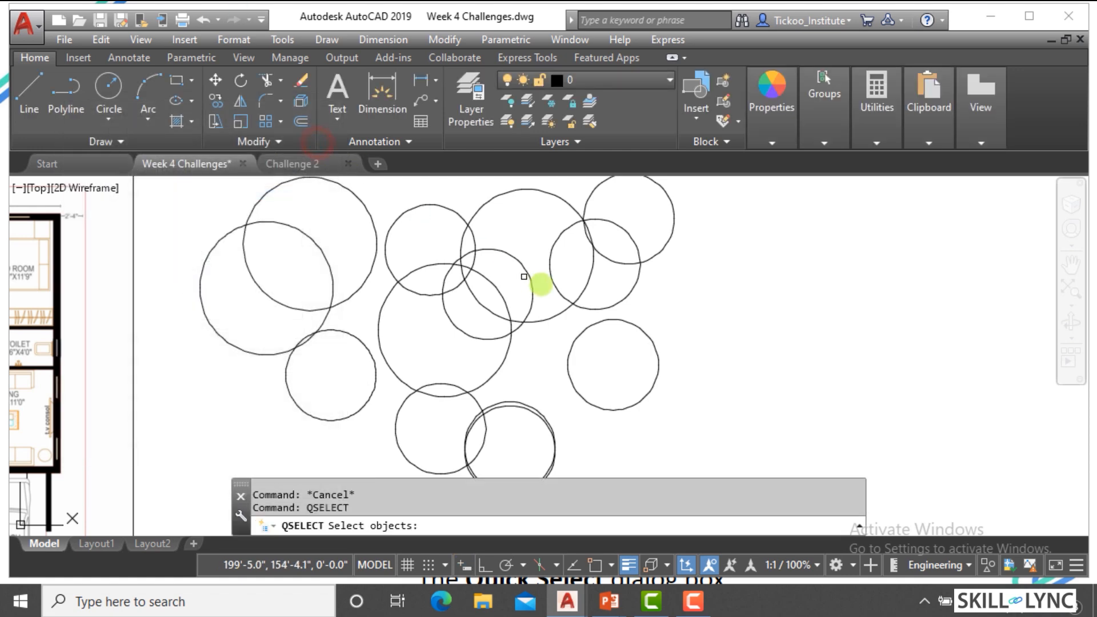
pyautogui.click(389, 189)
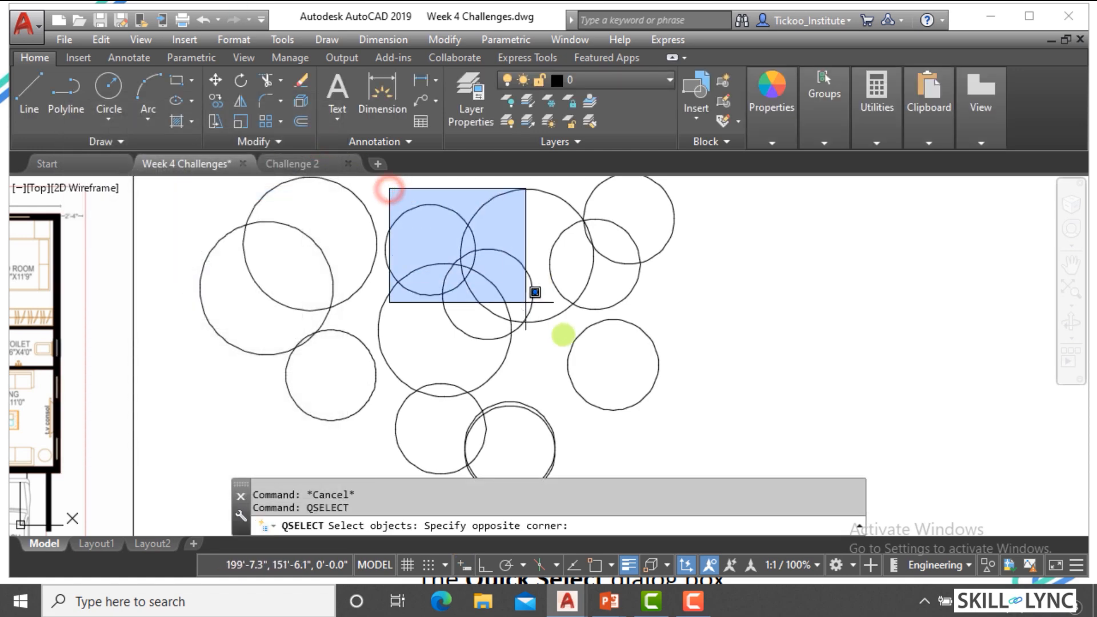
pyautogui.click(706, 449)
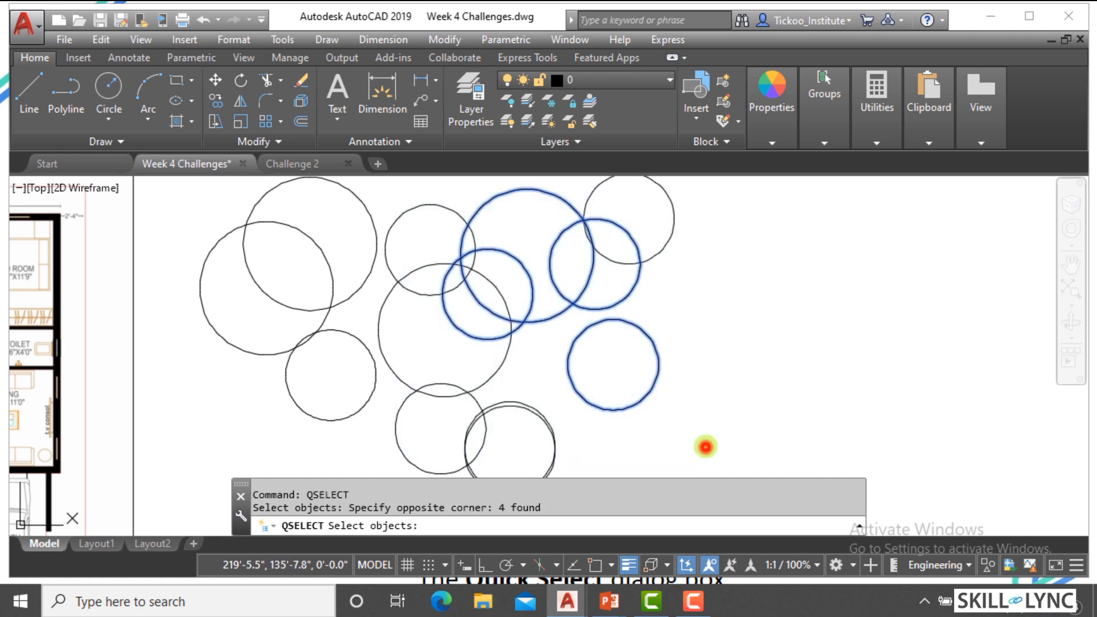
pyautogui.rightClick(720, 213)
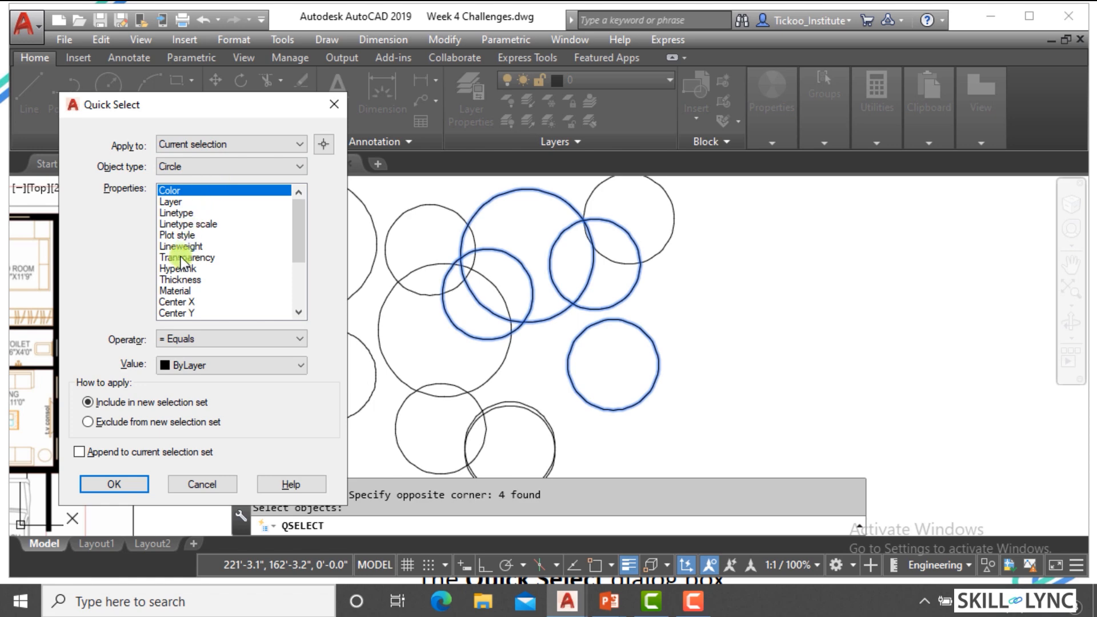
# Step: Filter the current selection to circles with a Radius equal to 5', apply it, and clear the resulting selection
pyautogui.scroll(-2, 175, 256)
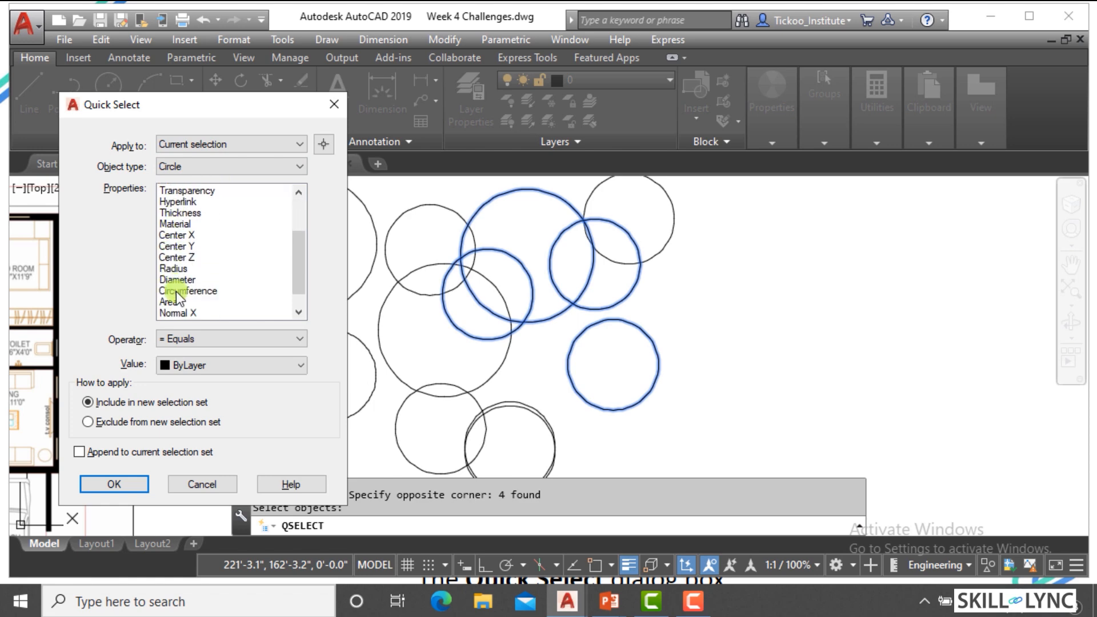
pyautogui.click(177, 279)
pyautogui.click(200, 364)
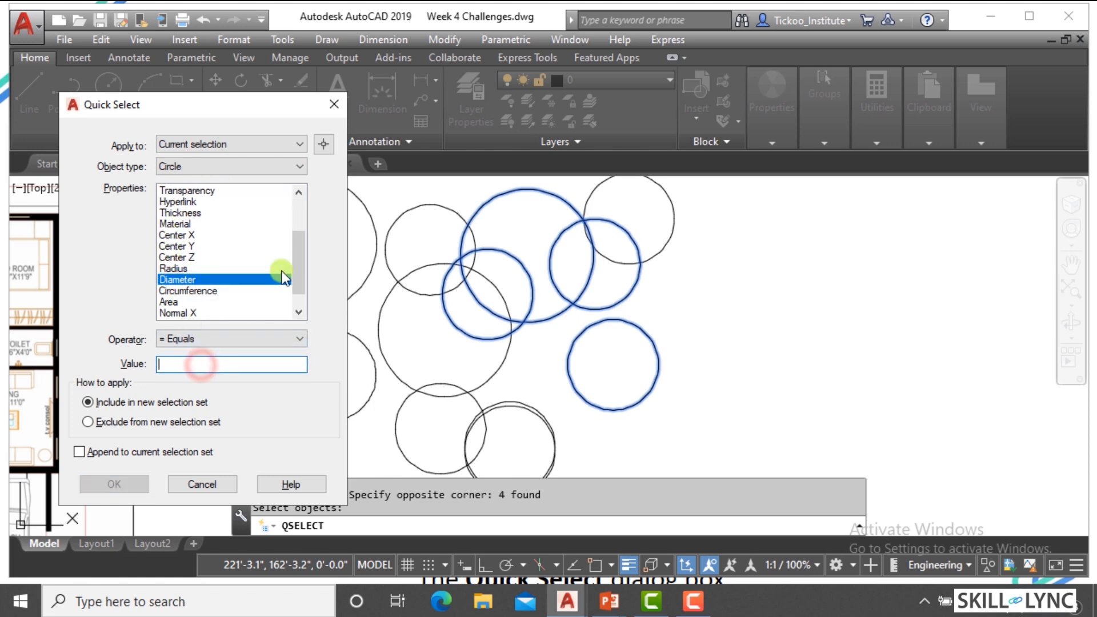
pyautogui.write('5')
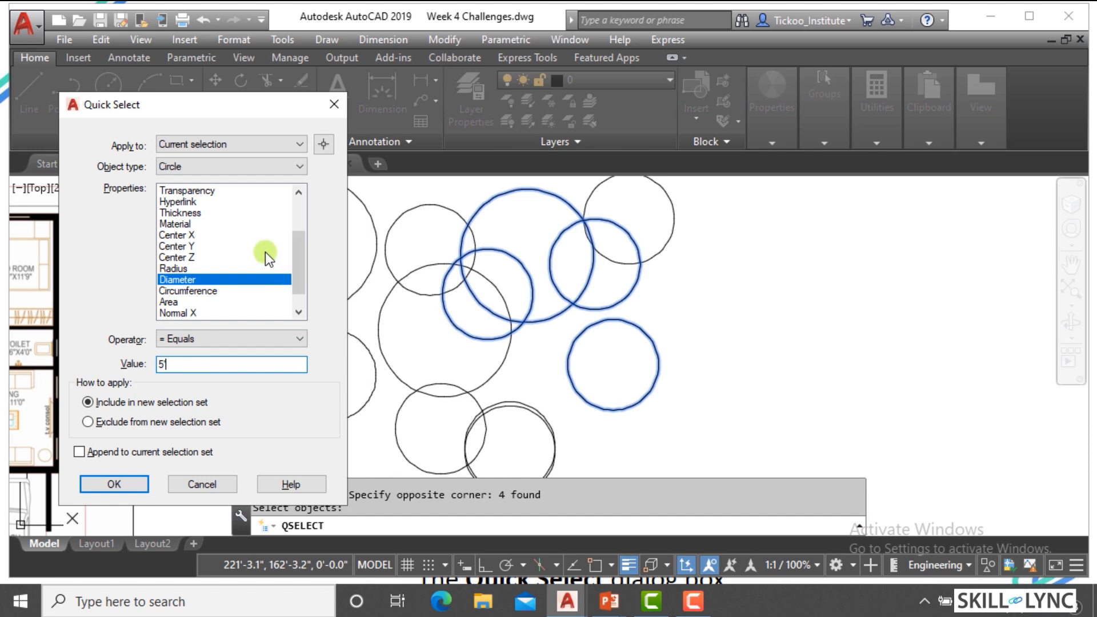
pyautogui.click(180, 269)
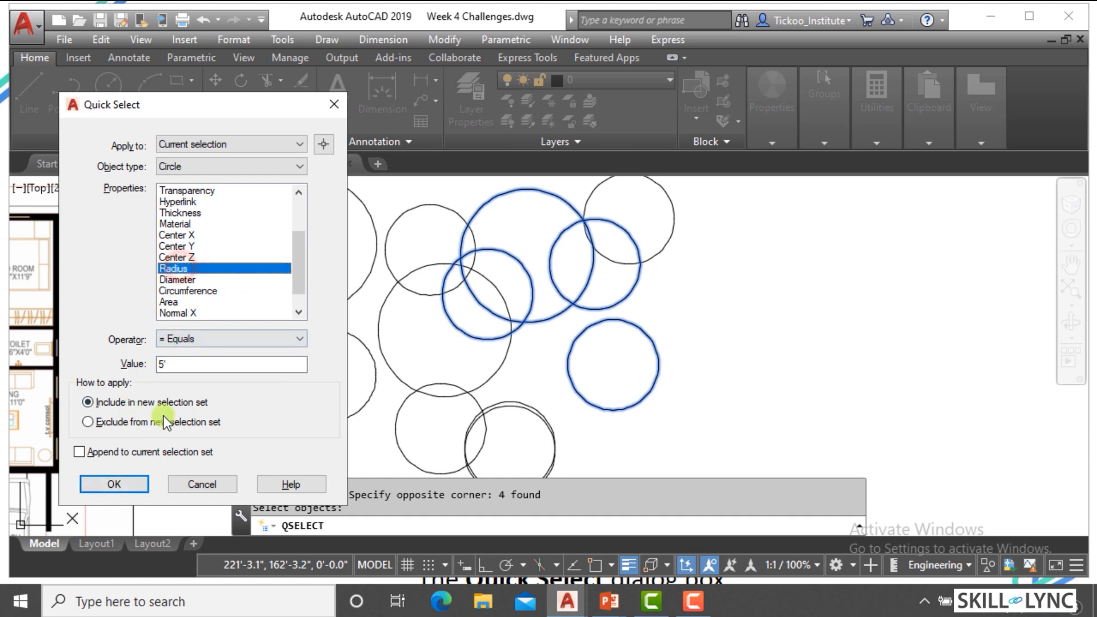
pyautogui.click(136, 486)
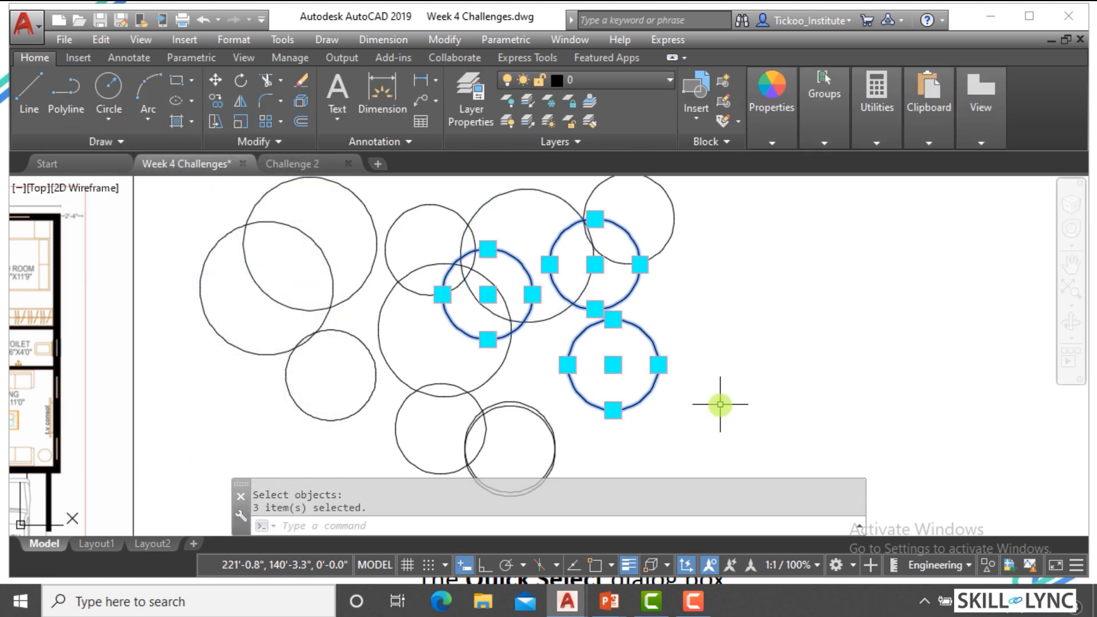
pyautogui.press('Escape')
pyautogui.press('Escape')
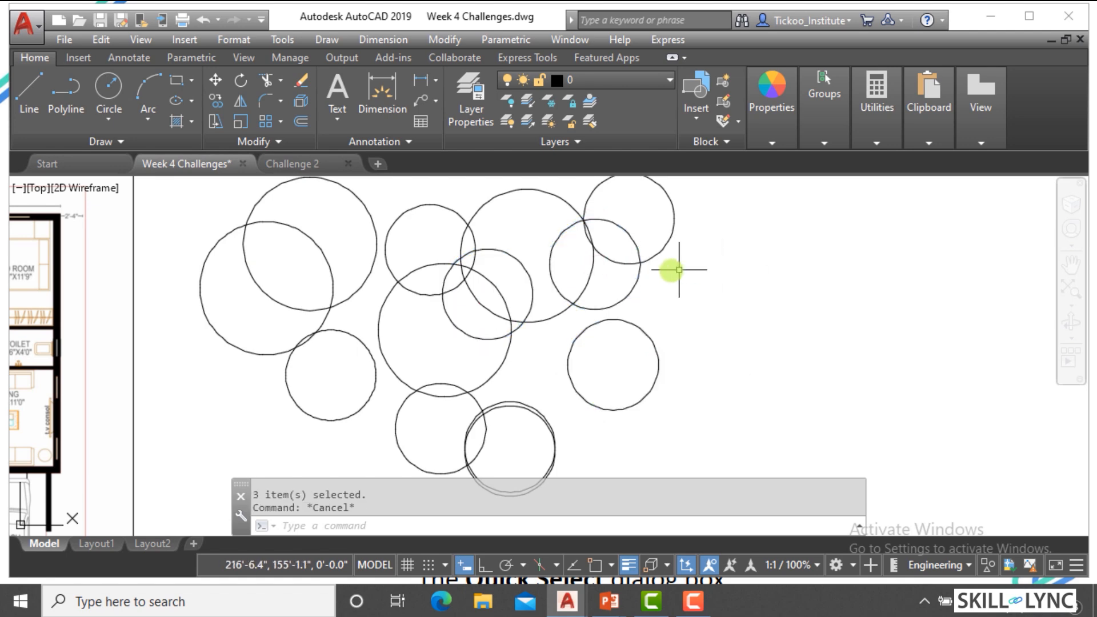
# Step: Quick-select objects of multiple types in the entire drawing whose Color equals ByLayer
pyautogui.scroll(-4, 339, 224)
pyautogui.scroll(2, 393, 313)
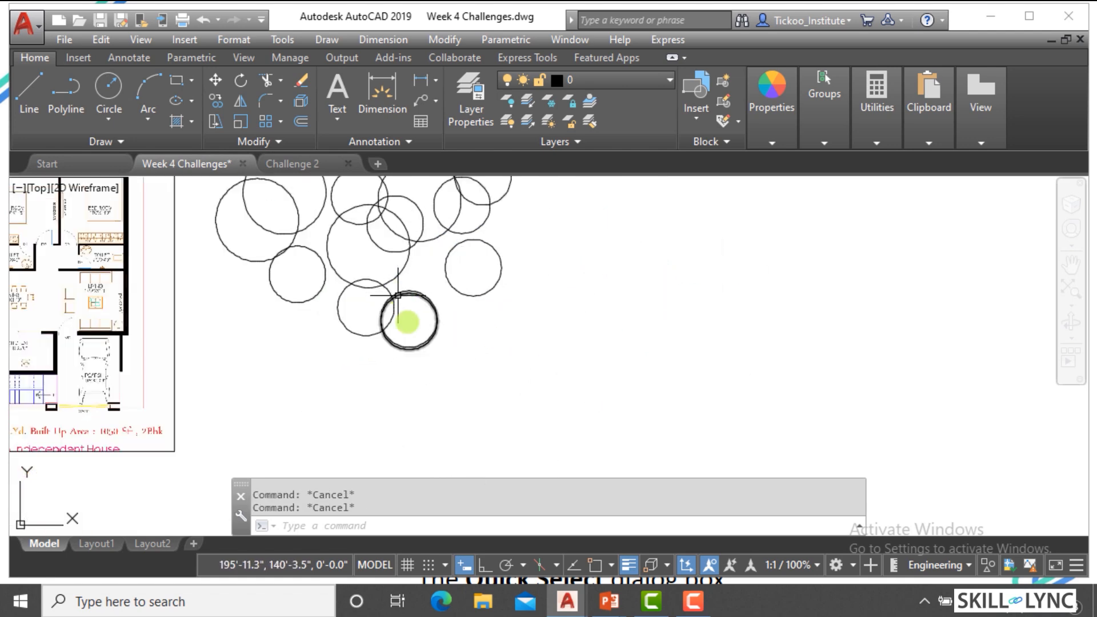
pyautogui.scroll(-2, 409, 236)
pyautogui.scroll(2, 409, 239)
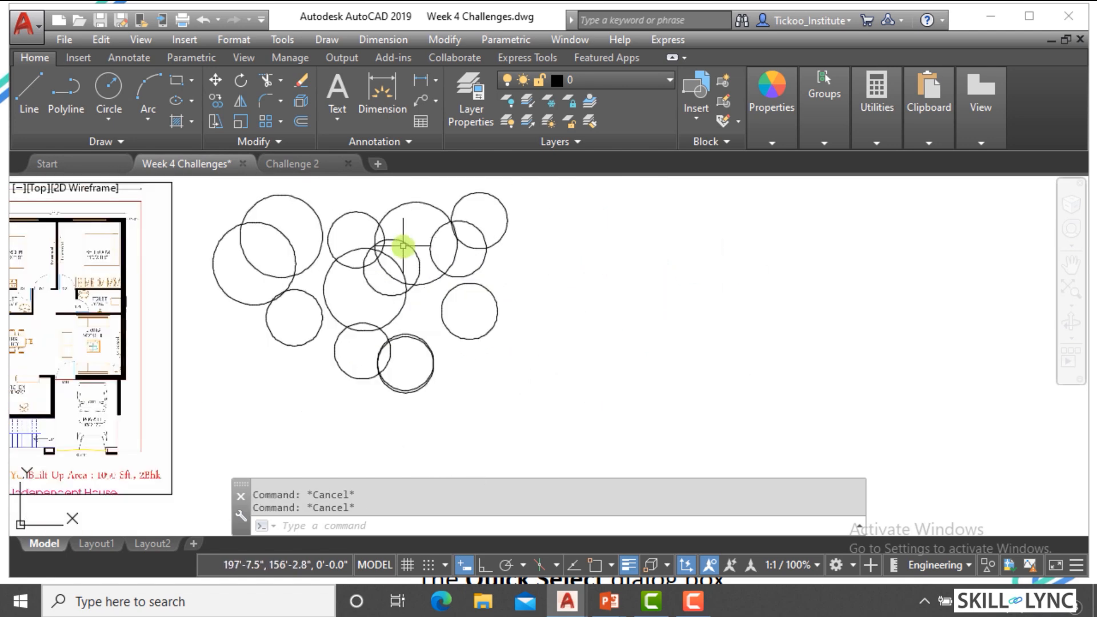
pyautogui.write('qselect')
pyautogui.press('Return')
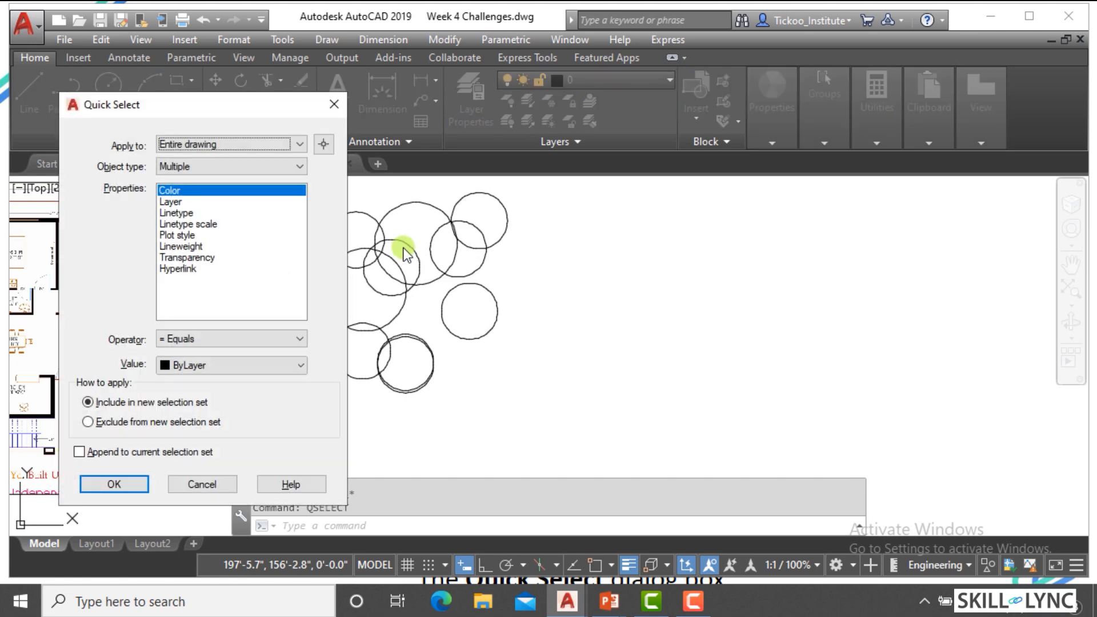
pyautogui.click(113, 485)
# Step: Inspect which floor plan objects and circles the ByLayer selection covers, and clear the selection
pyautogui.scroll(-4, 628, 375)
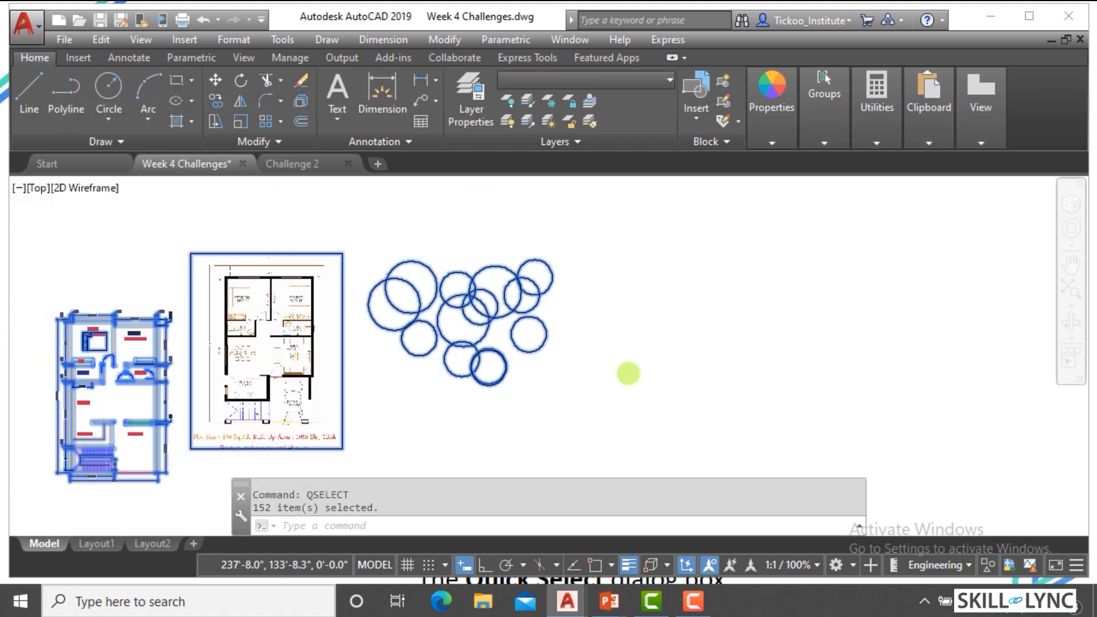
pyautogui.scroll(2, 423, 375)
pyautogui.scroll(5, 228, 365)
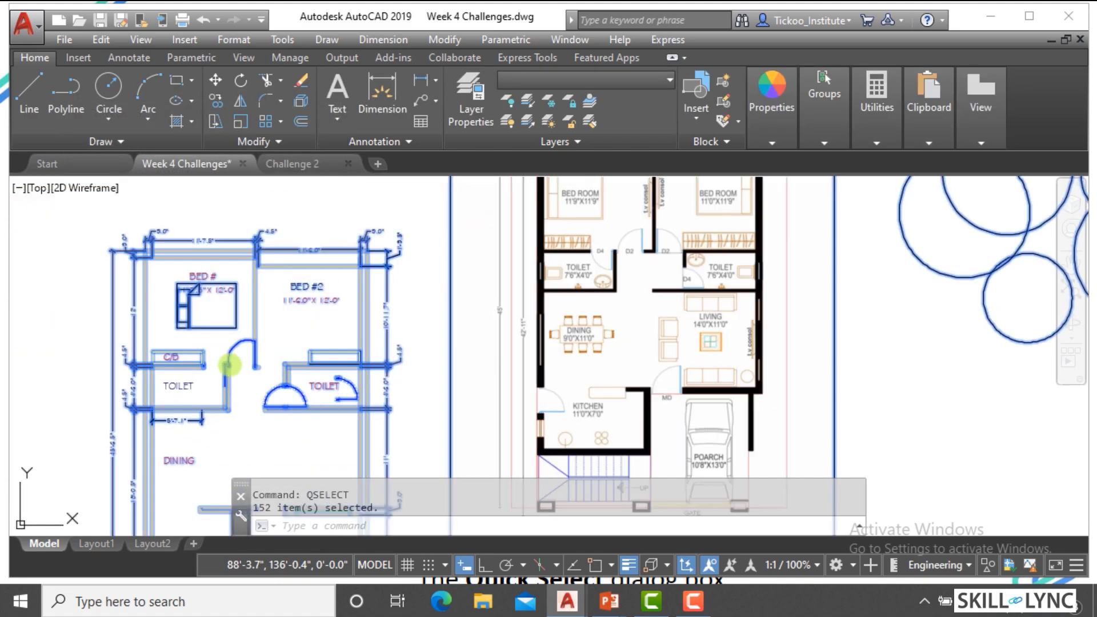
pyautogui.press('Escape')
pyautogui.press('Escape')
pyautogui.scroll(-5, 231, 367)
pyautogui.scroll(5, 231, 369)
pyautogui.scroll(-5, 220, 363)
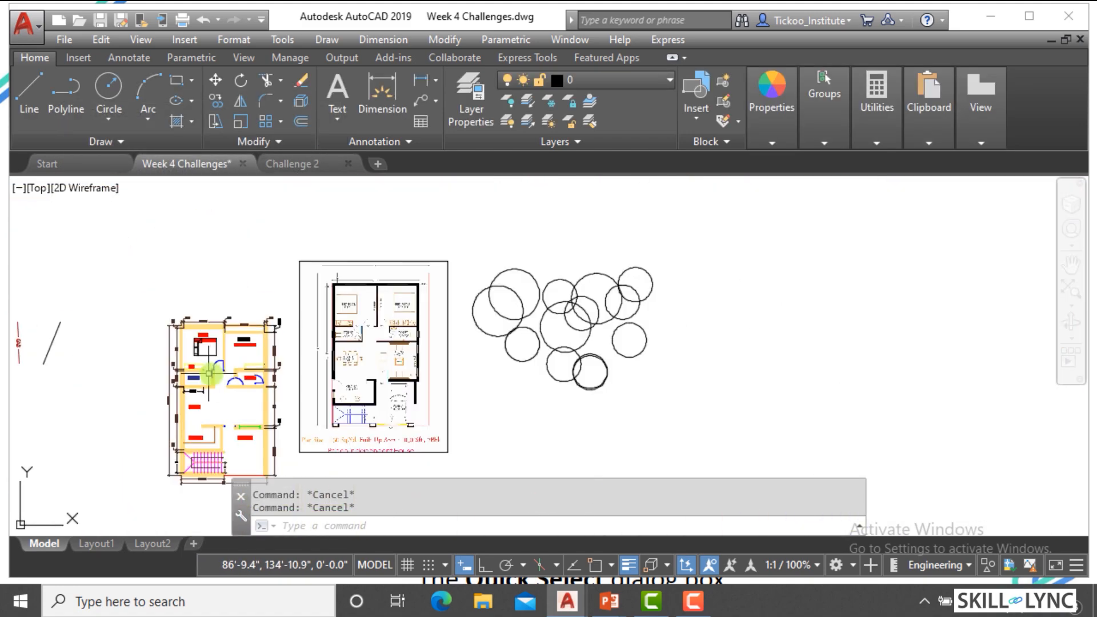
pyautogui.scroll(5, 214, 367)
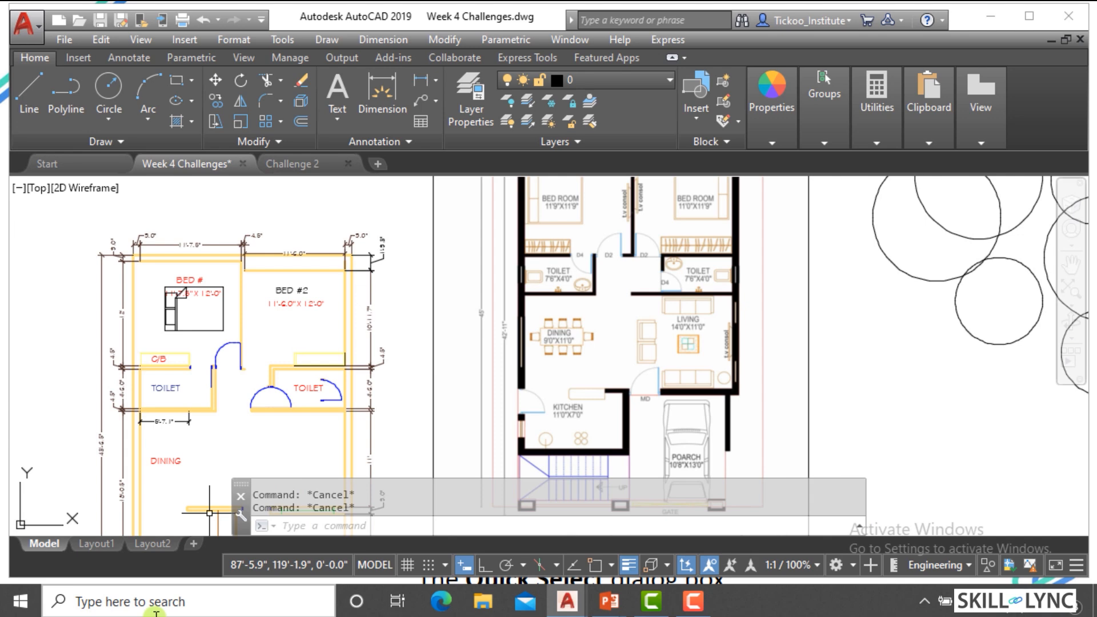
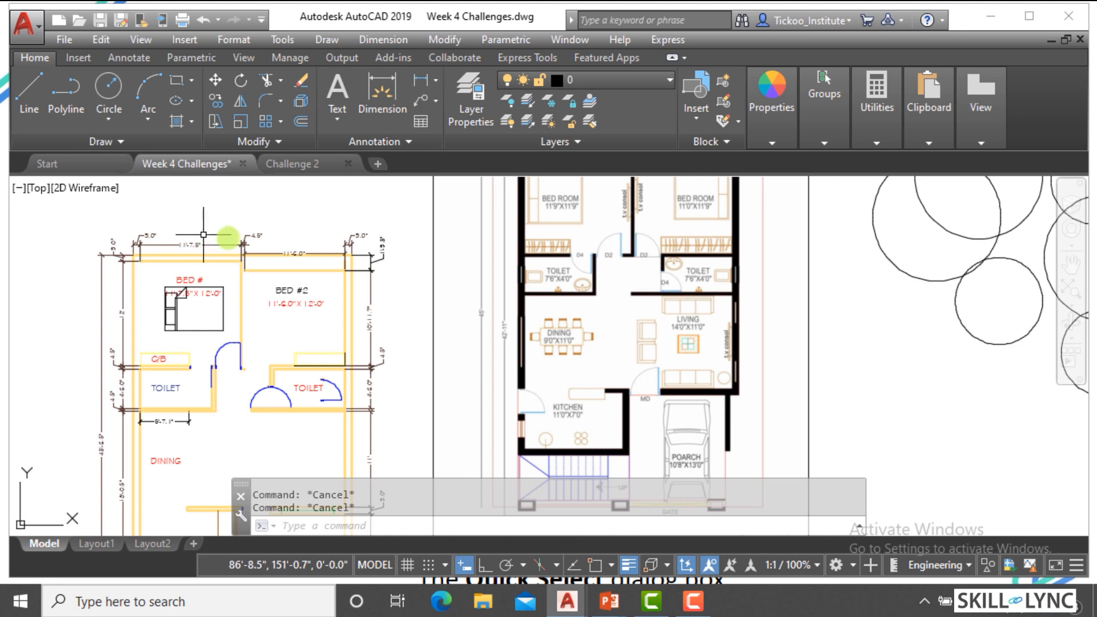
pyautogui.scroll(-4, 334, 240)
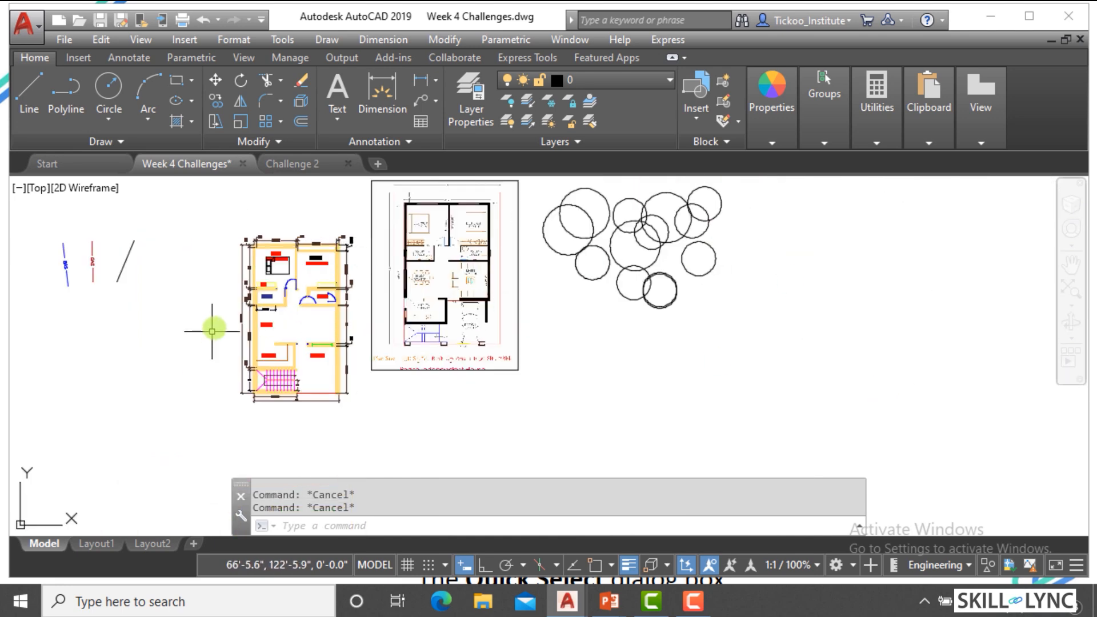
pyautogui.scroll(6, 258, 280)
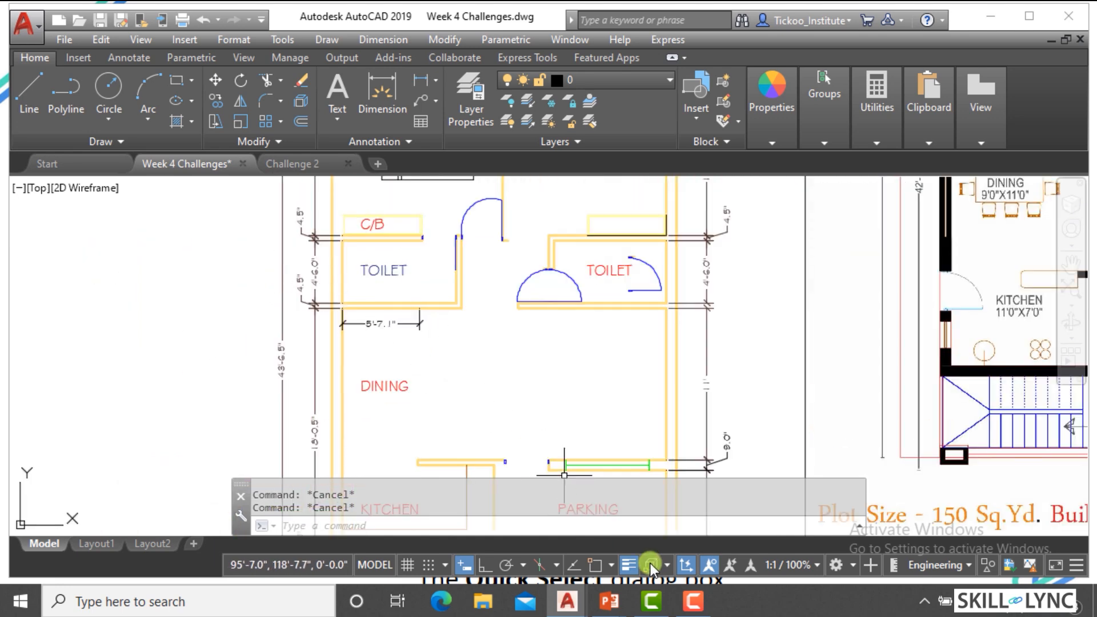
# Step: Switch to the Session 5 presentation in PowerPoint and look up the slide on creating a selection set
pyautogui.click(607, 601)
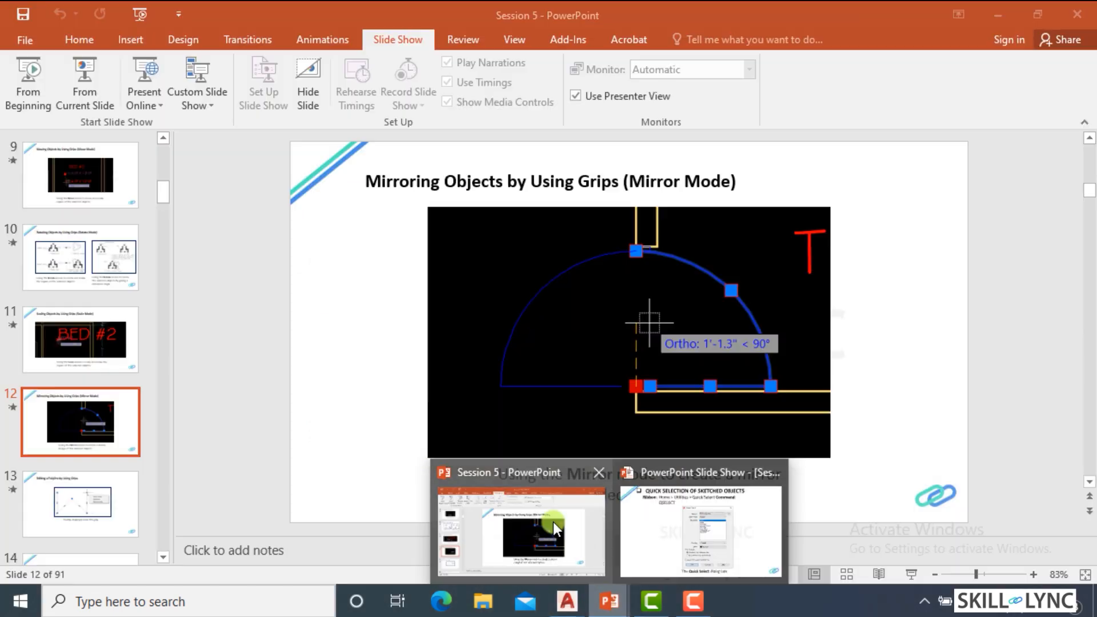
pyautogui.click(553, 523)
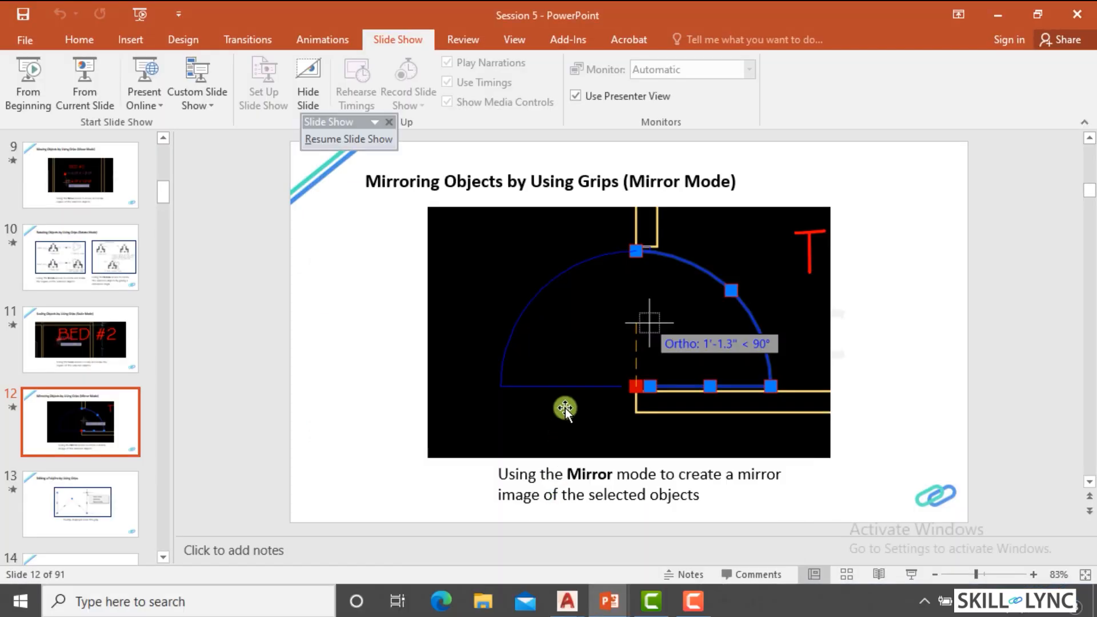
pyautogui.scroll(-10, 564, 408)
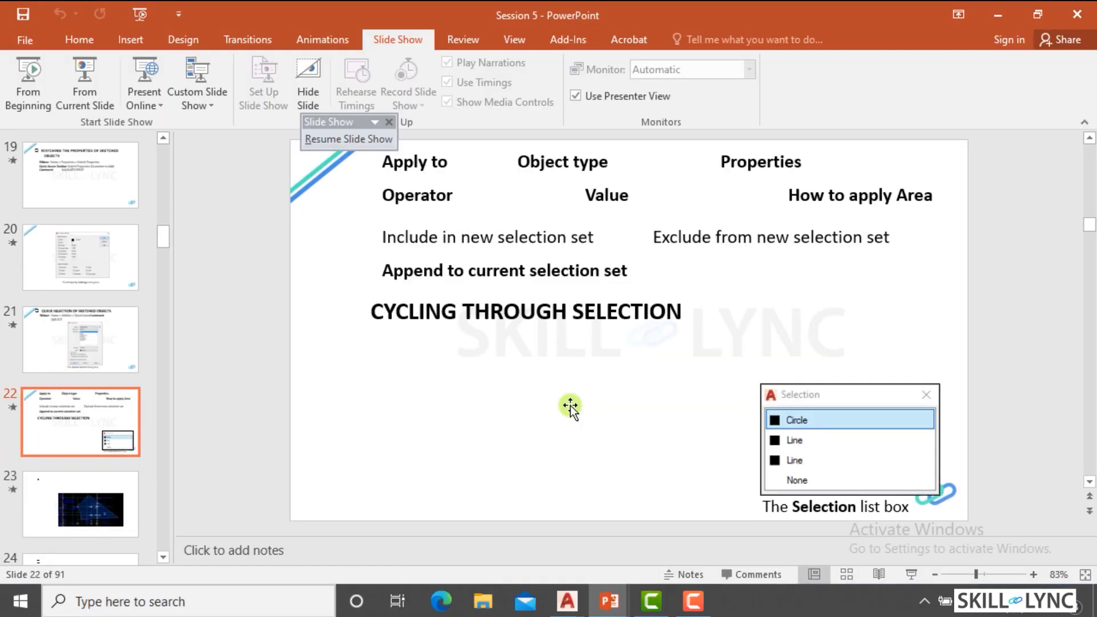
pyautogui.scroll(-2, 570, 406)
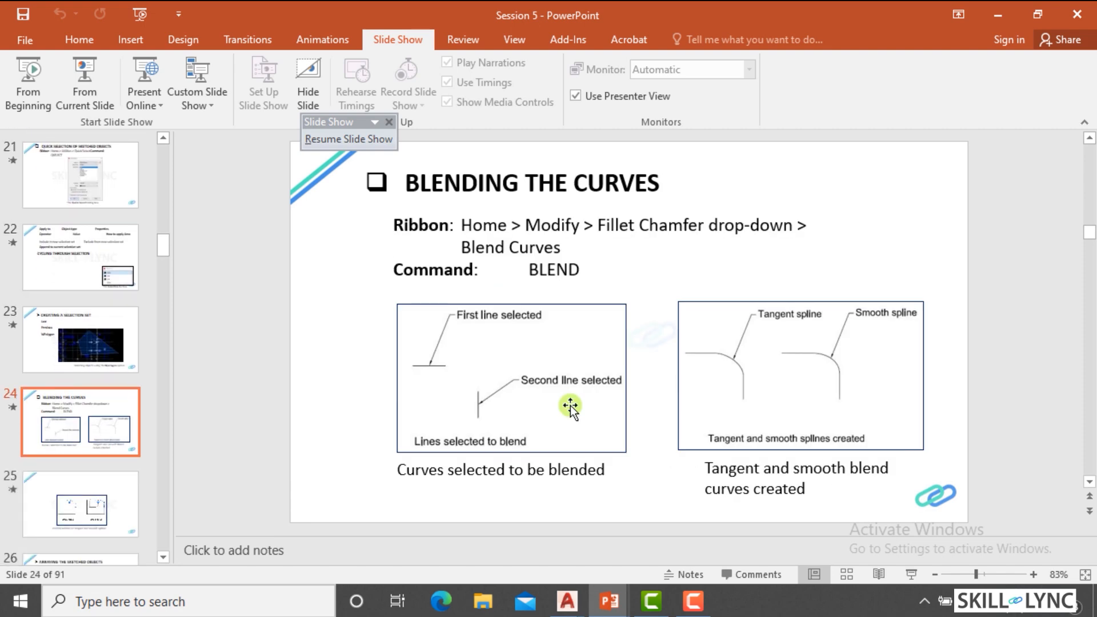
pyautogui.scroll(1, 571, 405)
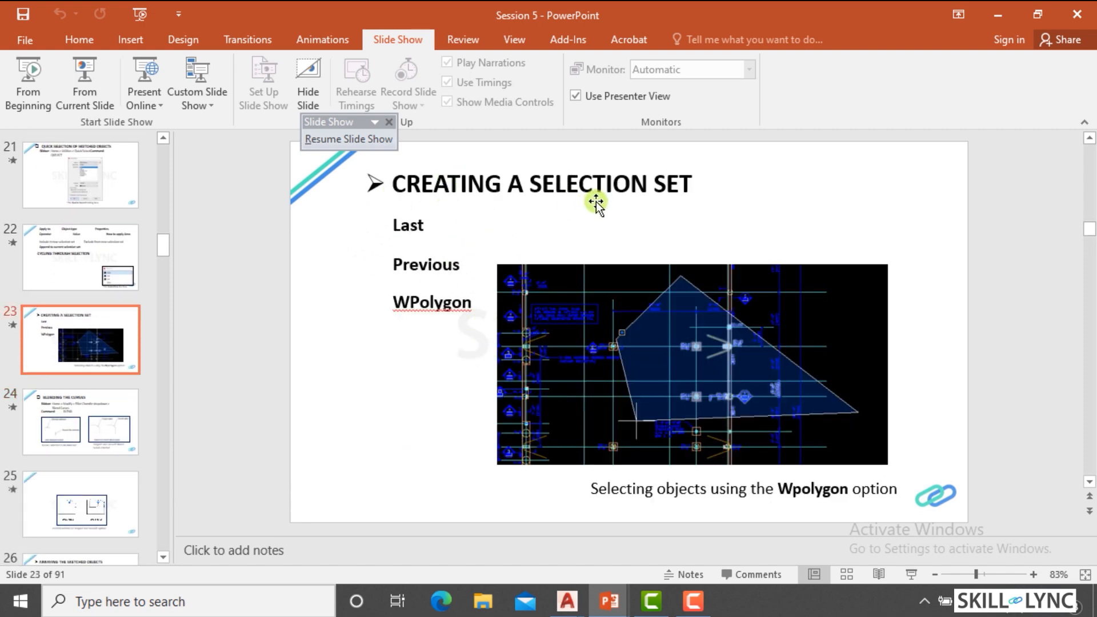
pyautogui.scroll(-1, 596, 202)
pyautogui.scroll(2, 598, 203)
pyautogui.scroll(-1, 598, 203)
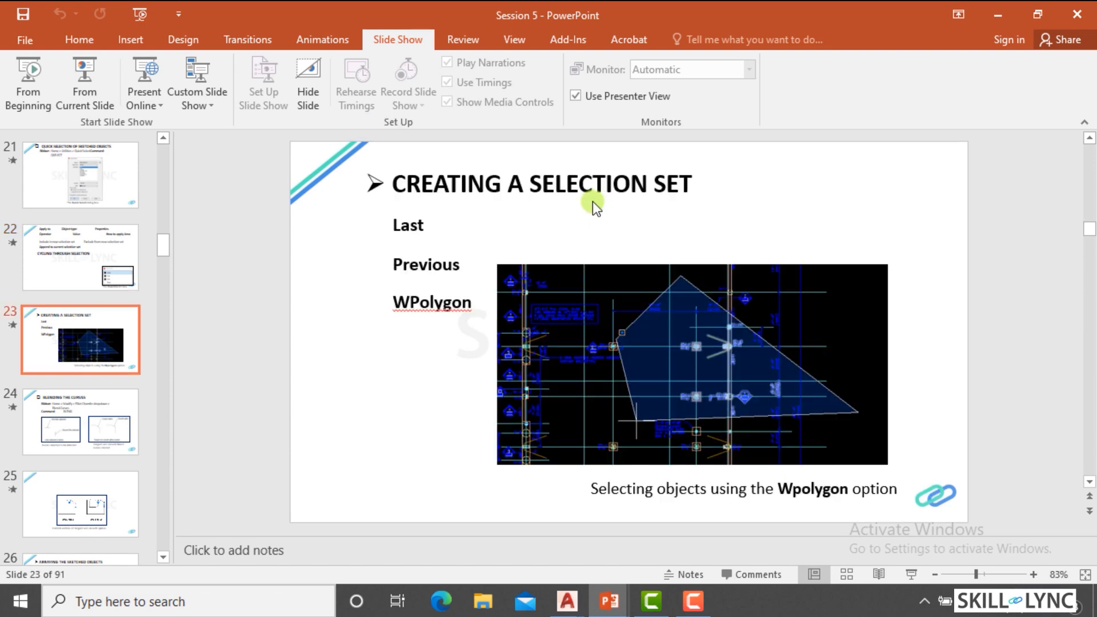
# Step: Switch back to AutoCAD and draw two circles, each about 3'-8" in radius, in the empty area below the GAS lines
pyautogui.hotkey('alt', 'Tab')
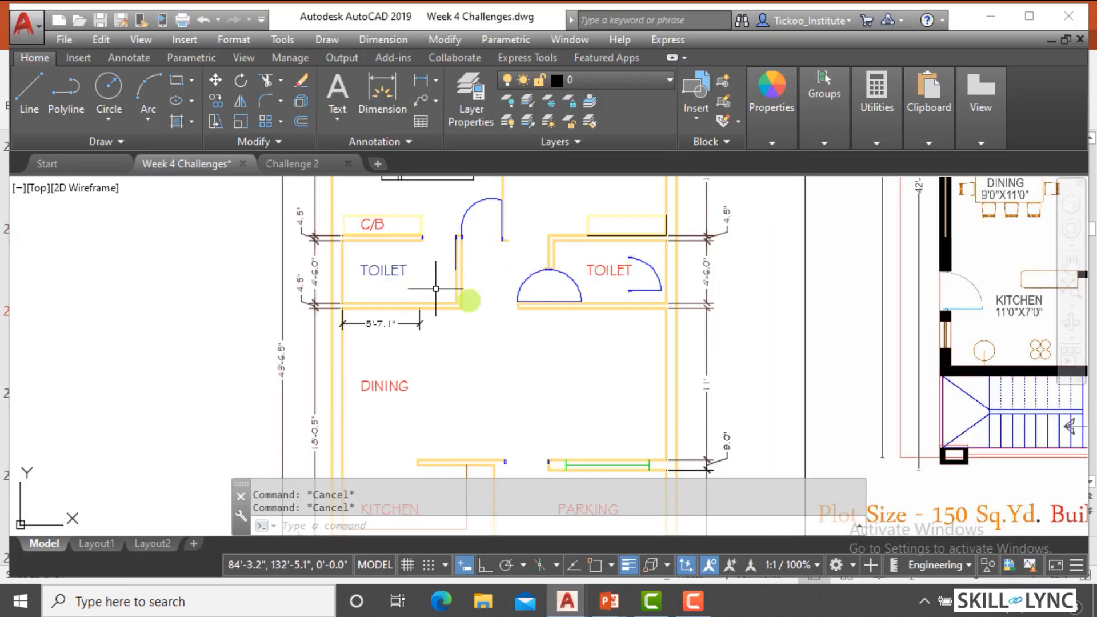
pyautogui.scroll(-3, 436, 288)
pyautogui.scroll(2, 166, 331)
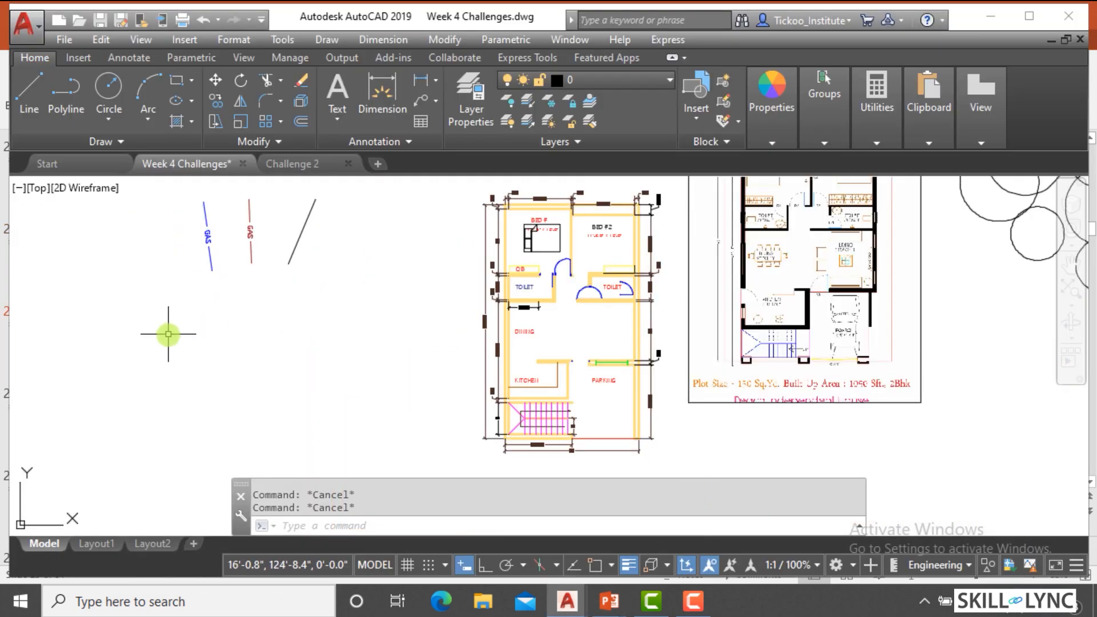
pyautogui.write('c')
pyautogui.press('Return')
pyautogui.click(136, 347)
pyautogui.click(128, 378)
pyautogui.press('Return')
pyautogui.click(261, 317)
pyautogui.click(249, 348)
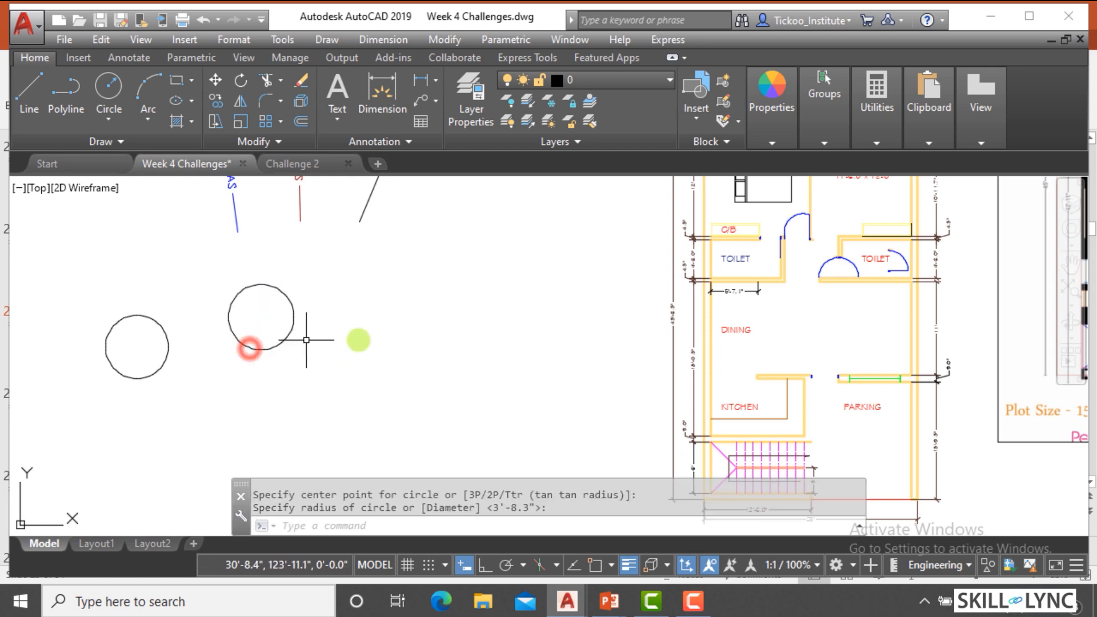
# Step: Draw a roughly square rectangle beside the second new circle, on the side facing the floor plan
pyautogui.press('Escape')
pyautogui.write('rec')
pyautogui.press('Return')
pyautogui.click(354, 289)
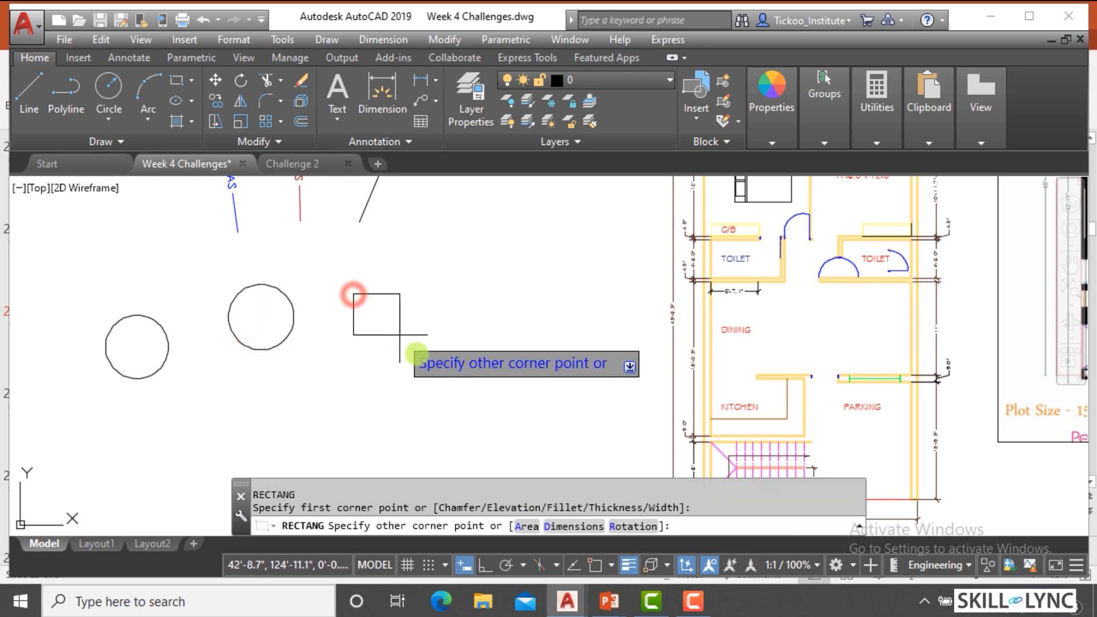
pyautogui.click(428, 375)
# Step: Window-select the cluster of overlapping circles beyond the reference floor plan image and erase it
pyautogui.scroll(2, 479, 373)
pyautogui.scroll(-2, 479, 374)
pyautogui.scroll(4, 962, 340)
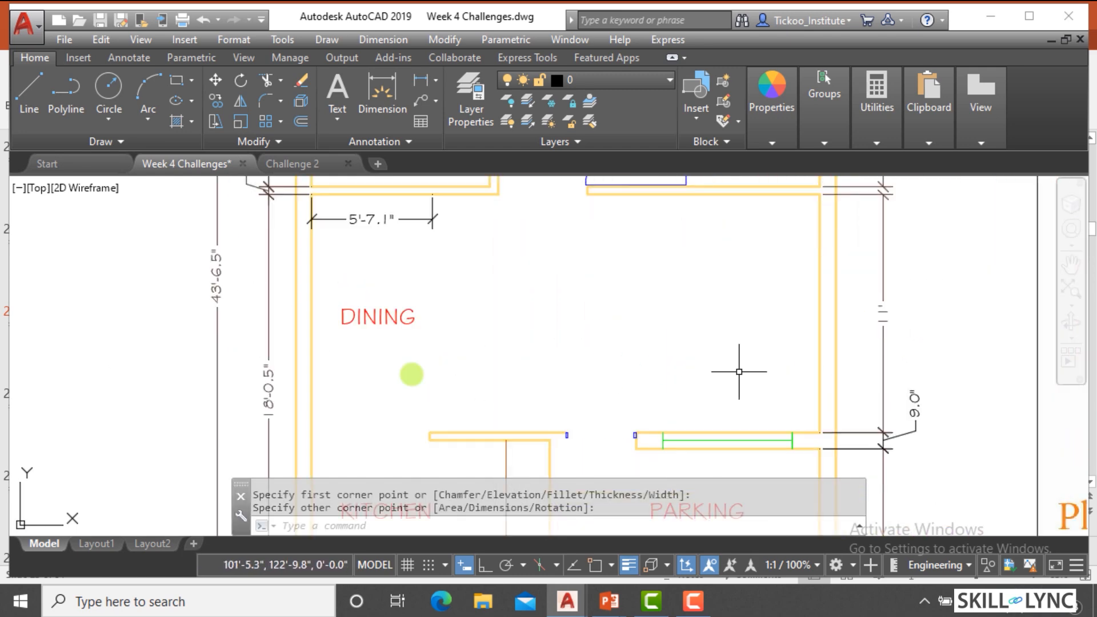
pyautogui.scroll(-4, 461, 362)
pyautogui.scroll(-3, 320, 334)
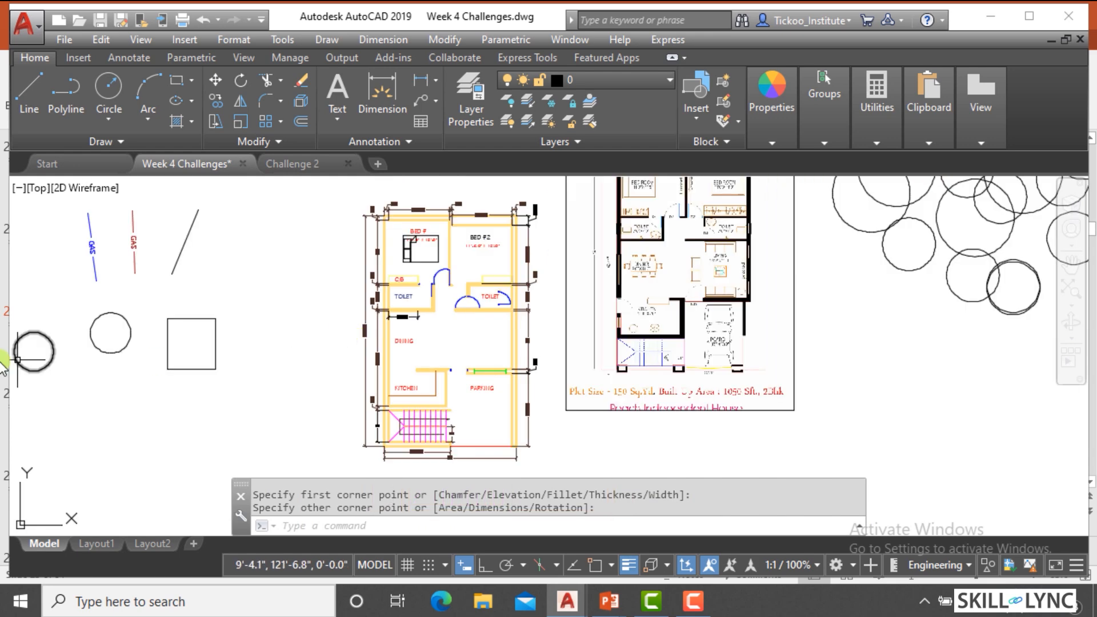
pyautogui.scroll(3, 46, 335)
pyautogui.scroll(-3, 309, 355)
pyautogui.scroll(3, 166, 372)
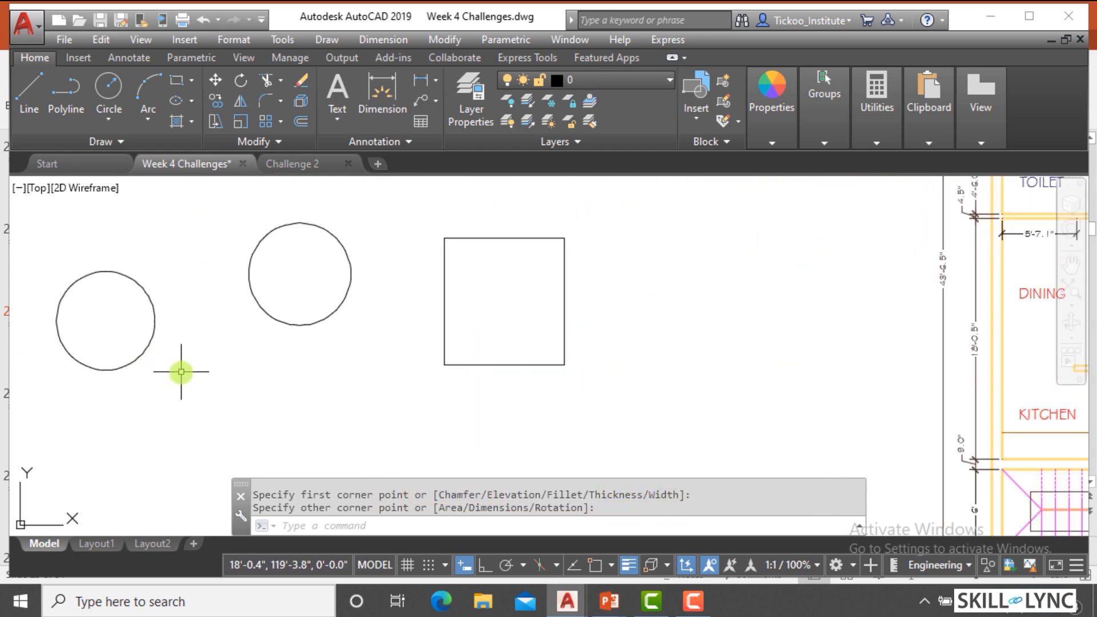
pyautogui.scroll(-5, 176, 372)
pyautogui.click(721, 375)
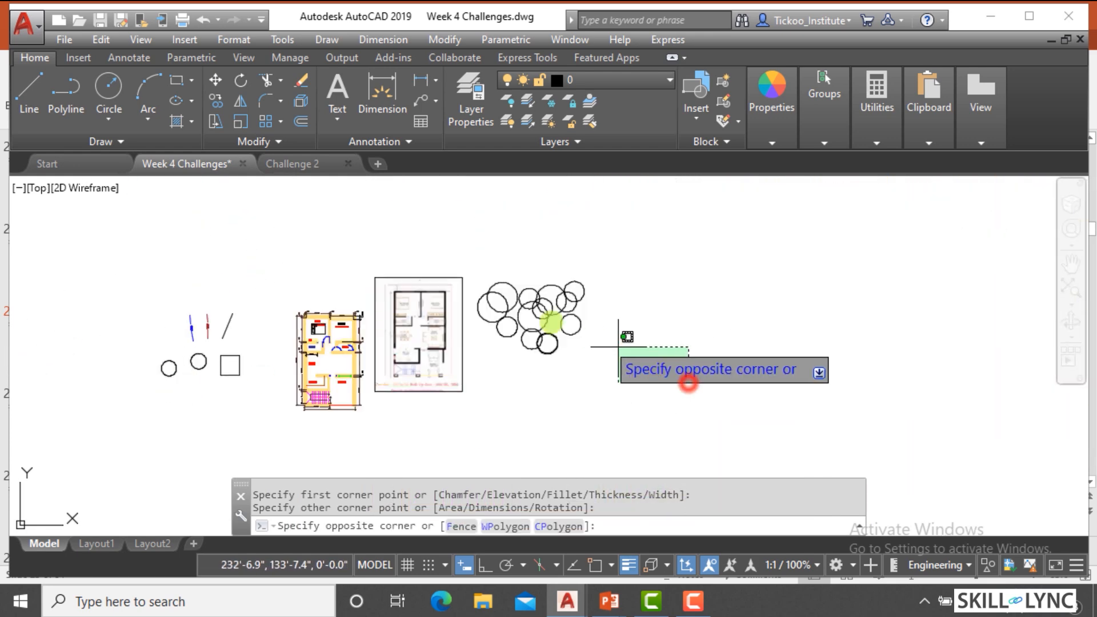
pyautogui.click(478, 246)
pyautogui.write('E')
pyautogui.press('Return')
# Step: Move the leftmost new circle from its centre to a point higher up and further left of the GAS lines
pyautogui.scroll(4, 179, 321)
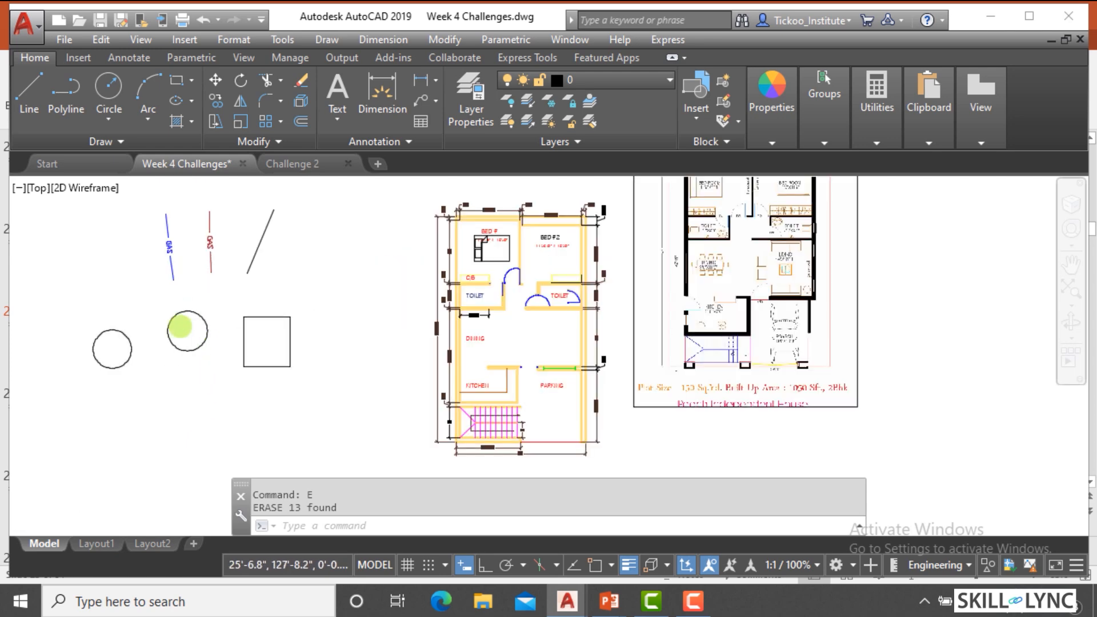
pyautogui.scroll(2, 260, 400)
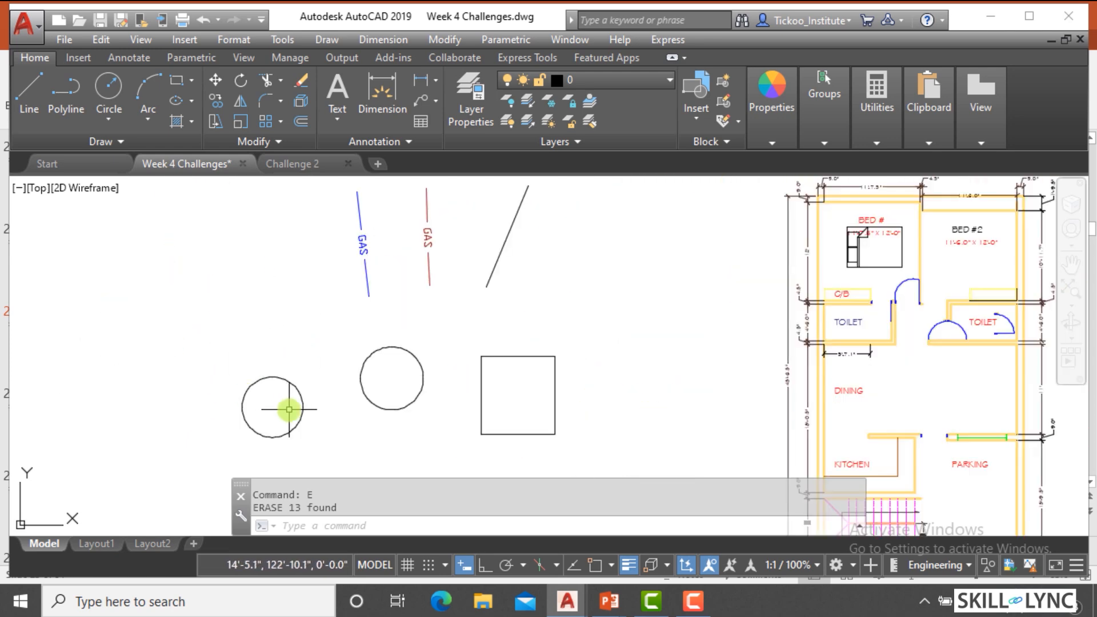
pyautogui.press('Escape')
pyautogui.press('Escape')
pyautogui.write('M')
pyautogui.press('Return')
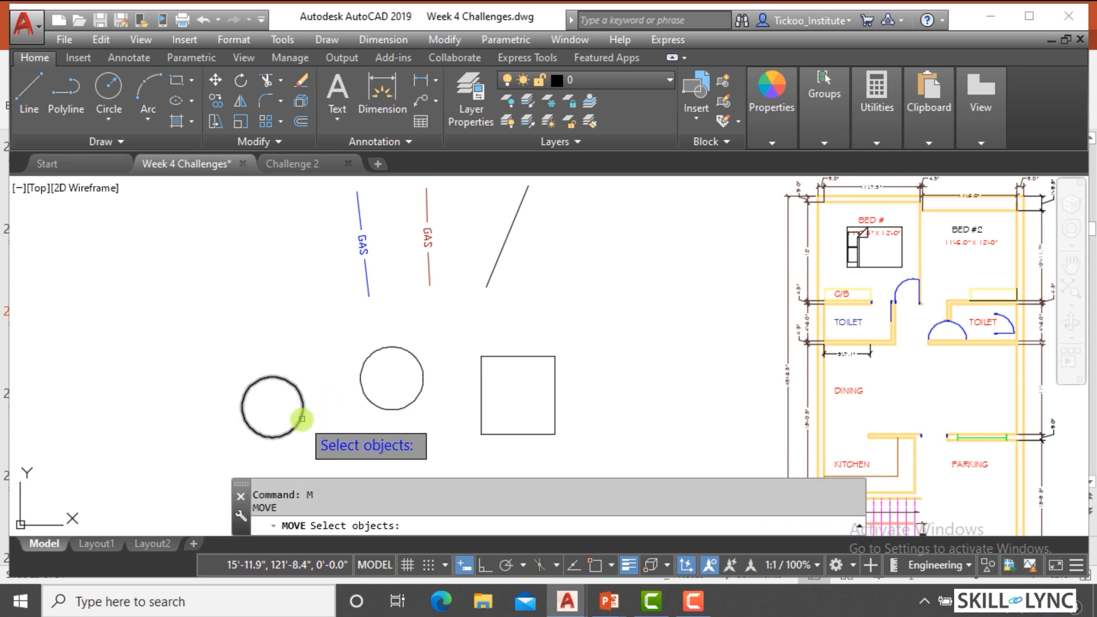
pyautogui.click(301, 418)
pyautogui.press('Return')
pyautogui.click(272, 407)
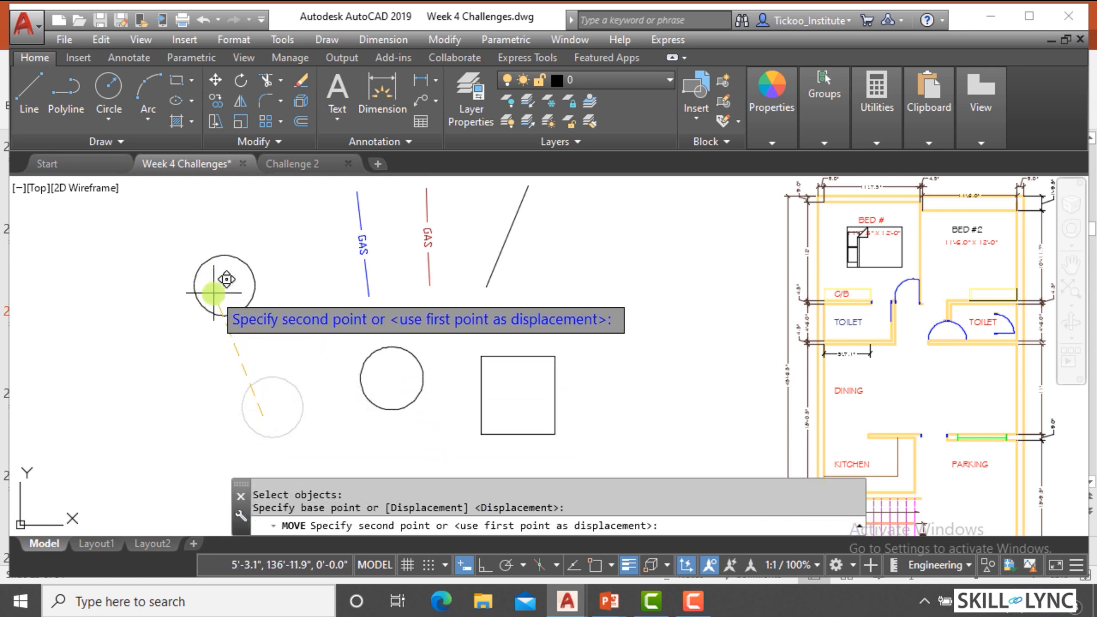
pyautogui.click(214, 293)
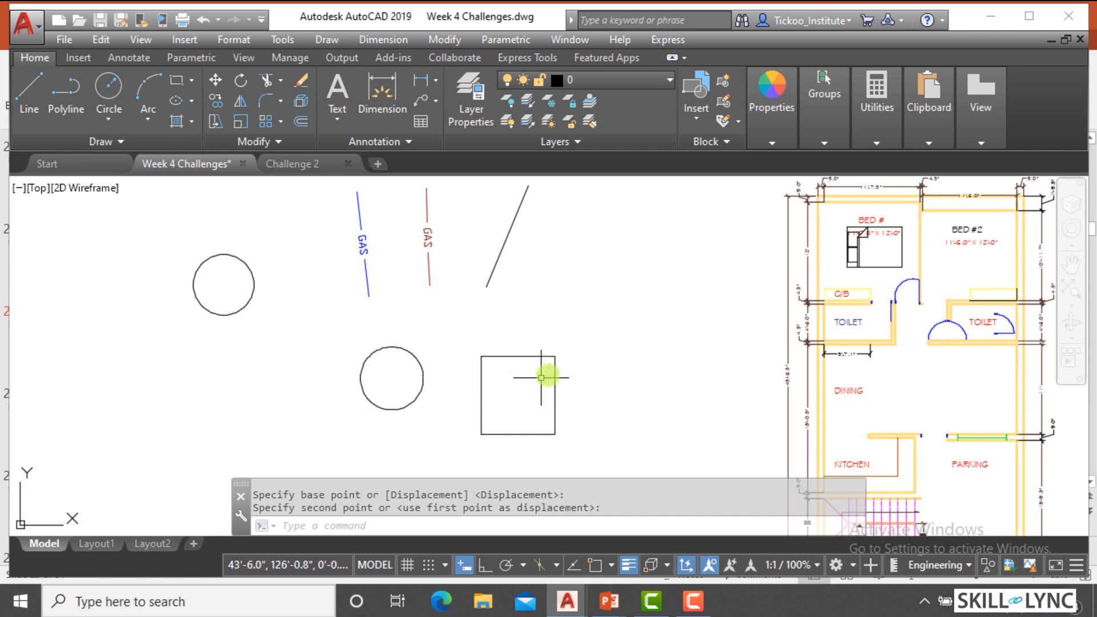
# Step: Move the same circle again, reselecting it with the Previous option, to a spot further left and slightly lower
pyautogui.write('M')
pyautogui.press('Return')
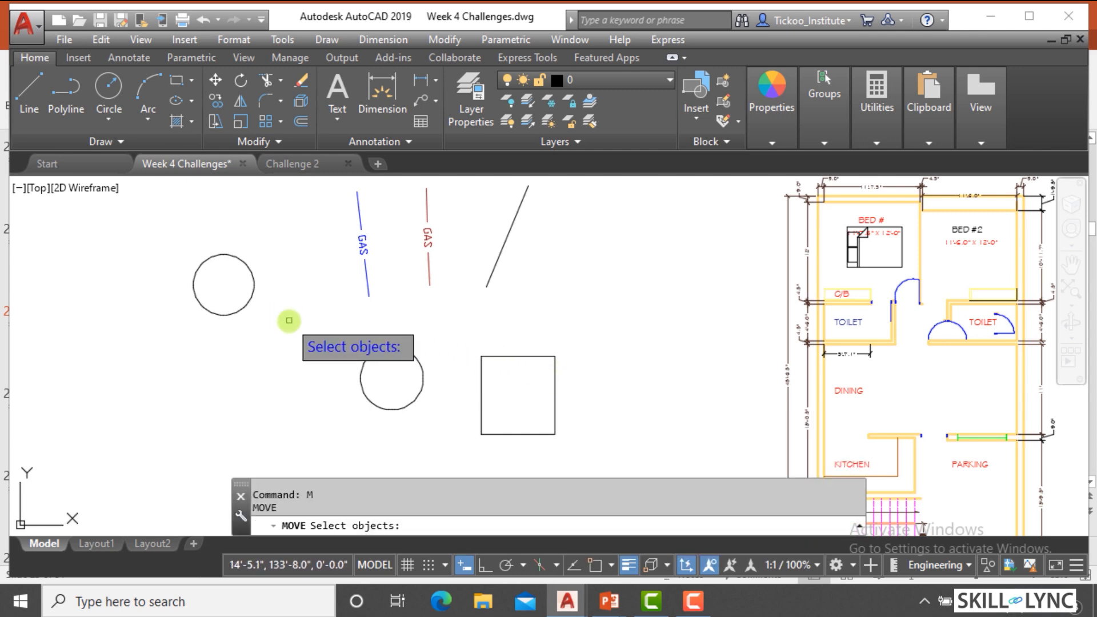
pyautogui.write('p')
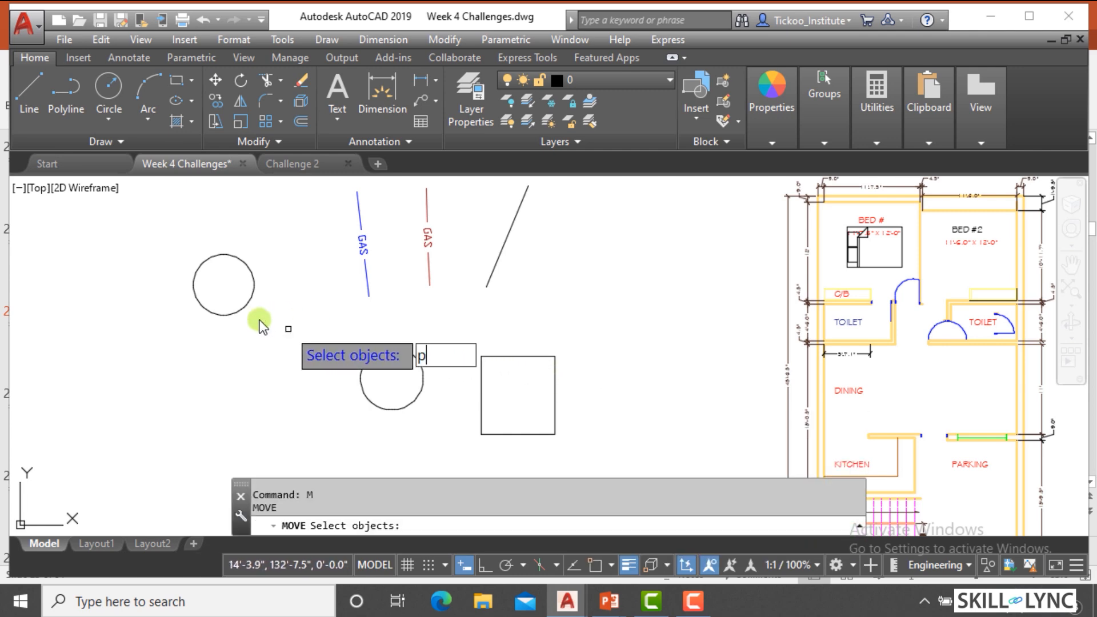
pyautogui.press('Return')
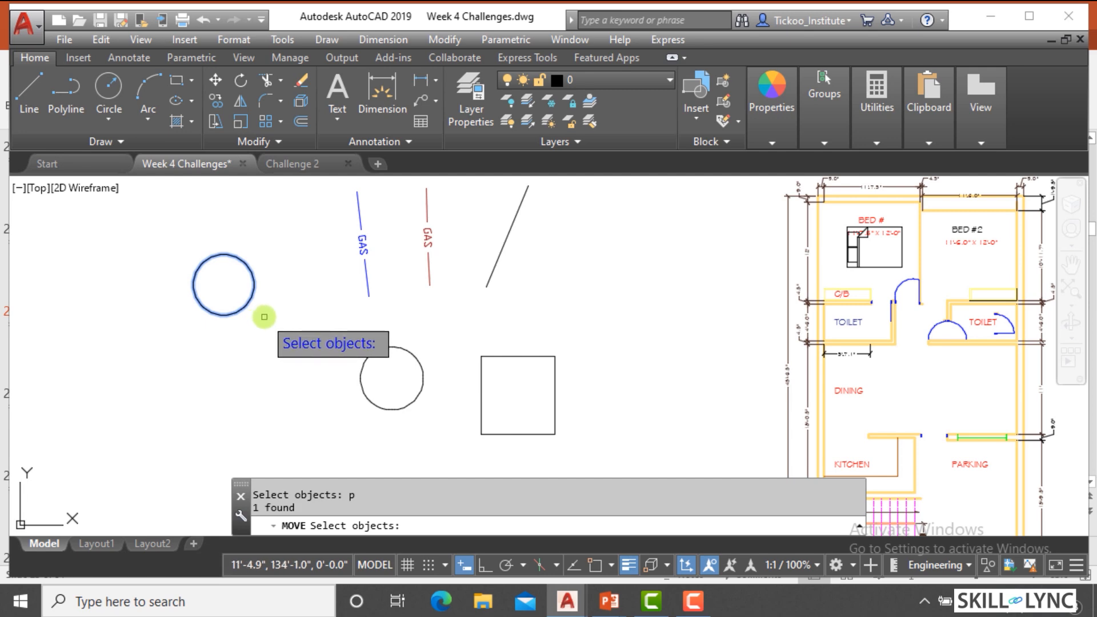
pyautogui.press('Return')
pyautogui.click(223, 284)
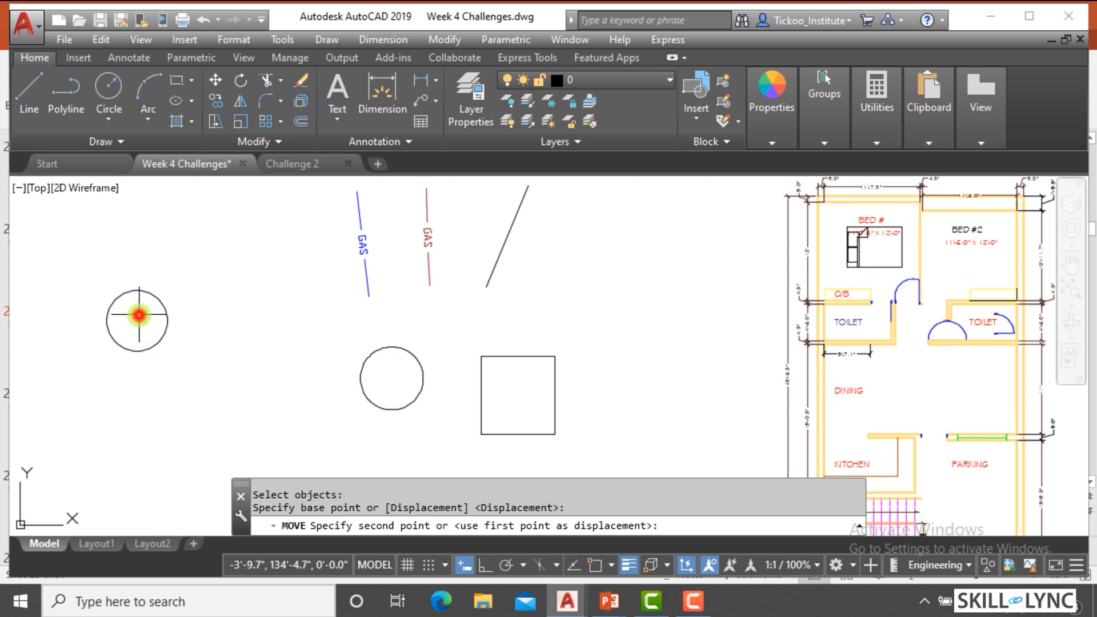
pyautogui.press('Escape')
pyautogui.press('Escape')
pyautogui.write('c')
pyautogui.press('Return')
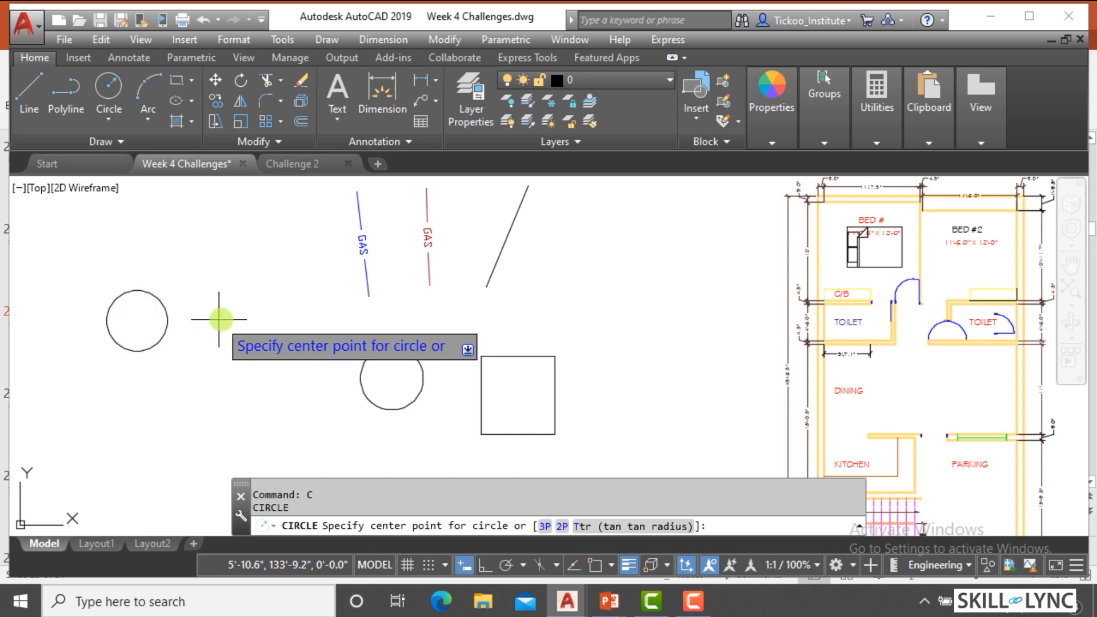
pyautogui.press('Escape')
# Step: Draw a rectangle between the two circles
pyautogui.write('rec')
pyautogui.press('Return')
pyautogui.click(216, 321)
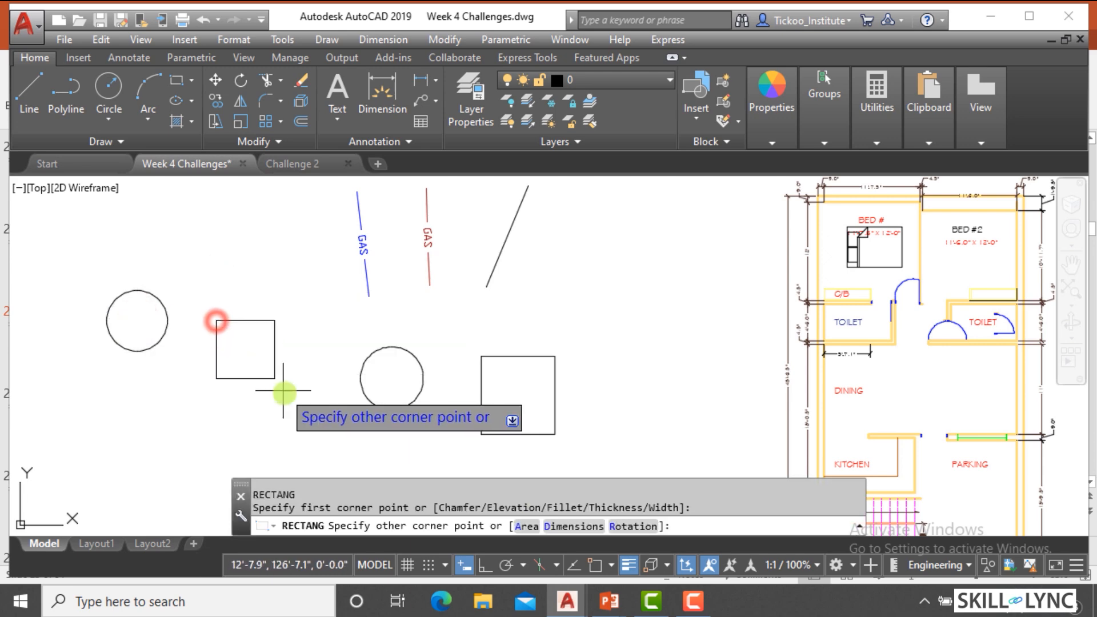
pyautogui.click(285, 393)
pyautogui.press('Escape')
pyautogui.press('Escape')
pyautogui.write('c')
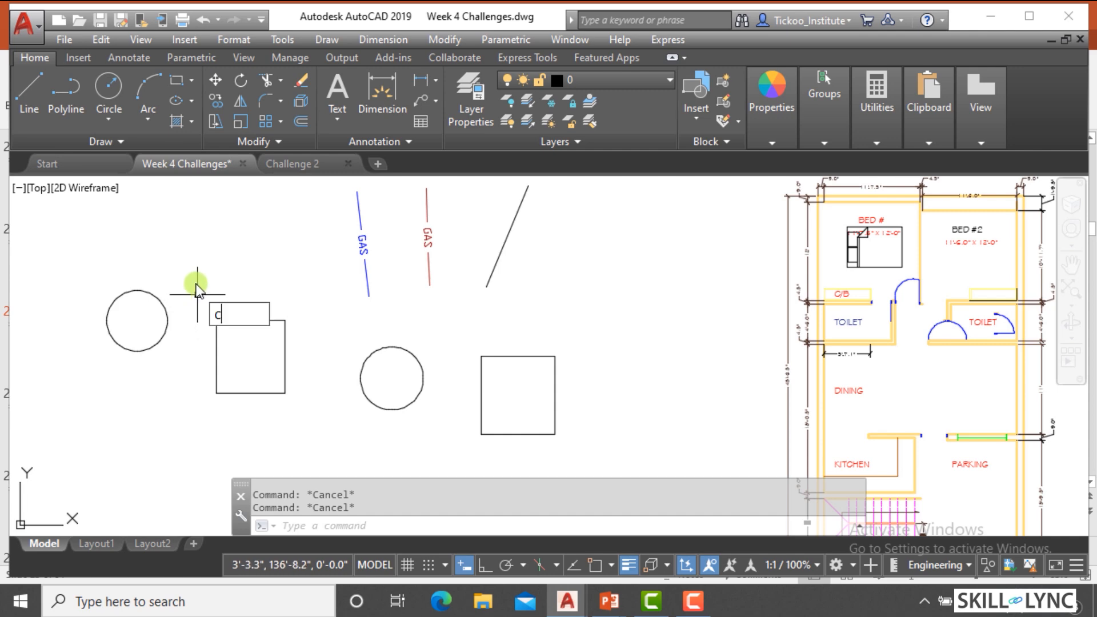
pyautogui.press('Return')
pyautogui.press('Escape')
# Step: Draw a second, slightly flatter rectangle directly above the one between the circles
pyautogui.write('rec')
pyautogui.press('Return')
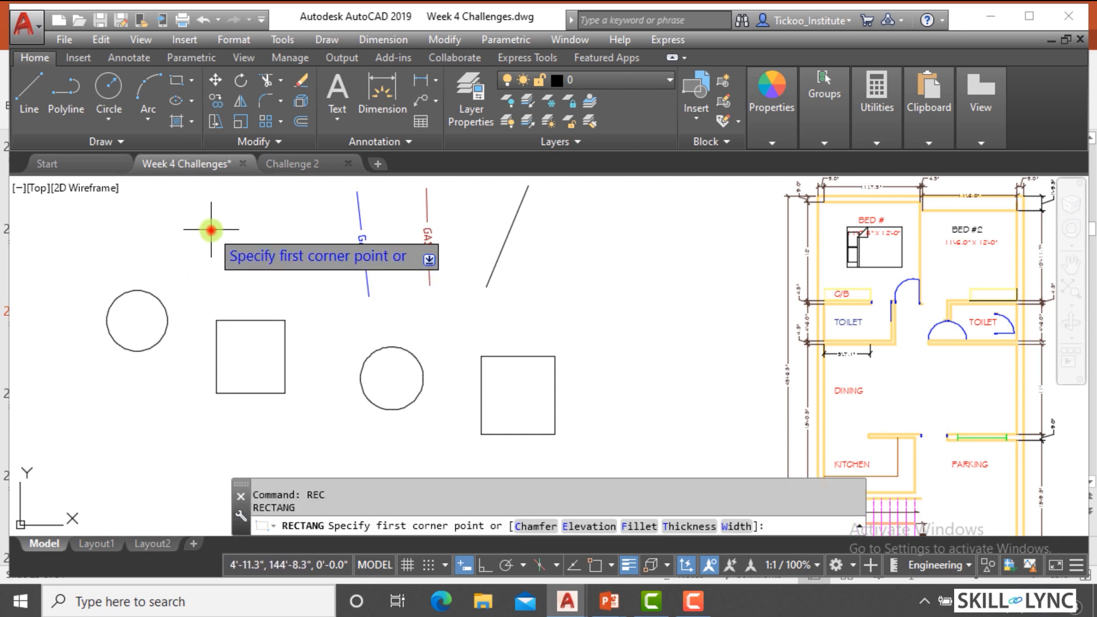
pyautogui.click(211, 230)
pyautogui.click(280, 283)
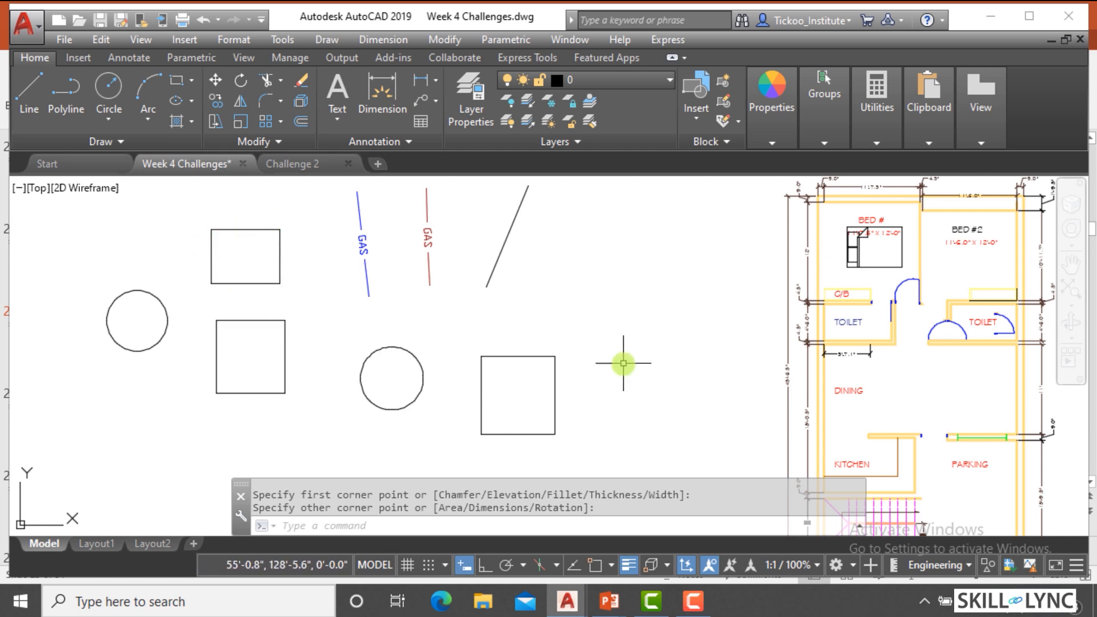
# Step: Move the circle below the GAS lines to the area above and right of the large square
pyautogui.write('m')
pyautogui.press('Return')
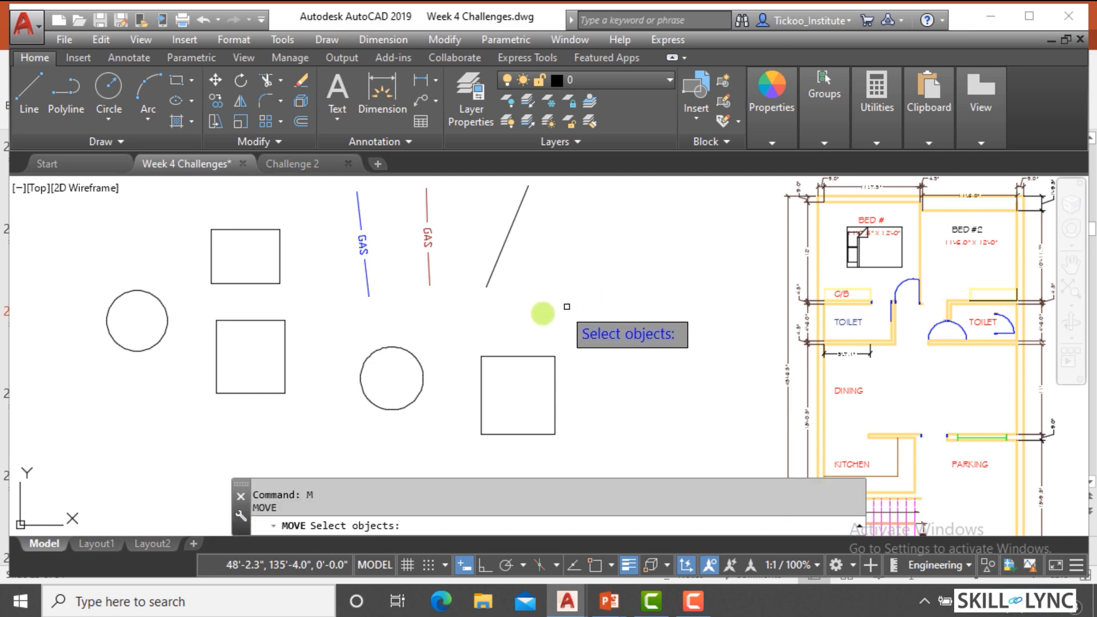
pyautogui.click(411, 359)
pyautogui.press('Return')
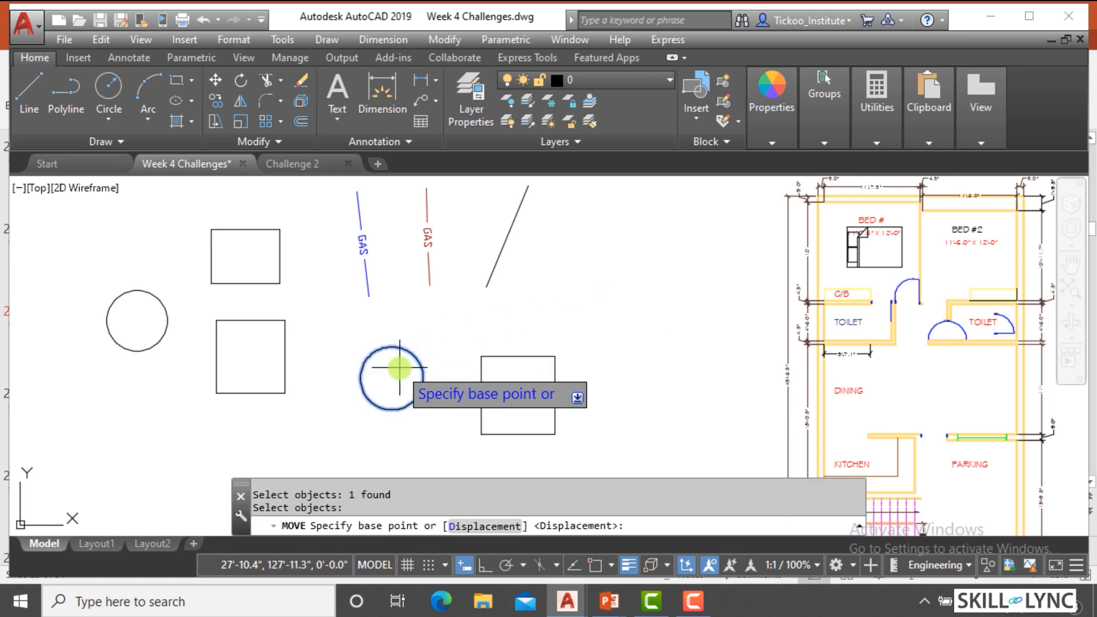
pyautogui.click(399, 368)
pyautogui.click(596, 286)
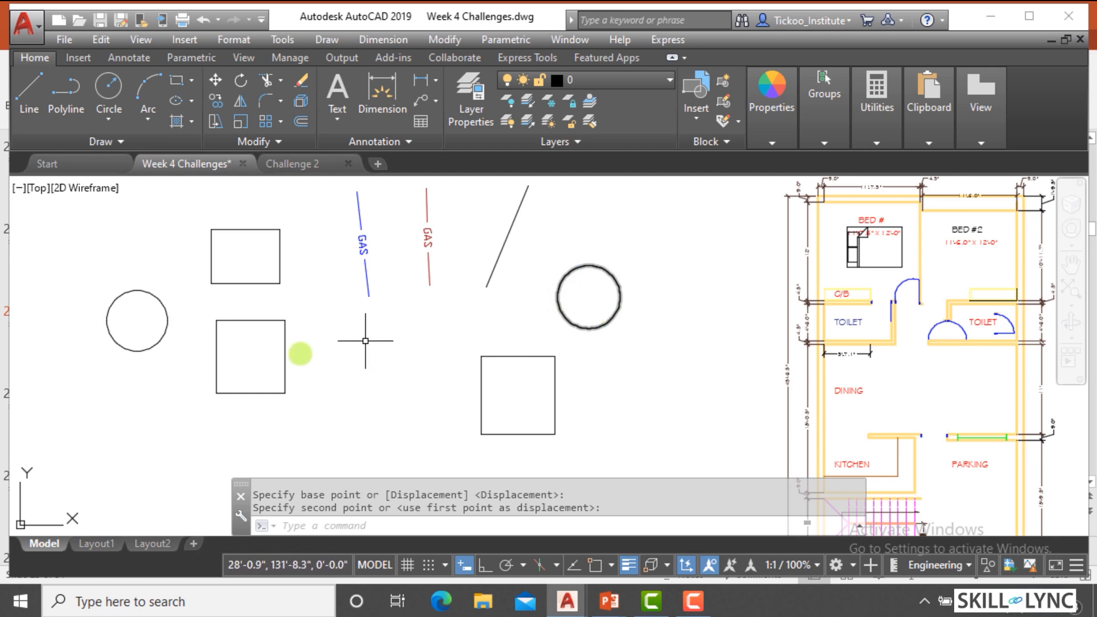
# Step: Start Erase, pick the most recently drawn rectangle with the Last option, and cancel the command
pyautogui.write('E')
pyautogui.press('Return')
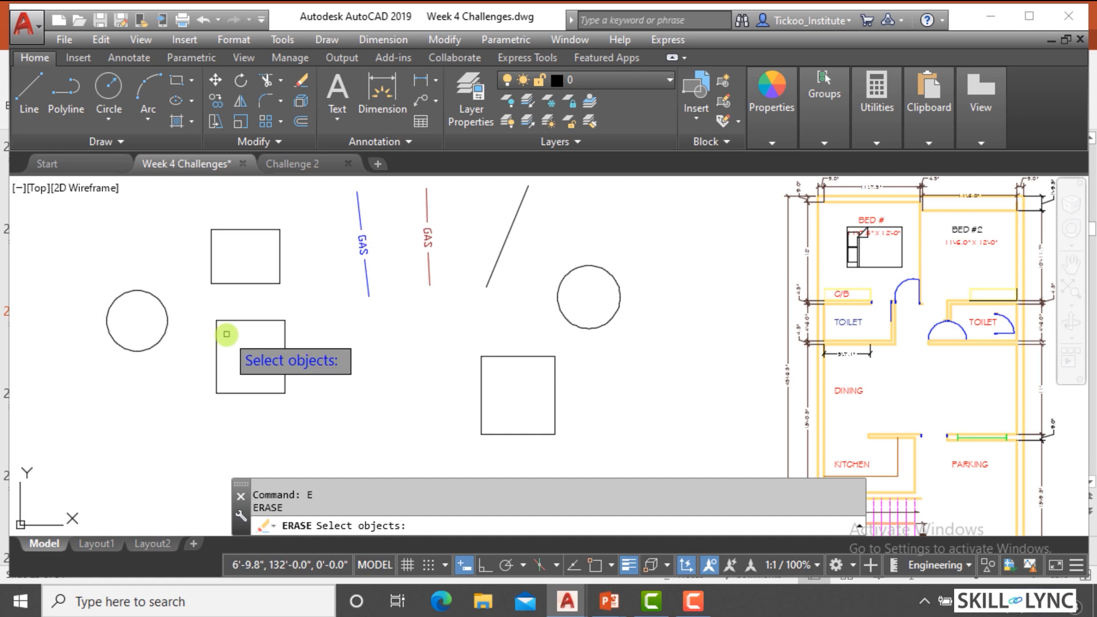
pyautogui.write('l')
pyautogui.press('Return')
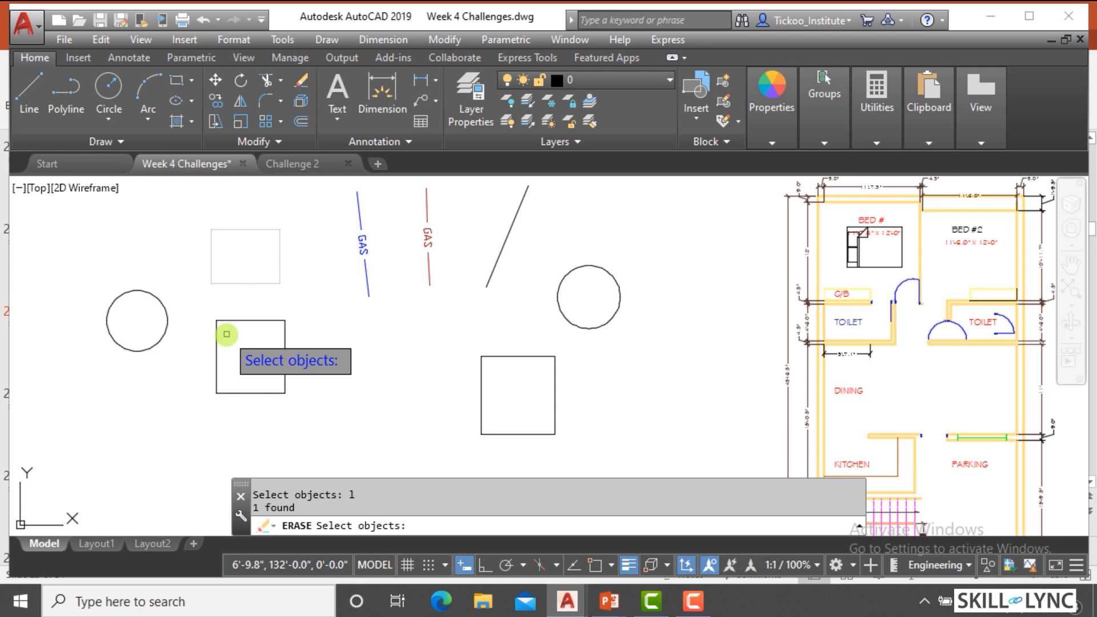
pyautogui.press('Escape')
# Step: Start Erase, pick the previously moved circle with the Previous selection option, and cancel the command
pyautogui.write('E')
pyautogui.press('Return')
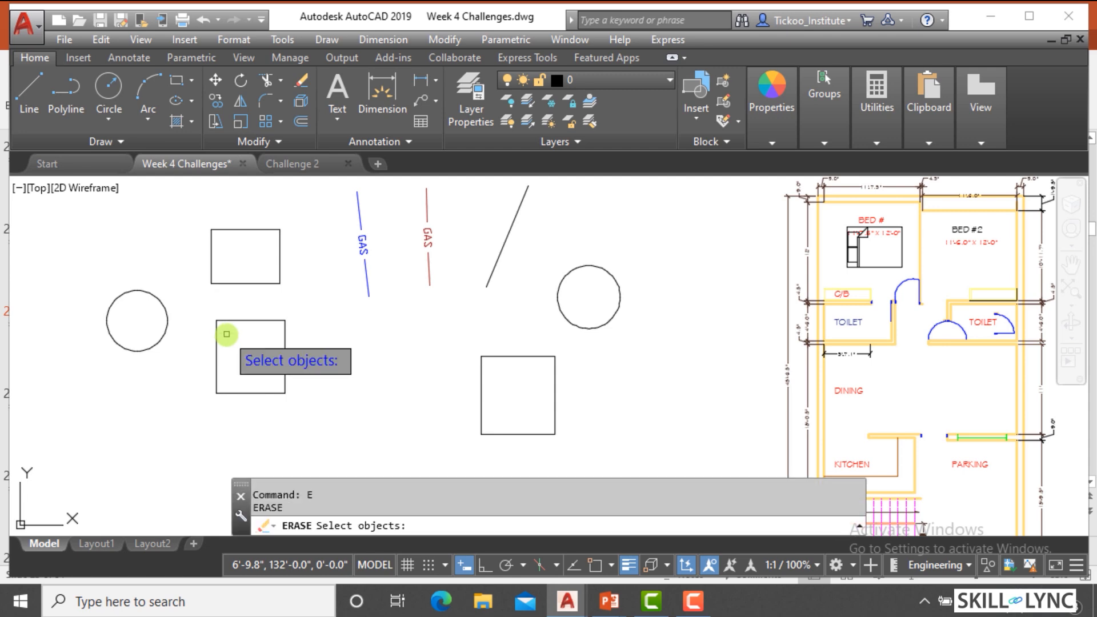
pyautogui.write('p')
pyautogui.press('Return')
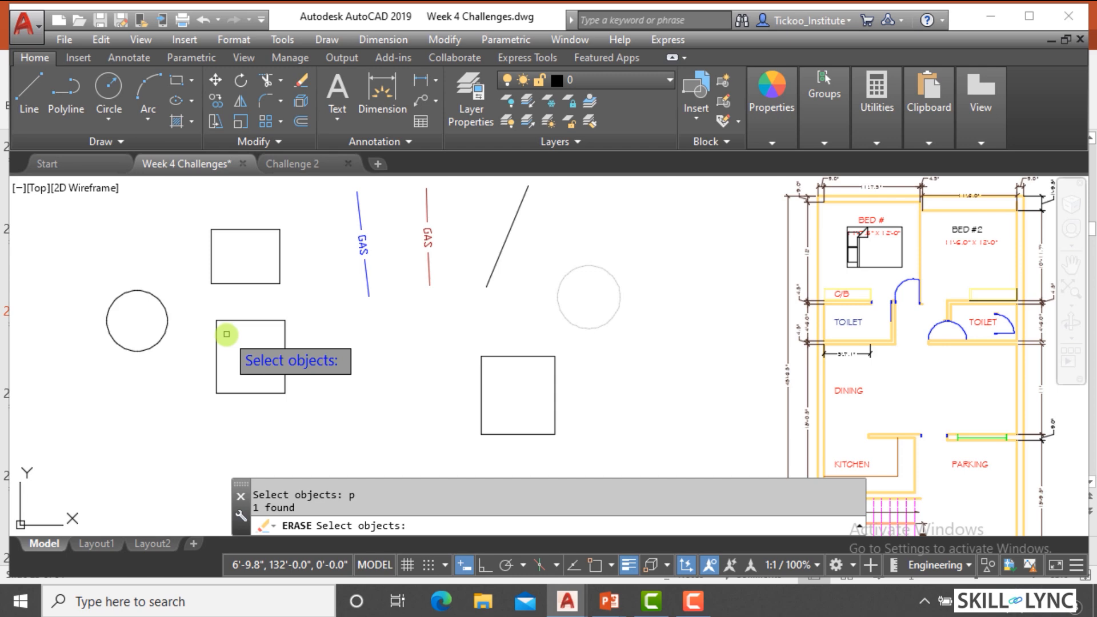
pyautogui.press('Escape')
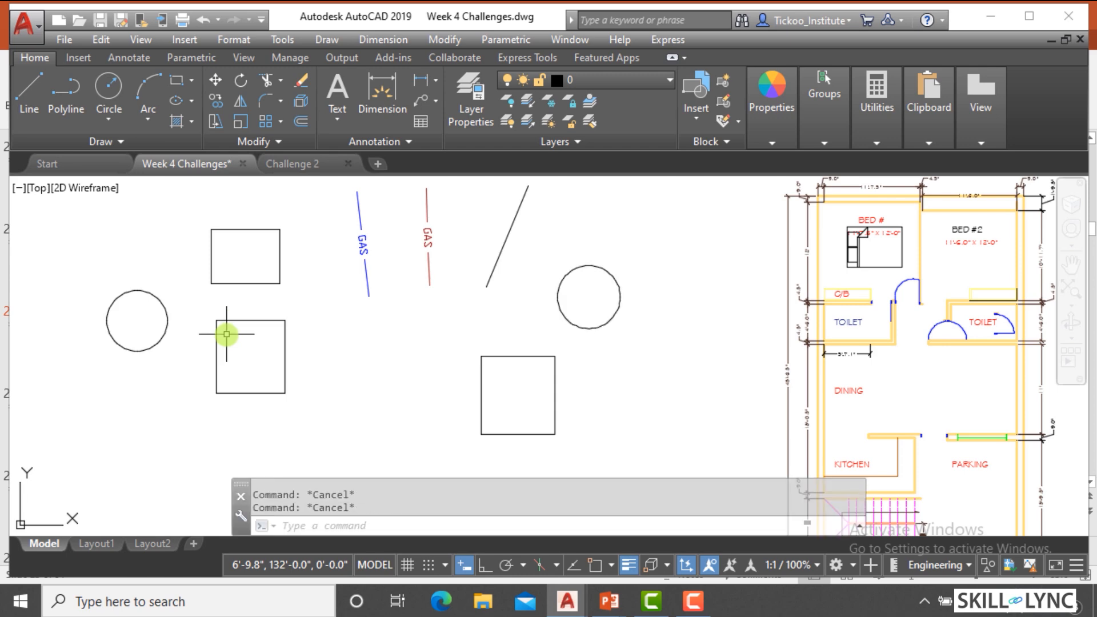
# Step: Copy the most recently drawn rectangle, picked with the Last option, to a spot up and left of the original
pyautogui.write('CO')
pyautogui.press('Return')
pyautogui.write('l')
pyautogui.press('Return')
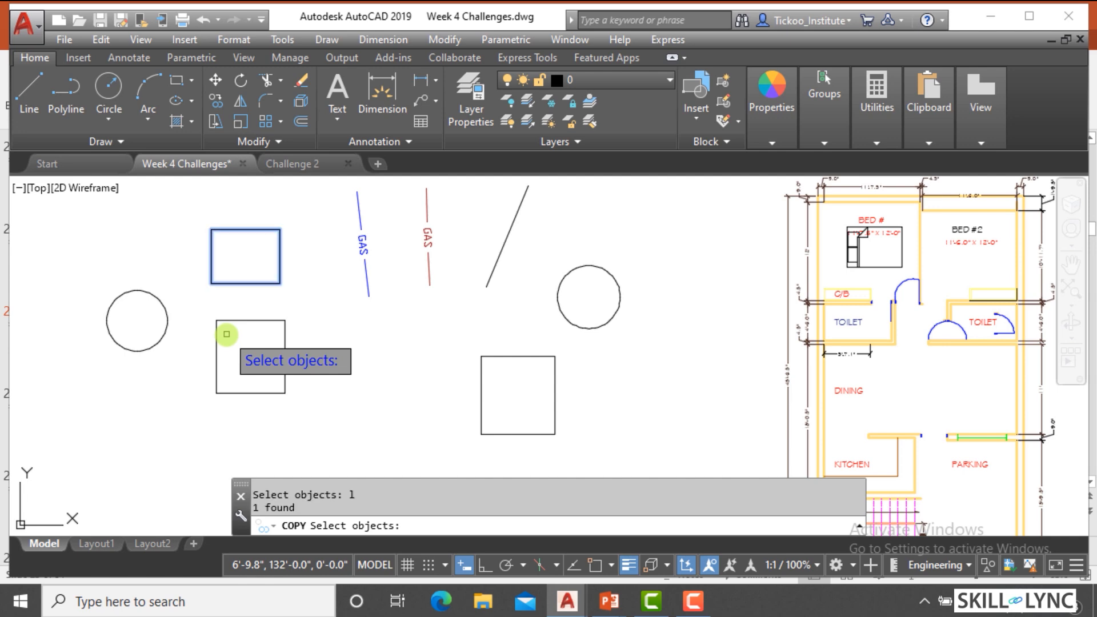
pyautogui.press('Return')
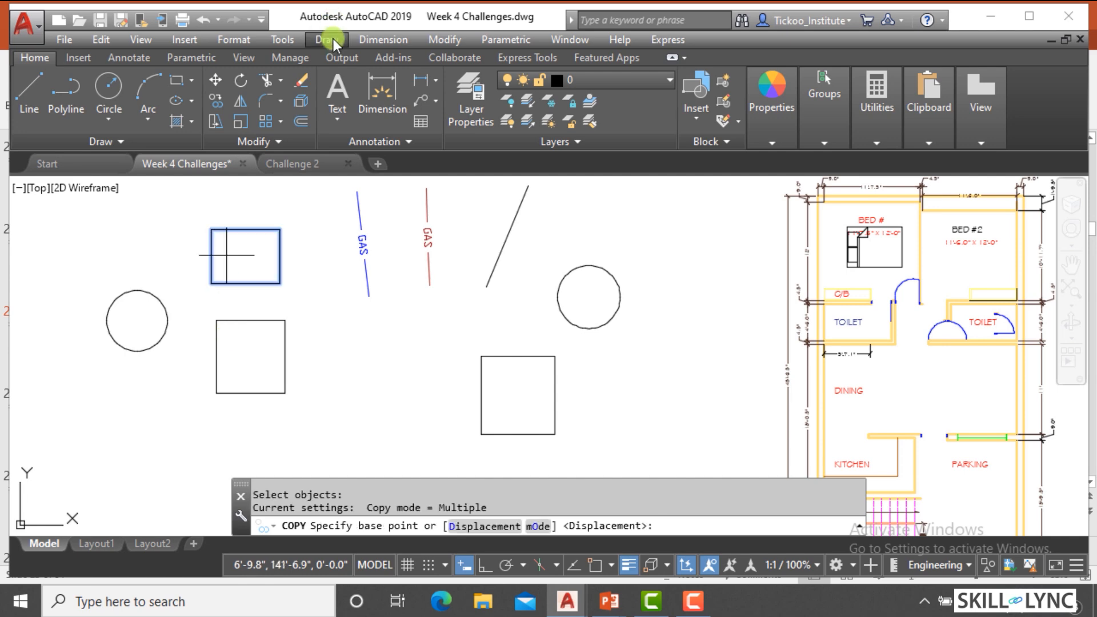
pyautogui.click(232, 253)
pyautogui.click(155, 227)
pyautogui.press('Escape')
pyautogui.press('Escape')
pyautogui.press('Escape')
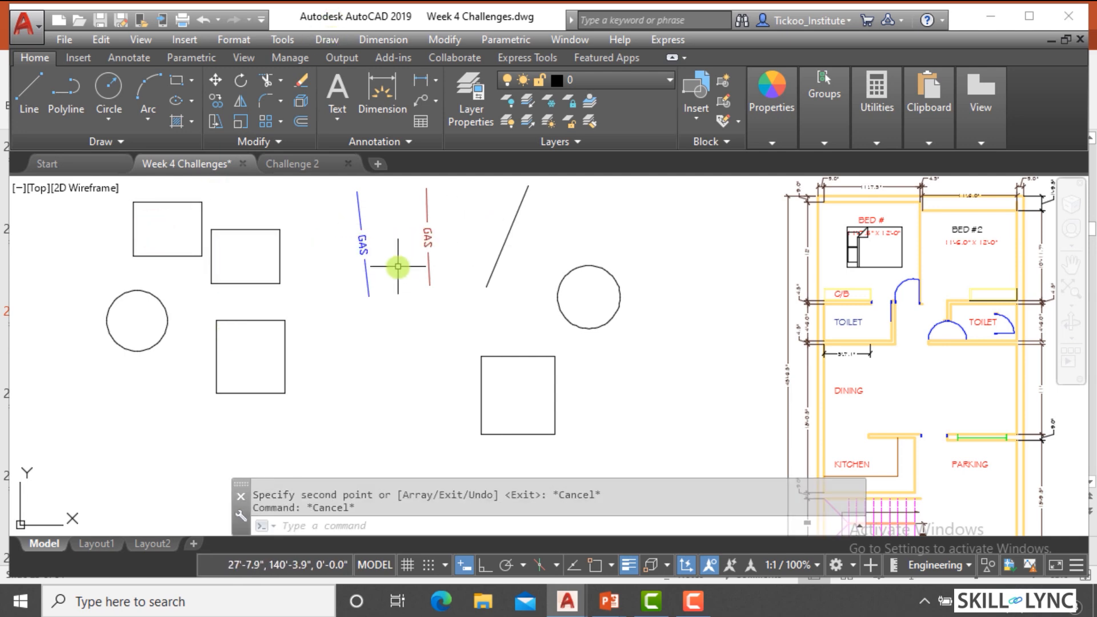
# Step: Start Copy, pick the source rectangle again with the Previous selection option, and cancel the command
pyautogui.write('c')
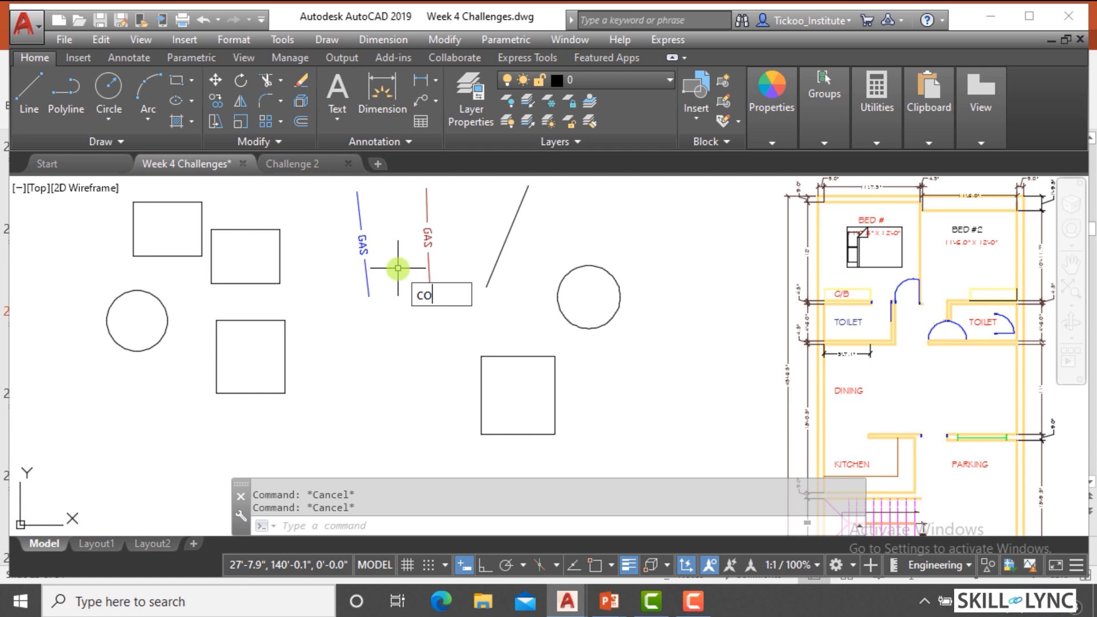
pyautogui.press('Return')
pyautogui.write('p')
pyautogui.press('Return')
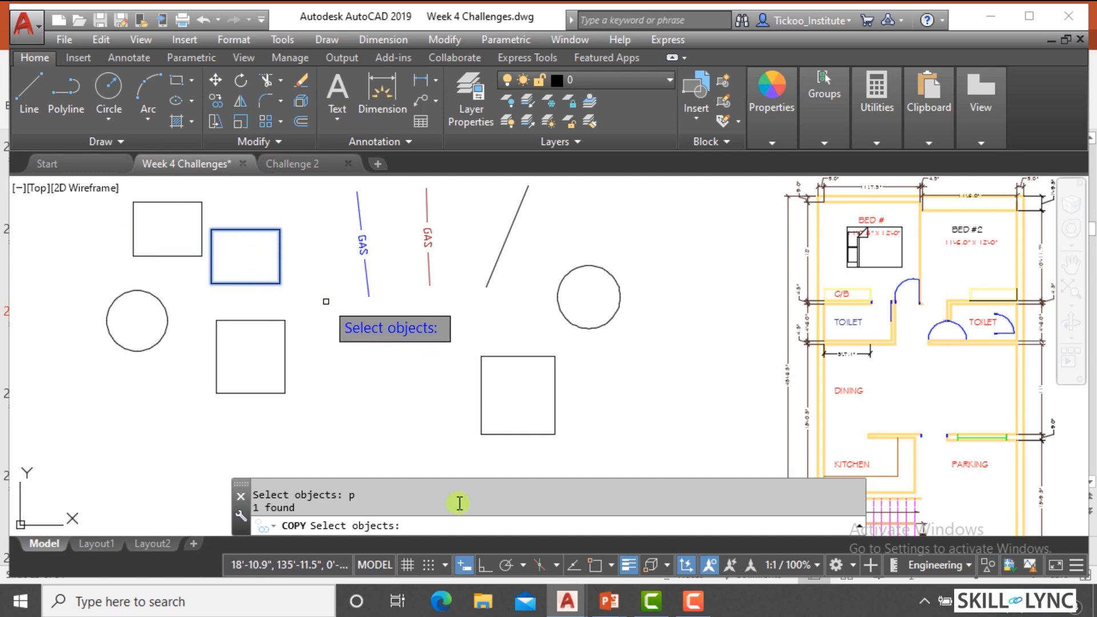
pyautogui.press('Escape')
pyautogui.press('Escape')
pyautogui.press('Escape')
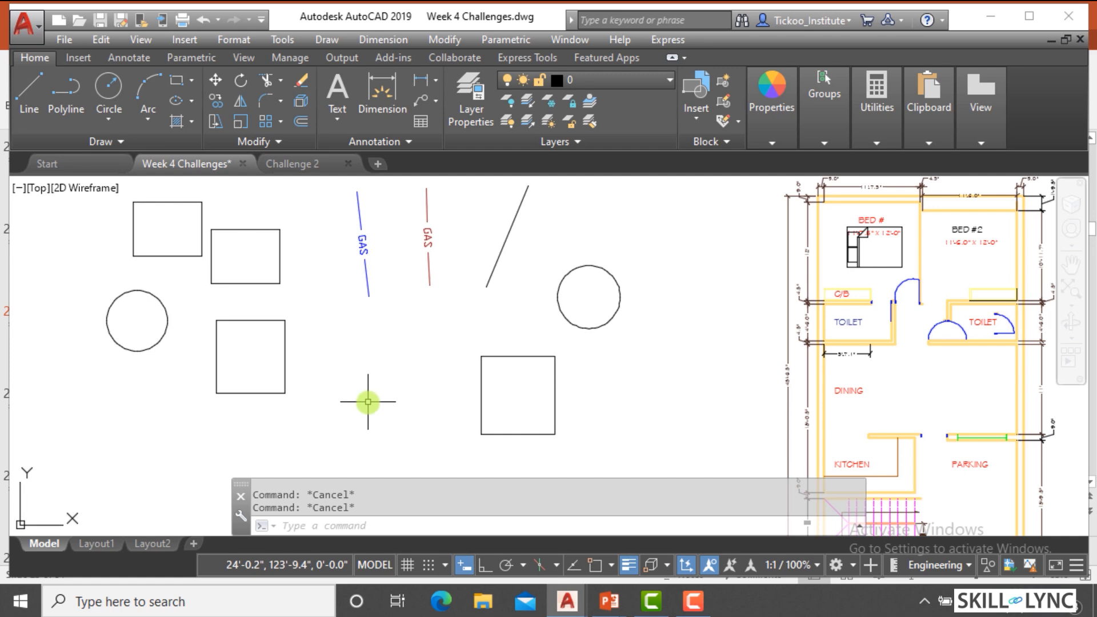
# Step: Erase the loose circles and rectangles using a crossing window, taking both GAS lines and the diagonal line out of the selection with the Remove option
pyautogui.write('e')
pyautogui.press('Return')
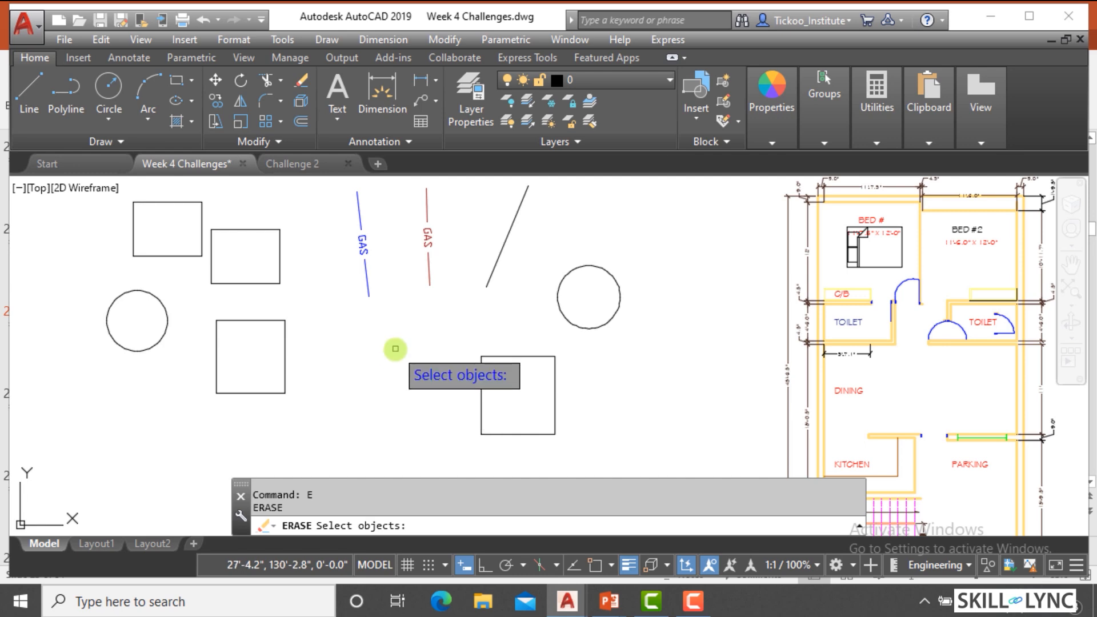
pyautogui.click(615, 422)
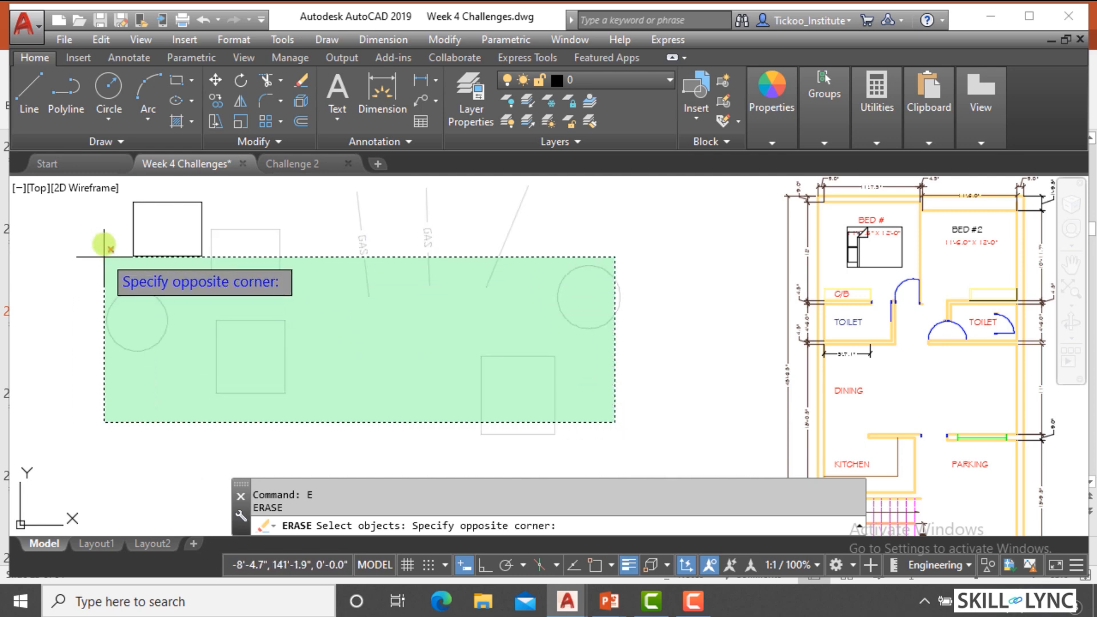
pyautogui.click(96, 237)
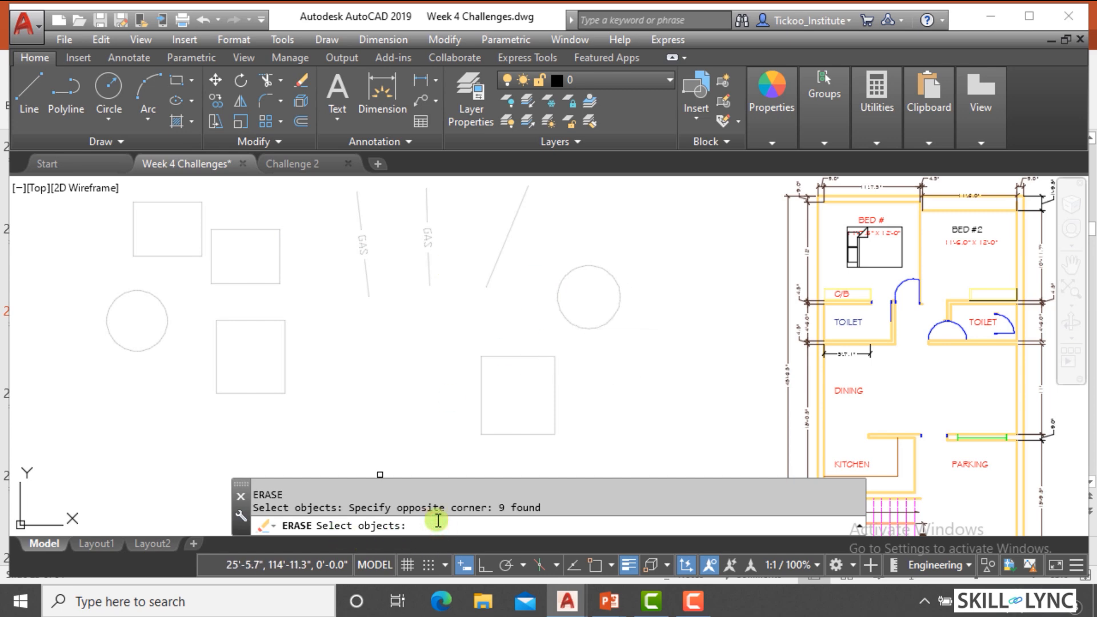
pyautogui.press('Return')
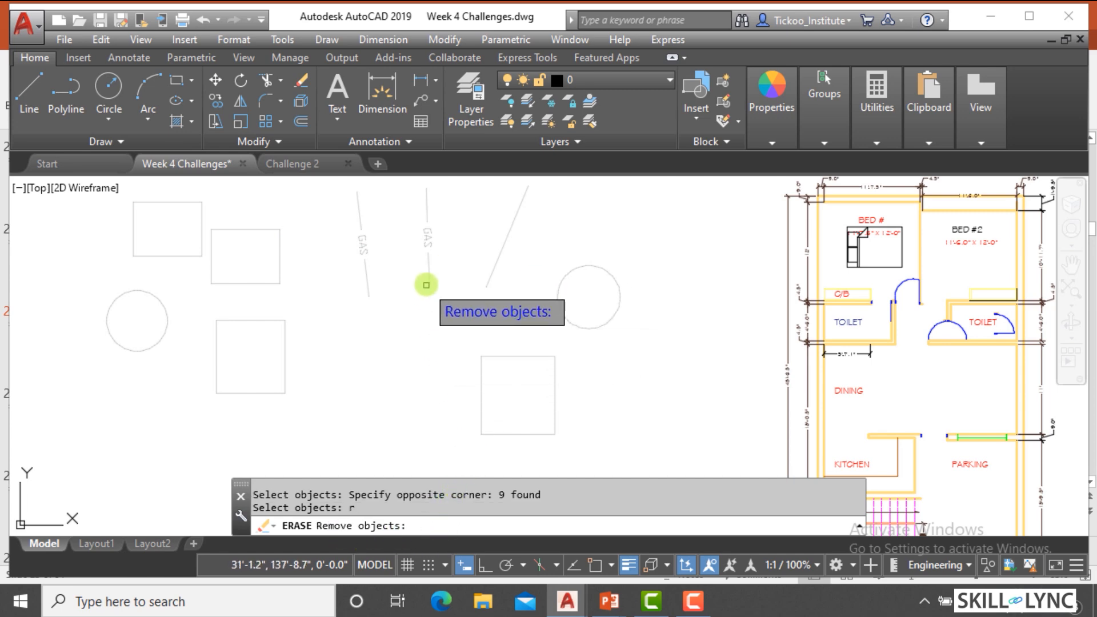
pyautogui.click(428, 278)
pyautogui.click(497, 261)
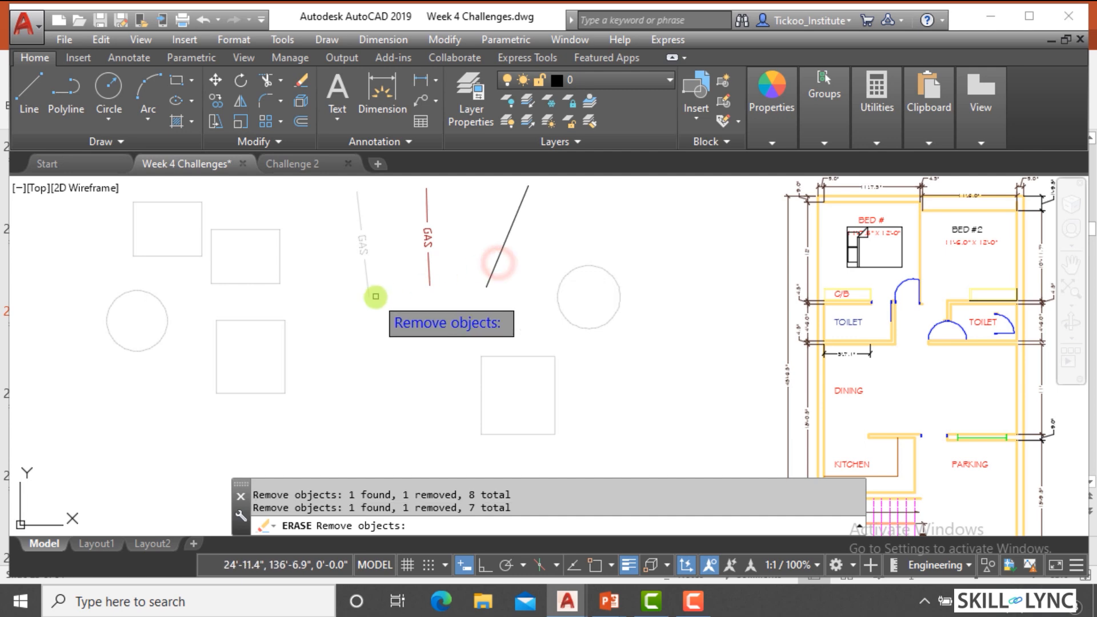
pyautogui.click(367, 282)
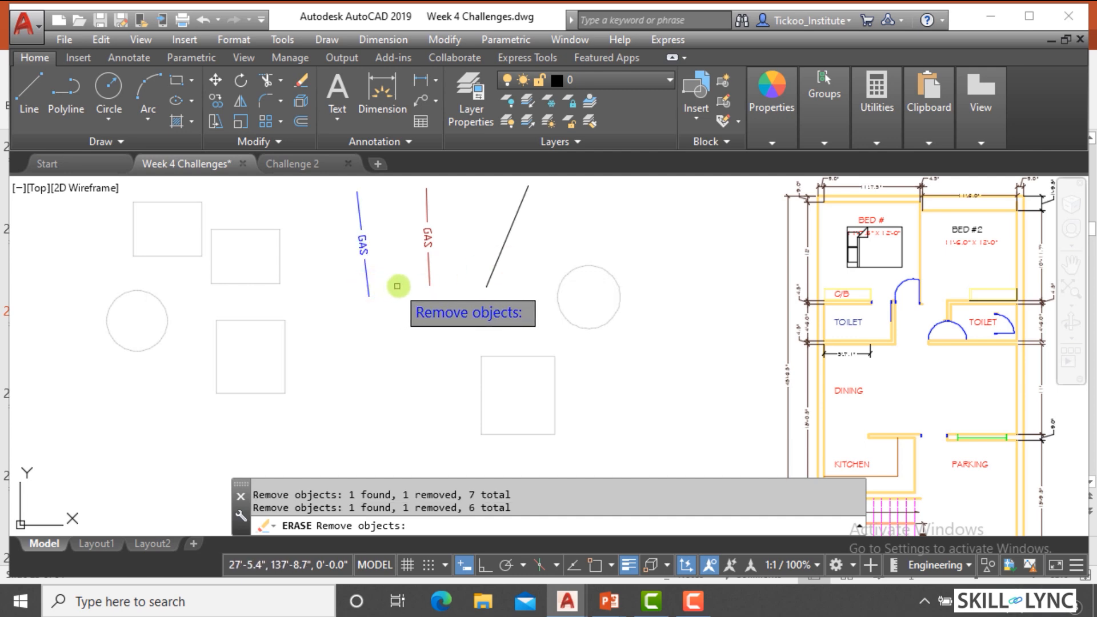
pyautogui.press('Return')
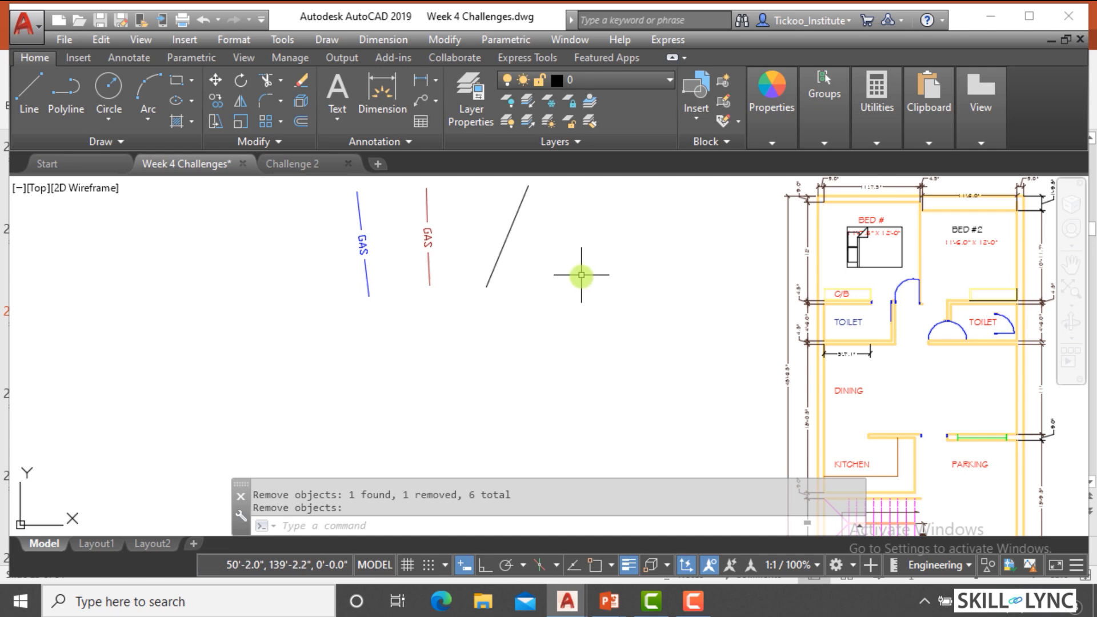
# Step: Undo the last erase of the circles and rectangles
pyautogui.write('u')
pyautogui.press('Return')
pyautogui.press('Escape')
pyautogui.press('Escape')
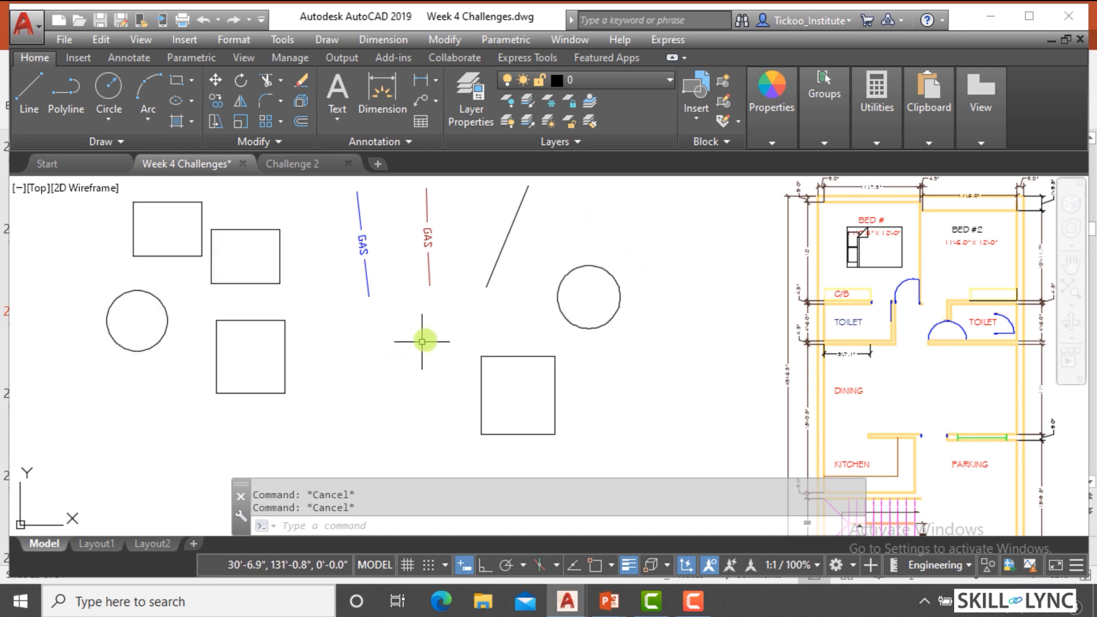
pyautogui.click(637, 398)
pyautogui.press('Escape')
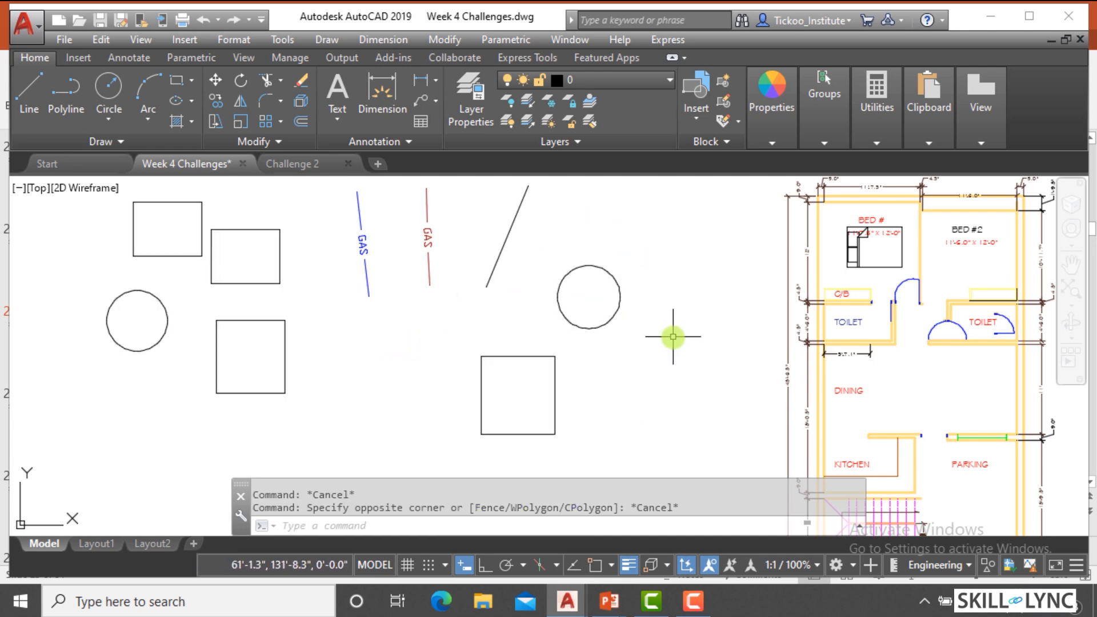
# Step: Erase the large square and the circle above it using a crossing window, adding the diagonal line and both GAS lines with the Add option
pyautogui.write('e')
pyautogui.press('Return')
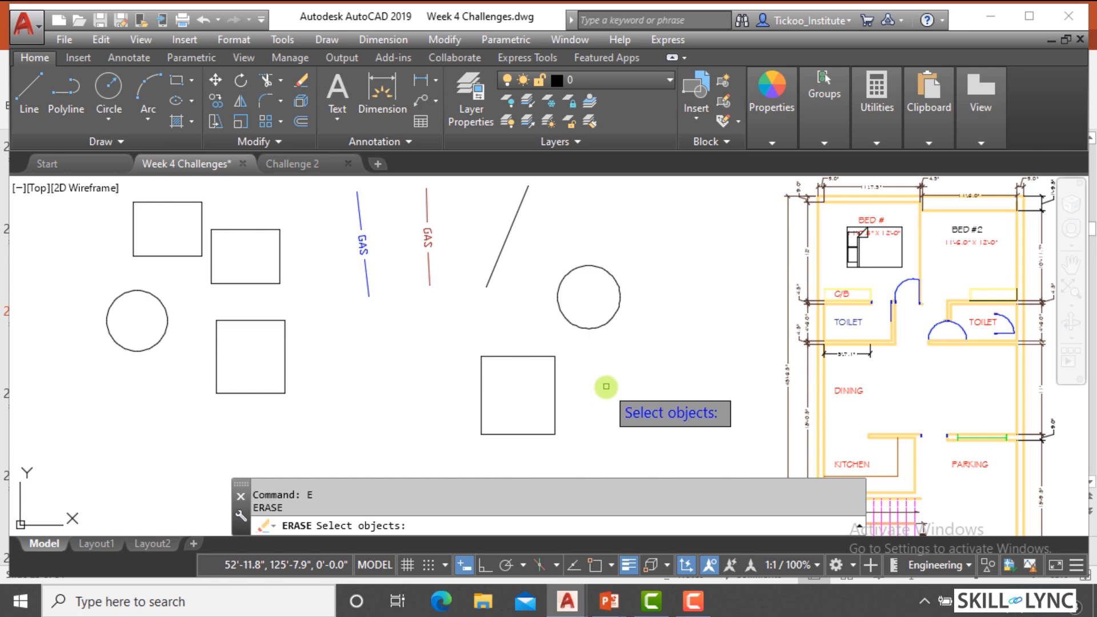
pyautogui.click(609, 386)
pyautogui.click(503, 282)
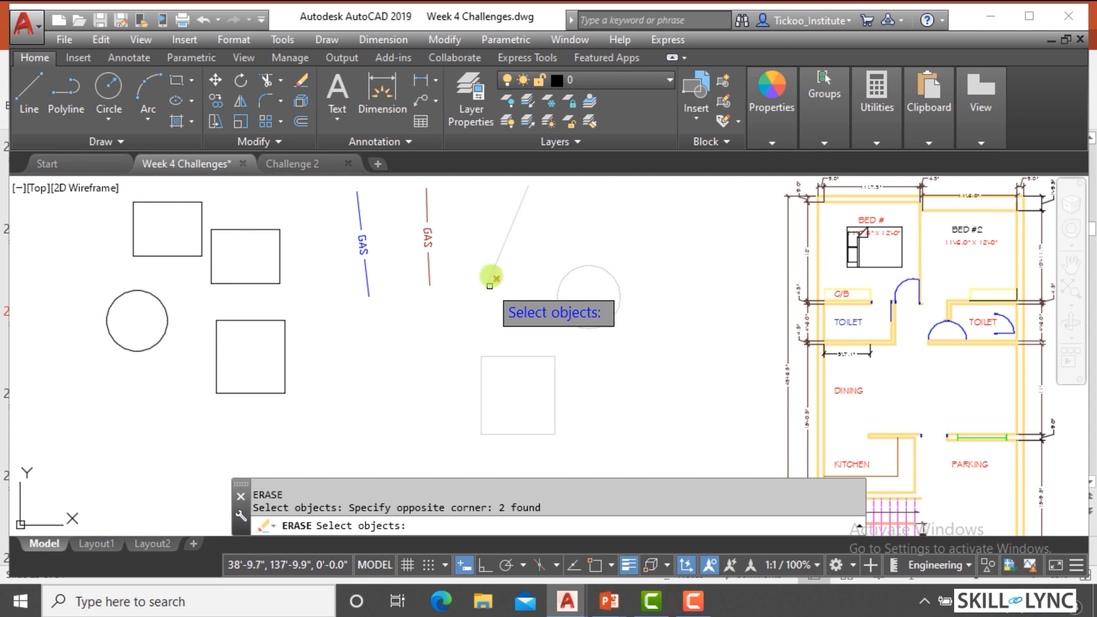
pyautogui.write('a')
pyautogui.press('Return')
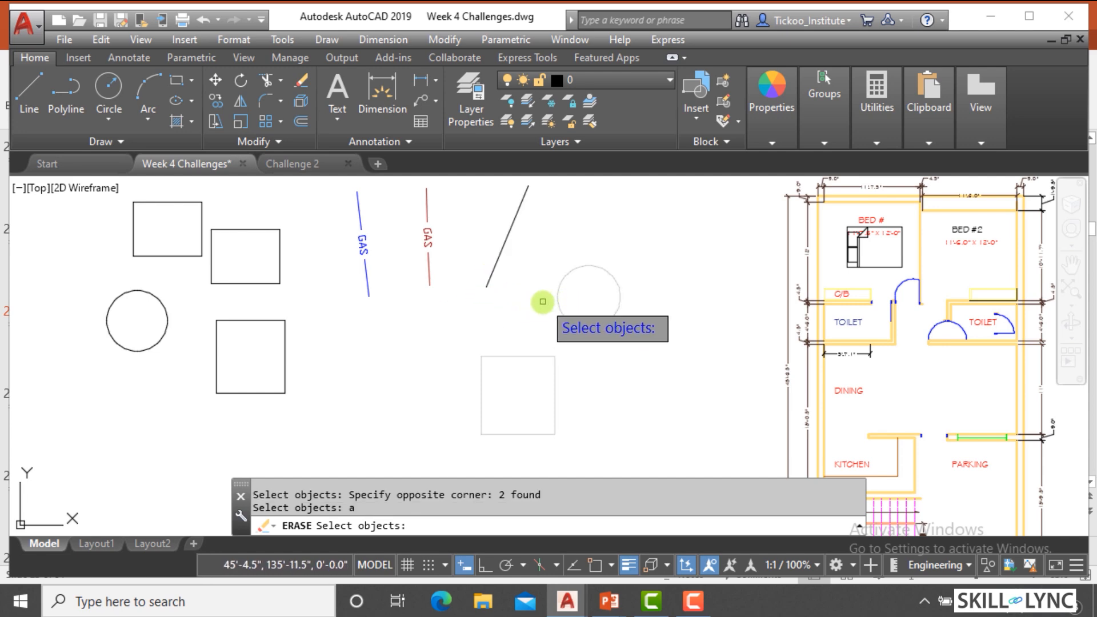
pyautogui.click(489, 277)
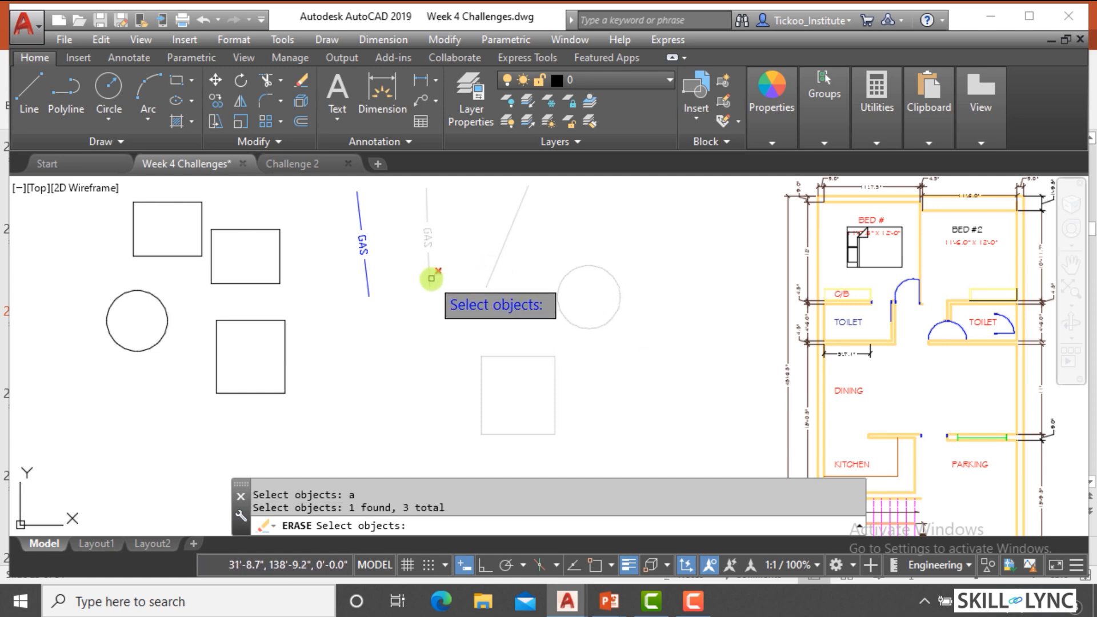
pyautogui.click(430, 279)
pyautogui.click(366, 278)
pyautogui.rightClick(404, 270)
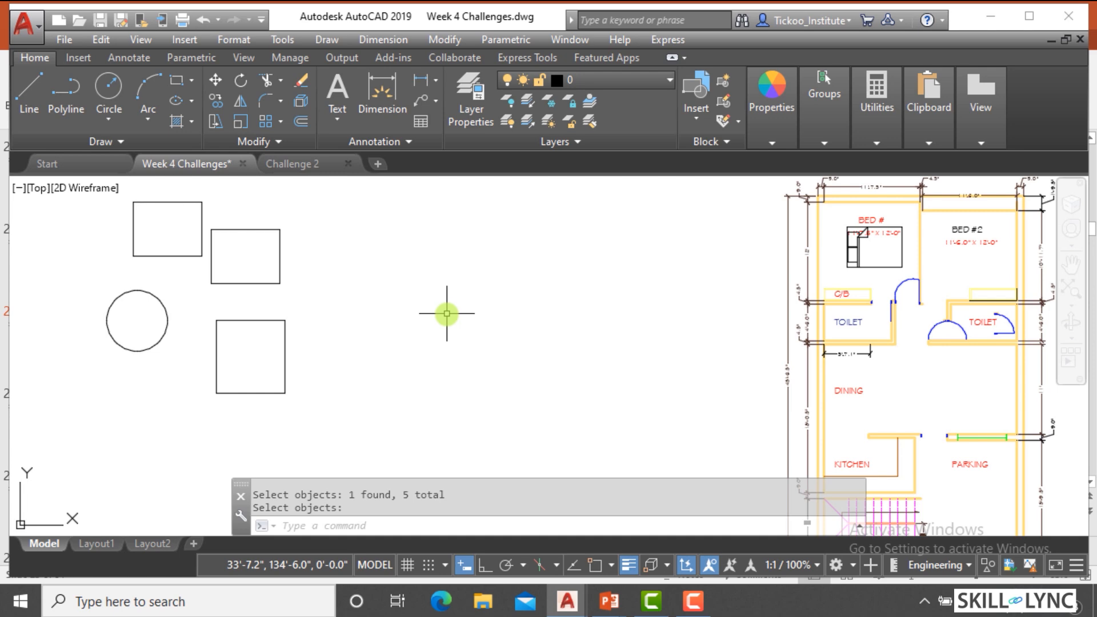
pyautogui.press('Escape')
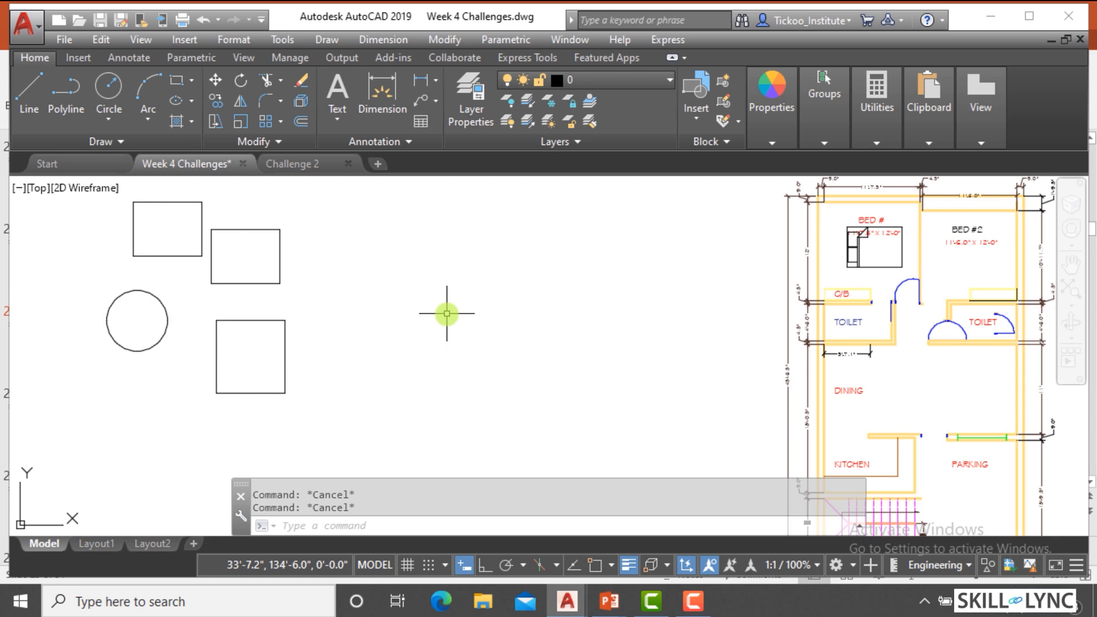
# Step: Erase the remaining three rectangles and circle by enclosing them in a crossing polygon (cp)
pyautogui.click(447, 313)
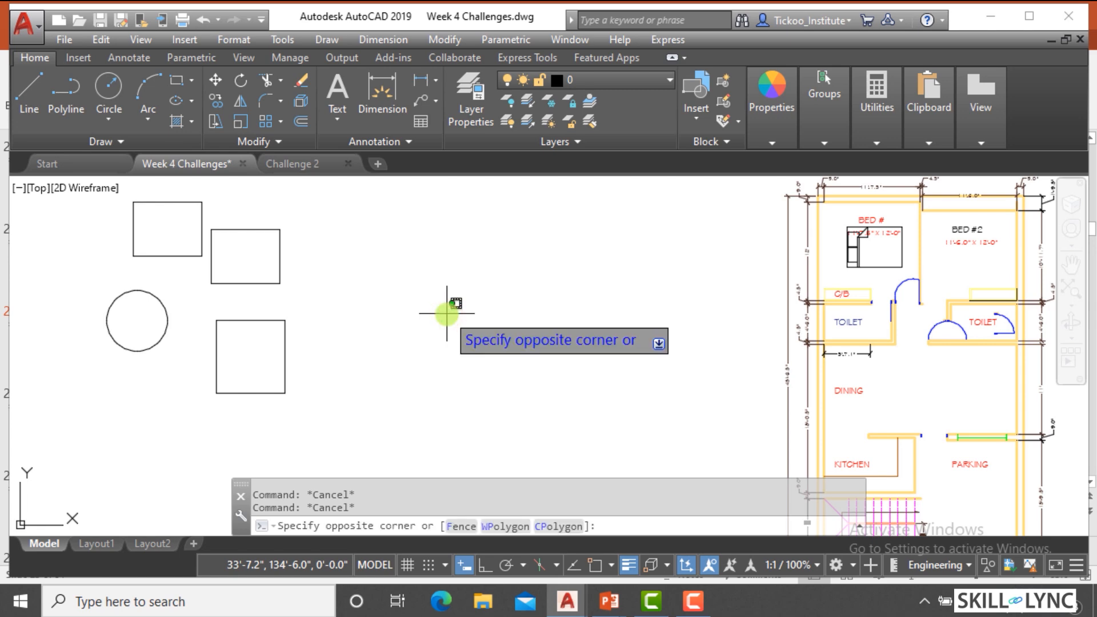
pyautogui.press('Escape')
pyautogui.write('E')
pyautogui.press('Return')
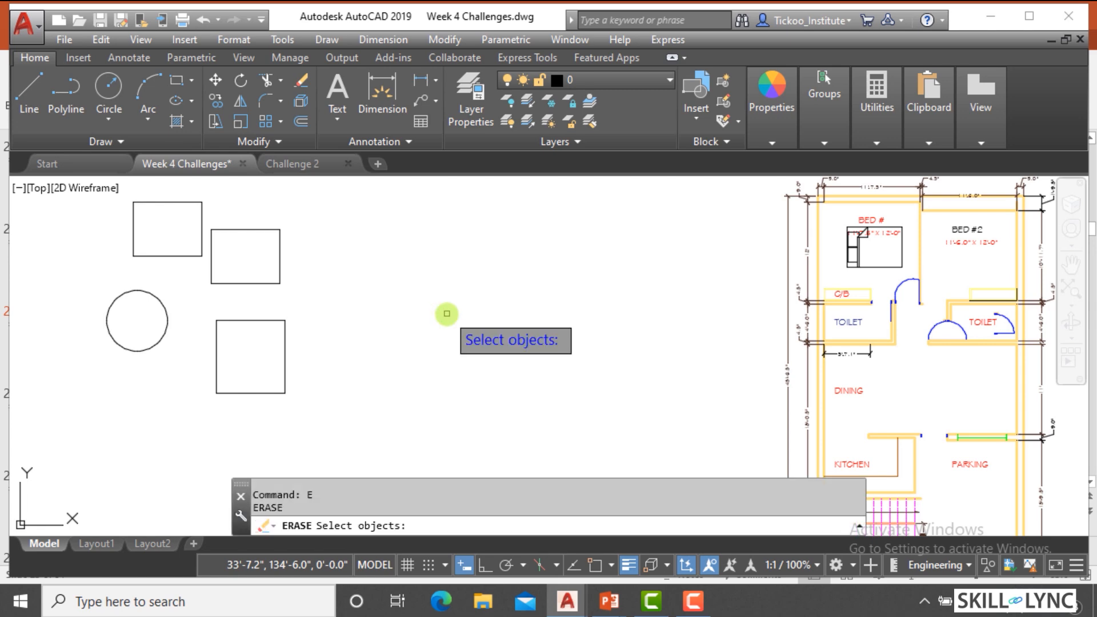
pyautogui.click(430, 527)
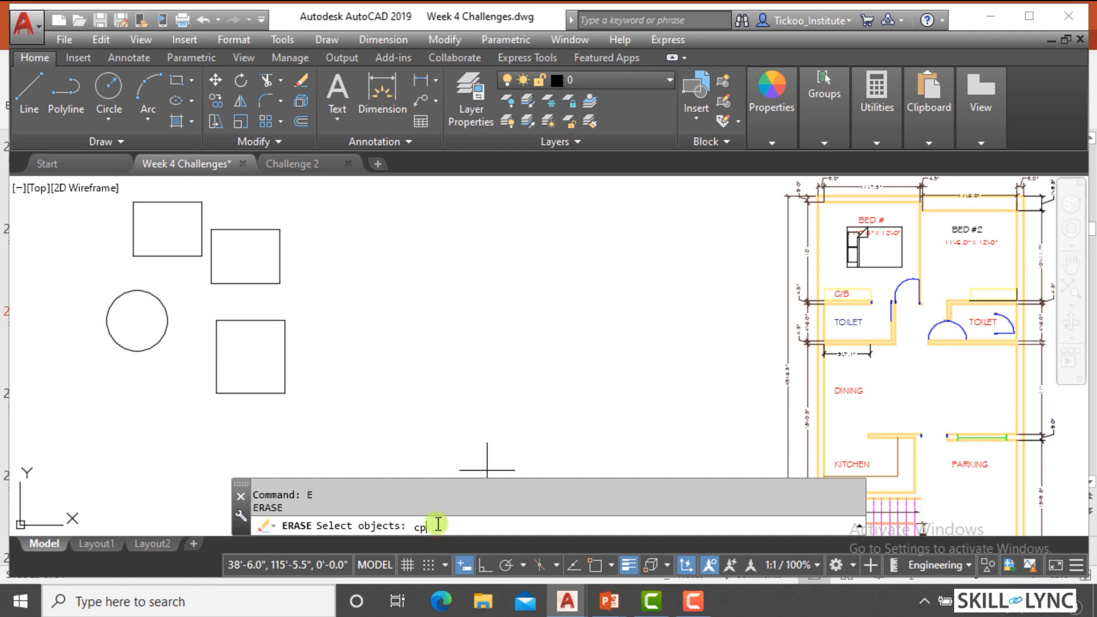
pyautogui.write('cp')
pyautogui.press('Return')
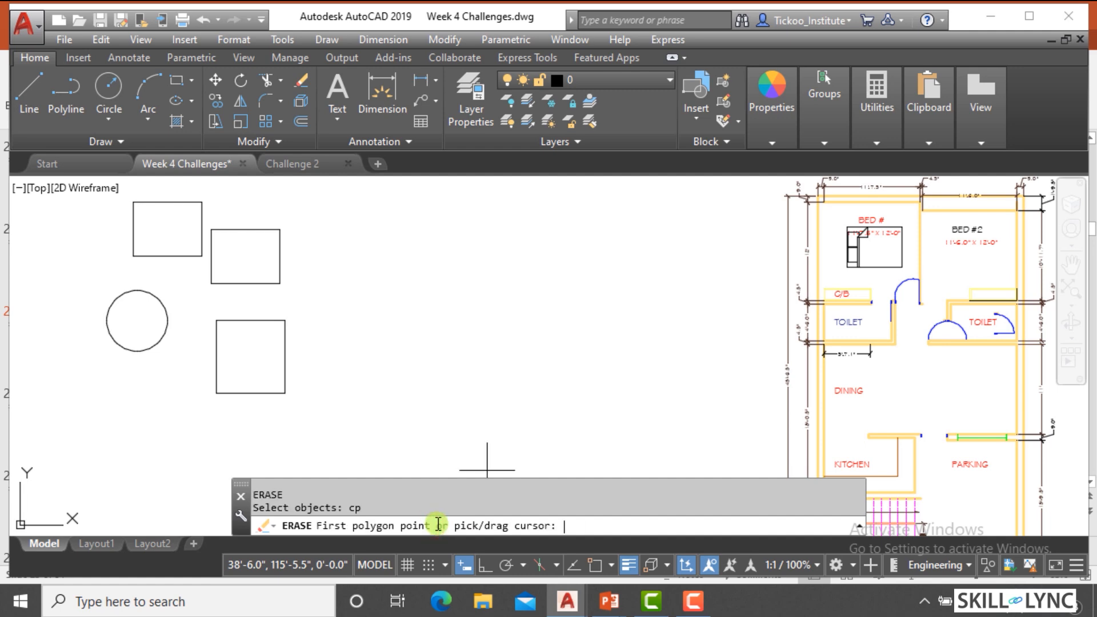
pyautogui.click(74, 225)
pyautogui.click(292, 207)
pyautogui.click(330, 297)
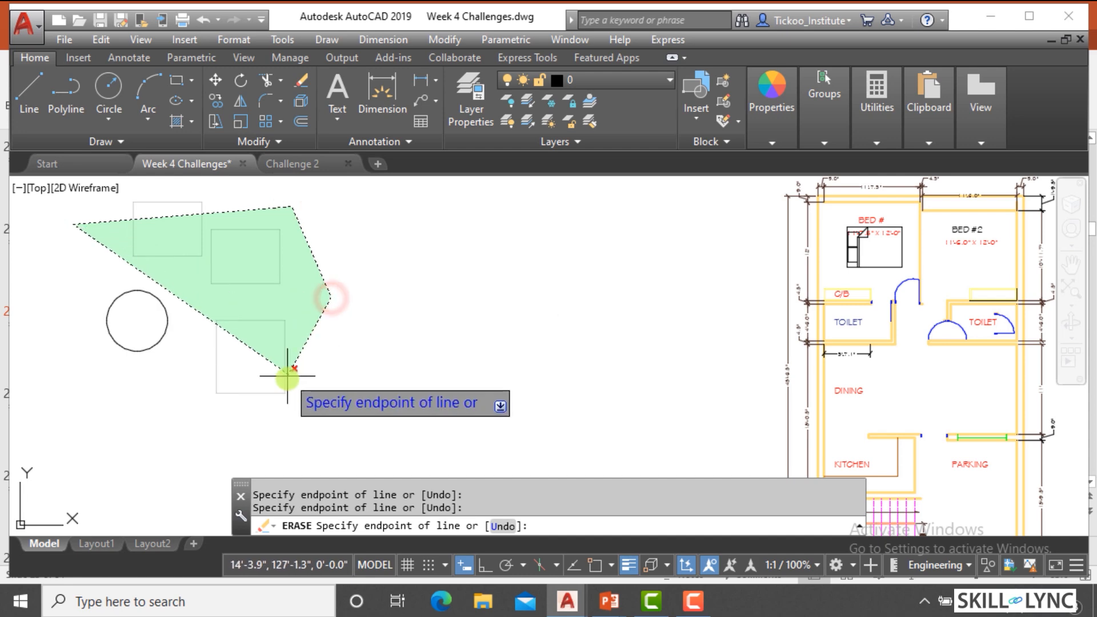
pyautogui.click(241, 442)
pyautogui.click(102, 380)
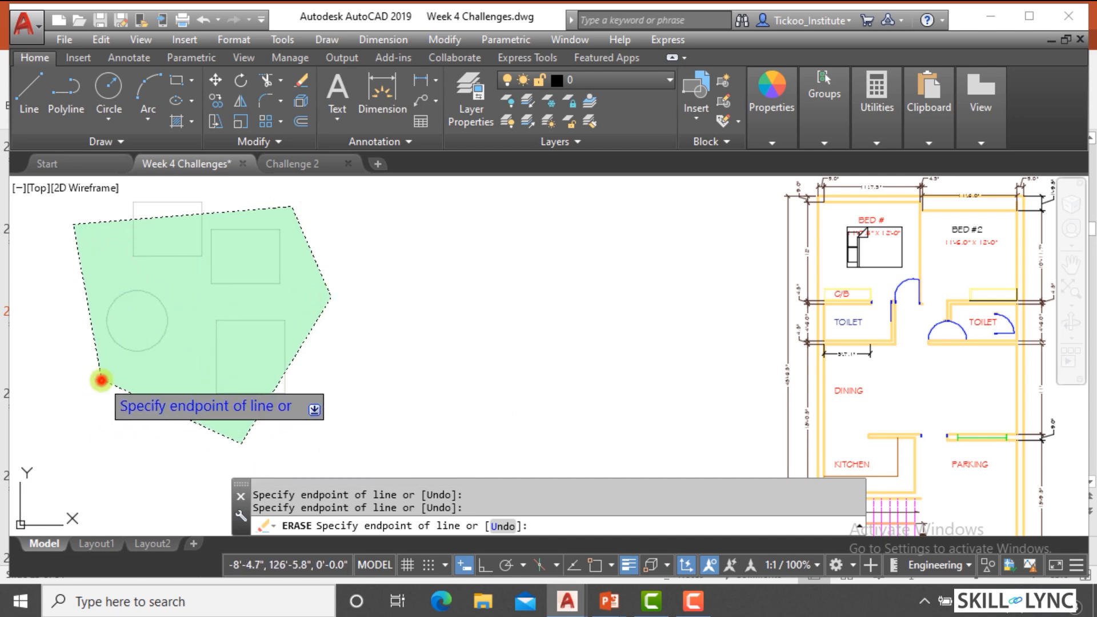
pyautogui.click(74, 323)
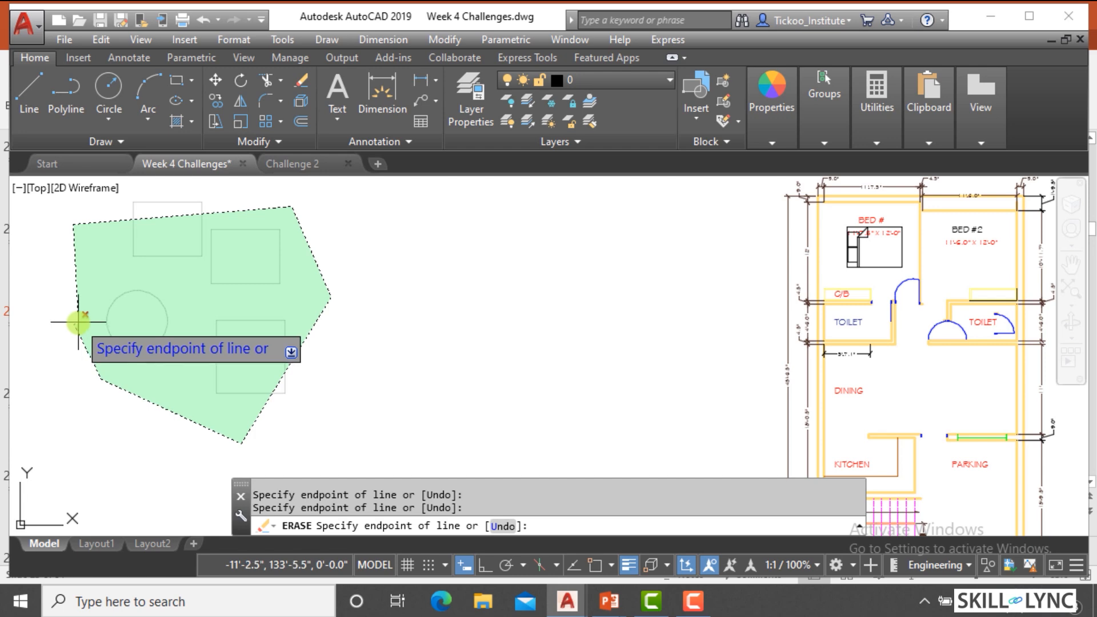
pyautogui.rightClick(79, 323)
pyautogui.click(106, 332)
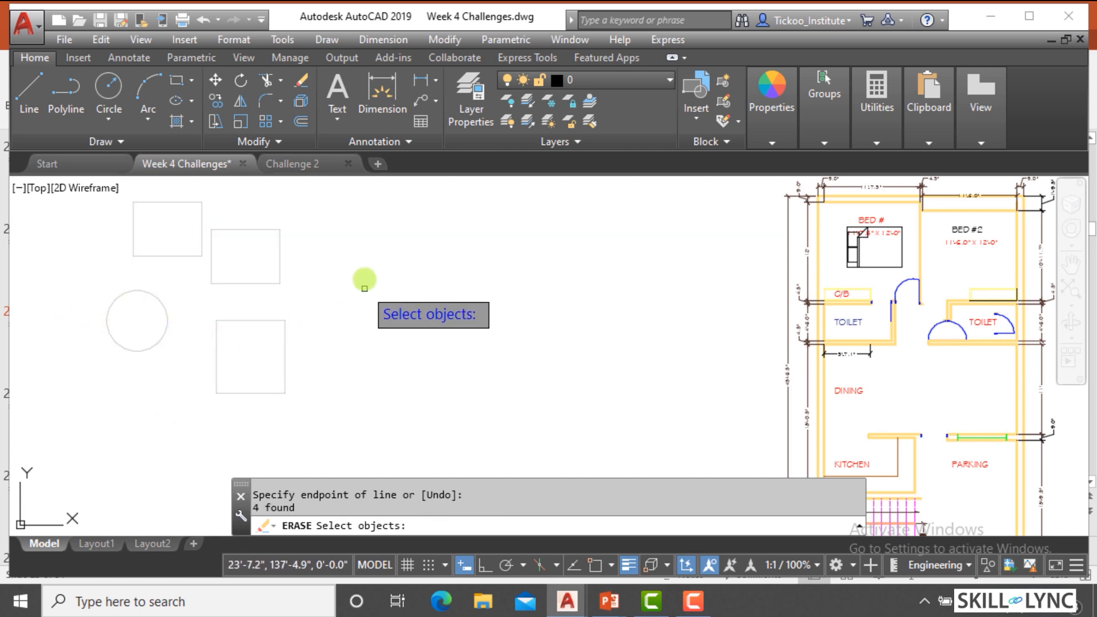
pyautogui.press('Return')
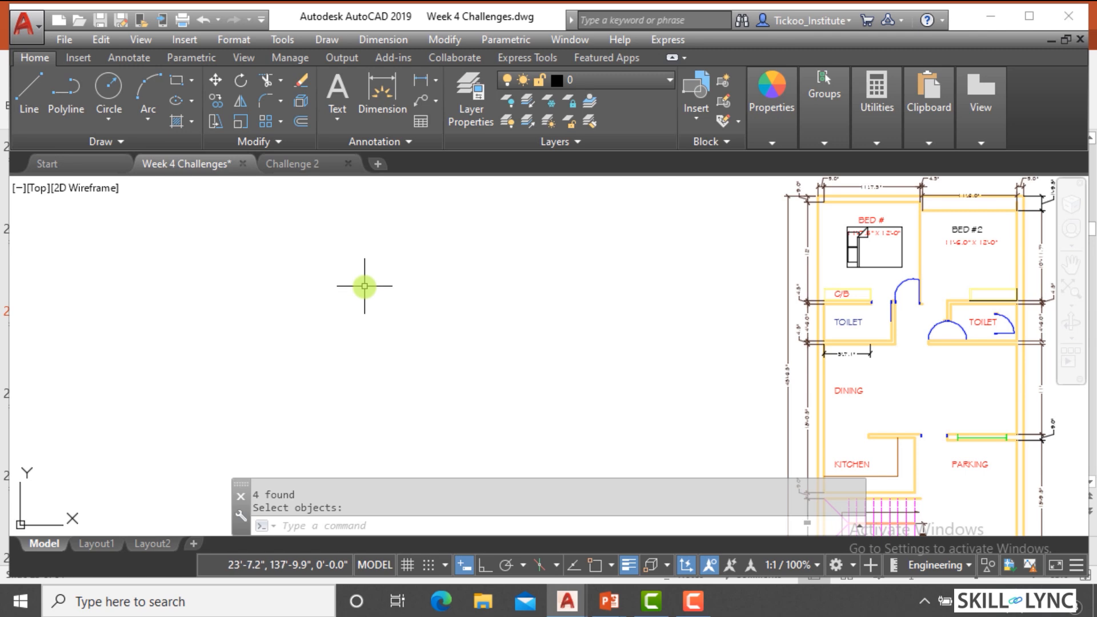
pyautogui.press('Escape')
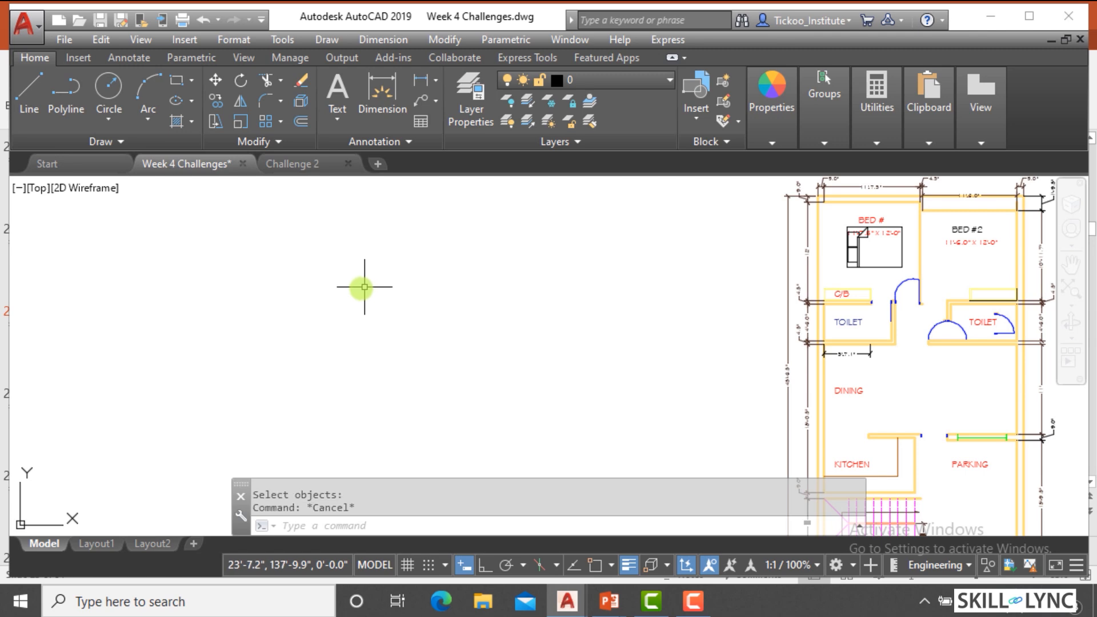
# Step: Draw three circles side by side in the empty area beside the floor plan: a small, a large and a medium one
pyautogui.write('c')
pyautogui.press('Return')
pyautogui.click(301, 297)
pyautogui.click(299, 315)
pyautogui.press('Return')
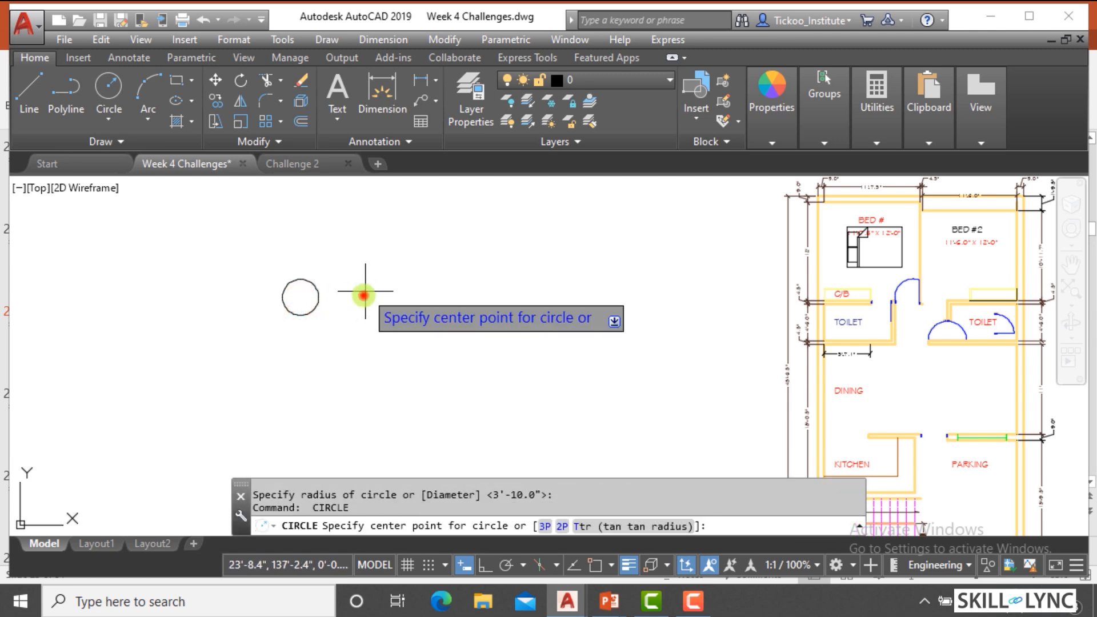
pyautogui.click(364, 295)
pyautogui.click(355, 330)
pyautogui.press('Return')
pyautogui.click(440, 304)
pyautogui.click(437, 331)
pyautogui.press('Escape')
pyautogui.press('Escape')
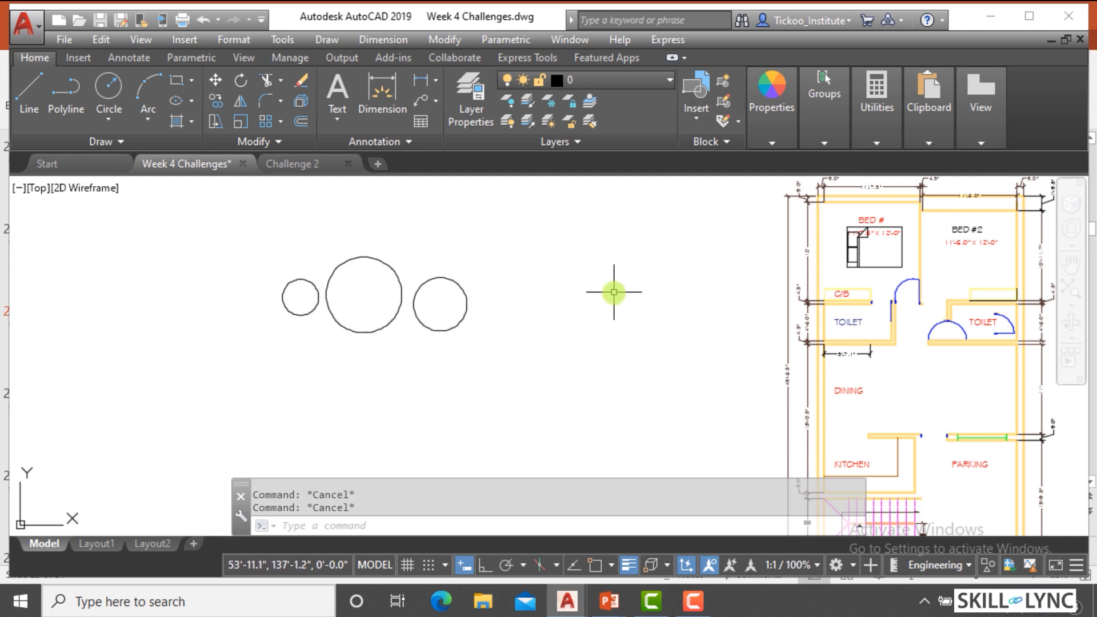
# Step: Erase the large middle circle using a window polygon (wp) that encloses it and cuts through both outer circles, and undo the erase
pyautogui.write('e')
pyautogui.press('Return')
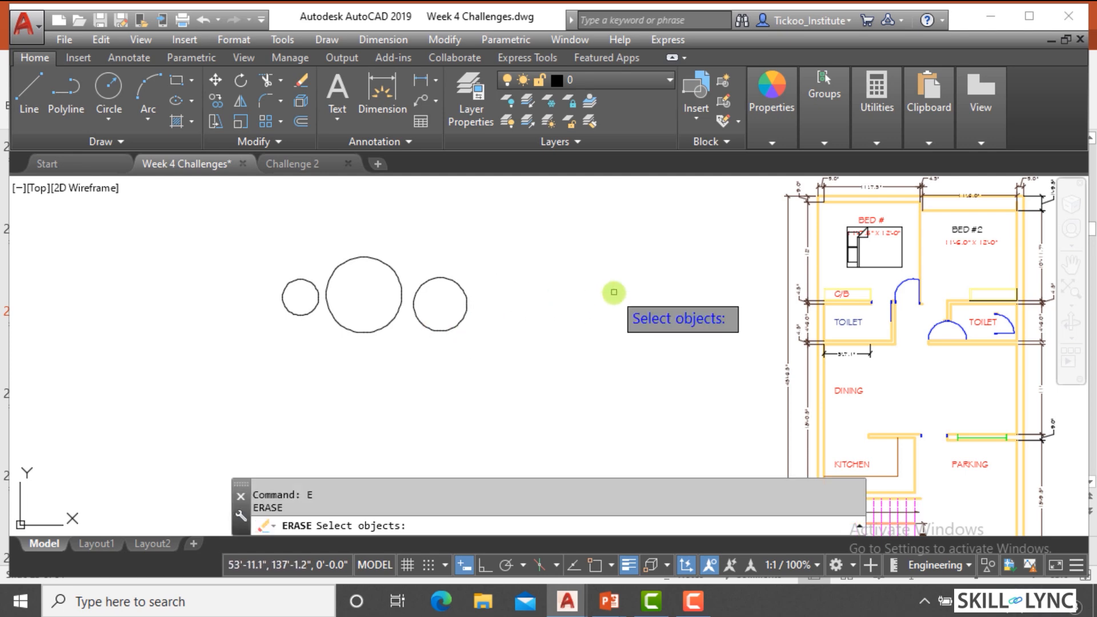
pyautogui.write('w')
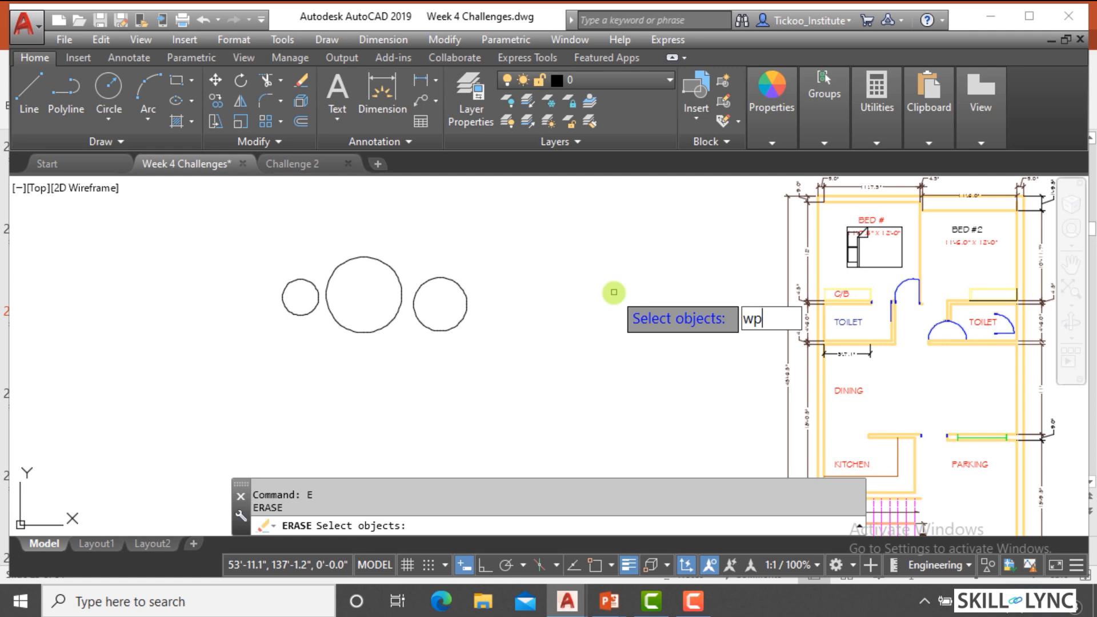
pyautogui.write('p')
pyautogui.press('Return')
pyautogui.click(259, 235)
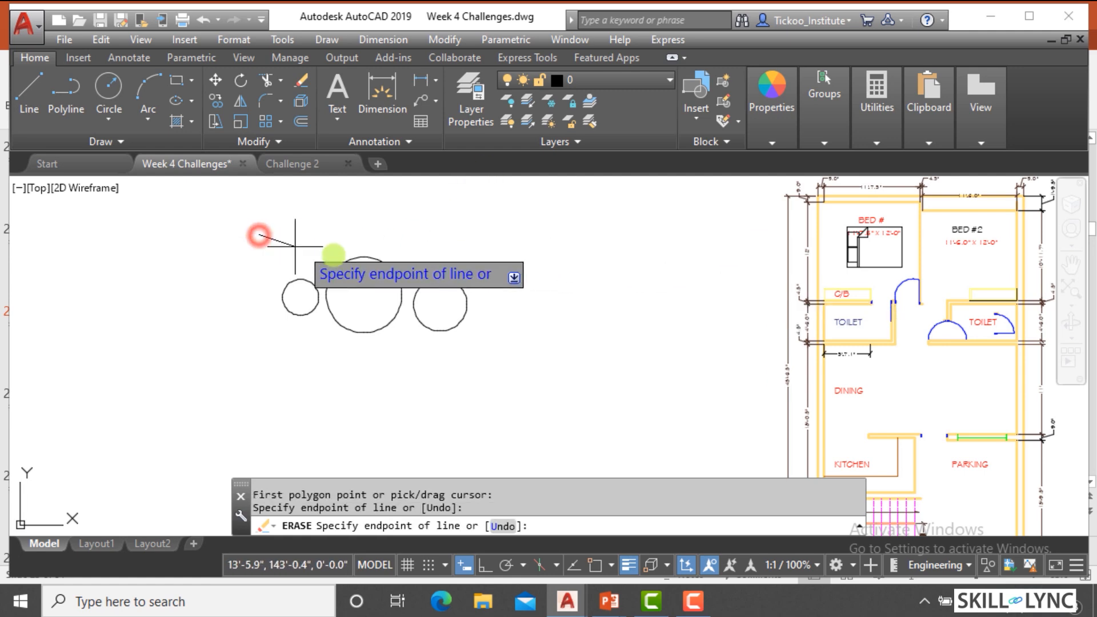
pyautogui.click(431, 252)
pyautogui.click(425, 323)
pyautogui.click(354, 368)
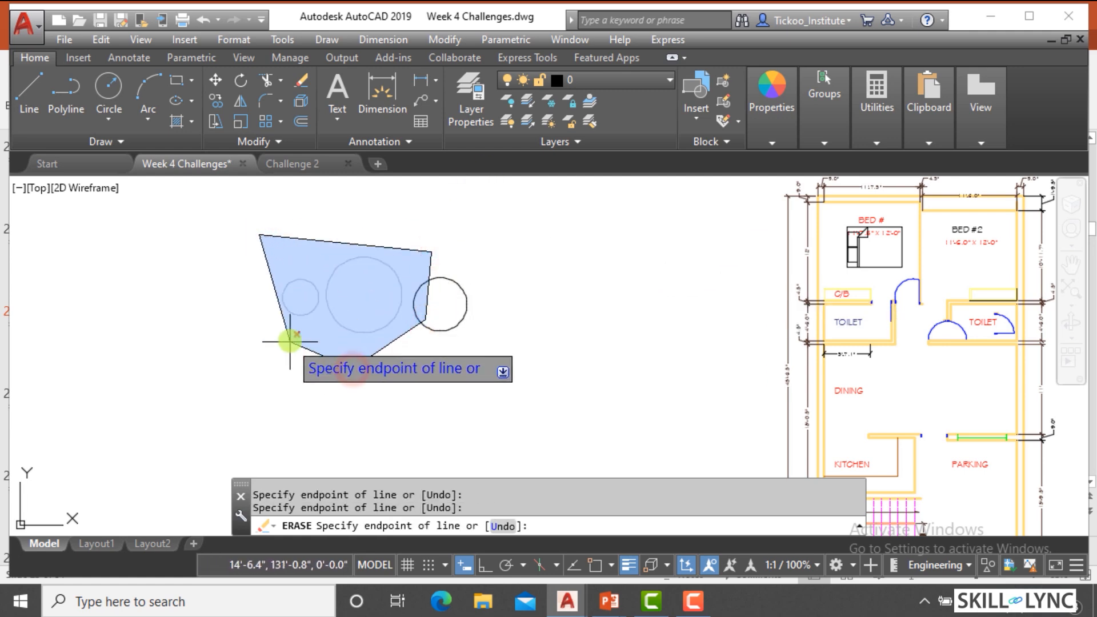
pyautogui.click(301, 297)
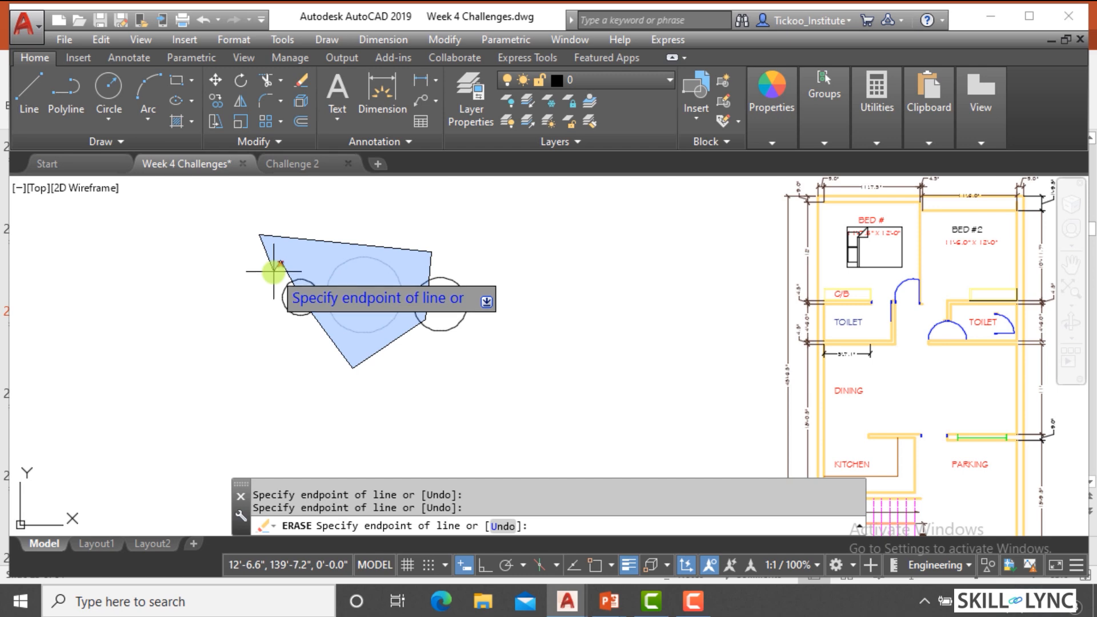
pyautogui.press('Return')
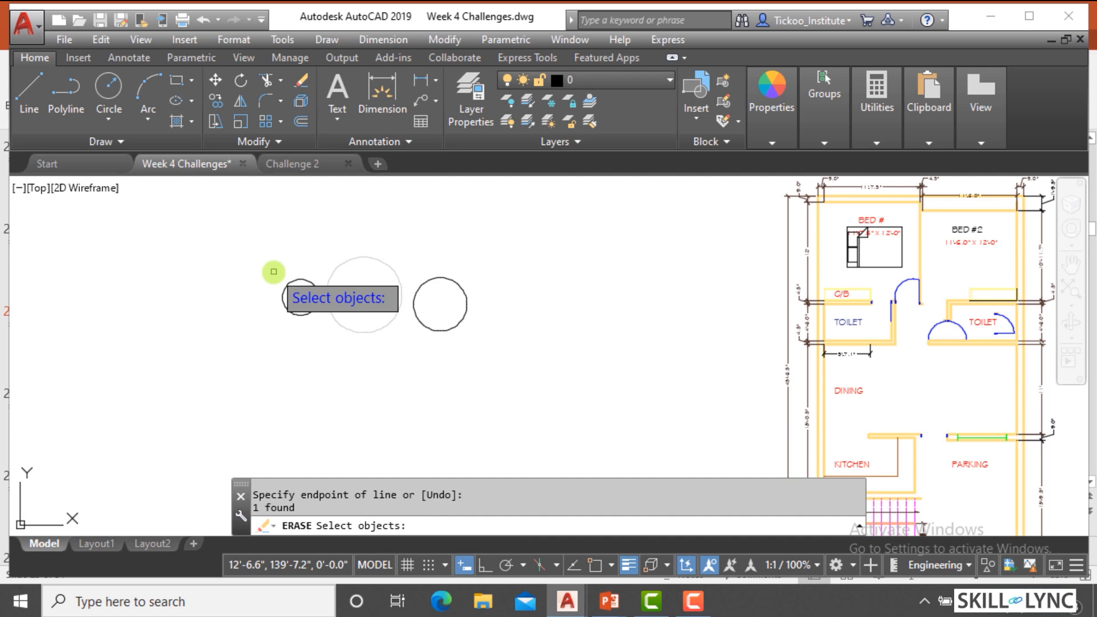
pyautogui.press('Return')
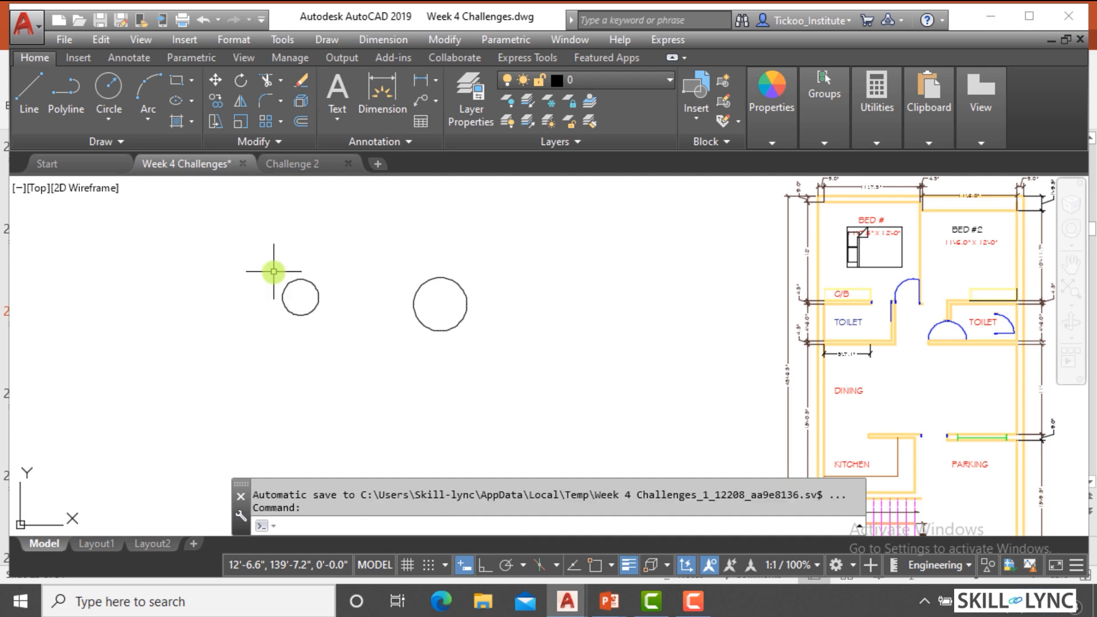
pyautogui.hotkey('ctrl', 'z')
# Step: Erase all three circles using a crossing polygon (cp) that encloses the middle circle and cuts through the two outer ones
pyautogui.write('e')
pyautogui.press('Return')
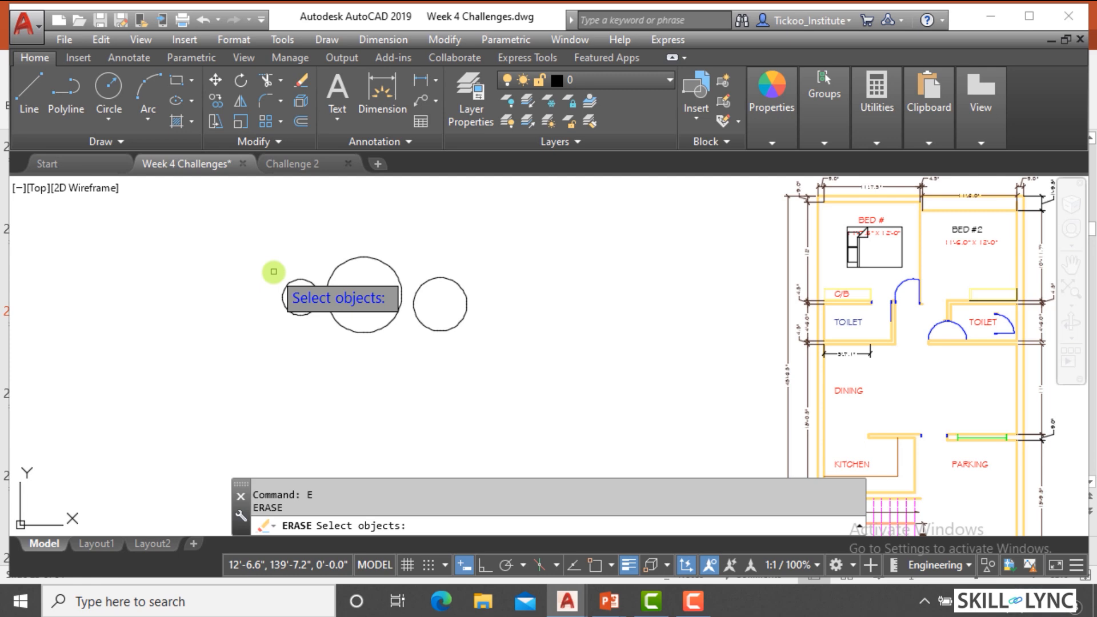
pyautogui.write('cp')
pyautogui.press('Return')
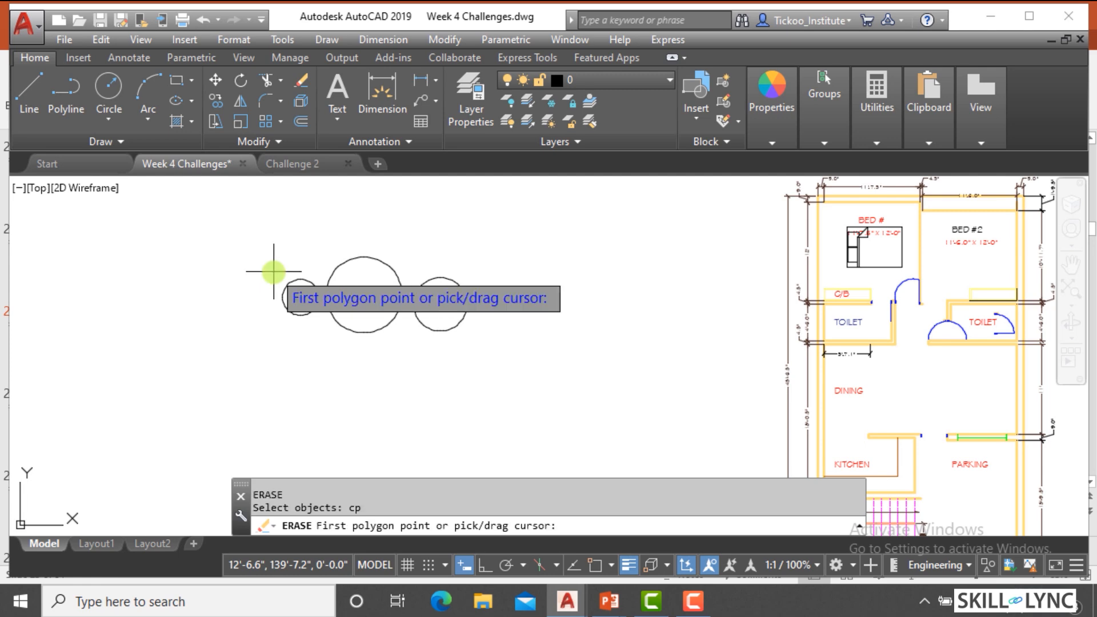
pyautogui.click(291, 219)
pyautogui.click(433, 247)
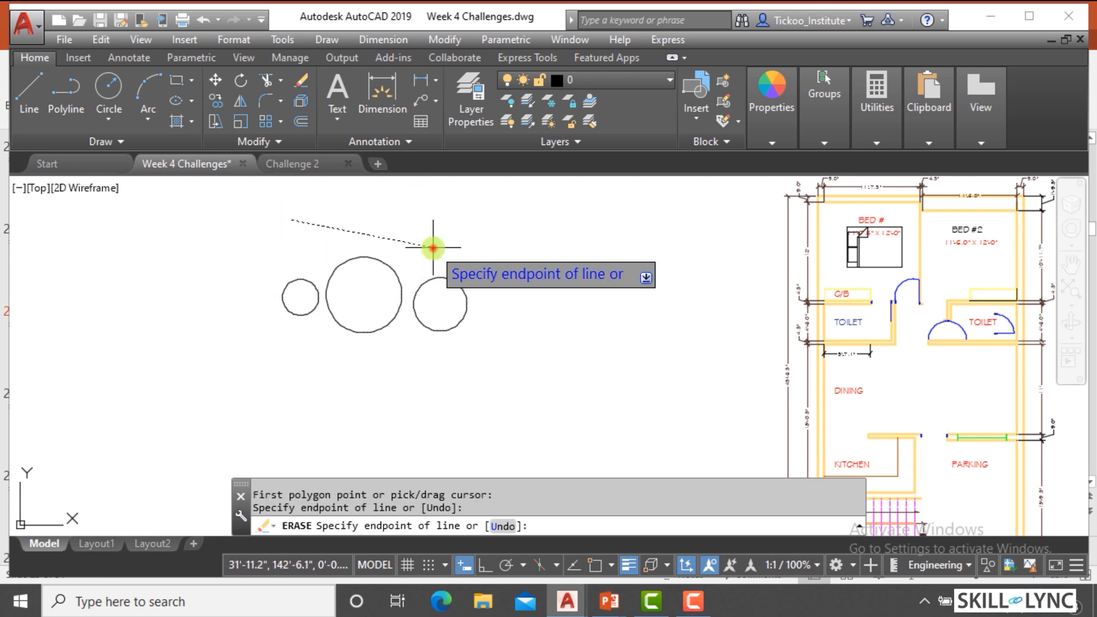
pyautogui.click(454, 297)
pyautogui.click(373, 345)
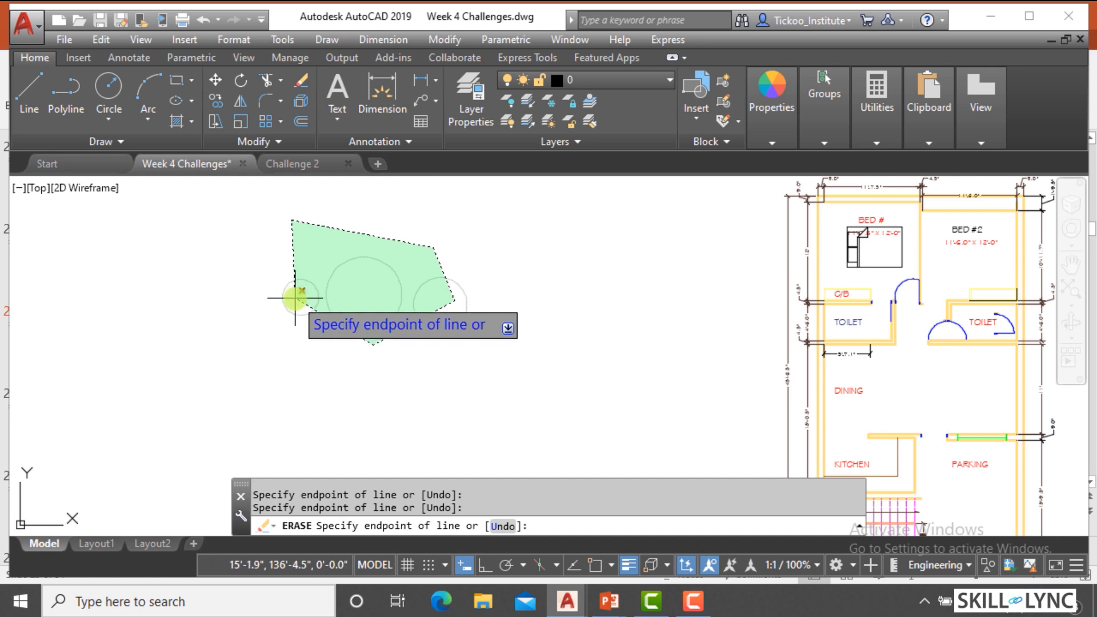
pyautogui.click(292, 297)
pyautogui.rightClick(288, 247)
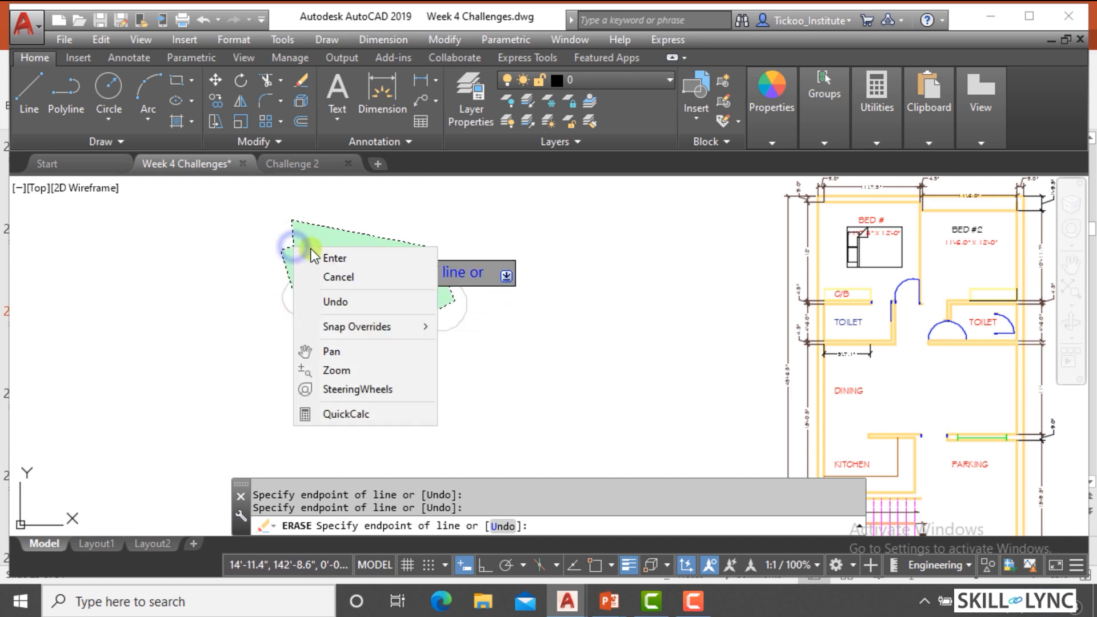
pyautogui.click(320, 258)
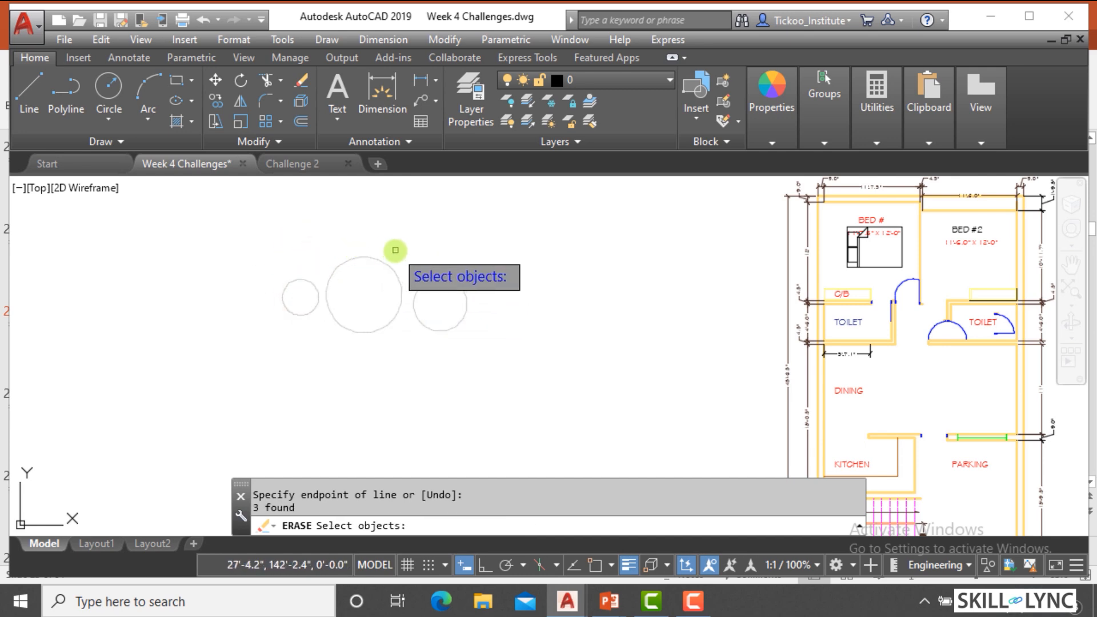
pyautogui.press('Return')
pyautogui.press('Escape')
pyautogui.press('Escape')
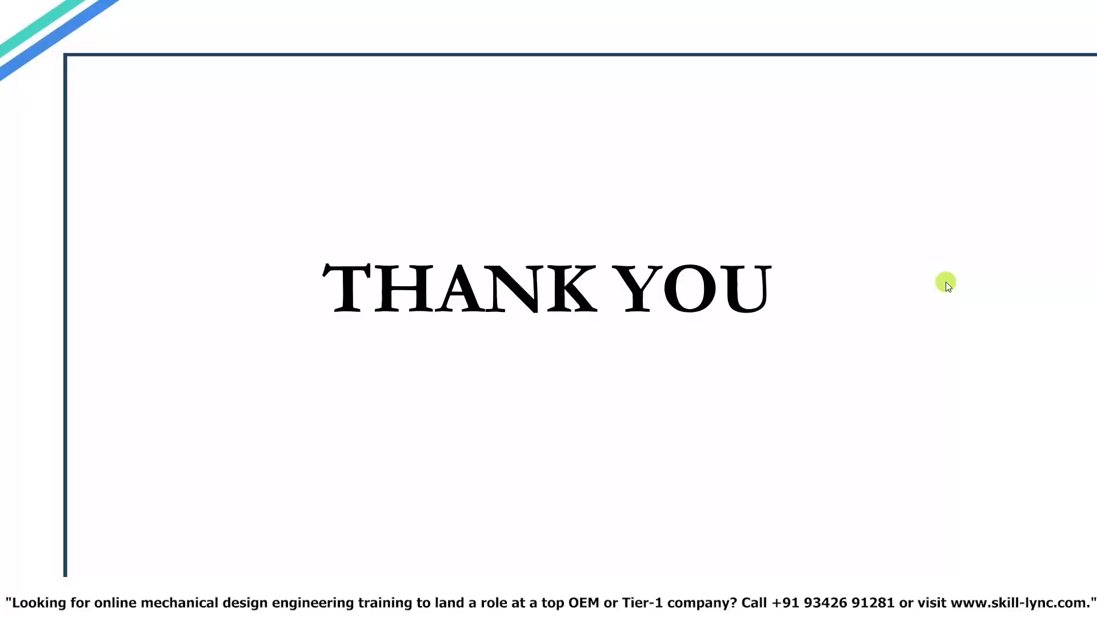